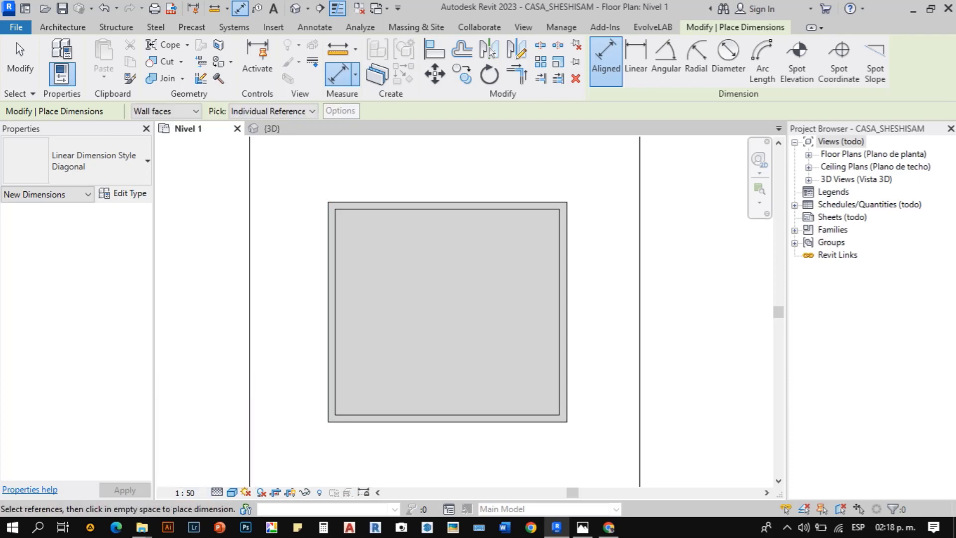
- Add an aligned dimension for the building's overall width below the plan and set the view scale to 1:100
{"action": "left_click", "coordinate": [328, 402]}
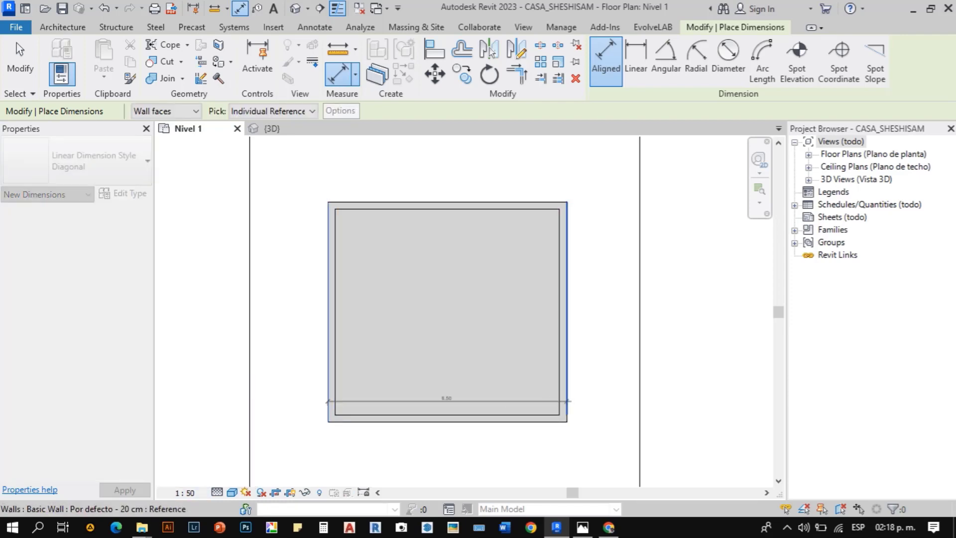
{"action": "left_click", "coordinate": [567, 401]}
{"action": "left_click", "coordinate": [508, 446]}
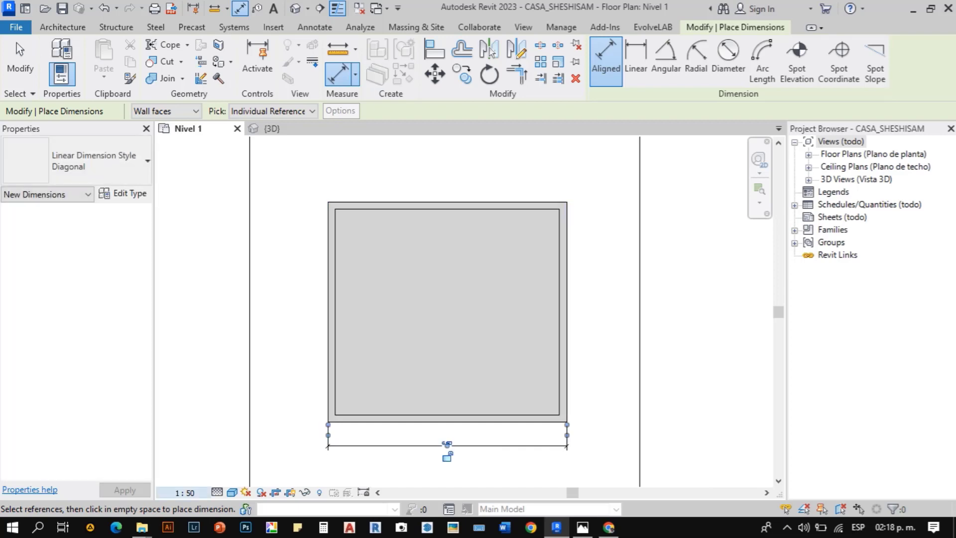
{"action": "left_click", "coordinate": [185, 492]}
{"action": "left_click", "coordinate": [200, 397]}
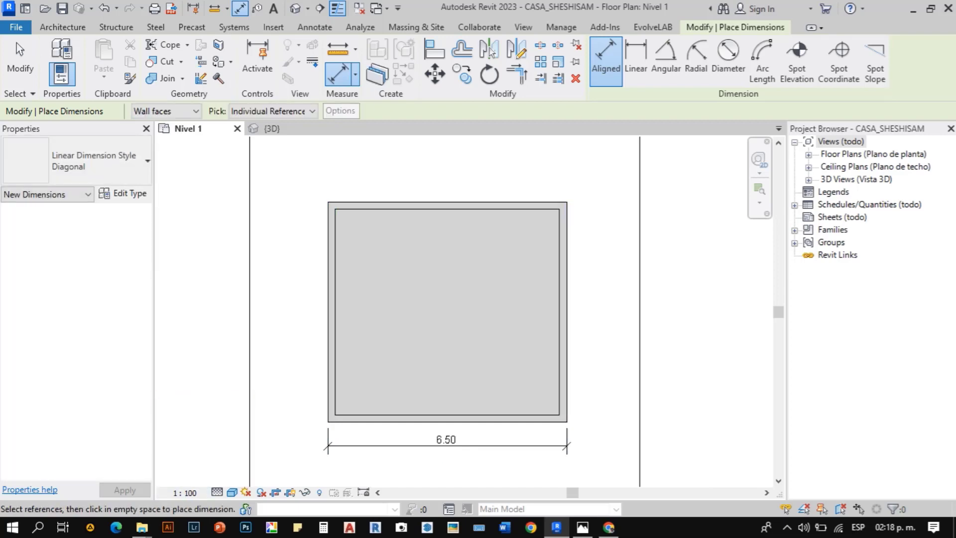
- Add an aligned dimension for the building's overall depth beside the left wall and set the view scale to 1:50
{"action": "left_click", "coordinate": [374, 421]}
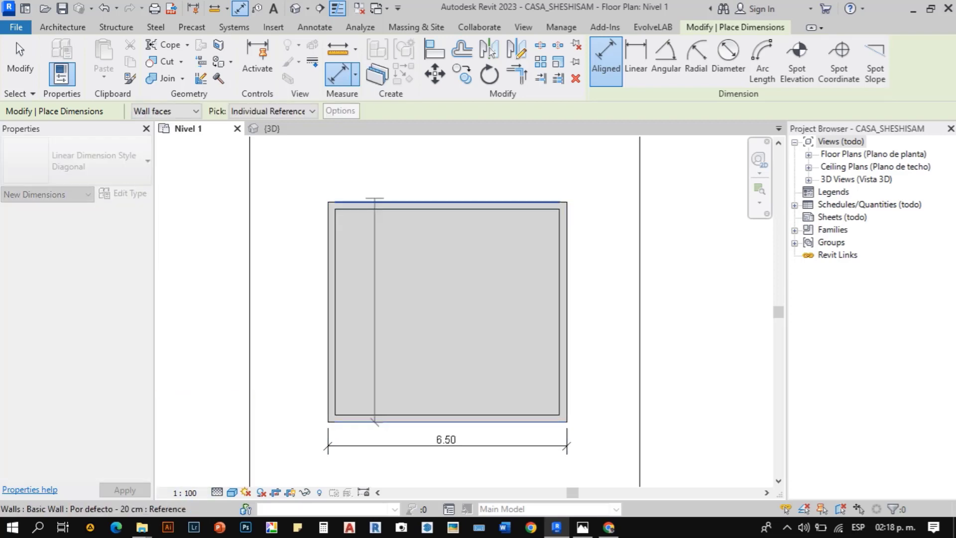
{"action": "left_click", "coordinate": [374, 203]}
{"action": "left_click", "coordinate": [318, 313]}
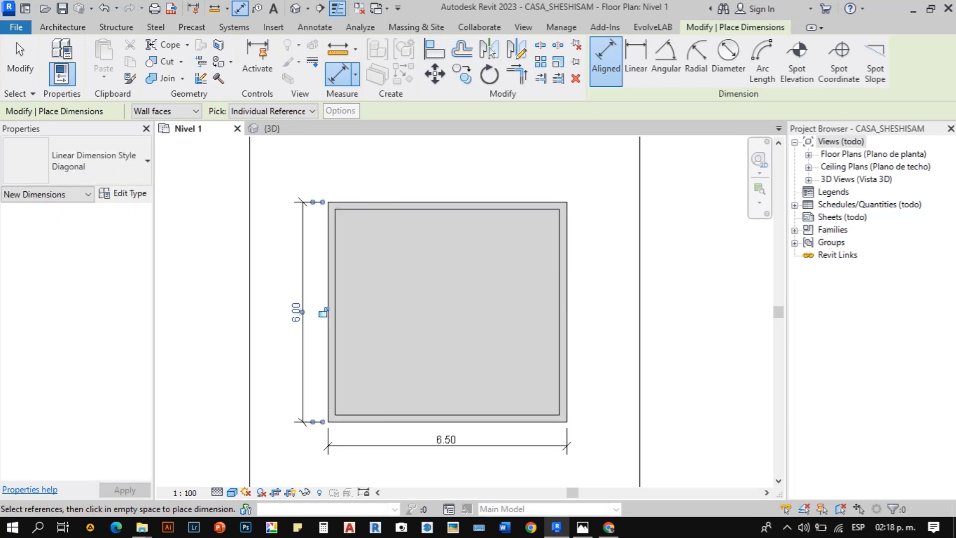
{"action": "left_click", "coordinate": [184, 492]}
{"action": "left_click", "coordinate": [200, 384]}
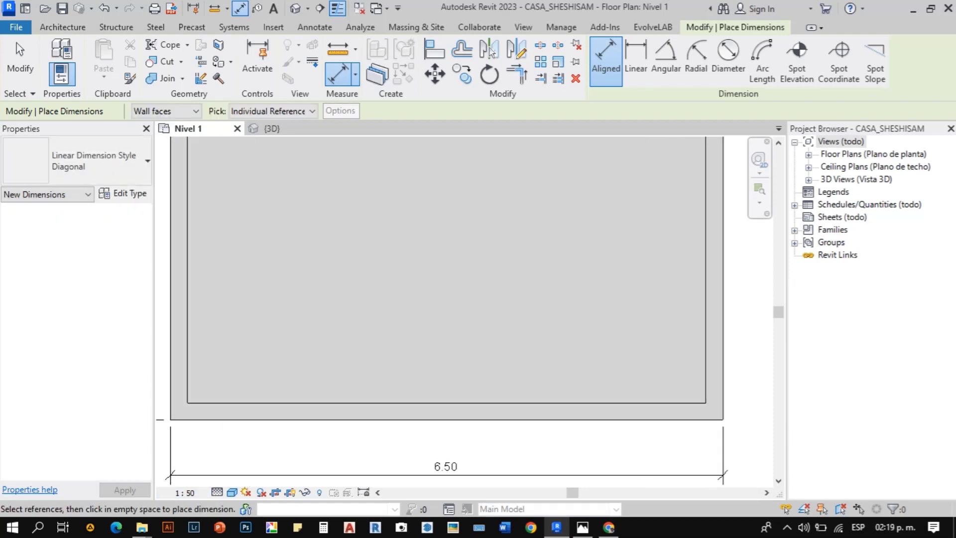
{"action": "scroll", "coordinate": [456, 444], "scroll_direction": "down", "scroll_amount": 3}
{"action": "scroll", "coordinate": [309, 278], "scroll_direction": "up", "scroll_amount": 3}
{"action": "key", "text": "Escape"}
{"action": "scroll", "coordinate": [371, 319], "scroll_direction": "down", "scroll_amount": 4}
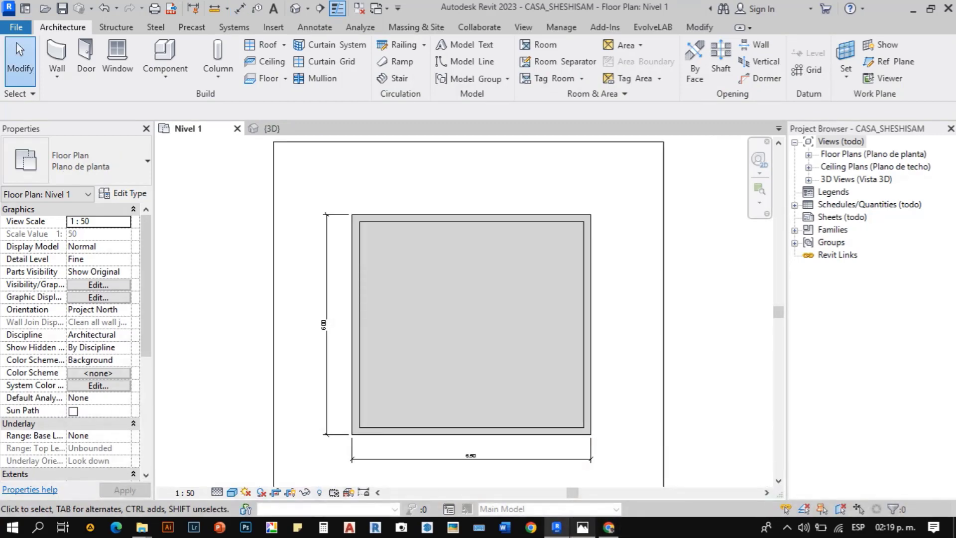
- Switch to the Photos app and examine the hand-drawn sketches, especially the ground-floor plan's room dimensions and door positions
{"action": "left_click", "coordinate": [582, 527]}
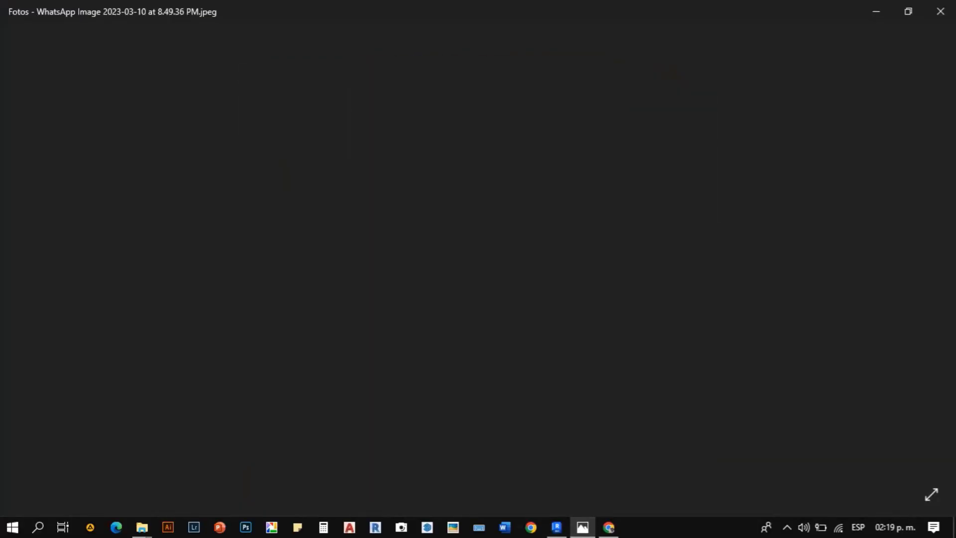
{"action": "scroll", "coordinate": [478, 319], "scroll_direction": "up", "scroll_amount": 1}
{"action": "scroll", "coordinate": [478, 318], "scroll_direction": "down", "scroll_amount": 1}
{"action": "scroll", "coordinate": [478, 319], "scroll_direction": "up", "scroll_amount": 4, "text": "ctrl"}
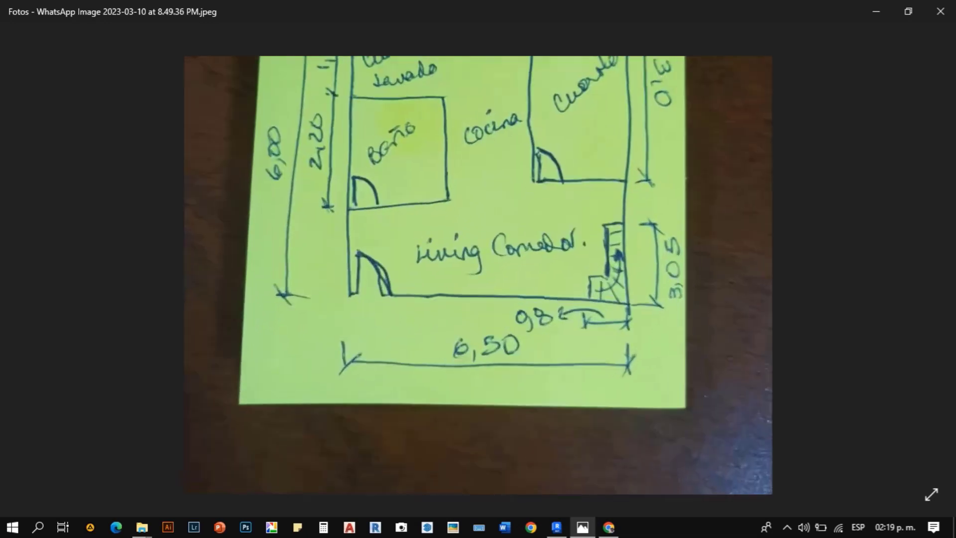
{"action": "scroll", "coordinate": [478, 274], "scroll_direction": "down", "scroll_amount": 4, "text": "ctrl"}
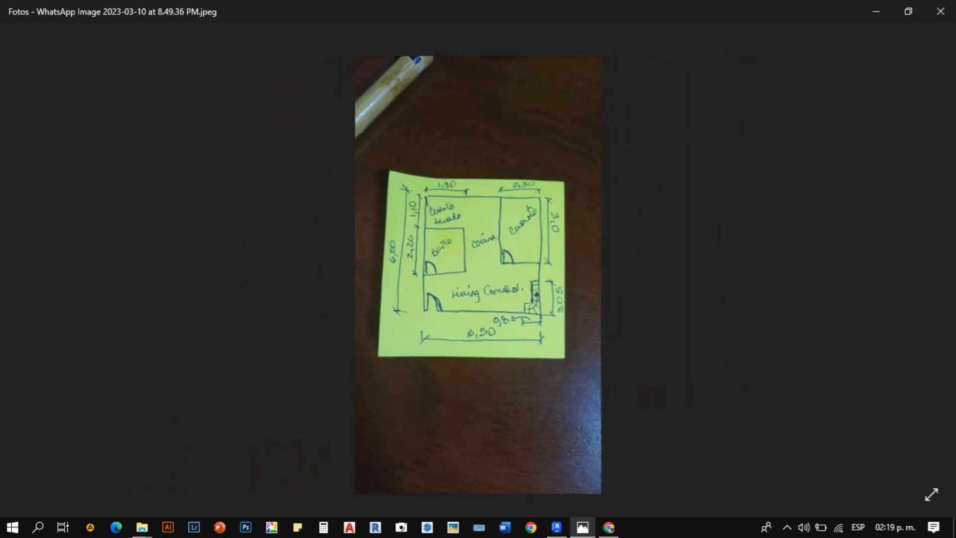
{"action": "key", "text": "Right"}
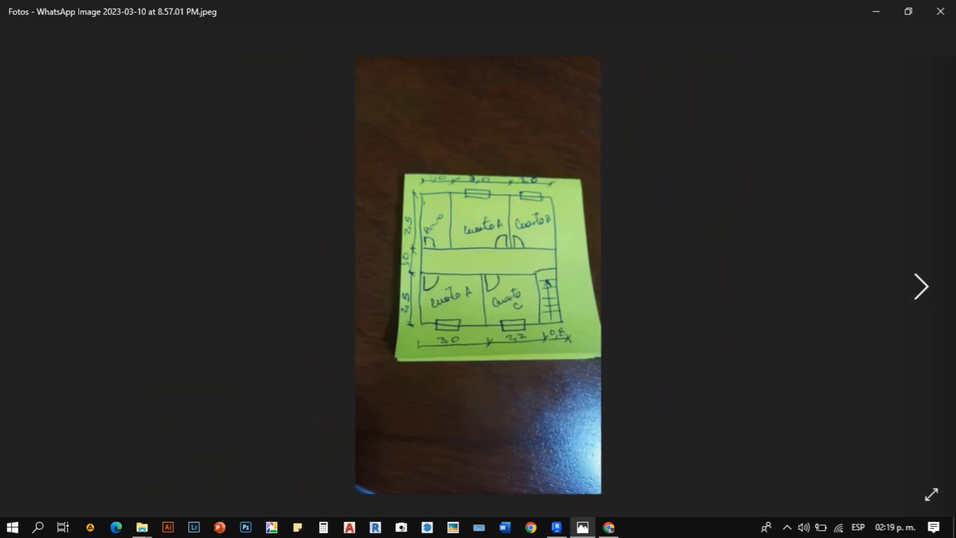
{"action": "left_click", "coordinate": [922, 287]}
{"action": "key", "text": "Right"}
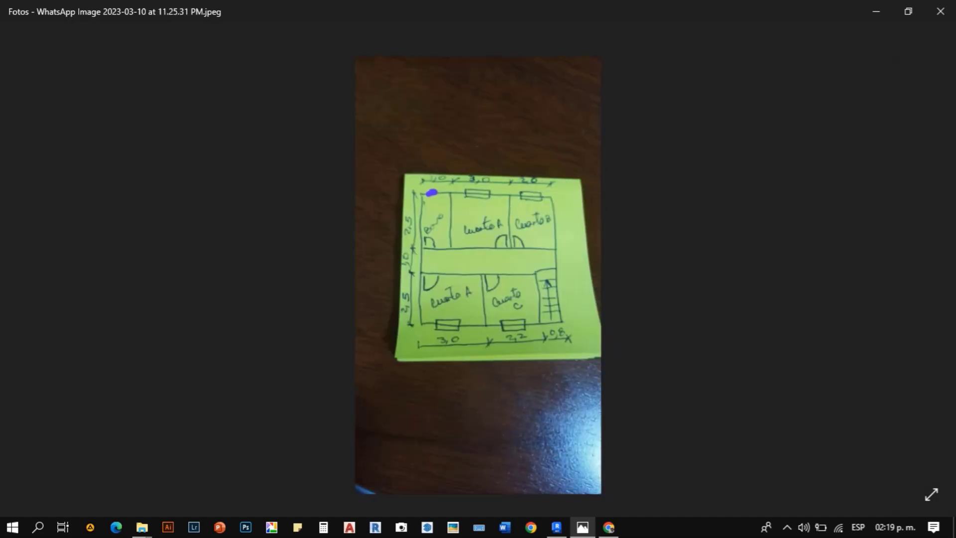
{"action": "key", "text": "Left"}
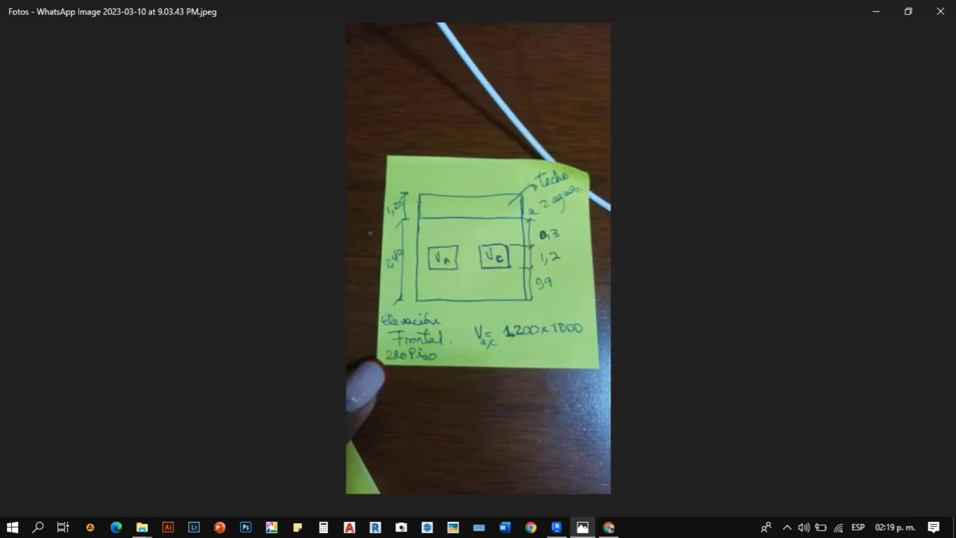
{"action": "key", "text": "Left"}
{"action": "key", "text": "Left"}
{"action": "key", "text": "Left"}
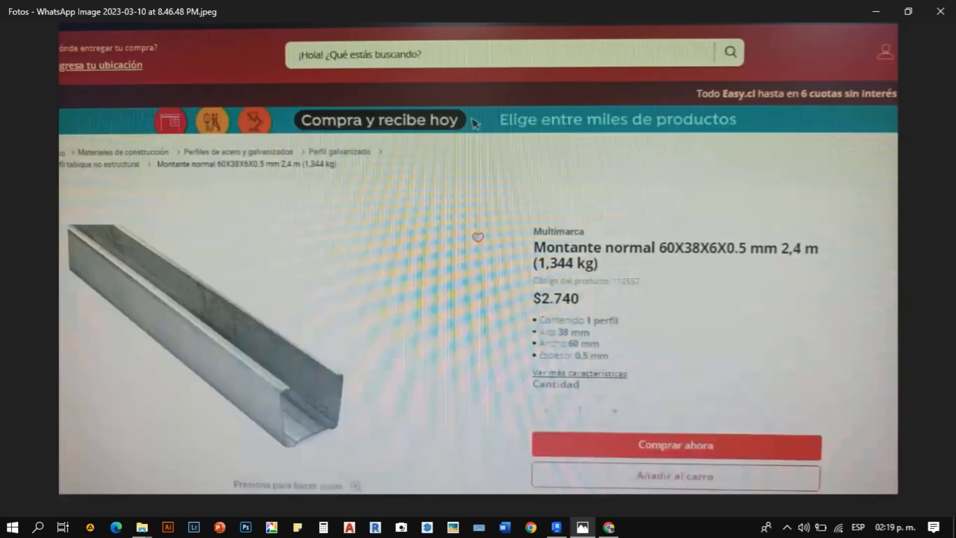
{"action": "key", "text": "Left"}
{"action": "key", "text": "Left"}
{"action": "key", "text": "Right"}
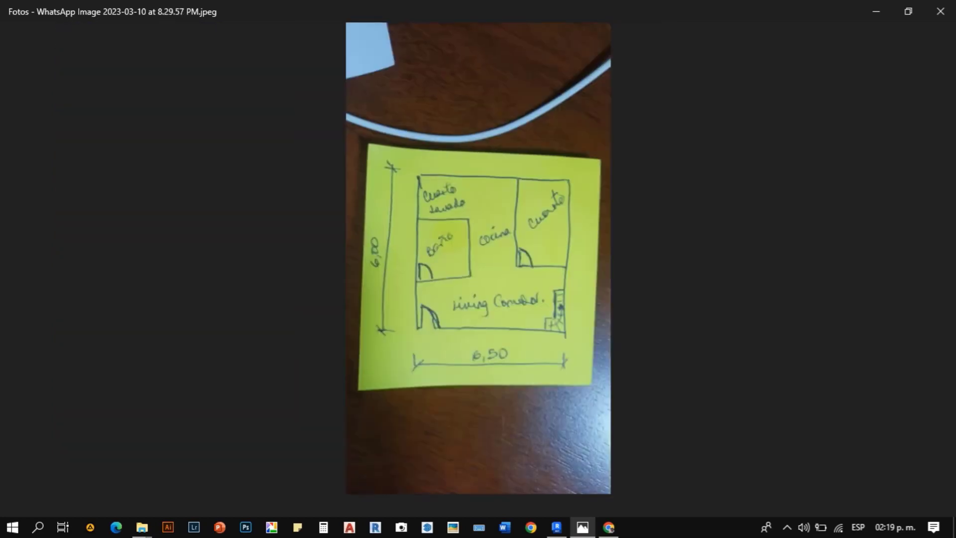
{"action": "key", "text": "Right"}
{"action": "key", "text": "Right"}
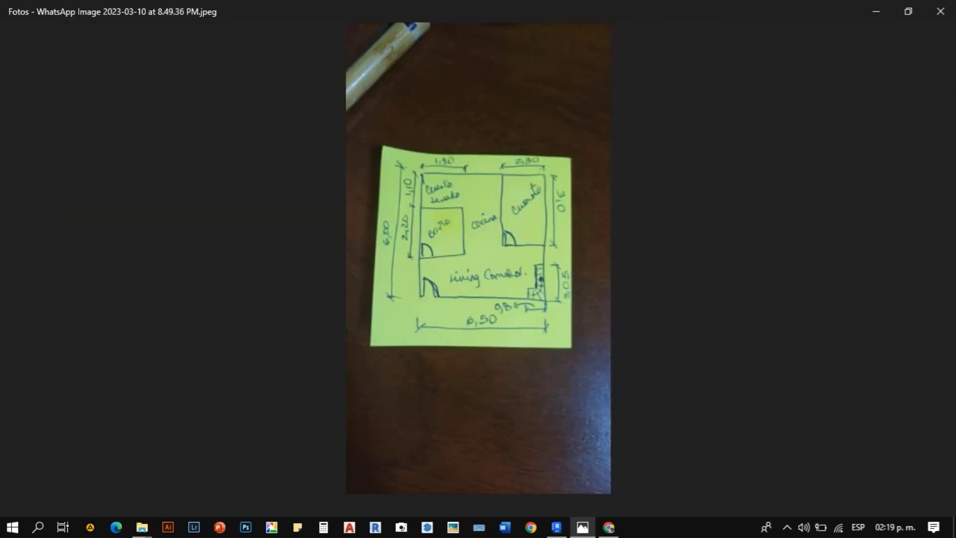
{"action": "scroll", "coordinate": [478, 197], "scroll_direction": "up", "scroll_amount": 4}
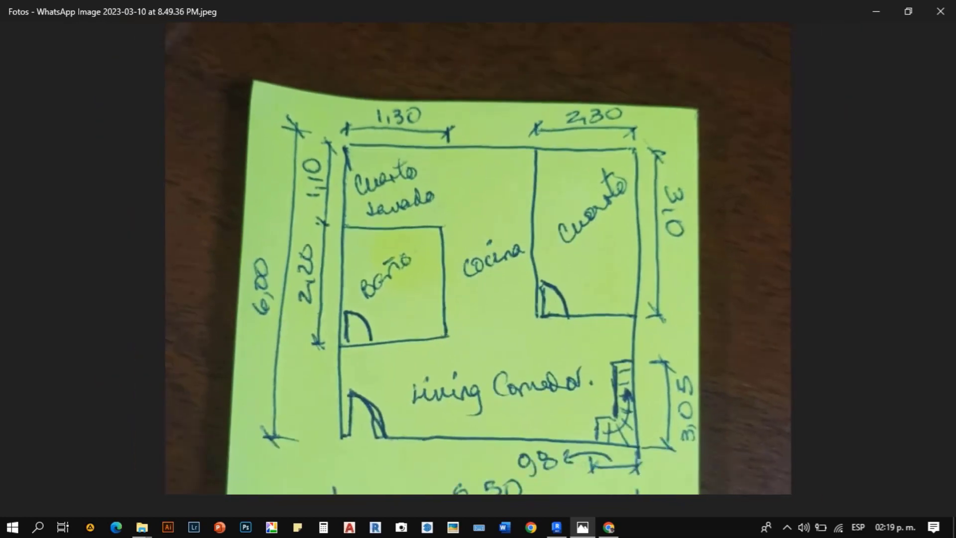
{"action": "left_click_drag", "start_coordinate": [477, 210], "coordinate": [482, 156]}
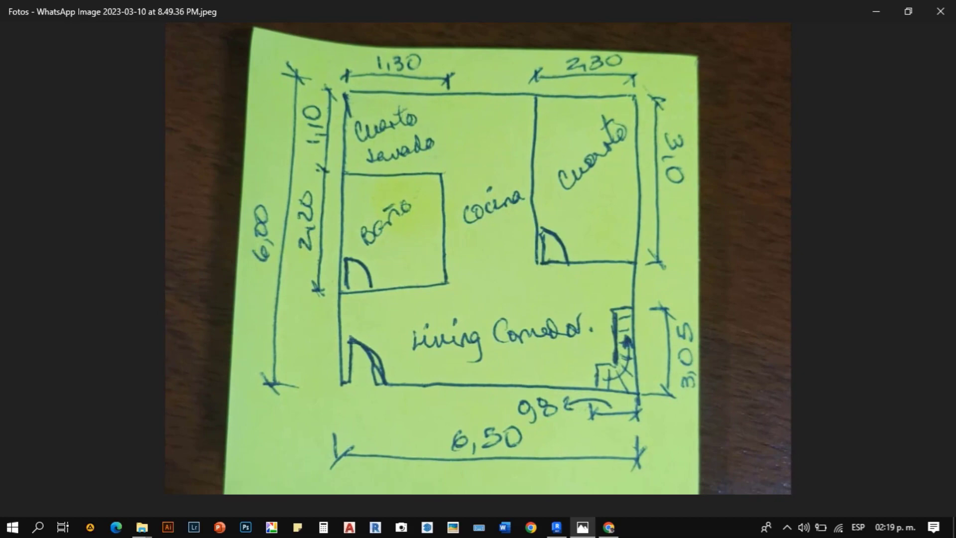
- Switch back to Revit and place a Puerta de 1 hoja 90 x 210 cm door in the bottom wall near the left corner
{"action": "left_click", "coordinate": [556, 527]}
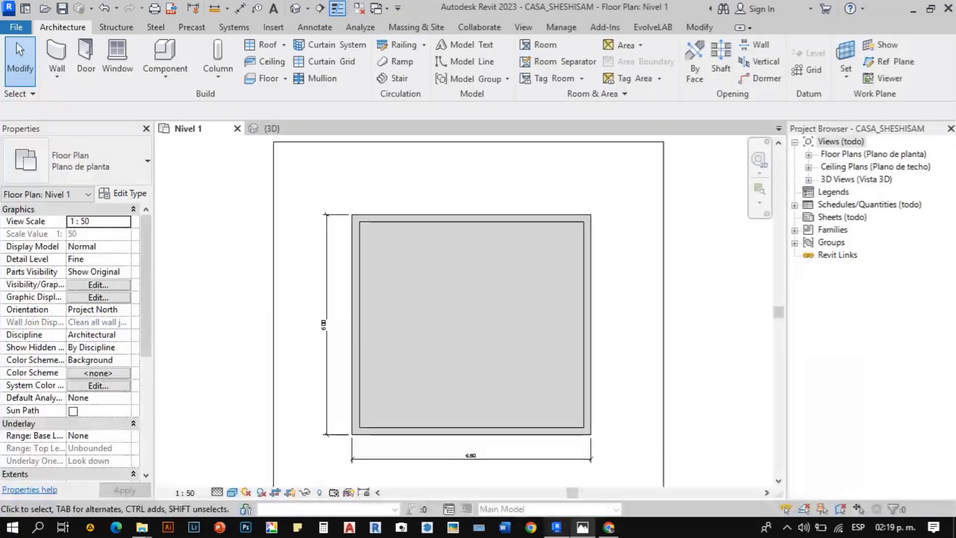
{"action": "scroll", "coordinate": [425, 448], "scroll_direction": "up", "scroll_amount": 2}
{"action": "key", "text": "d"}
{"action": "key", "text": "r"}
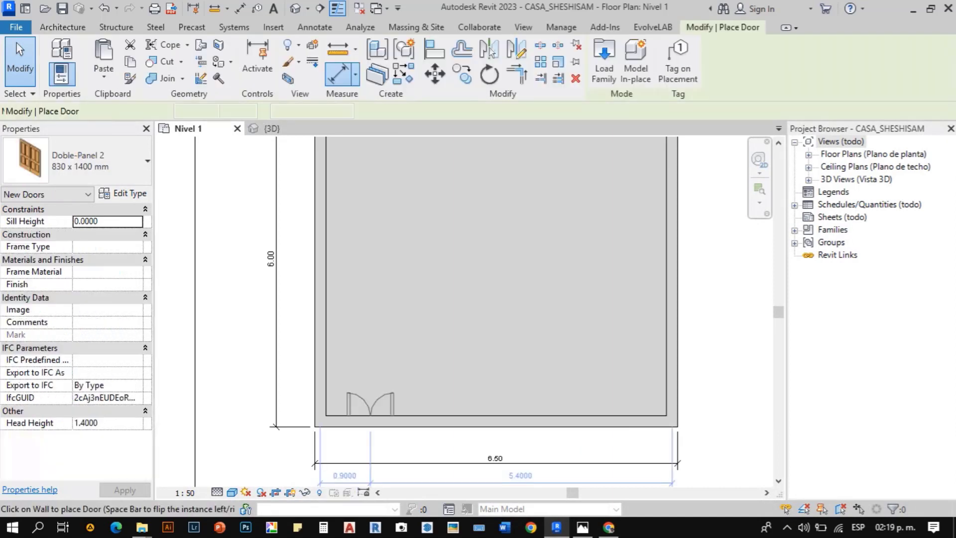
{"action": "left_click", "coordinate": [95, 161]}
{"action": "scroll", "coordinate": [90, 279], "scroll_direction": "up", "scroll_amount": 3}
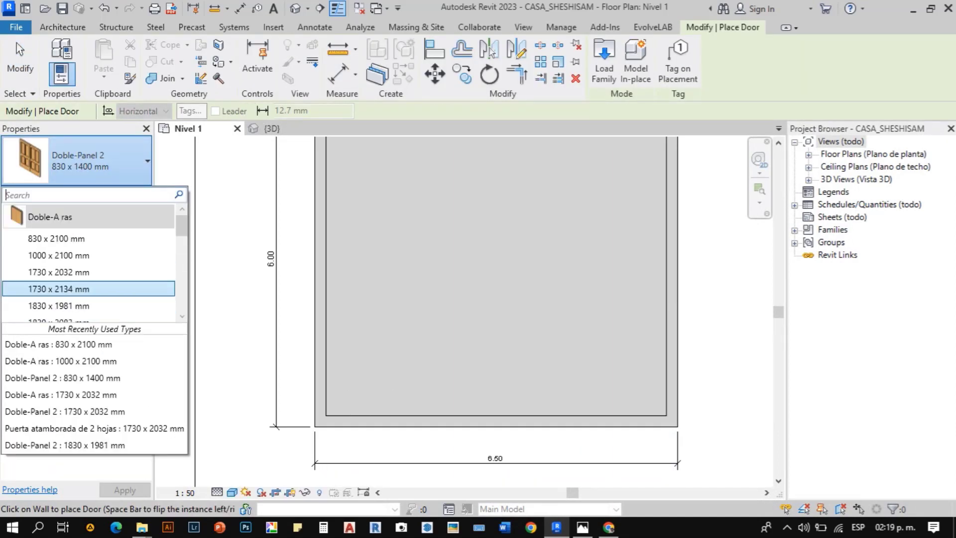
{"action": "scroll", "coordinate": [89, 255], "scroll_direction": "down", "scroll_amount": 6}
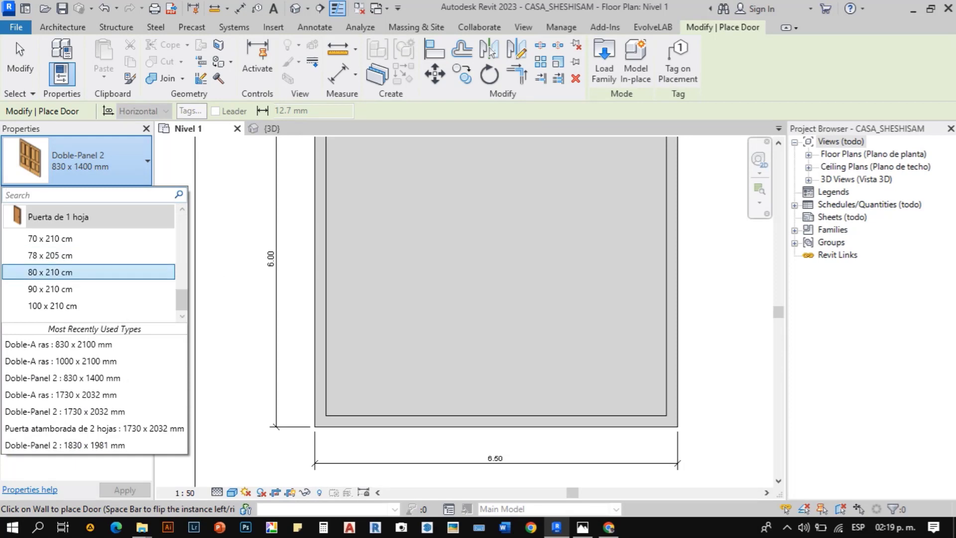
{"action": "left_click", "coordinate": [53, 289]}
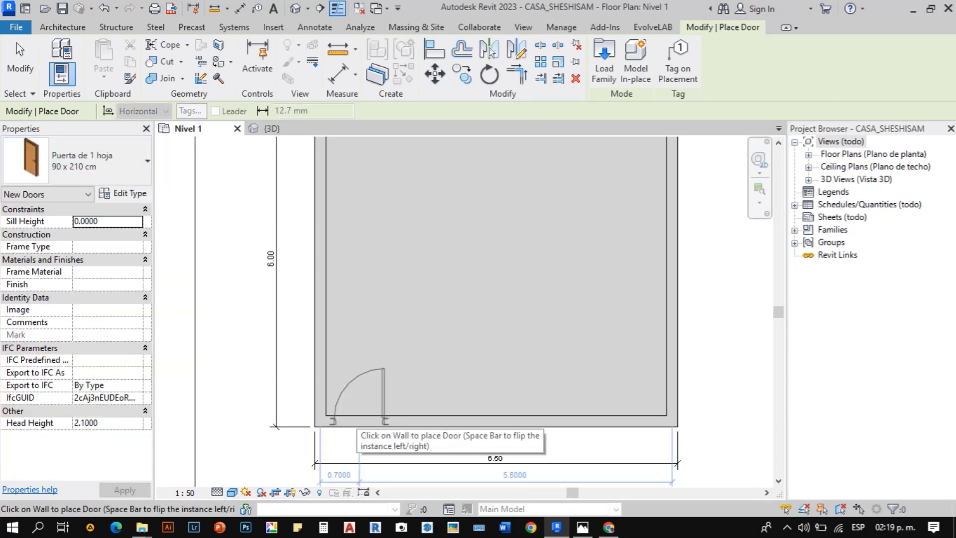
{"action": "left_click", "coordinate": [353, 421]}
{"action": "key", "text": "Escape"}
{"action": "key", "text": "Escape"}
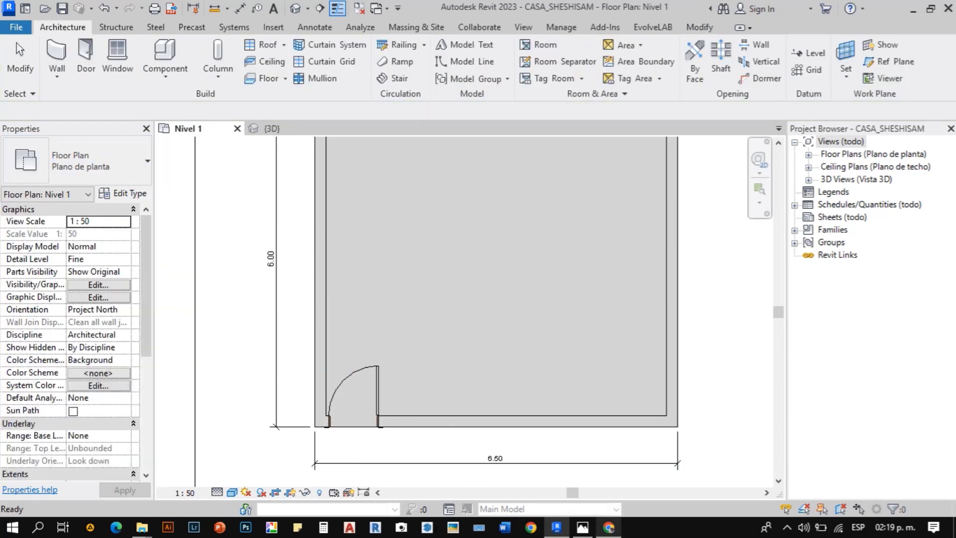
- Check the entrance door's swing in the sketch photo and flip the door so it hinges on its left side
{"action": "left_click", "coordinate": [608, 527]}
{"action": "left_click", "coordinate": [608, 527]}
{"action": "left_click", "coordinate": [583, 527]}
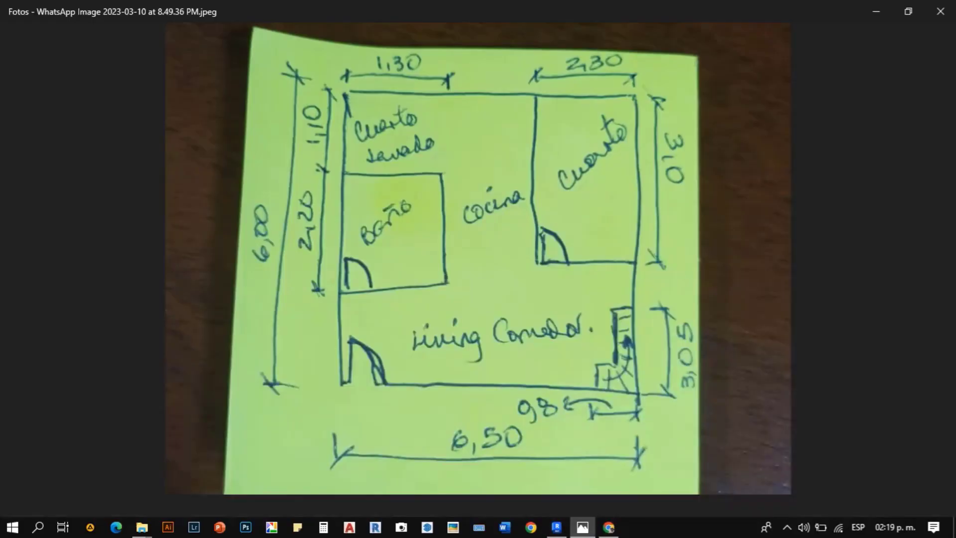
{"action": "left_click", "coordinate": [582, 528]}
{"action": "left_click", "coordinate": [378, 392]}
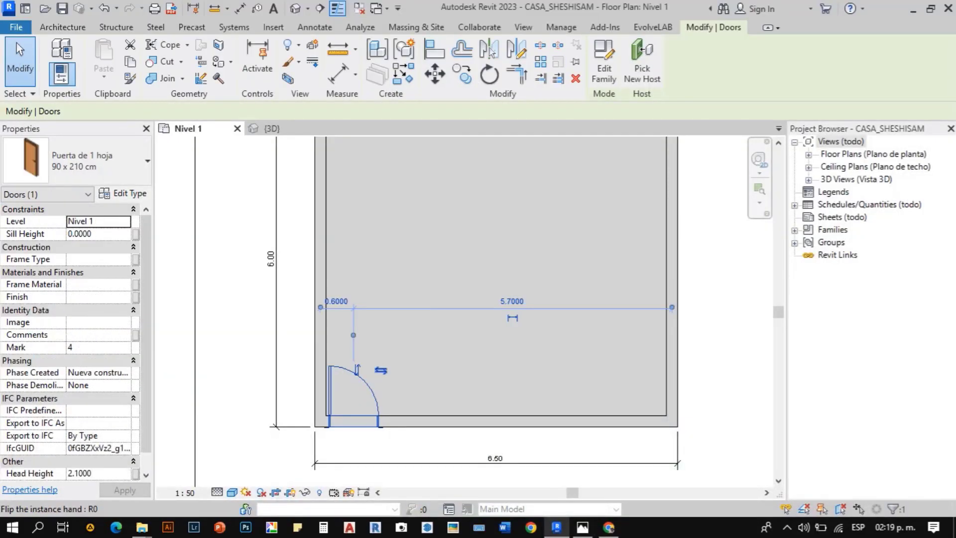
- Shift the entrance door slightly right and align its frame's left edge with the left wall's inner face
{"action": "scroll", "coordinate": [311, 426], "scroll_direction": "up", "scroll_amount": 5}
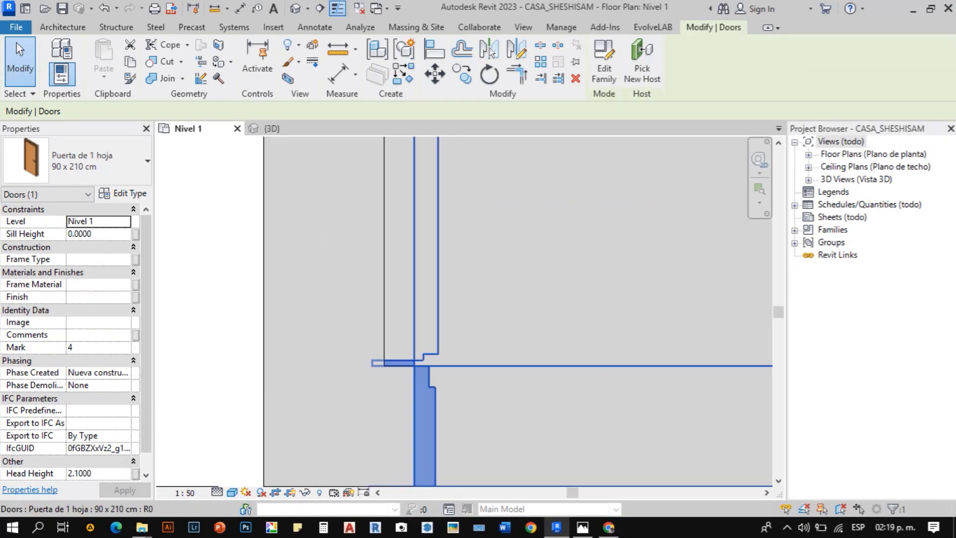
{"action": "left_click_drag", "start_coordinate": [426, 388], "coordinate": [496, 389]}
{"action": "key", "text": "a"}
{"action": "key", "text": "l"}
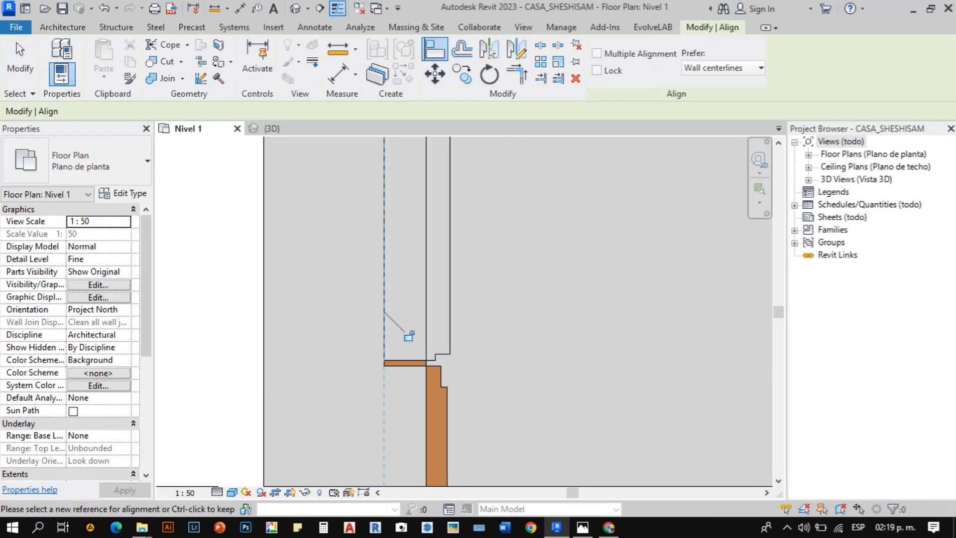
{"action": "scroll", "coordinate": [395, 271], "scroll_direction": "down", "scroll_amount": 5}
{"action": "key", "text": "Escape"}
{"action": "key", "text": "Escape"}
{"action": "middle_click_drag", "start_coordinate": [395, 271], "coordinate": [344, 359]}
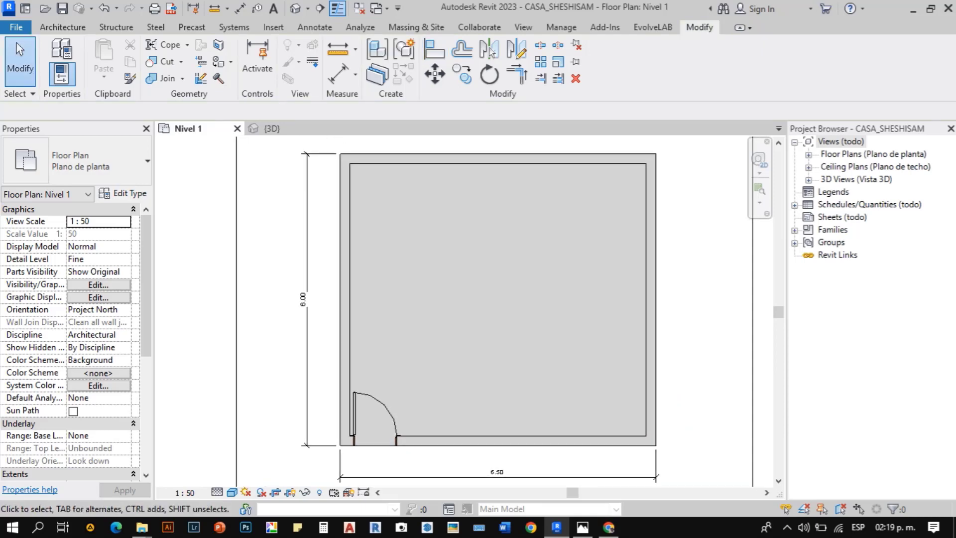
- Switch to the Photos app and examine the product photo of the galvanized Montante profile for its dimensions
{"action": "left_click", "coordinate": [583, 527]}
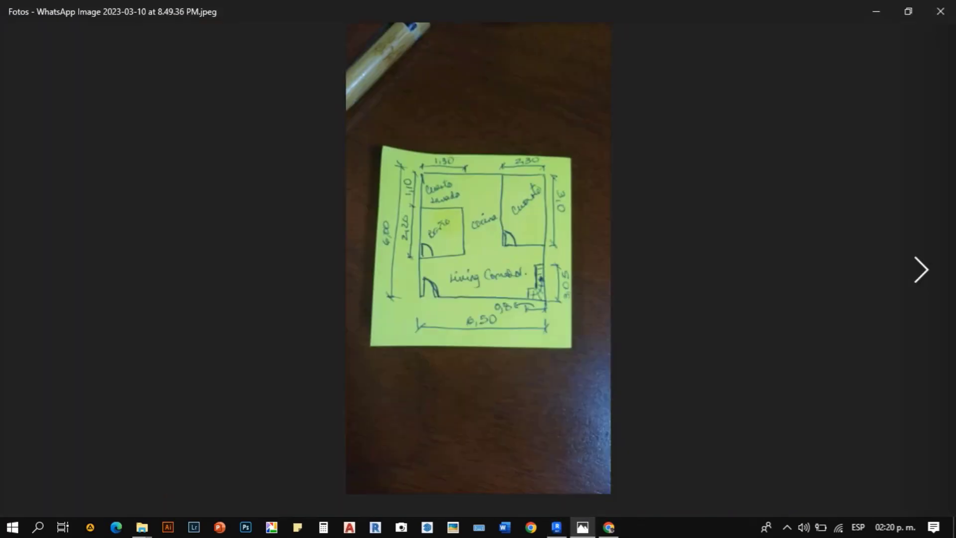
{"action": "key", "text": "Right"}
{"action": "key", "text": "Right"}
{"action": "key", "text": "Right"}
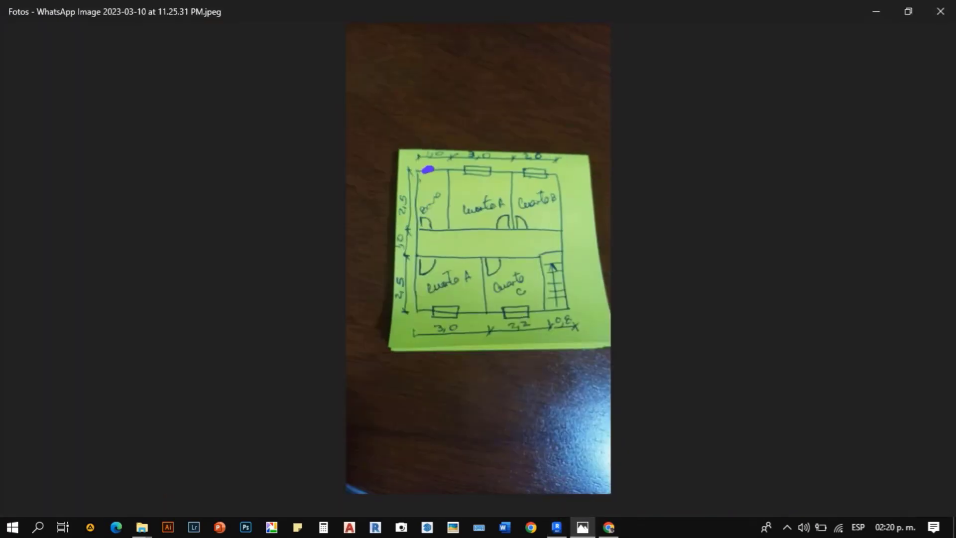
{"action": "key", "text": "Left"}
{"action": "key", "text": "Left"}
{"action": "key", "text": "Left"}
{"action": "key", "text": "Left"}
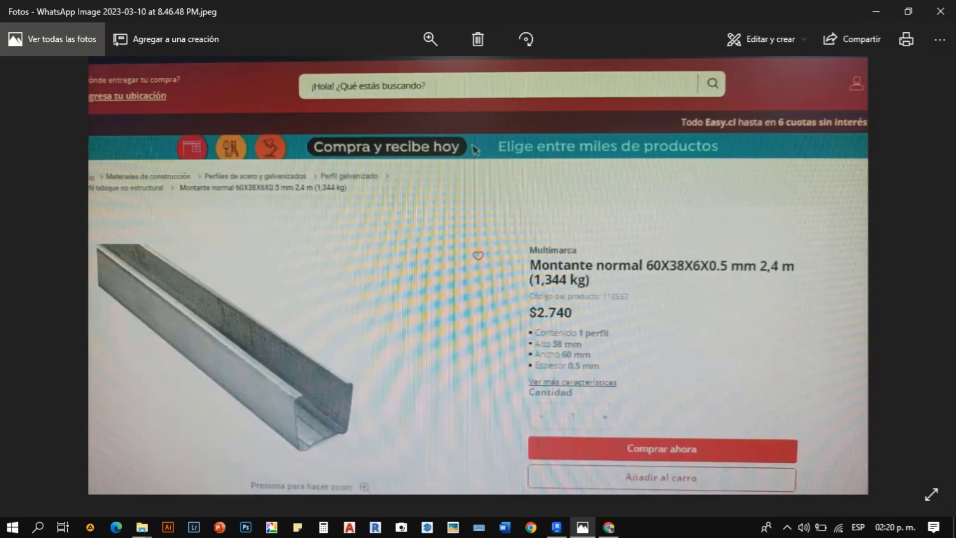
{"action": "scroll", "coordinate": [575, 441], "scroll_direction": "up", "scroll_amount": 5}
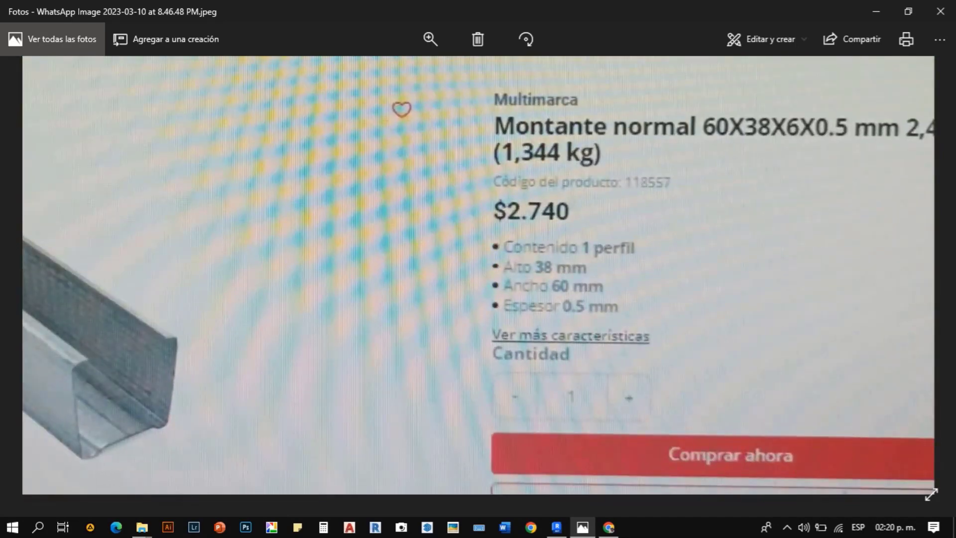
{"action": "scroll", "coordinate": [475, 111], "scroll_direction": "down", "scroll_amount": 5}
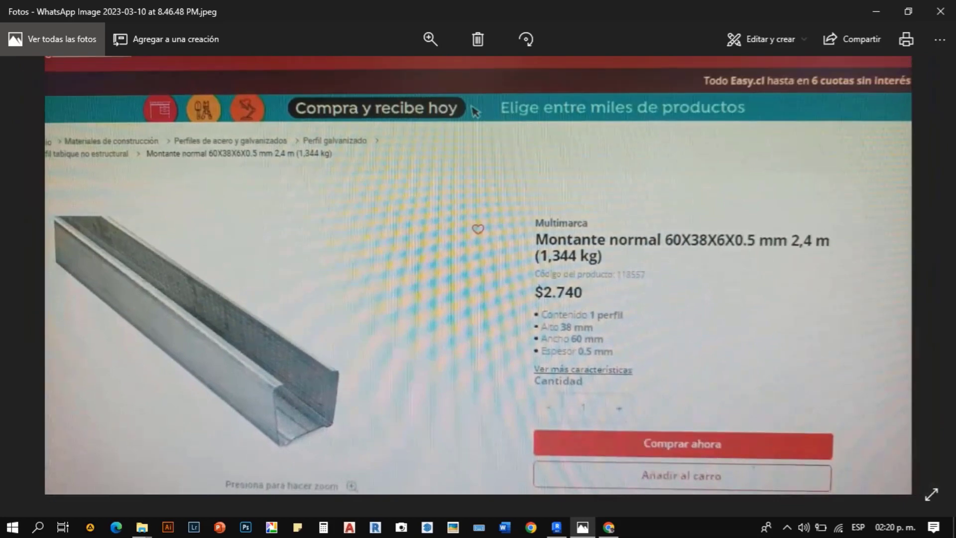
{"action": "scroll", "coordinate": [598, 408], "scroll_direction": "up", "scroll_amount": 2}
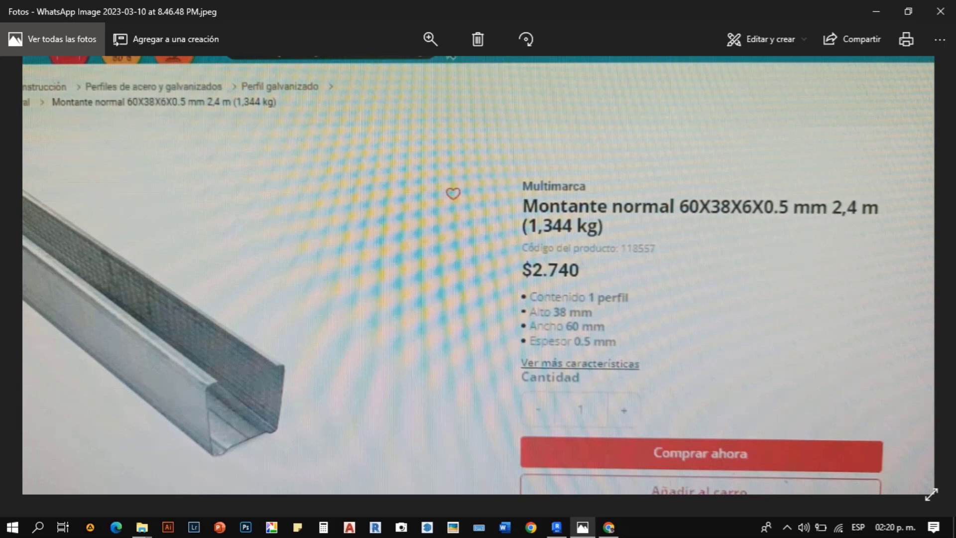
- Switch back to Revit and start a new wall using the Basic Wall type Tabique - 10 cm
{"action": "scroll", "coordinate": [598, 410], "scroll_direction": "down", "scroll_amount": 2}
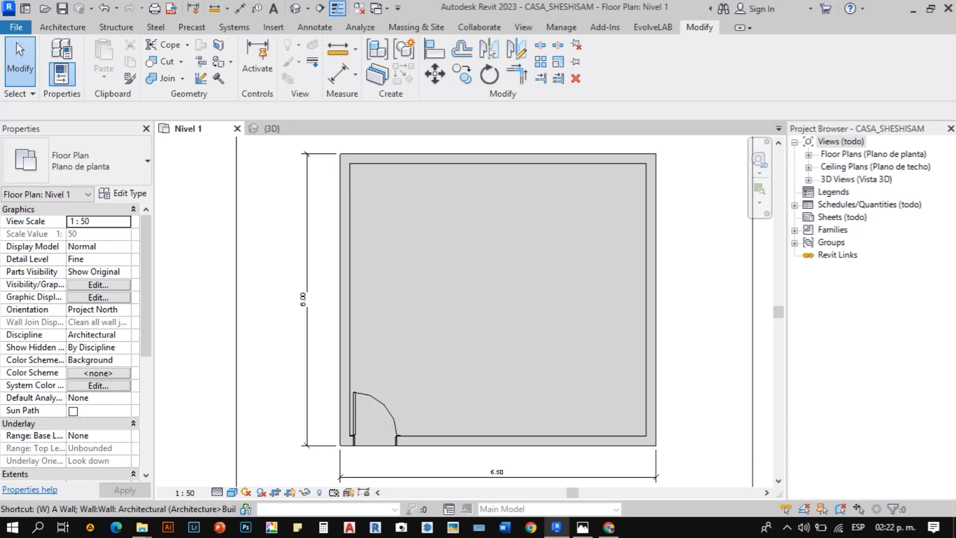
{"action": "left_click", "coordinate": [592, 144]}
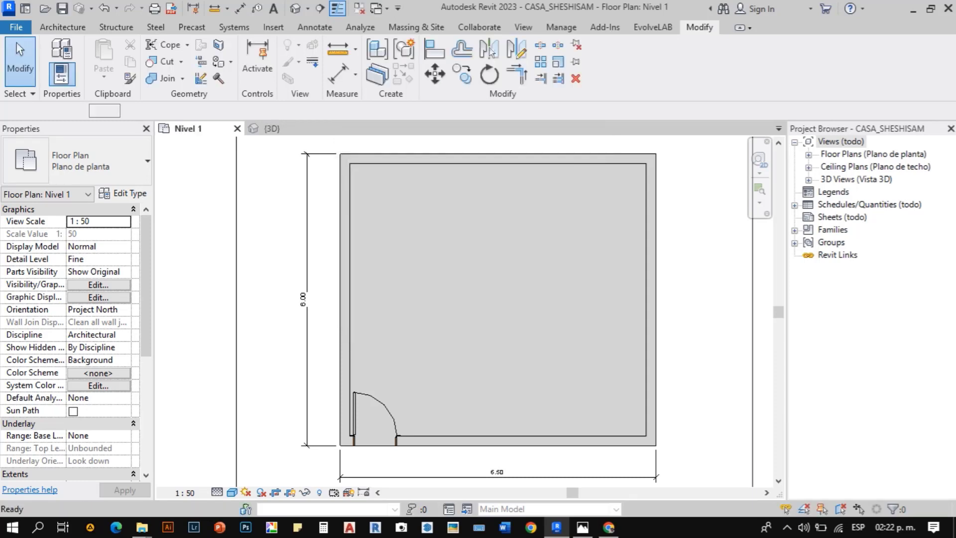
{"action": "left_click", "coordinate": [75, 160]}
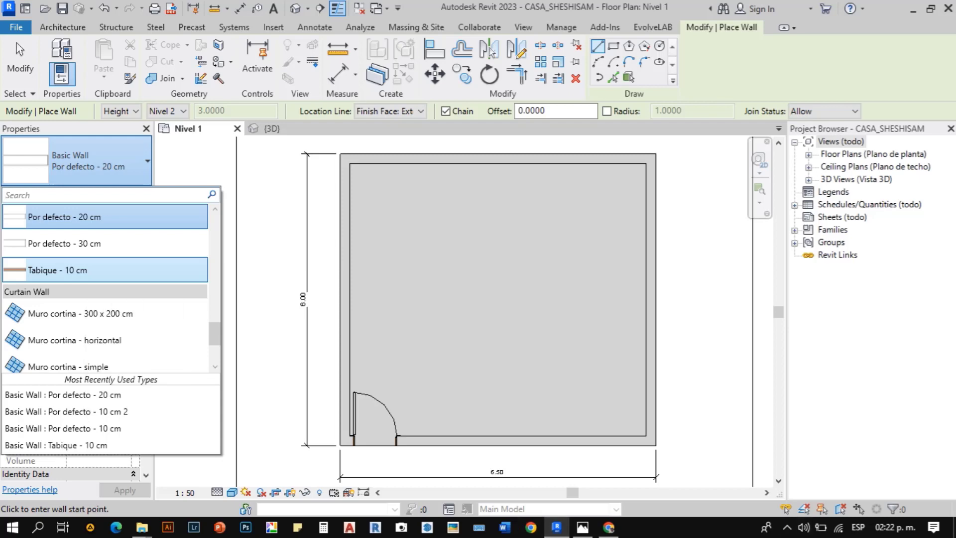
{"action": "mouse_move", "coordinate": [582, 527]}
{"action": "mouse_move", "coordinate": [582, 473]}
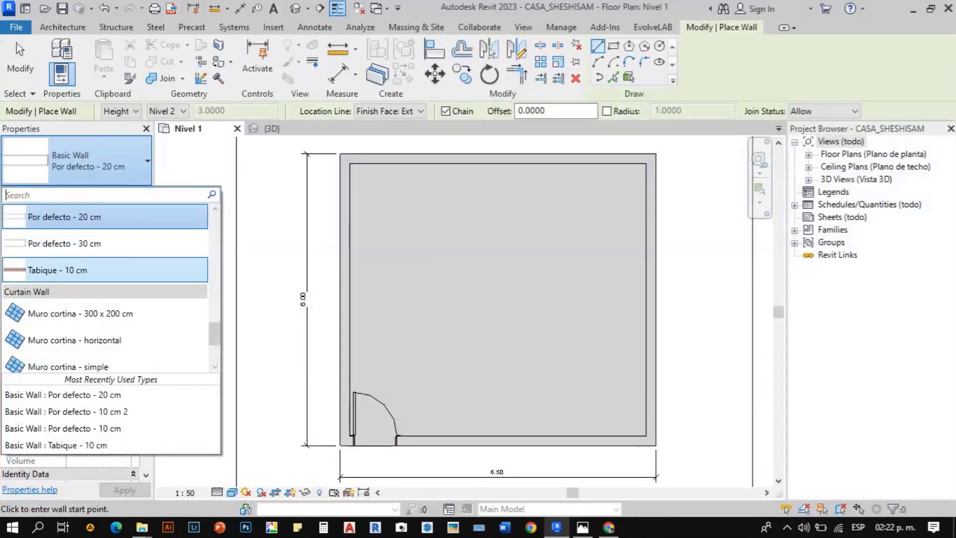
{"action": "left_click", "coordinate": [80, 269]}
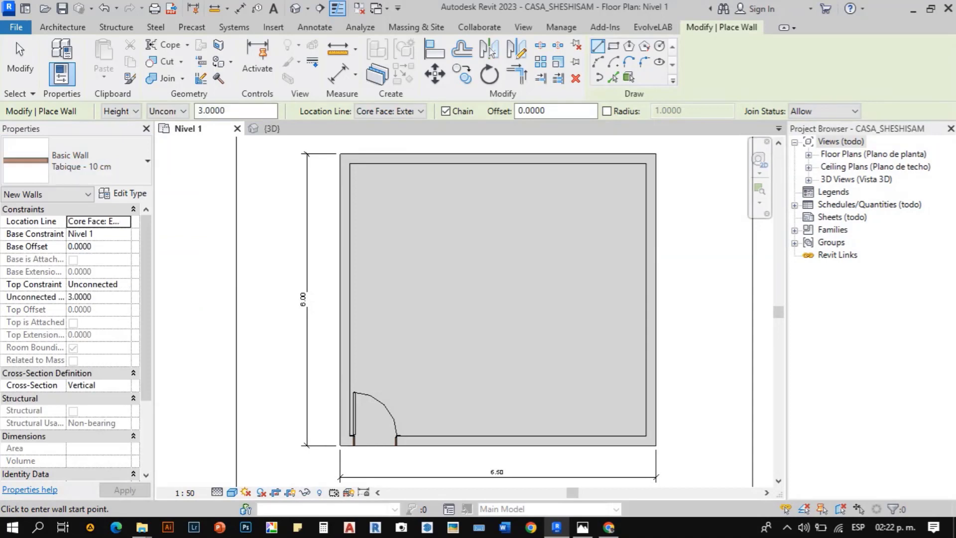
- Duplicate the Tabique - 10 cm wall type under the name MURO DE PANELERIA LIGERA
{"action": "left_click", "coordinate": [123, 193]}
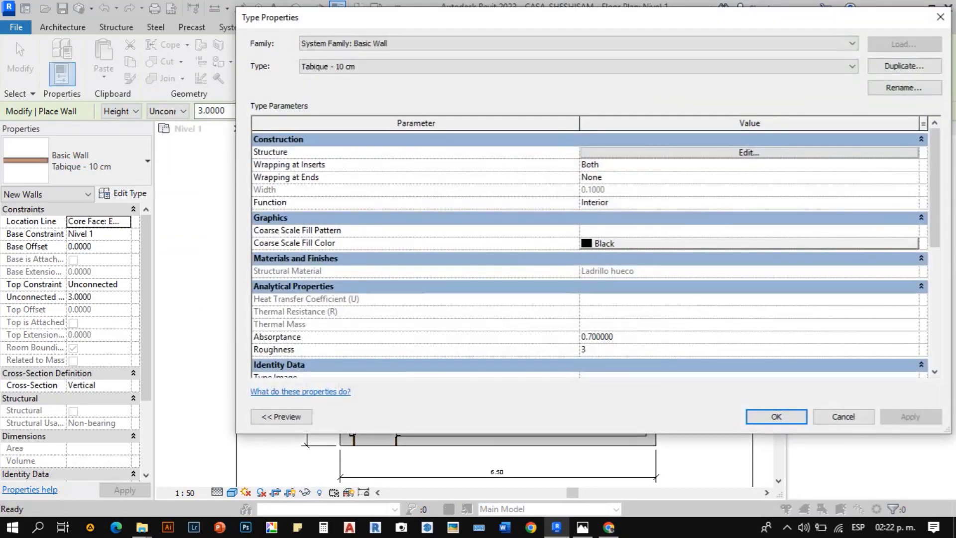
{"action": "left_click", "coordinate": [904, 66]}
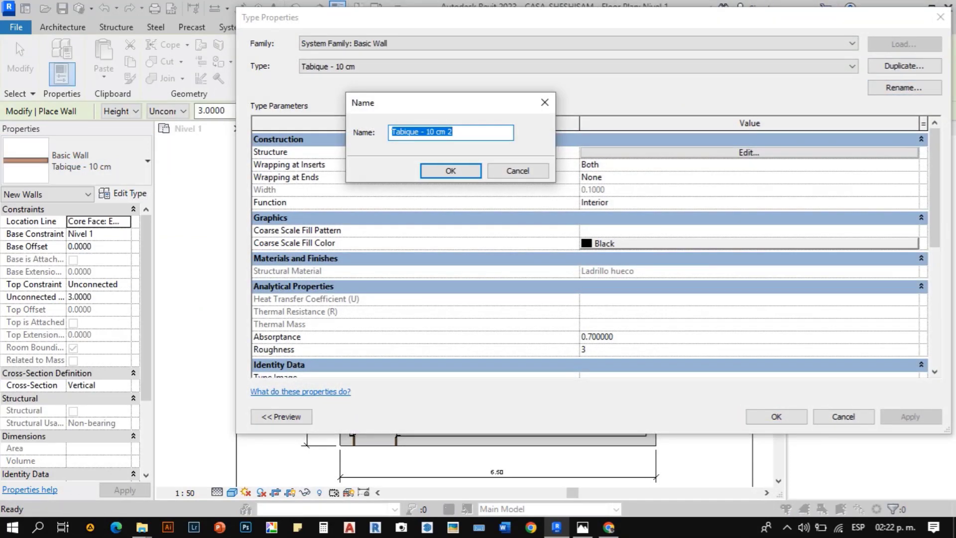
{"action": "type", "text": "Muro"}
{"action": "key", "text": "BackSpace"}
{"action": "key", "text": "BackSpace"}
{"action": "key", "text": "BackSpace"}
{"action": "key", "text": "BackSpace"}
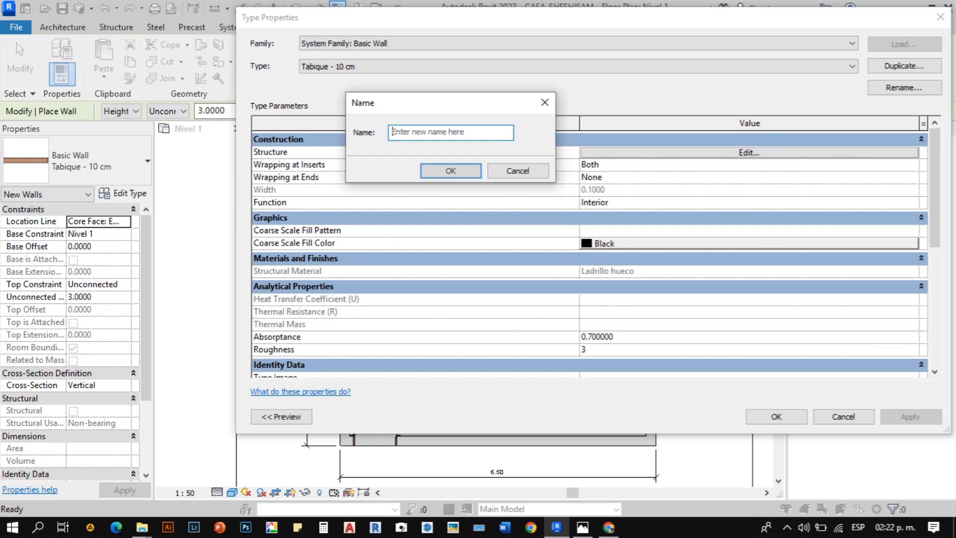
{"action": "type", "text": "Muro"}
{"action": "key", "text": "BackSpace"}
{"action": "key", "text": "BackSpace"}
{"action": "key", "text": "BackSpace"}
{"action": "key", "text": "BackSpace"}
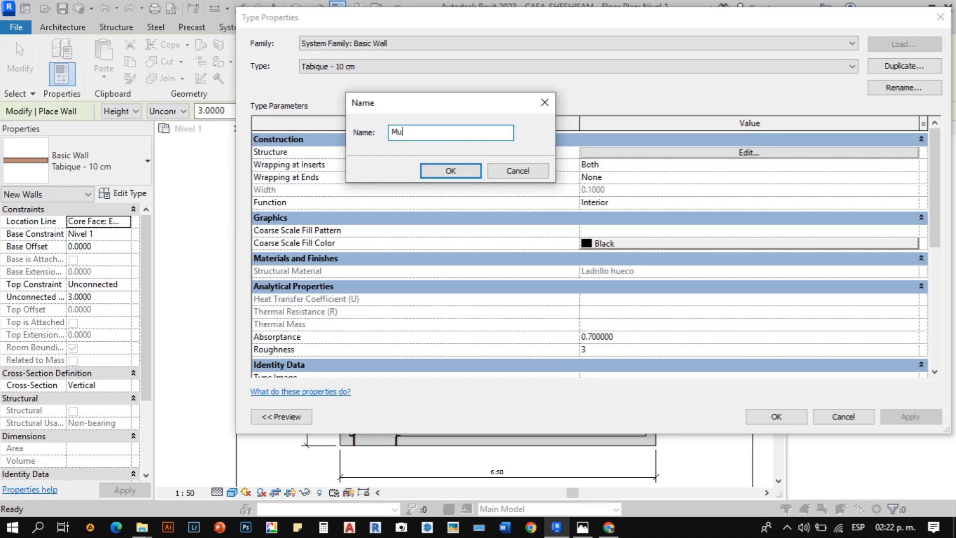
{"action": "type", "text": "MUROS"}
{"action": "key", "text": "BackSpace"}
{"action": "type", "text": "DE PANELERIA LUI"}
{"action": "key", "text": "BackSpace"}
{"action": "key", "text": "BackSpace"}
{"action": "type", "text": "IEGERA"}
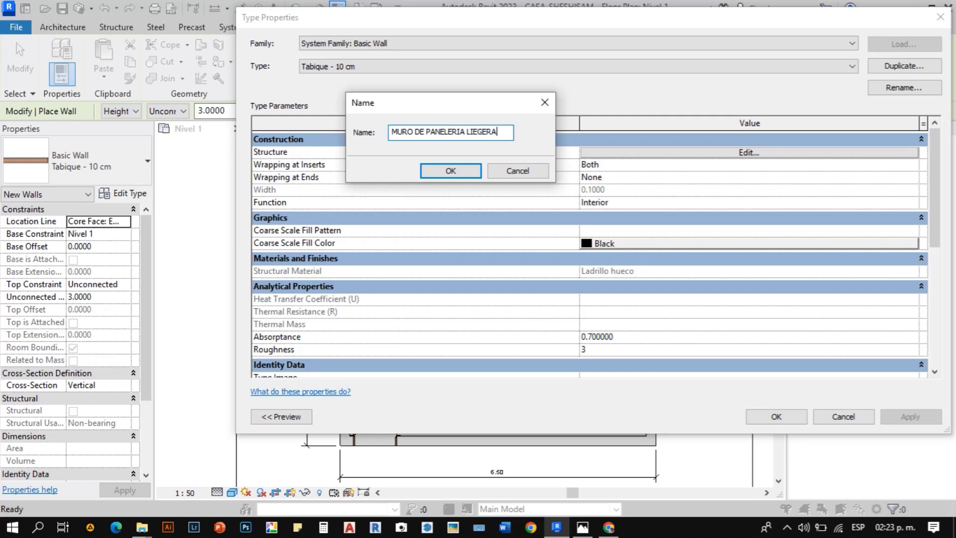
{"action": "key", "text": "BackSpace"}
{"action": "key", "text": "BackSpace"}
{"action": "key", "text": "BackSpace"}
{"action": "key", "text": "BackSpace"}
{"action": "key", "text": "BackSpace"}
{"action": "type", "text": "GERA"}
{"action": "key", "text": "Return"}
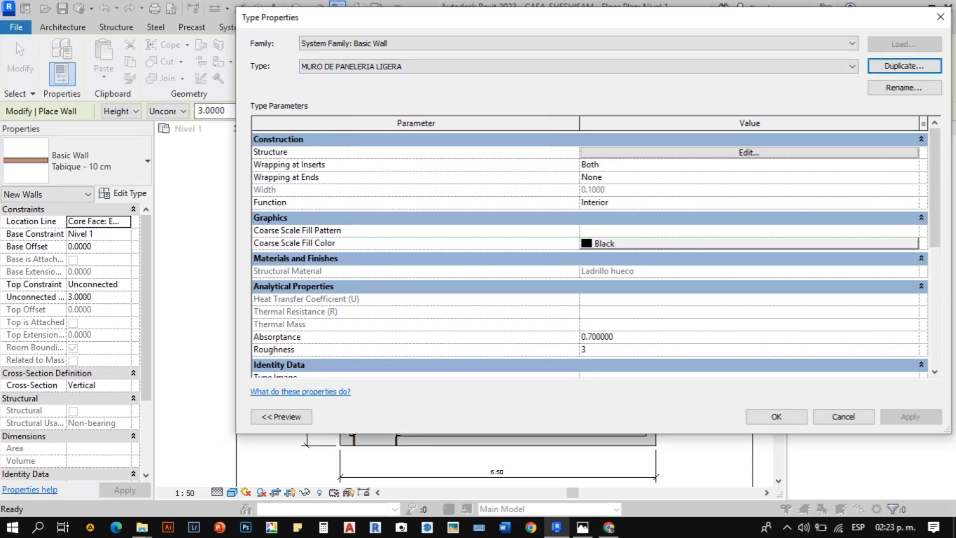
- Open the new wall type's layer structure and its core layer's material selection, consulting the Montante product photo in Photos
{"action": "left_click", "coordinate": [749, 152]}
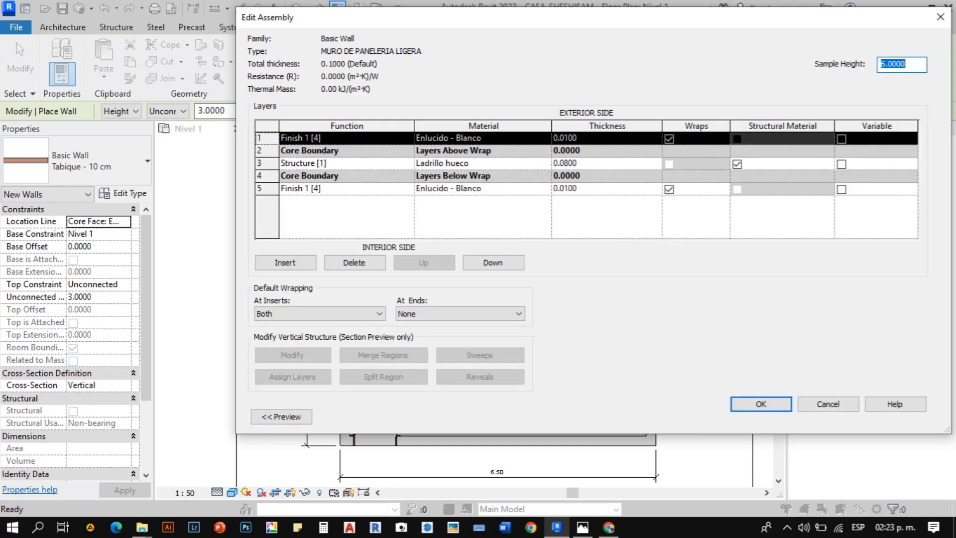
{"action": "left_click", "coordinate": [544, 163]}
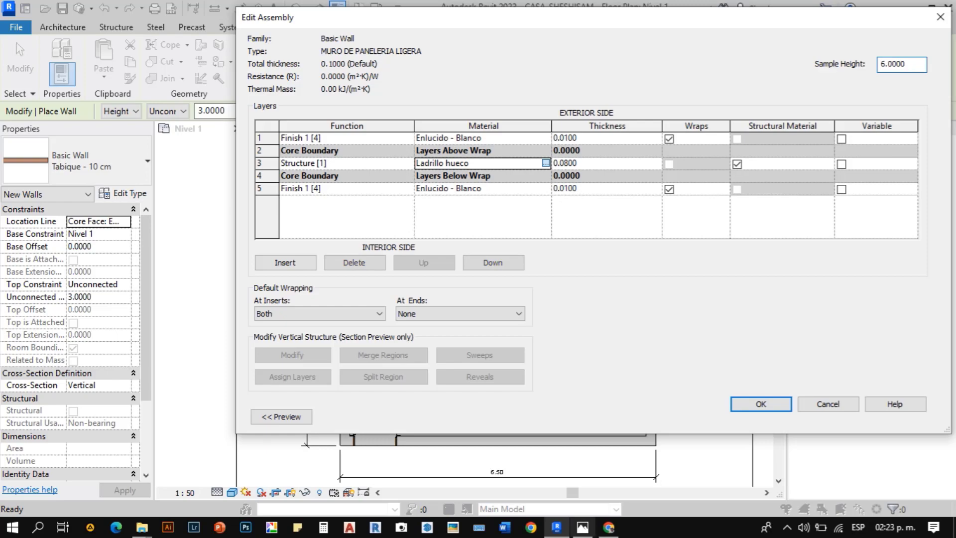
{"action": "left_click", "coordinate": [582, 527]}
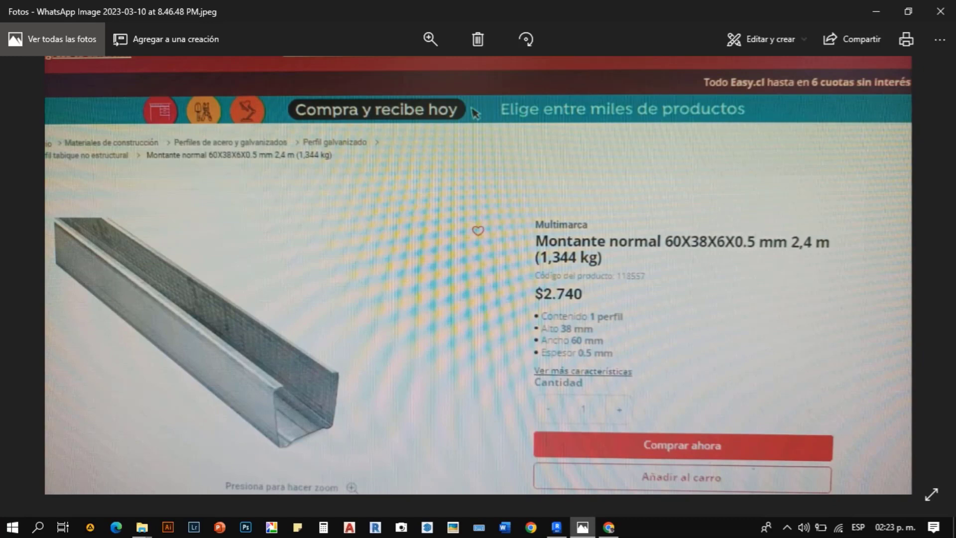
{"action": "key", "text": "alt+Tab"}
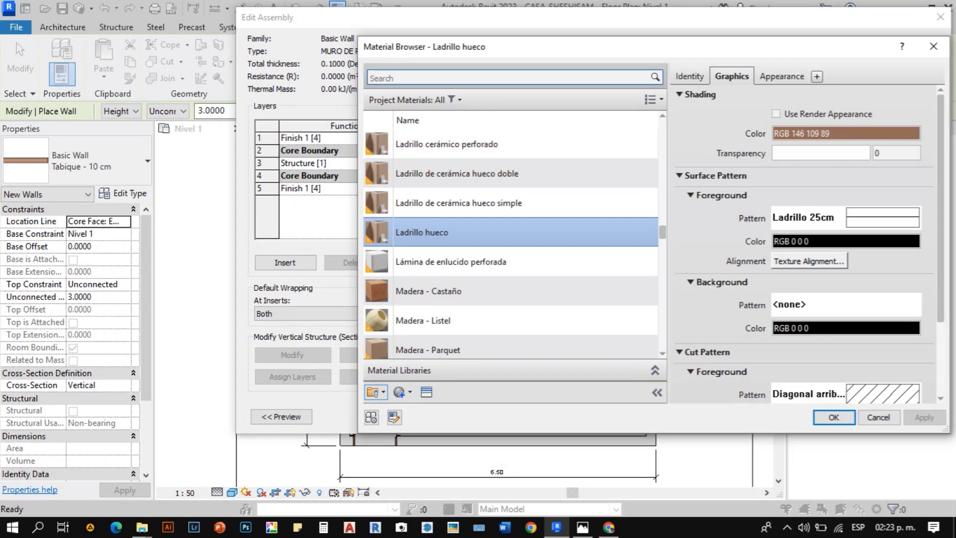
- Search the project materials for MONTANTE and for metalico, and clear the search to list all materials again
{"action": "left_click", "coordinate": [448, 78]}
{"action": "type", "text": "MONTANTE"}
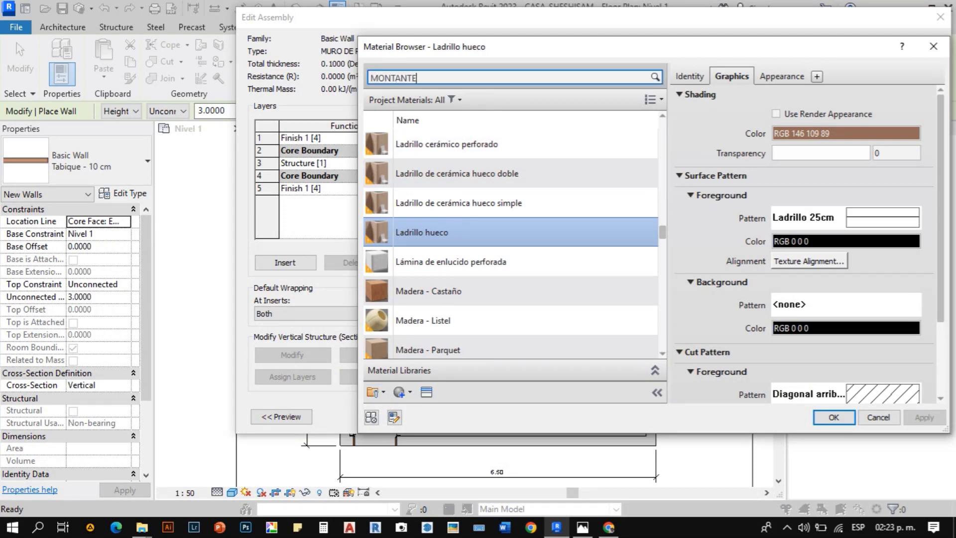
{"action": "key", "text": "Return"}
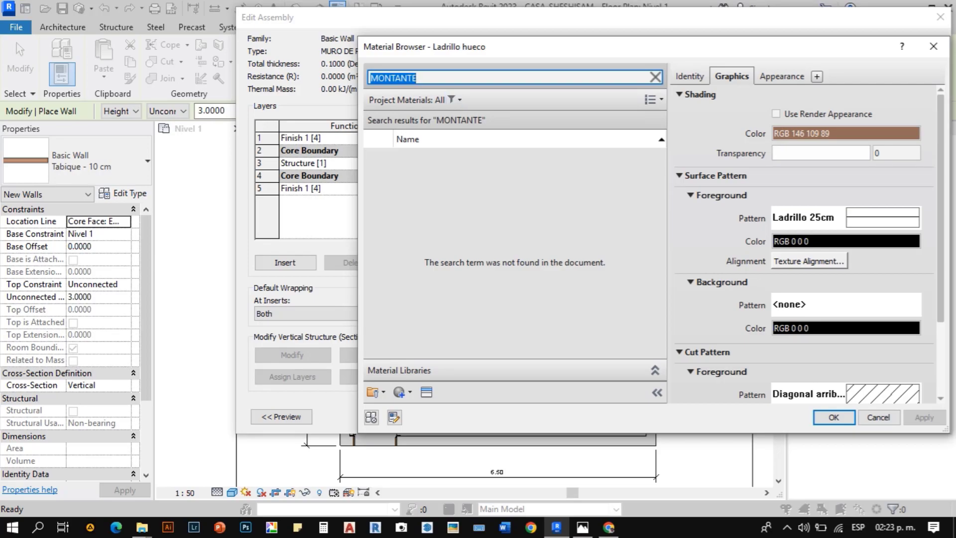
{"action": "key", "text": "super+shift+s"}
{"action": "key", "text": "Escape"}
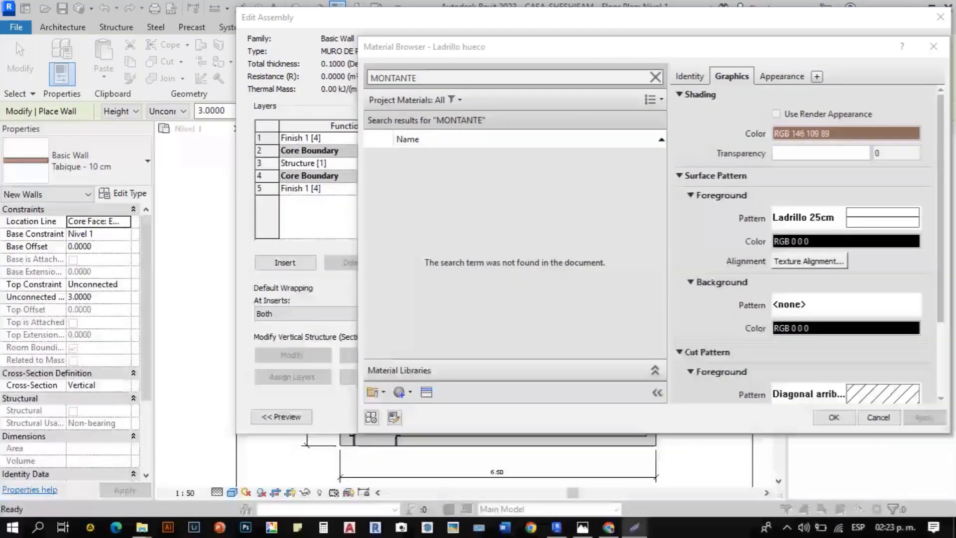
{"action": "type", "text": "metalo"}
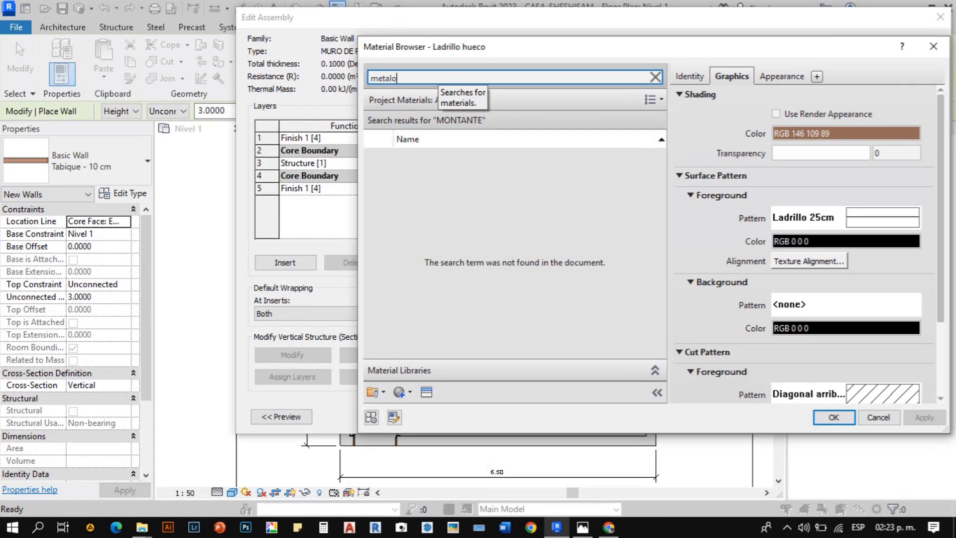
{"action": "key", "text": "BackSpace"}
{"action": "type", "text": "ico"}
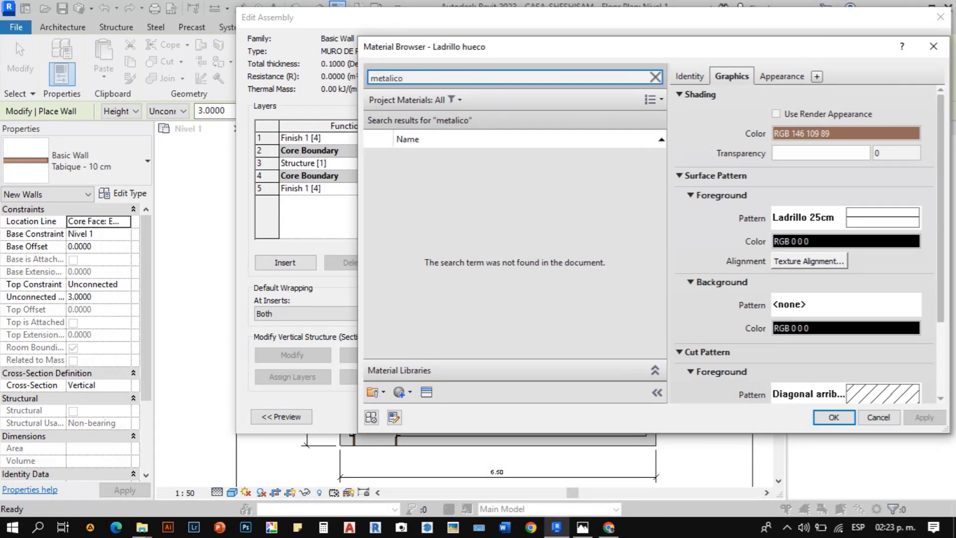
{"action": "key", "text": "BackSpace"}
{"action": "key", "text": "ctrl+a"}
{"action": "key", "text": "BackSpace"}
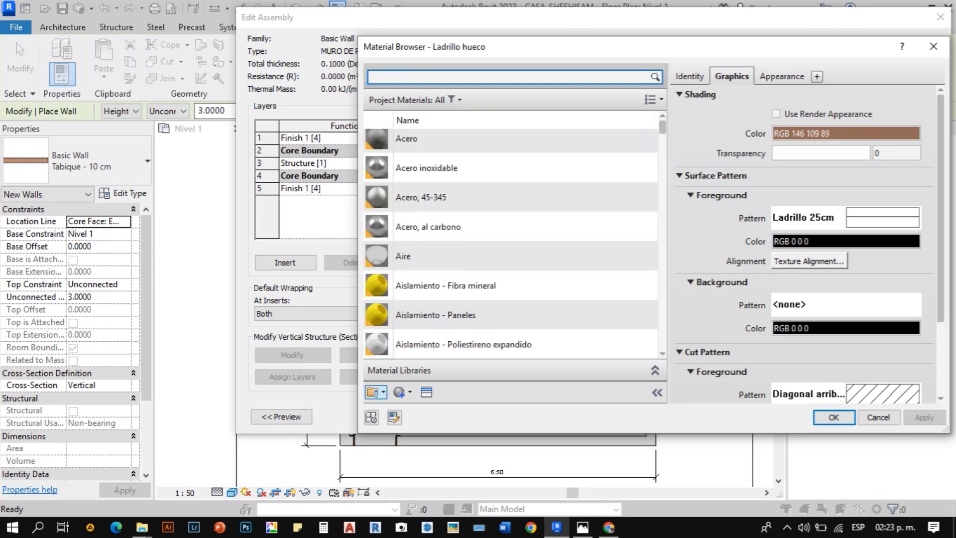
- Recheck the Montante photo in Photos and, back in Revit, assign the Acero inoxidable material to the Structure layer
{"action": "left_click_drag", "start_coordinate": [481, 48], "coordinate": [215, 54]}
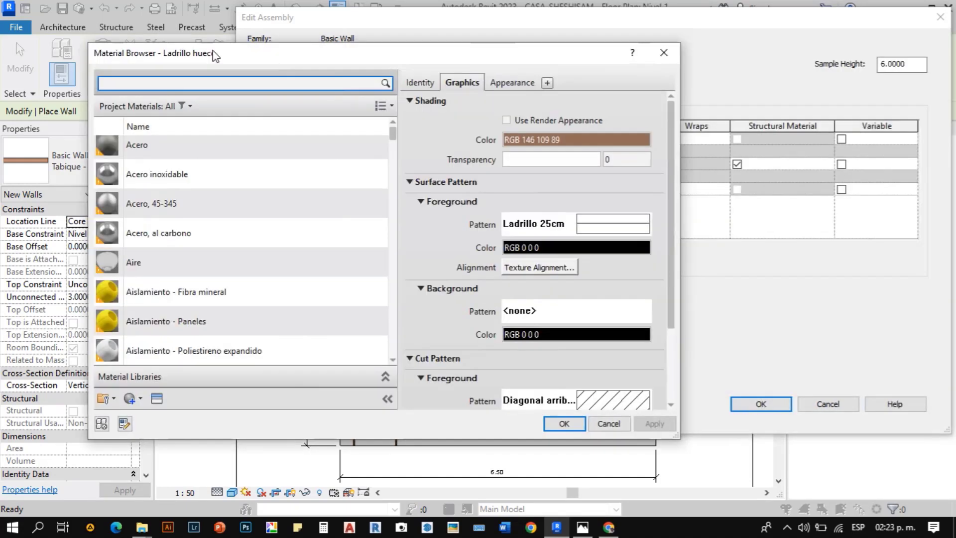
{"action": "left_click", "coordinate": [583, 528]}
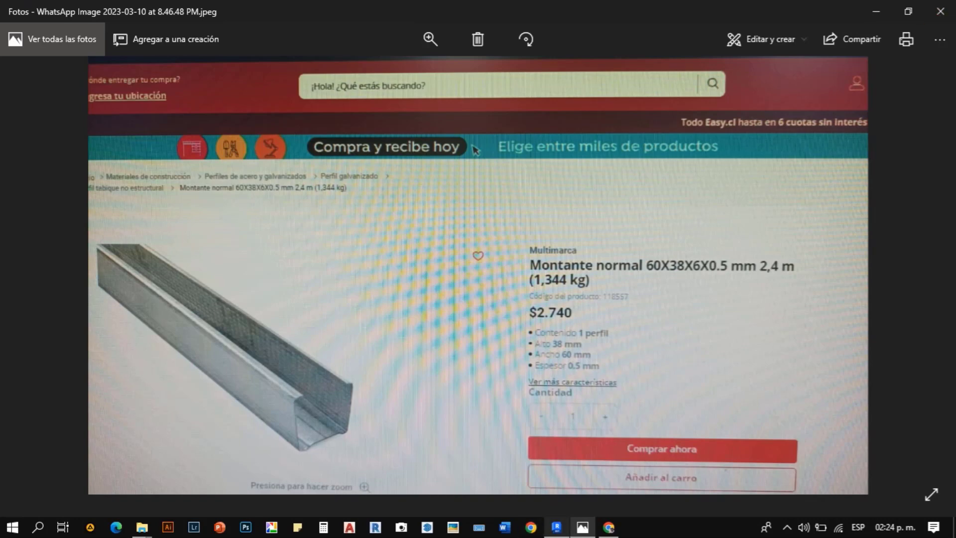
{"action": "left_click", "coordinate": [557, 526]}
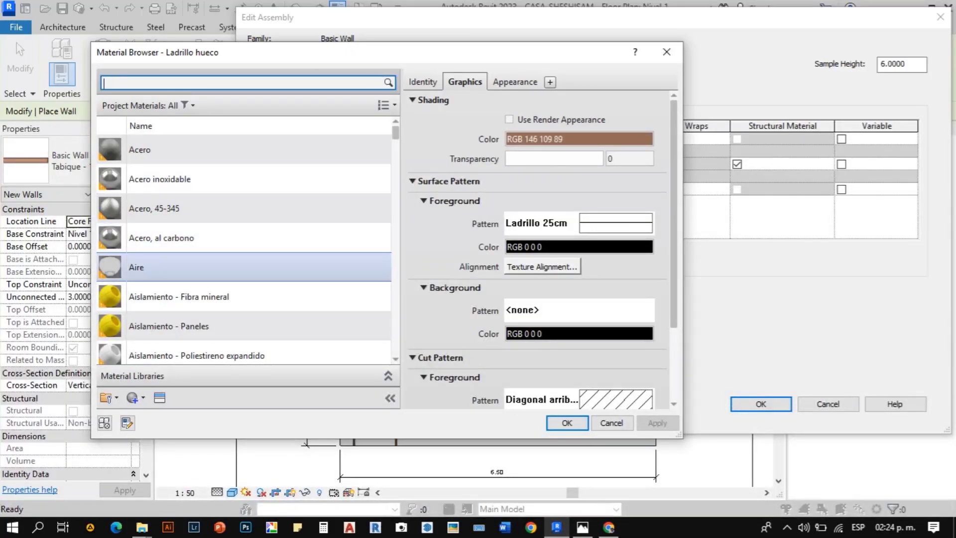
{"action": "left_click", "coordinate": [143, 398]}
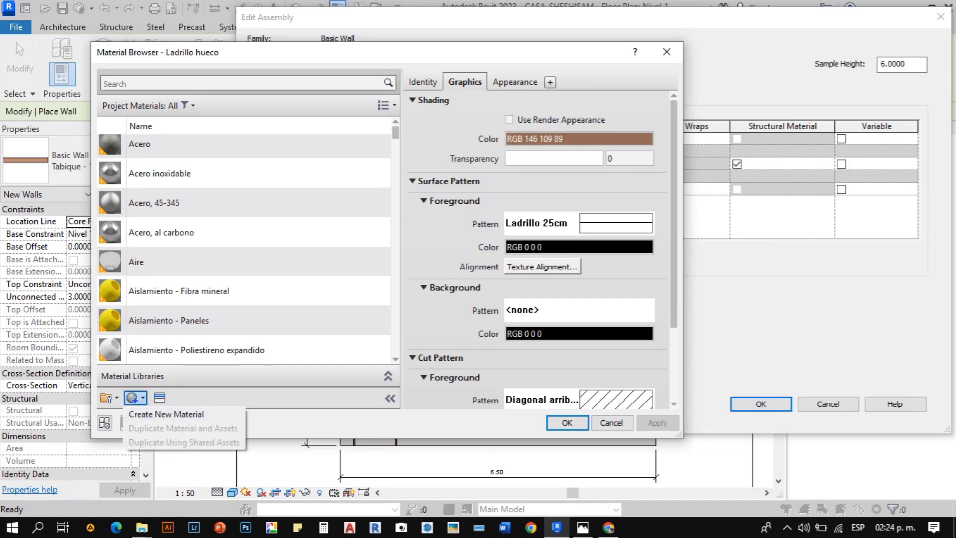
{"action": "left_click", "coordinate": [199, 173]}
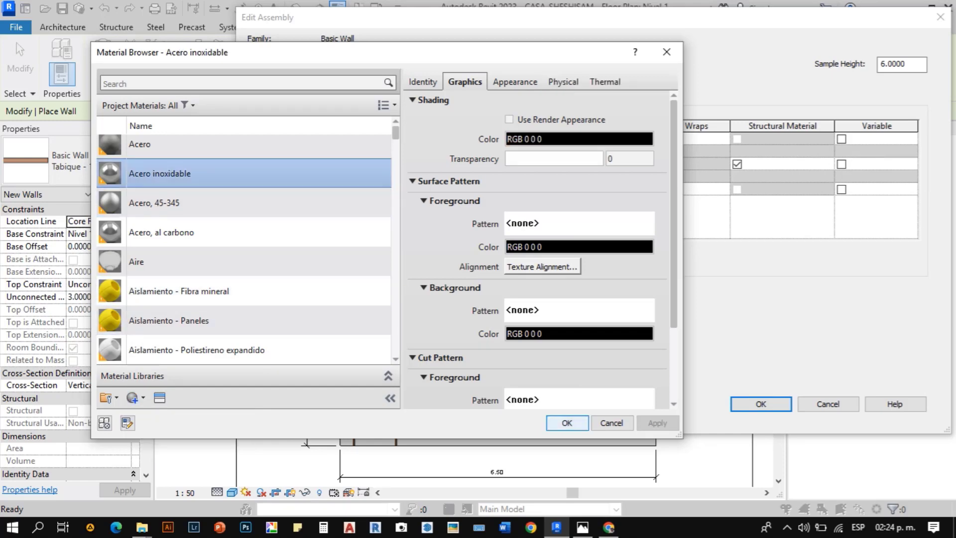
{"action": "key", "text": "Return"}
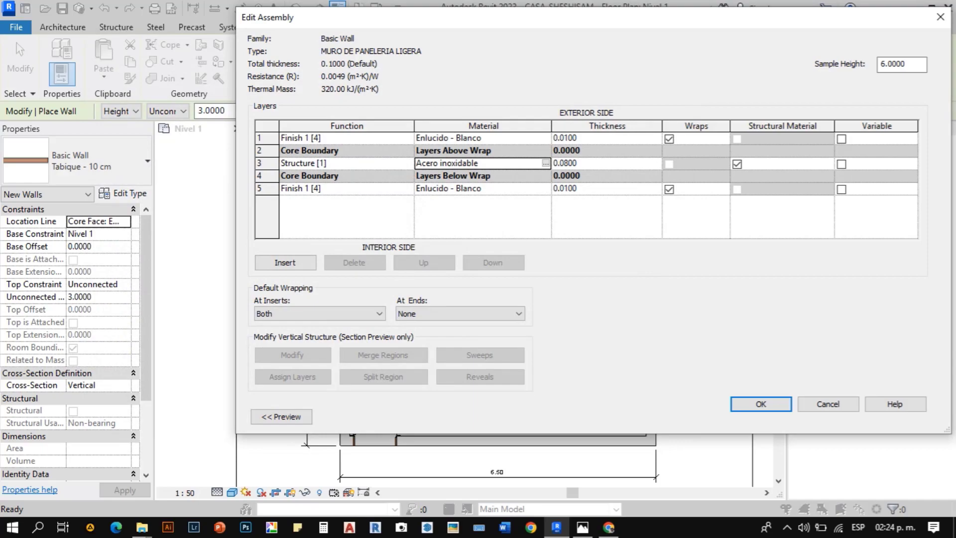
- Check the profile's width in the product photo and set the Structure layer's thickness to 0.06 m in Revit
{"action": "left_click", "coordinate": [583, 527]}
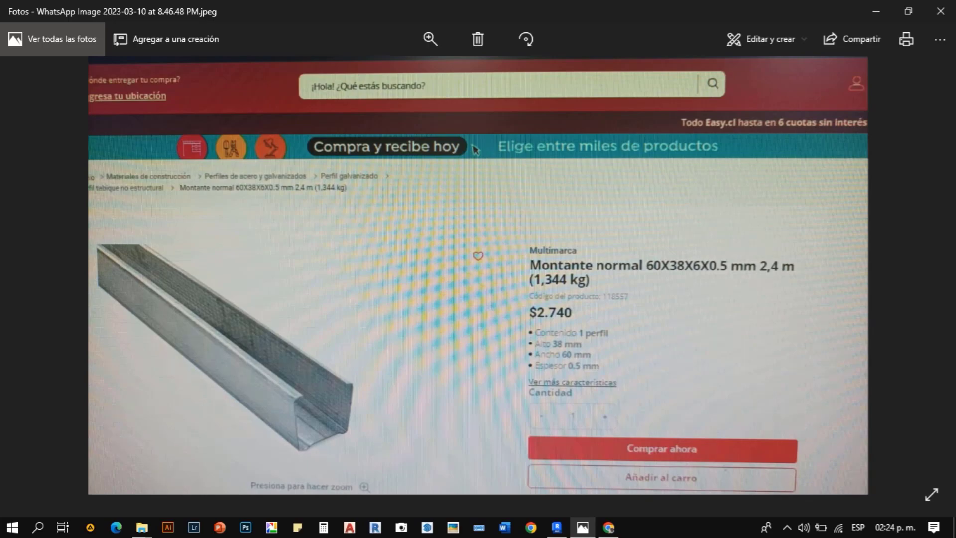
{"action": "left_click", "coordinate": [876, 11]}
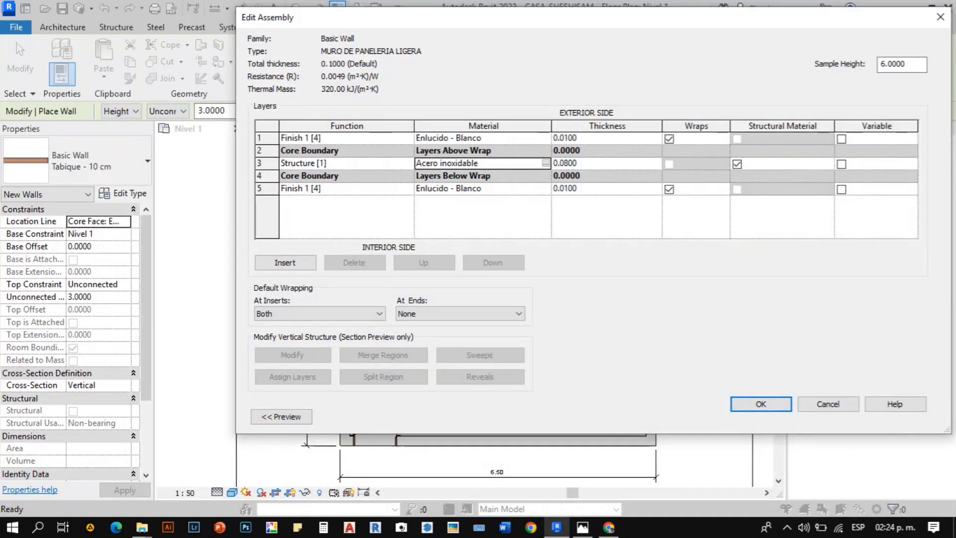
{"action": "key", "text": "Tab"}
{"action": "key", "text": "End"}
{"action": "key", "text": "BackSpace"}
{"action": "key", "text": "BackSpace"}
{"action": "key", "text": "BackSpace"}
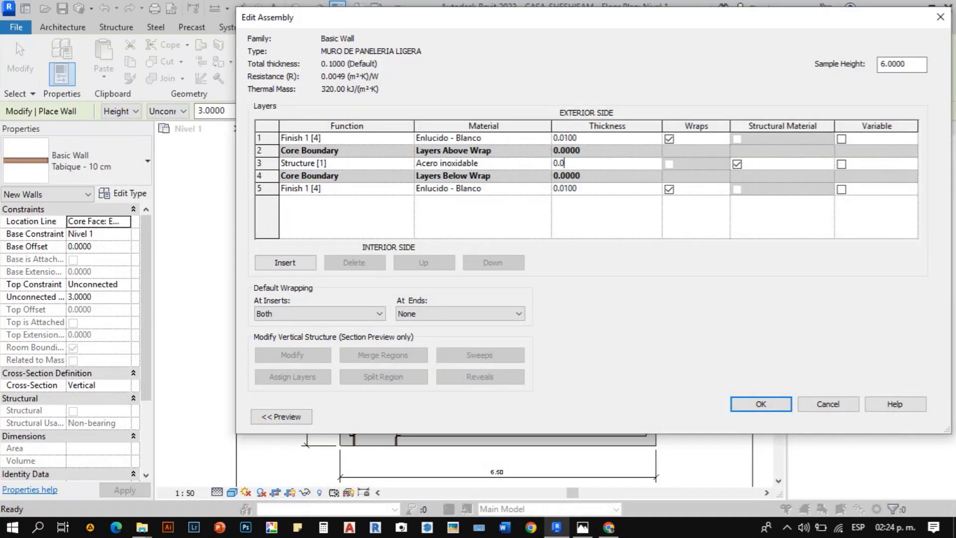
{"action": "type", "text": "6"}
- Review the exterior finish layer's material, keep Enlucido - Blanco, and accept the edited wall assembly
{"action": "left_click", "coordinate": [482, 138]}
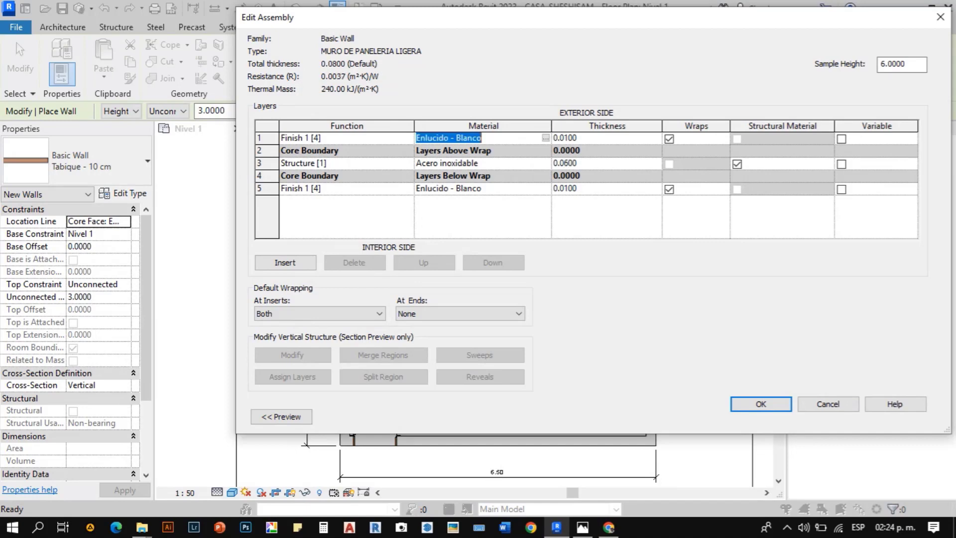
{"action": "left_click", "coordinate": [546, 138]}
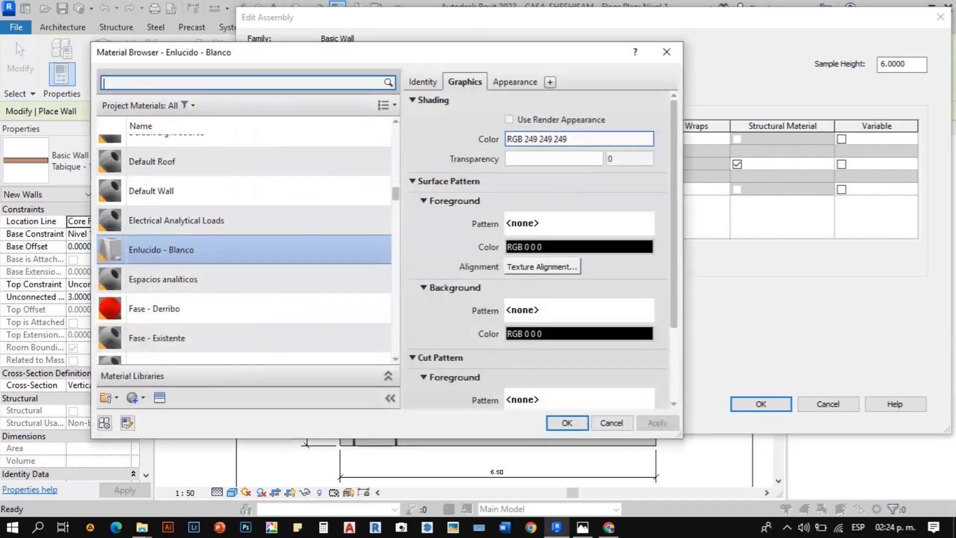
{"action": "scroll", "coordinate": [249, 326], "scroll_direction": "up", "scroll_amount": 1}
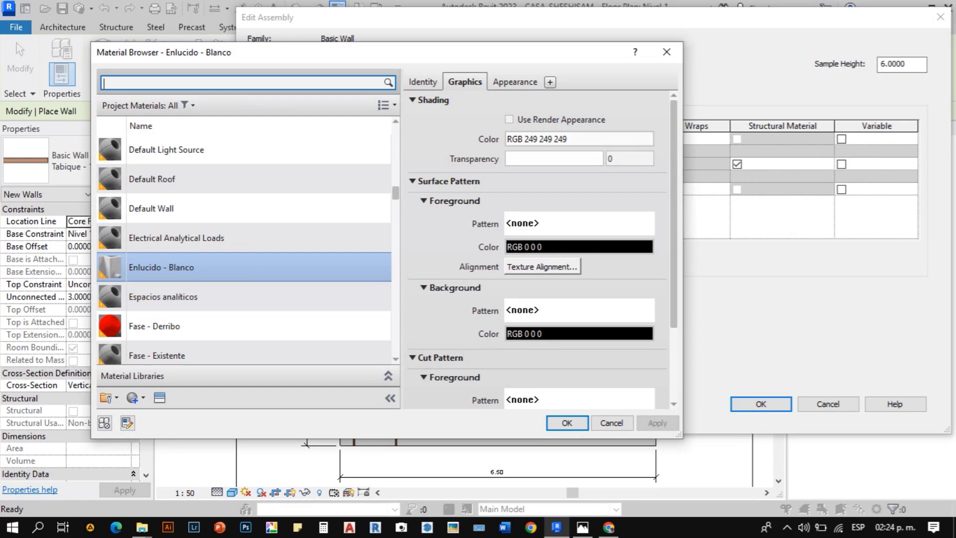
{"action": "left_click", "coordinate": [568, 422]}
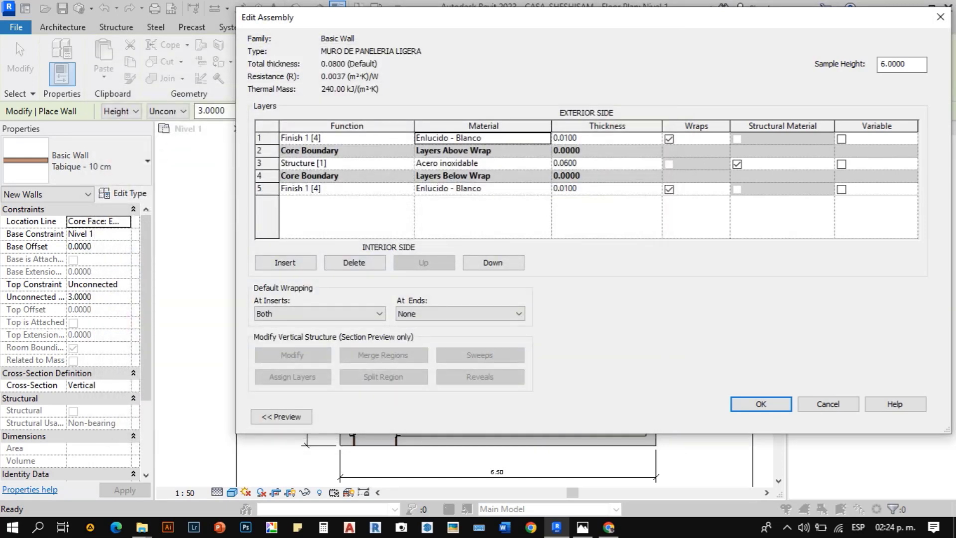
{"action": "key", "text": "Return"}
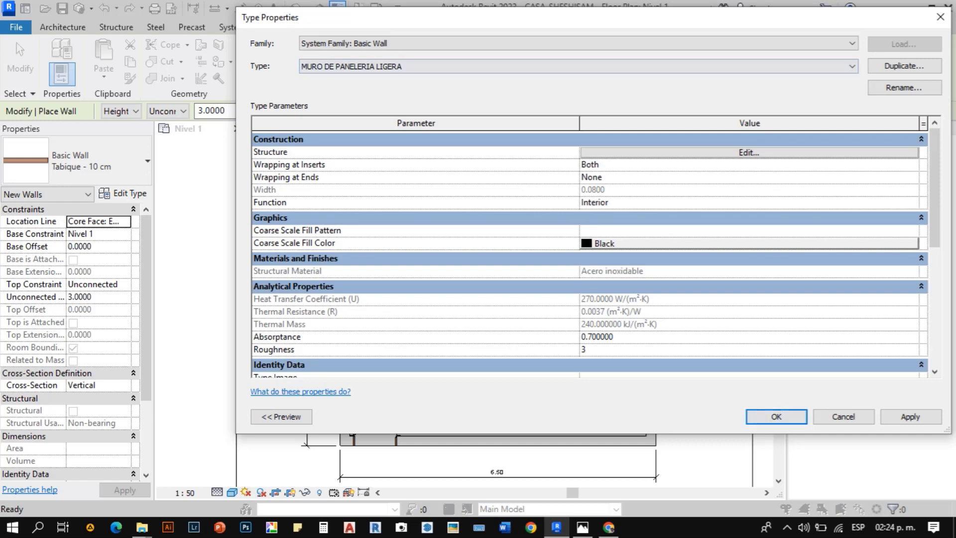
- Accept the MURO DE PANELERIA LIGERA type properties, check the dimensioned ground-floor sketch in Photos, and return to Revit
{"action": "key", "text": "Return"}
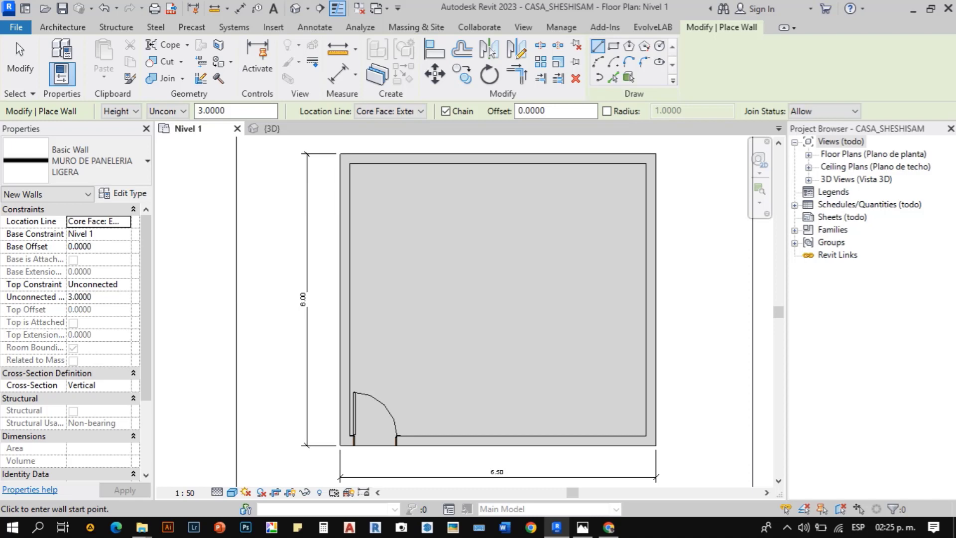
{"action": "left_click", "coordinate": [582, 526]}
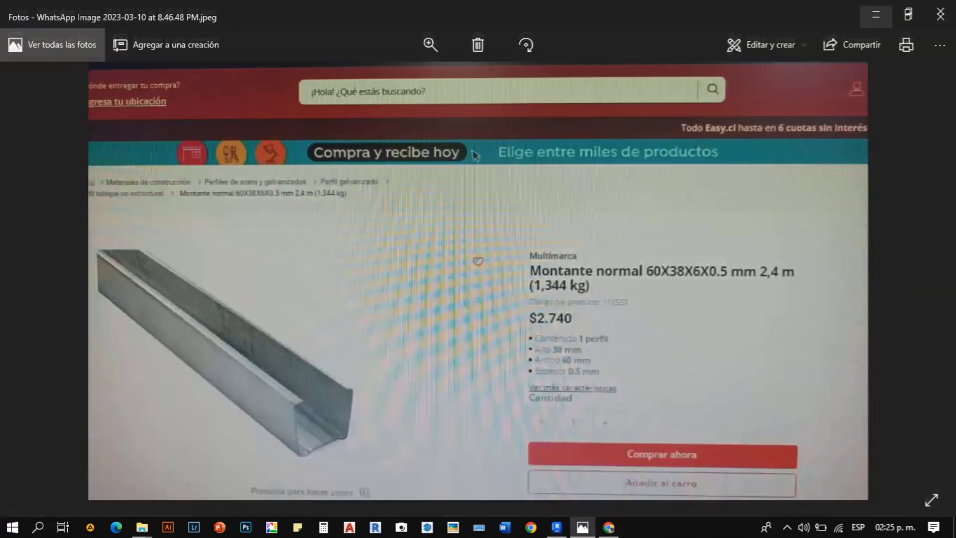
{"action": "left_click", "coordinate": [34, 286]}
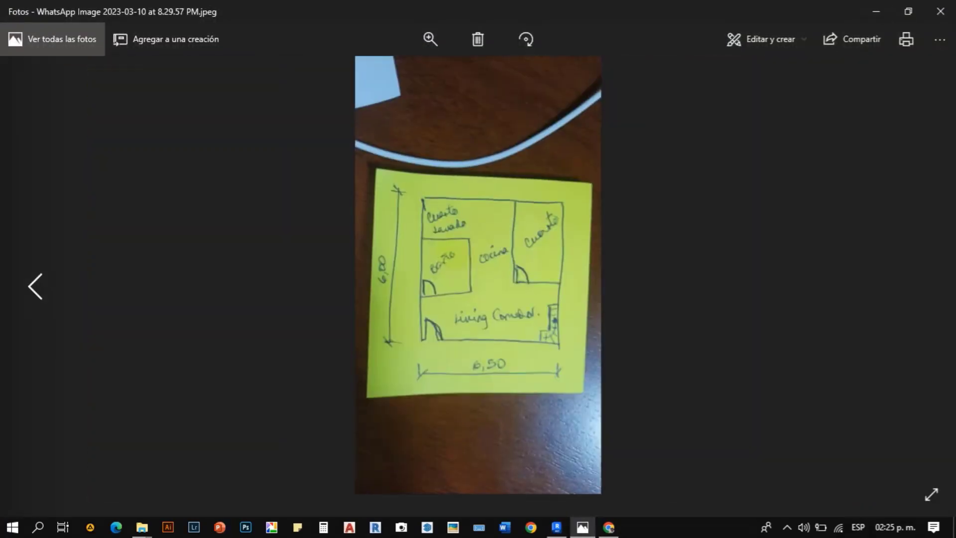
{"action": "left_click", "coordinate": [922, 286]}
{"action": "left_click", "coordinate": [921, 286]}
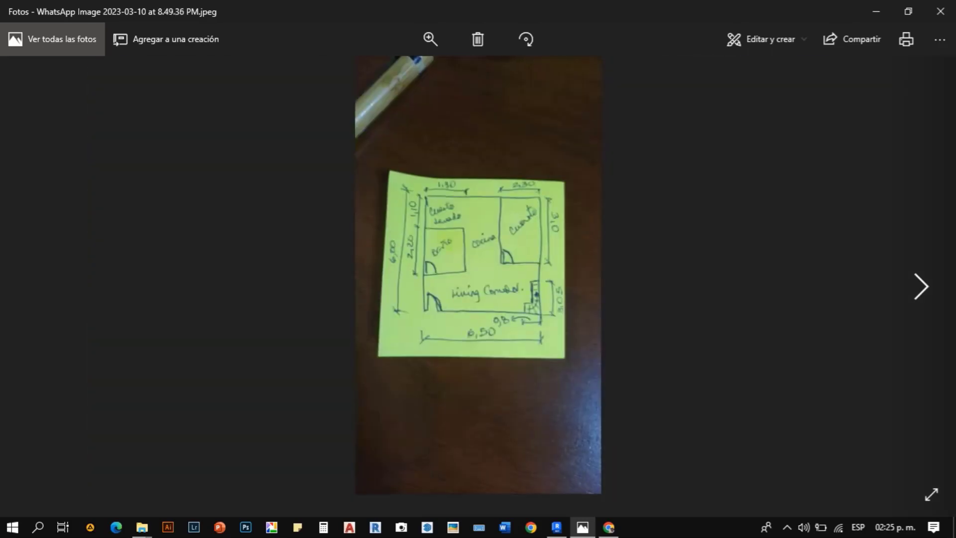
{"action": "scroll", "coordinate": [478, 237], "scroll_direction": "up", "scroll_amount": 5}
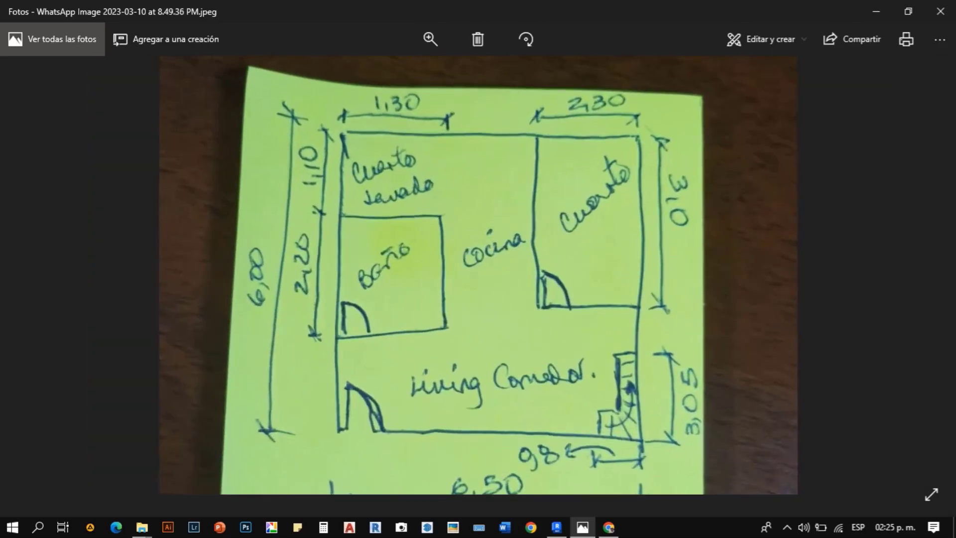
{"action": "left_click", "coordinate": [876, 11]}
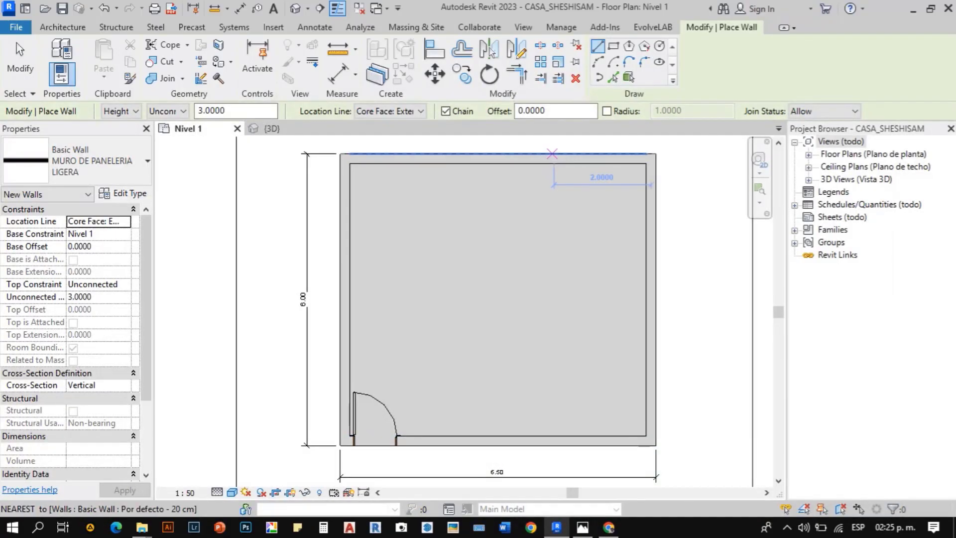
- Examine the dimensioned floor sketch and the frontal elevation sketch in Photos, and switch back to Revit
{"action": "left_click", "coordinate": [582, 527]}
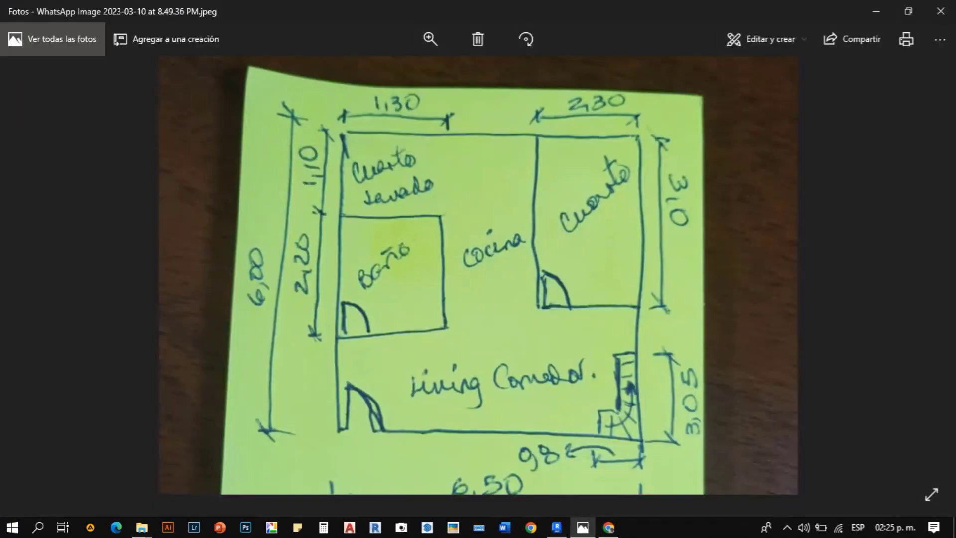
{"action": "scroll", "coordinate": [478, 274], "scroll_direction": "down", "scroll_amount": 2}
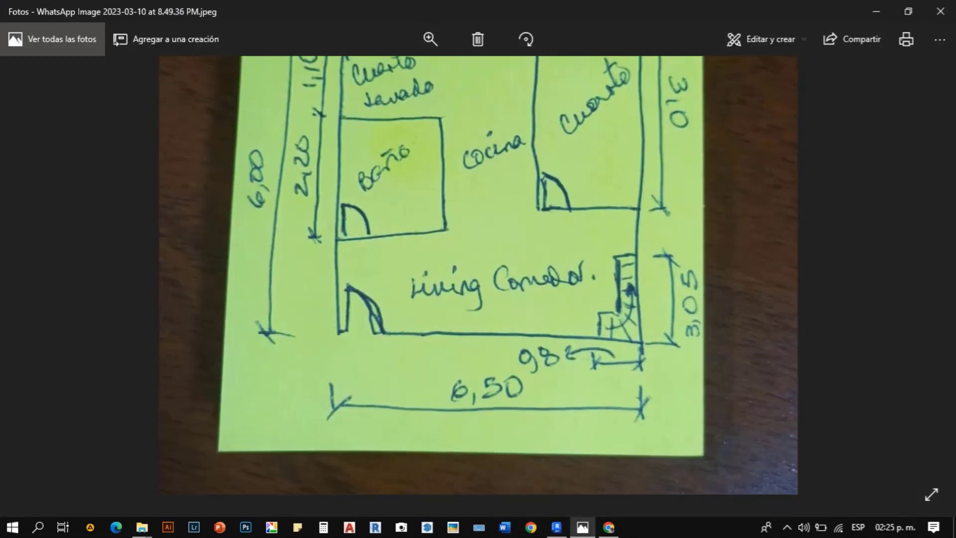
{"action": "scroll", "coordinate": [478, 273], "scroll_direction": "down", "scroll_amount": 3}
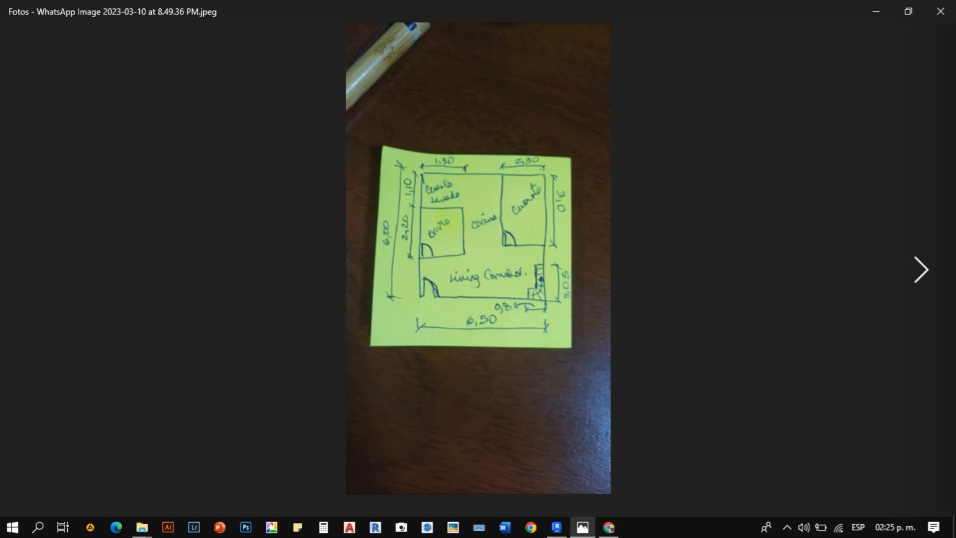
{"action": "left_click", "coordinate": [921, 270]}
{"action": "left_click", "coordinate": [921, 269]}
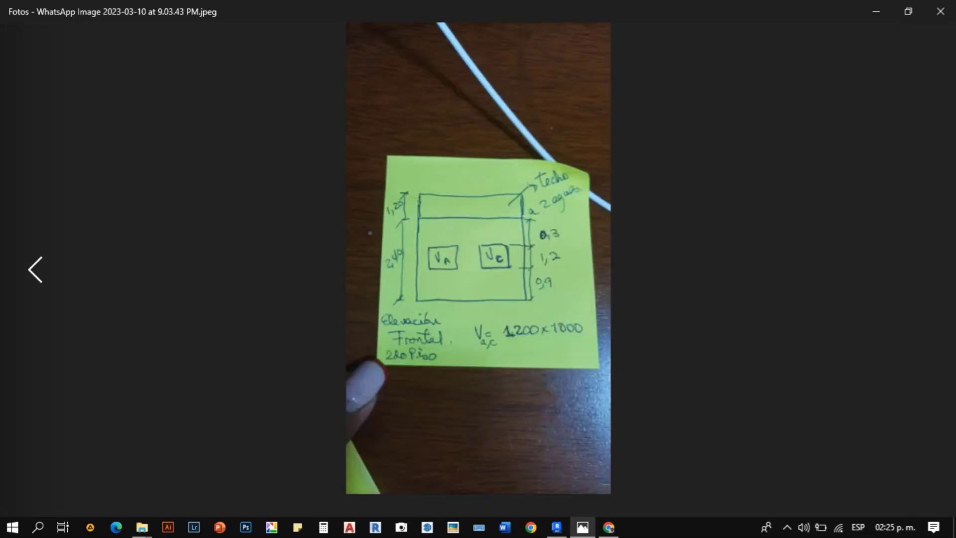
{"action": "key", "text": "Left"}
{"action": "key", "text": "Left"}
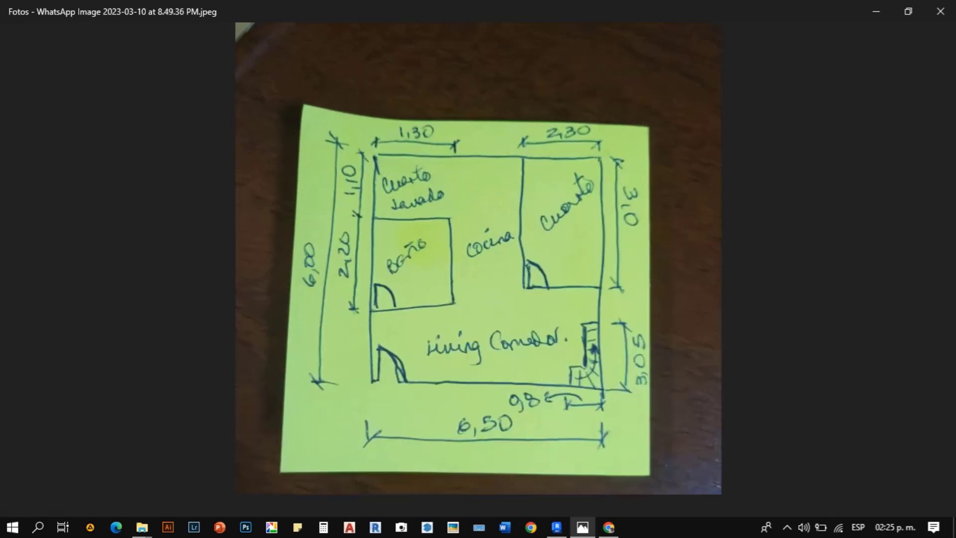
{"action": "key", "text": "alt+Tab"}
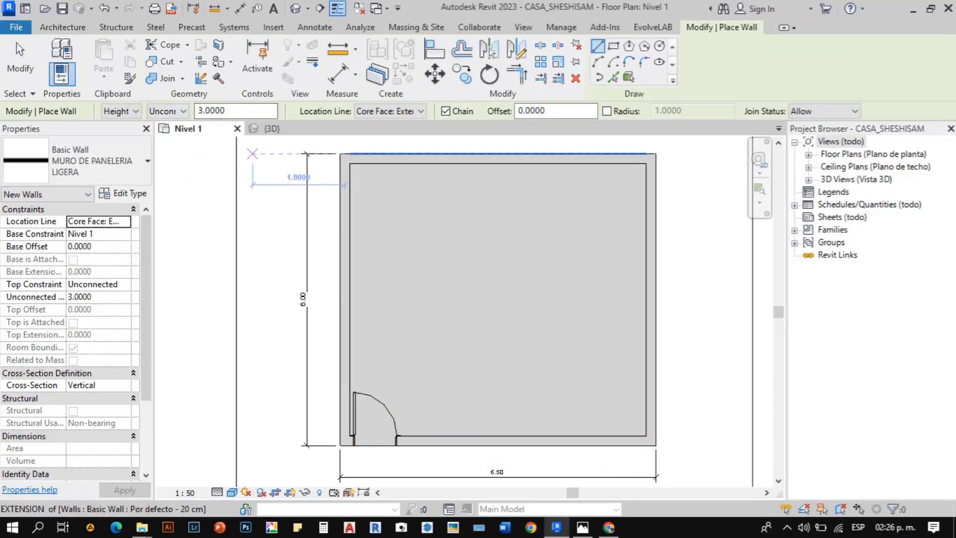
- Set the unconnected height of the new panel walls to 2.35 m
{"action": "left_click_drag", "start_coordinate": [233, 111], "coordinate": [184, 111]}
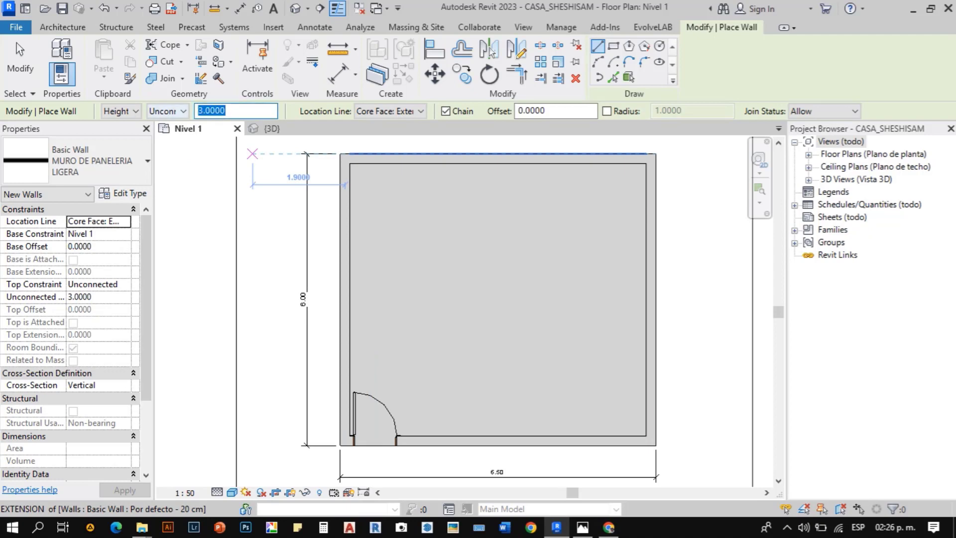
{"action": "type", "text": "2"}
{"action": "key", "text": "Return"}
{"action": "left_click_drag", "start_coordinate": [233, 111], "coordinate": [182, 111]}
{"action": "type", "text": "3"}
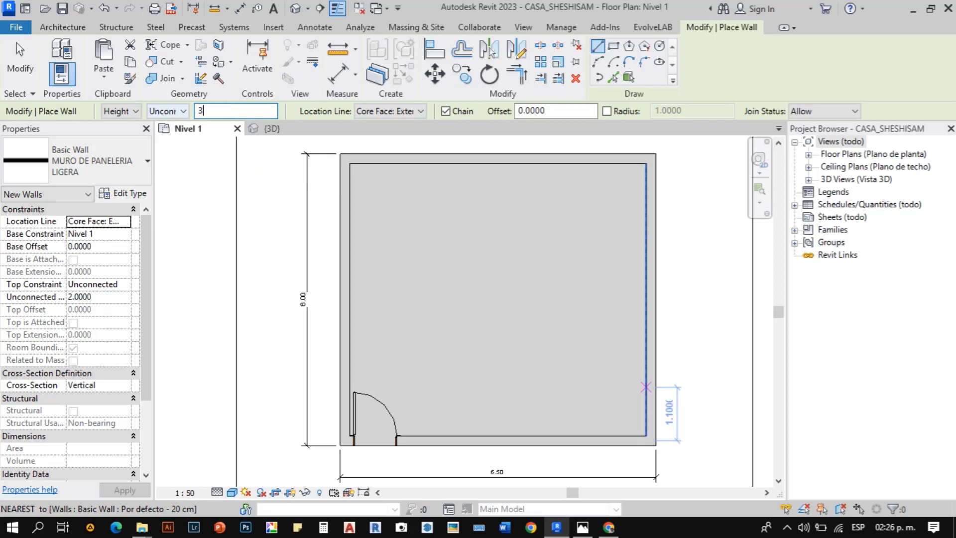
{"action": "key", "text": "BackSpace"}
{"action": "type", "text": "2.35"}
{"action": "key", "text": "Return"}
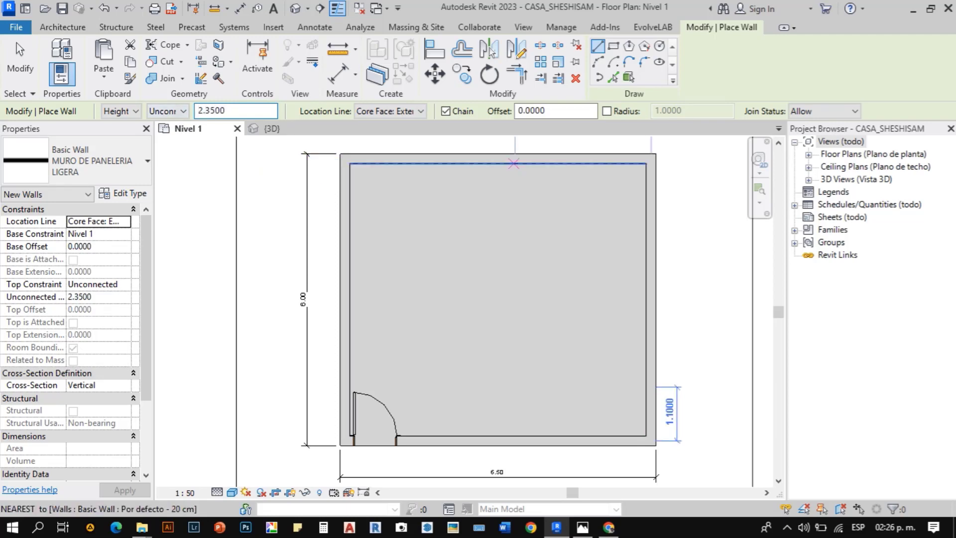
- Draw the Cuarto partitions: about 2.8 m down from the upper exterior wall, and about 2.5 m across to the right exterior wall
{"action": "left_click", "coordinate": [520, 164]}
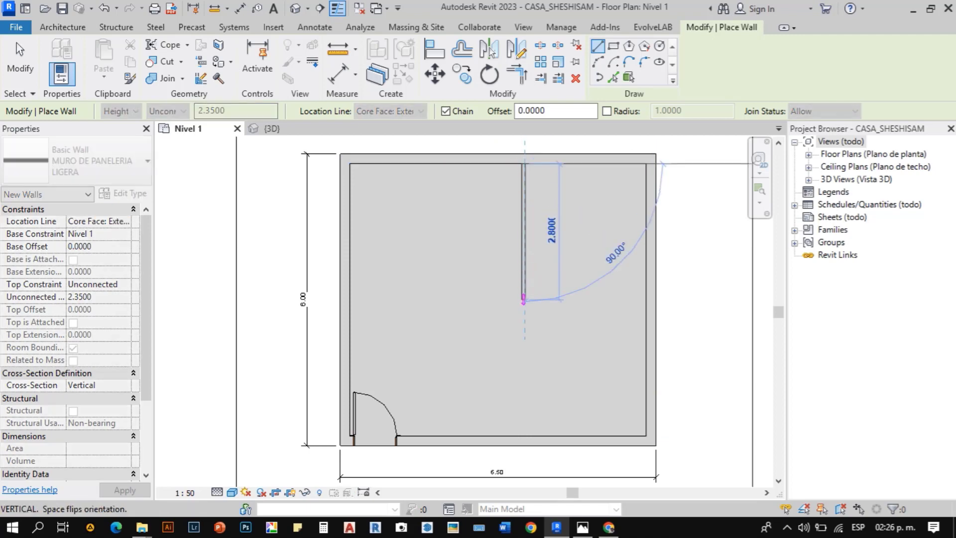
{"action": "left_click", "coordinate": [524, 299]}
{"action": "left_click", "coordinate": [646, 301]}
{"action": "key", "text": "Escape"}
{"action": "key", "text": "Escape"}
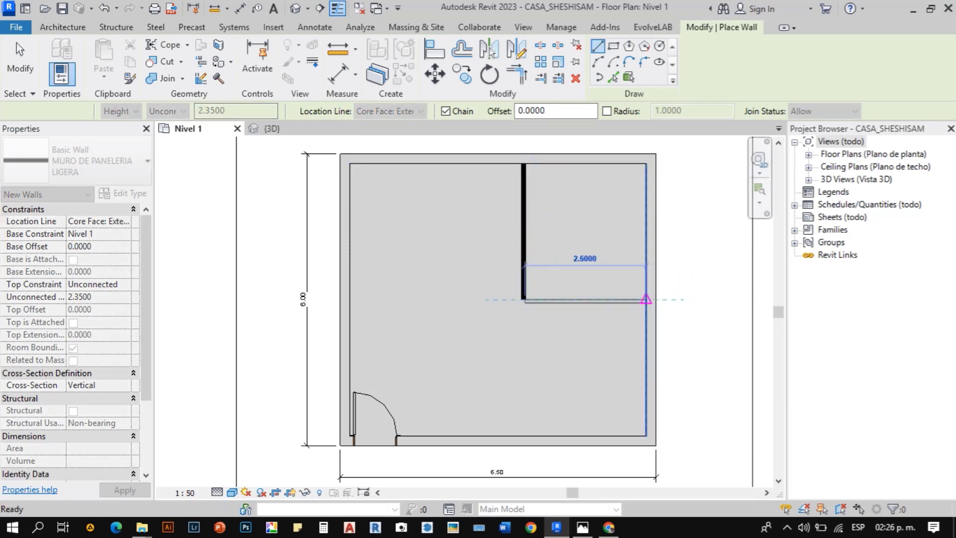
{"action": "scroll", "coordinate": [540, 219], "scroll_direction": "up", "scroll_amount": 6}
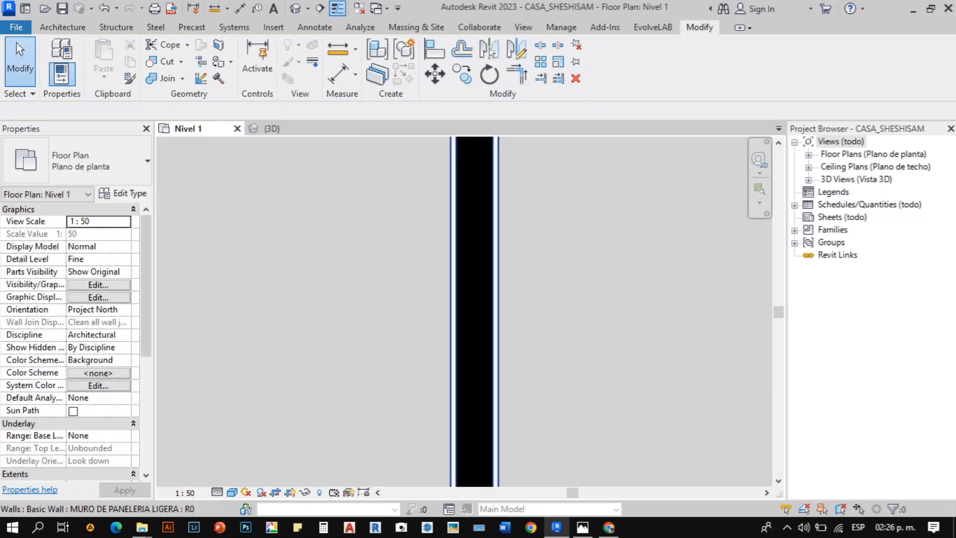
{"action": "scroll", "coordinate": [488, 219], "scroll_direction": "down", "scroll_amount": 3}
{"action": "scroll", "coordinate": [520, 271], "scroll_direction": "down", "scroll_amount": 6}
{"action": "scroll", "coordinate": [529, 255], "scroll_direction": "up", "scroll_amount": 2}
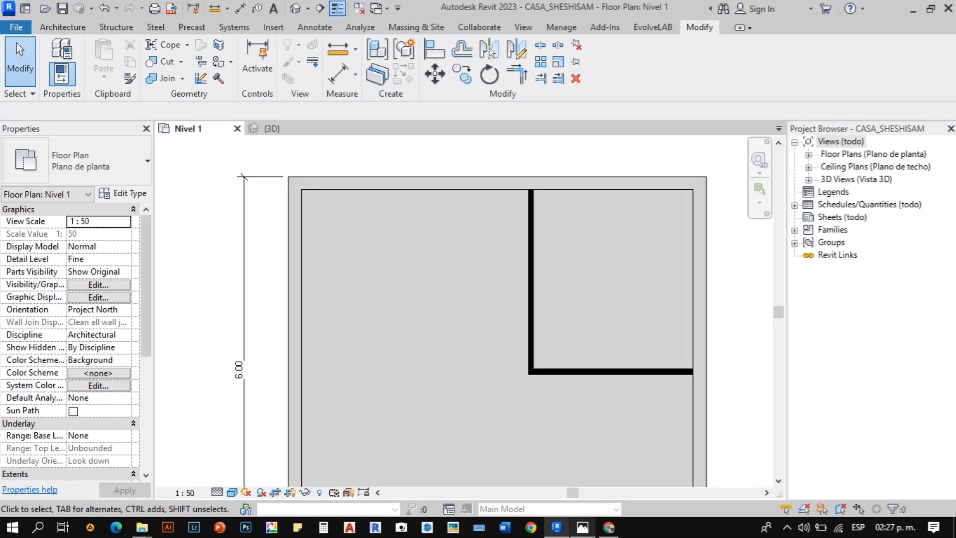
- Arrange the Photos sketch and the Revit window side by side
{"action": "left_click", "coordinate": [583, 527]}
{"action": "left_click_drag", "start_coordinate": [518, 10], "coordinate": [0, 76]}
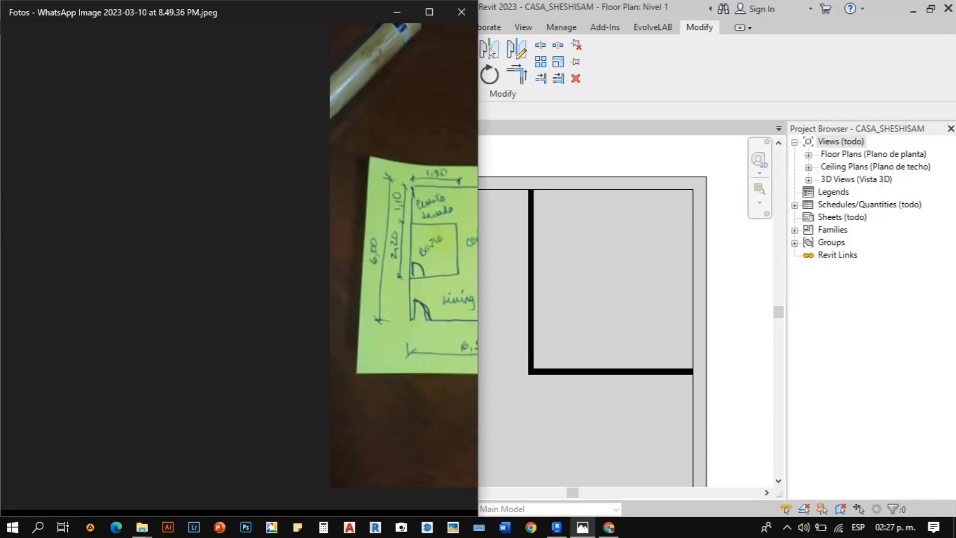
{"action": "left_click", "coordinate": [604, 197]}
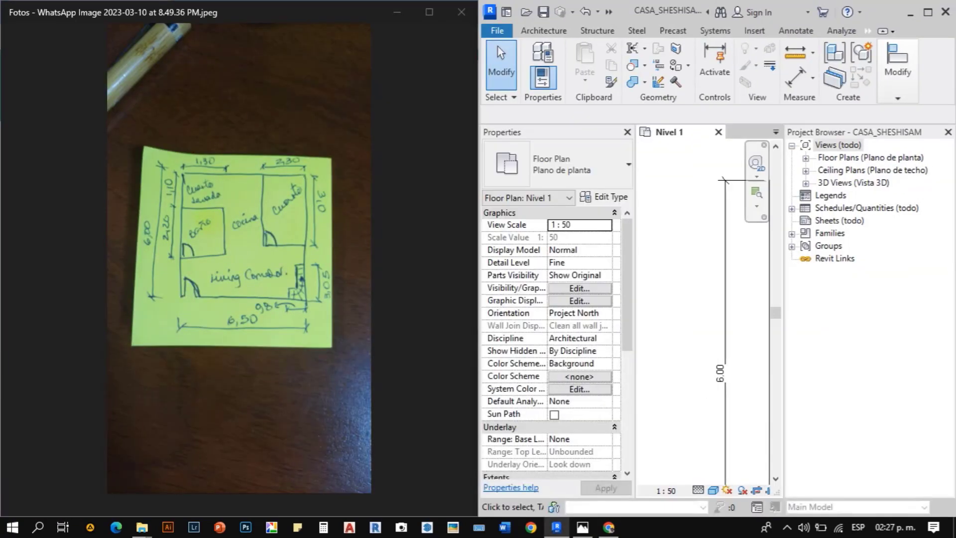
- Close the Project Browser and Properties palettes to enlarge the Nivel 1 plan beside the sketch
{"action": "left_click", "coordinate": [948, 132]}
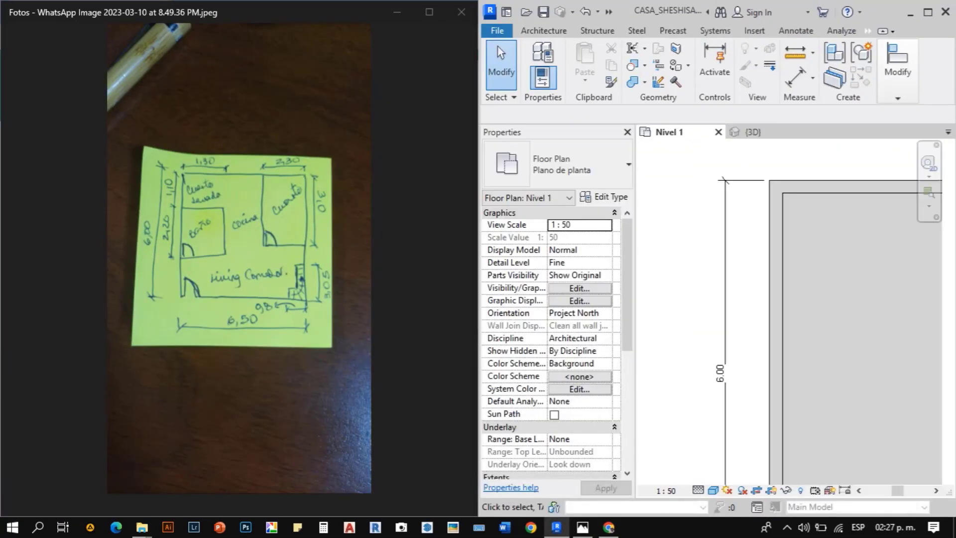
{"action": "scroll", "coordinate": [697, 277], "scroll_direction": "down", "scroll_amount": 5}
{"action": "middle_click_drag", "start_coordinate": [698, 276], "coordinate": [673, 271]}
{"action": "scroll", "coordinate": [762, 269], "scroll_direction": "up", "scroll_amount": 1}
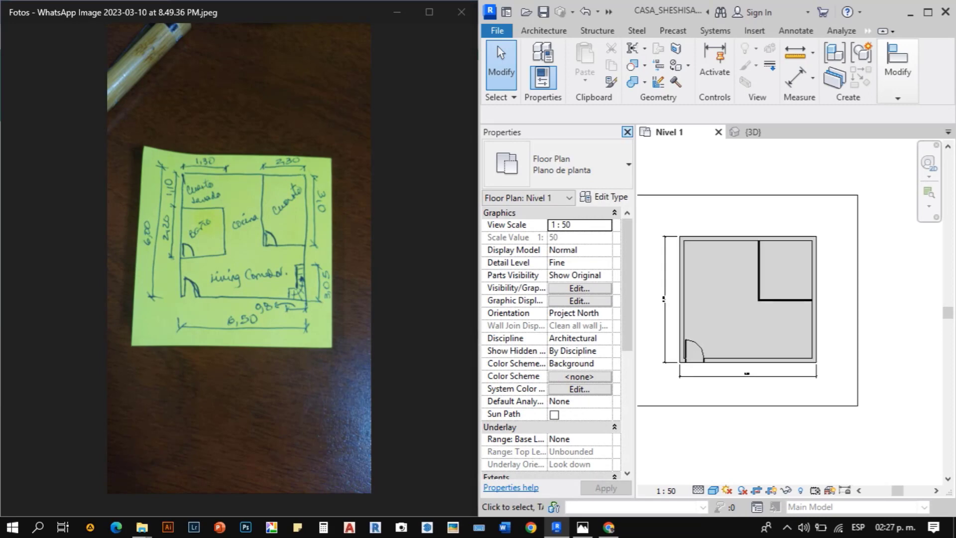
{"action": "left_click", "coordinate": [628, 132]}
{"action": "scroll", "coordinate": [639, 283], "scroll_direction": "down", "scroll_amount": 4}
{"action": "scroll", "coordinate": [523, 294], "scroll_direction": "up", "scroll_amount": 6}
{"action": "scroll", "coordinate": [775, 275], "scroll_direction": "up", "scroll_amount": 3}
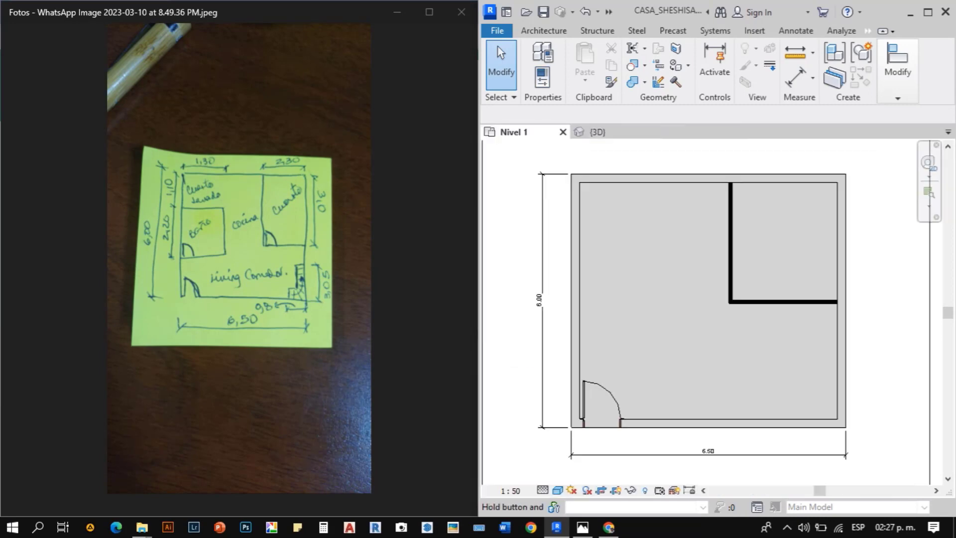
{"action": "middle_click_drag", "start_coordinate": [771, 286], "coordinate": [755, 289]}
{"action": "scroll", "coordinate": [750, 298], "scroll_direction": "down", "scroll_amount": 1}
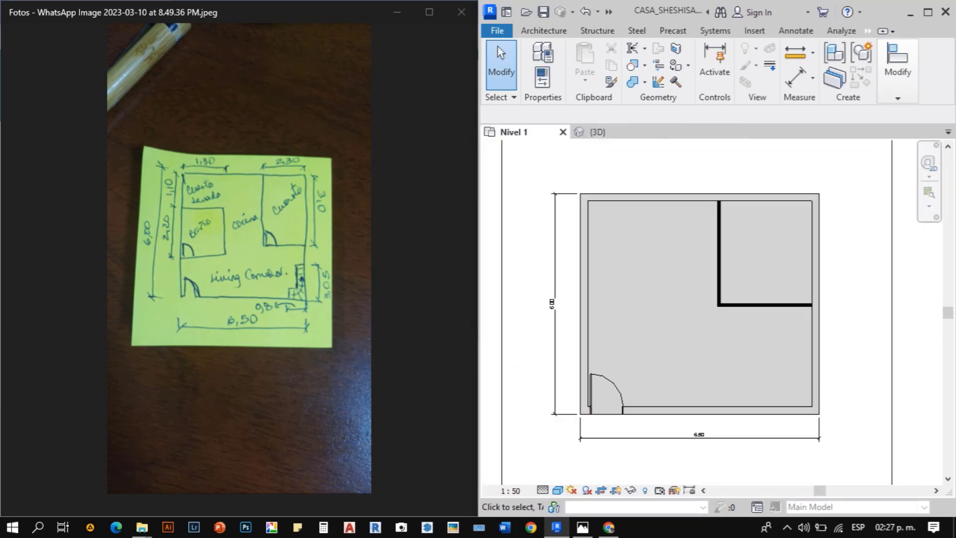
- Dimension the Cuarto's clear width between the vertical partition and the right exterior wall, placing it above the plan
{"action": "scroll", "coordinate": [291, 190], "scroll_direction": "up", "scroll_amount": 4}
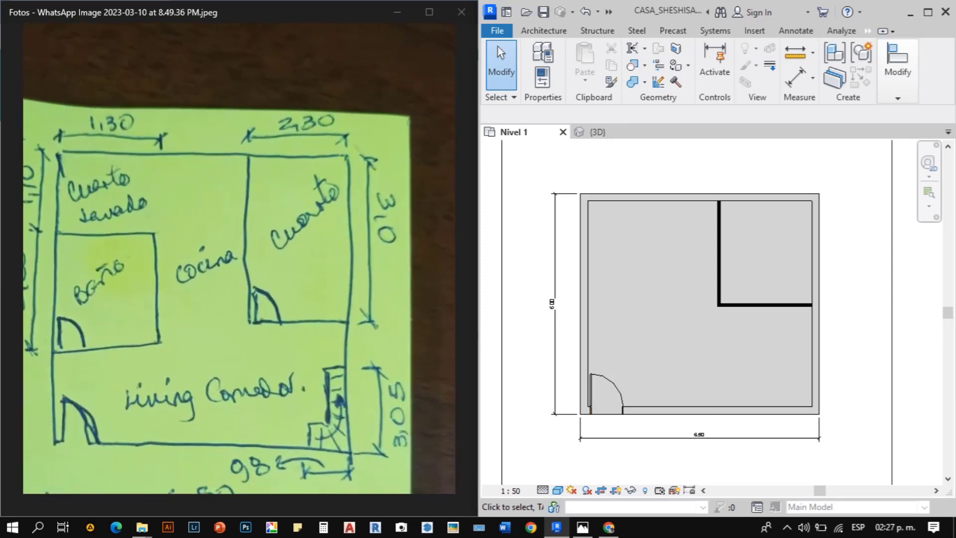
{"action": "scroll", "coordinate": [787, 188], "scroll_direction": "up", "scroll_amount": 3}
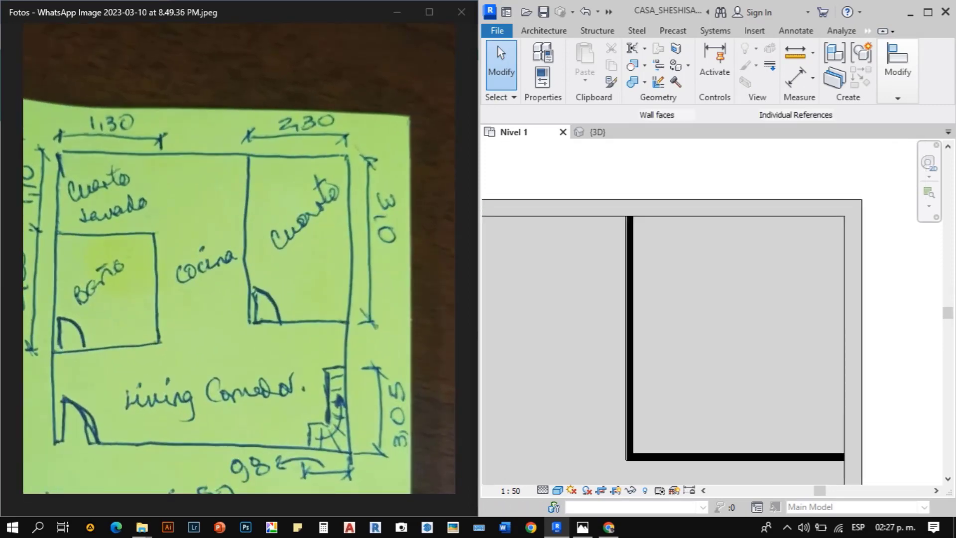
{"action": "scroll", "coordinate": [634, 223], "scroll_direction": "up", "scroll_amount": 4}
{"action": "left_click", "coordinate": [629, 231]}
{"action": "scroll", "coordinate": [515, 285], "scroll_direction": "down", "scroll_amount": 2}
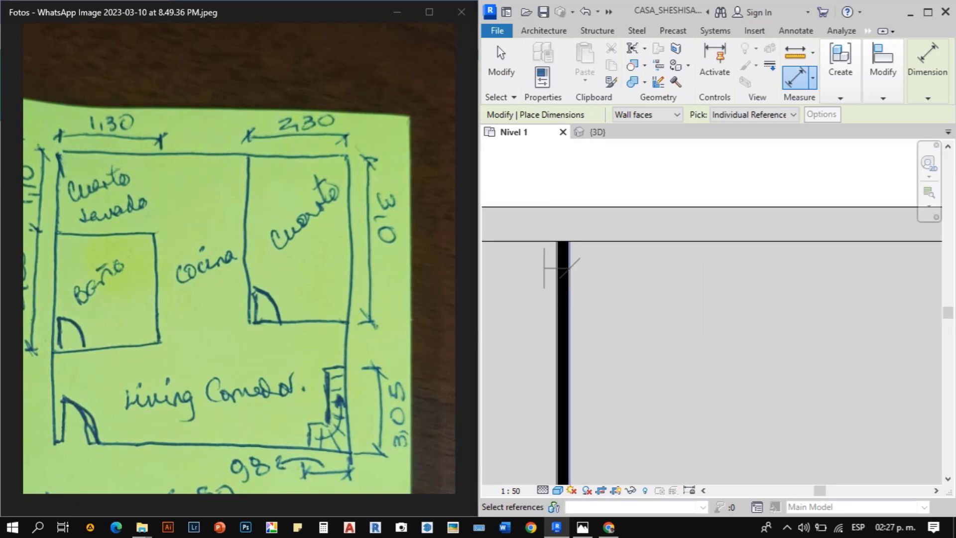
{"action": "scroll", "coordinate": [573, 269], "scroll_direction": "down", "scroll_amount": 2}
{"action": "left_click", "coordinate": [783, 275]}
{"action": "left_click", "coordinate": [764, 203]}
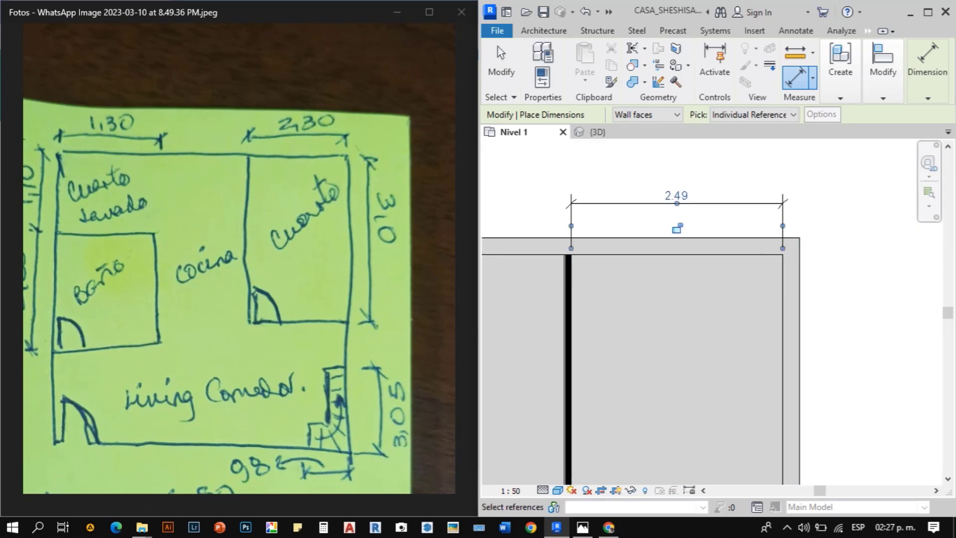
- Dimension the Cuarto's clear depth between the upper exterior wall and the horizontal partition, placing it beside the plan
{"action": "scroll", "coordinate": [718, 323], "scroll_direction": "down", "scroll_amount": 2}
{"action": "scroll", "coordinate": [718, 324], "scroll_direction": "up", "scroll_amount": 5}
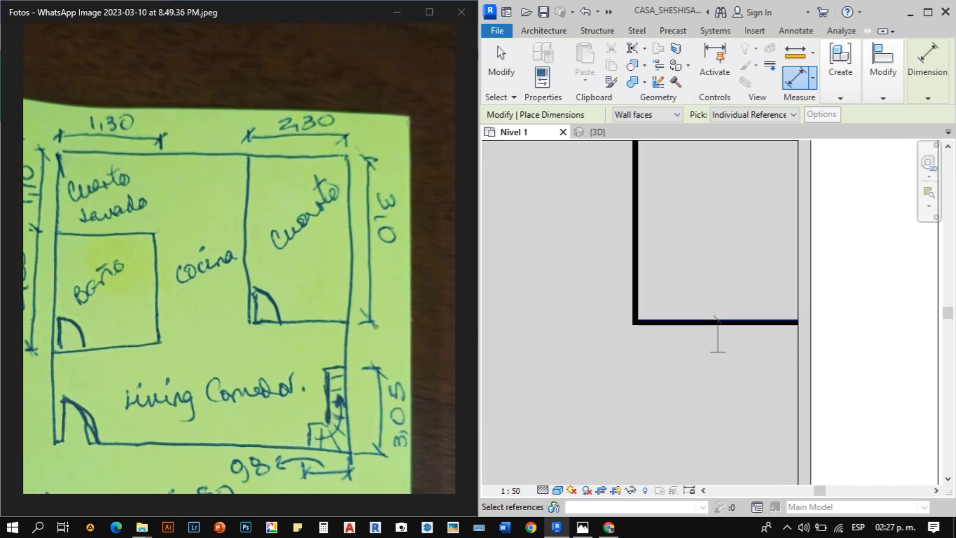
{"action": "scroll", "coordinate": [717, 321], "scroll_direction": "down", "scroll_amount": 5}
{"action": "scroll", "coordinate": [736, 250], "scroll_direction": "up", "scroll_amount": 6}
{"action": "left_click", "coordinate": [742, 228]}
{"action": "scroll", "coordinate": [827, 258], "scroll_direction": "down", "scroll_amount": 1}
{"action": "left_click", "coordinate": [830, 258]}
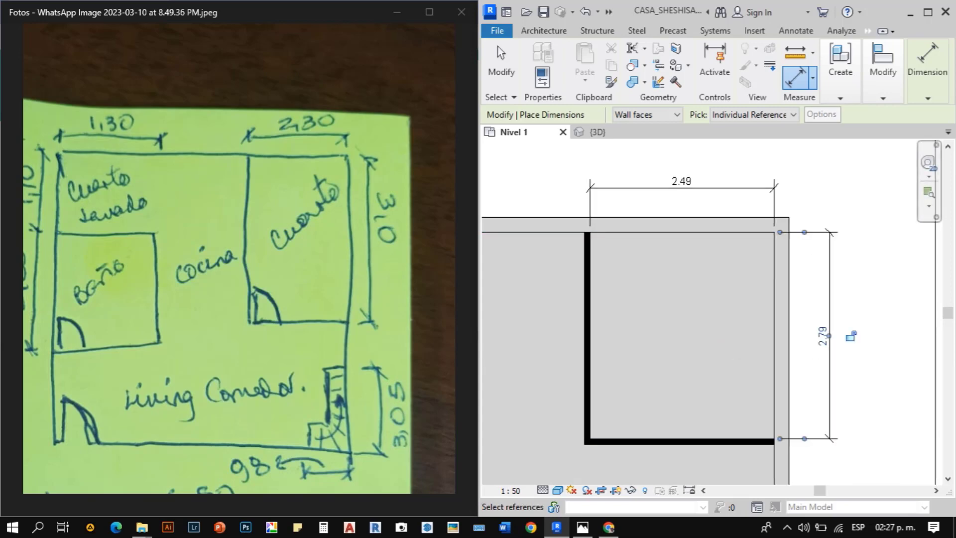
{"action": "key", "text": "Escape"}
{"action": "key", "text": "Escape"}
- Set the Cuarto's clear depth to 3 m by moving the horizontal partition
{"action": "left_click", "coordinate": [736, 441]}
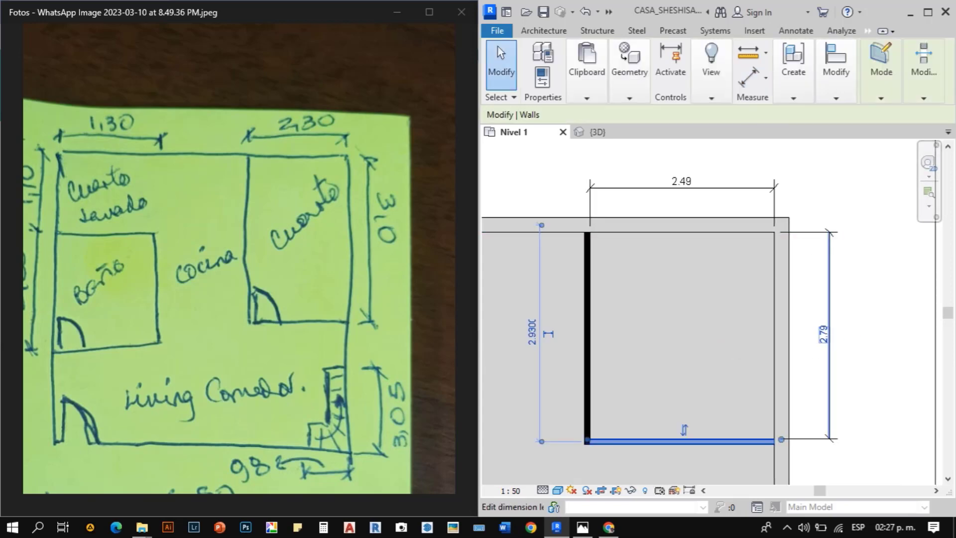
{"action": "left_click", "coordinate": [824, 335]}
{"action": "type", "text": "3"}
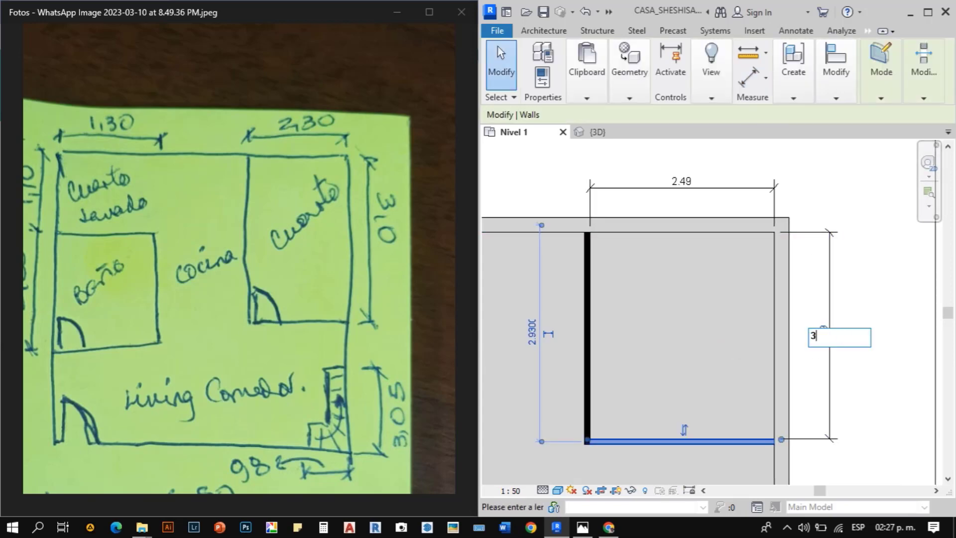
{"action": "key", "text": "Return"}
{"action": "key", "text": "Escape"}
- Set the Cuarto's clear width to 2.30 m by moving the vertical partition
{"action": "left_click", "coordinate": [587, 343]}
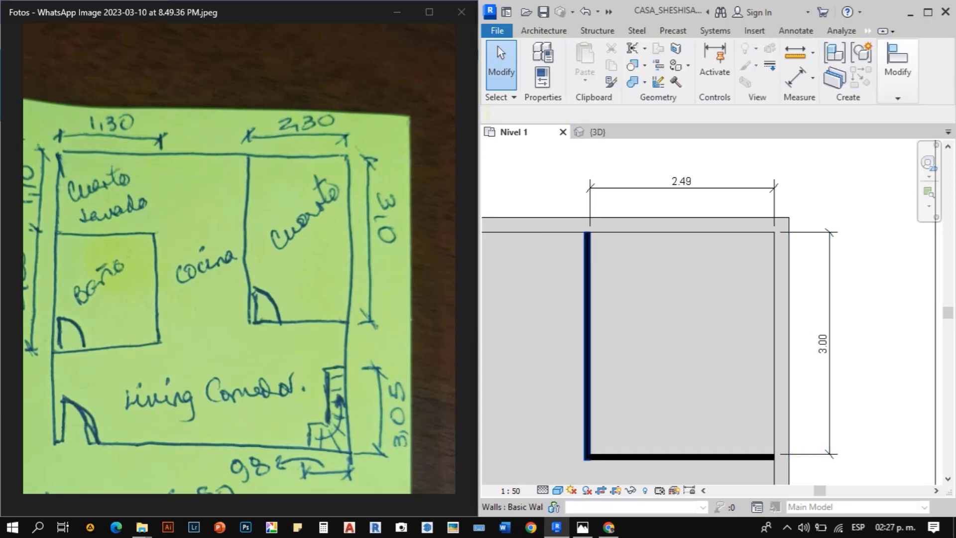
{"action": "scroll", "coordinate": [686, 178], "scroll_direction": "up", "scroll_amount": 5}
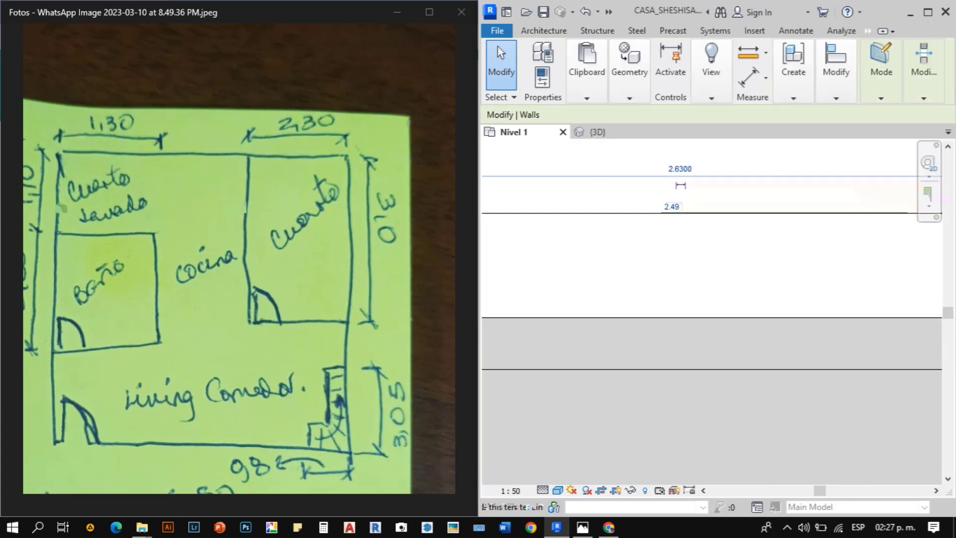
{"action": "left_click", "coordinate": [673, 205]}
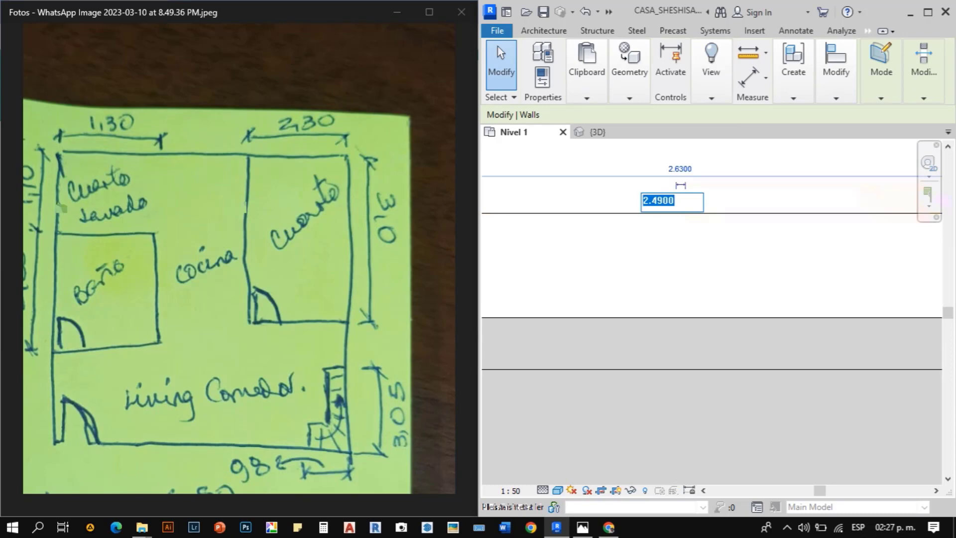
{"action": "scroll", "coordinate": [692, 258], "scroll_direction": "down", "scroll_amount": 3}
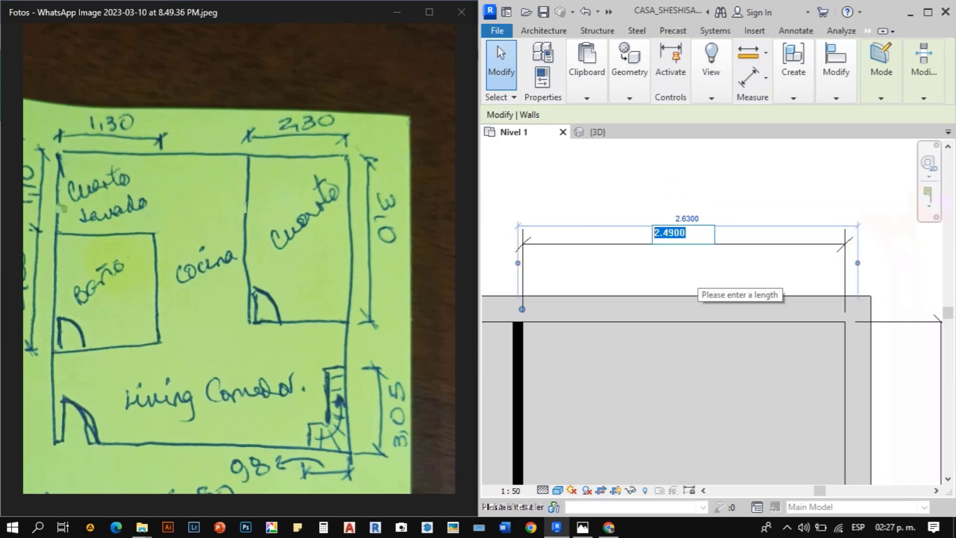
{"action": "type", "text": "2.36"}
{"action": "key", "text": "BackSpace"}
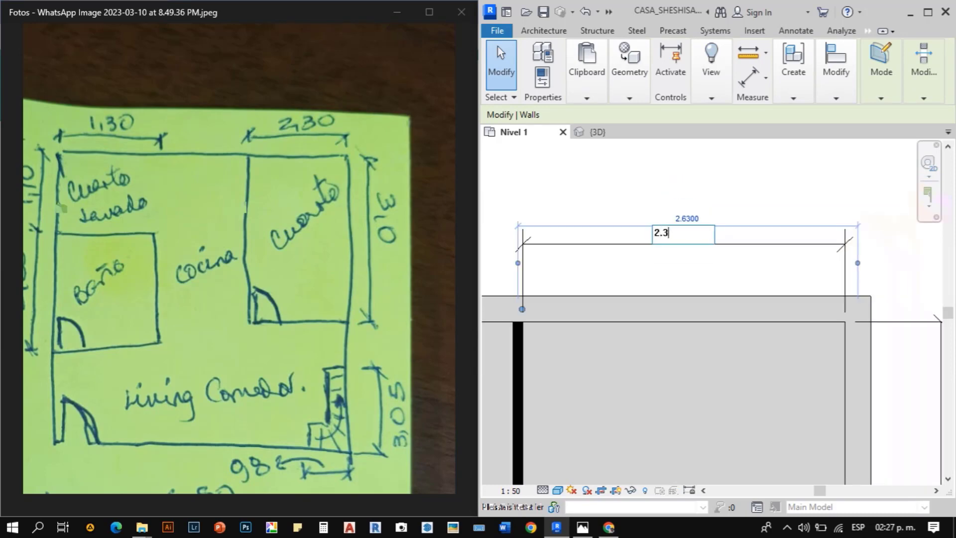
{"action": "type", "text": "0"}
{"action": "key", "text": "Return"}
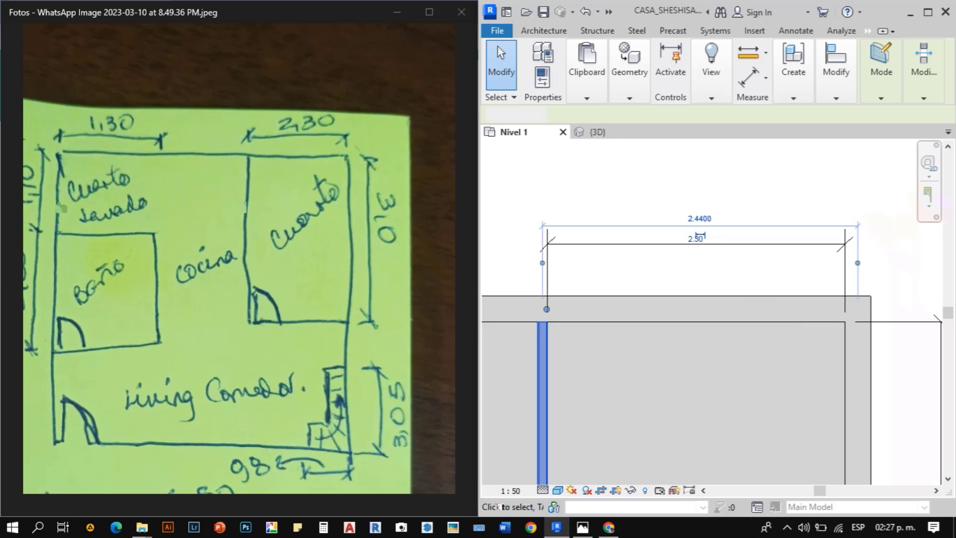
{"action": "left_click", "coordinate": [498, 47]}
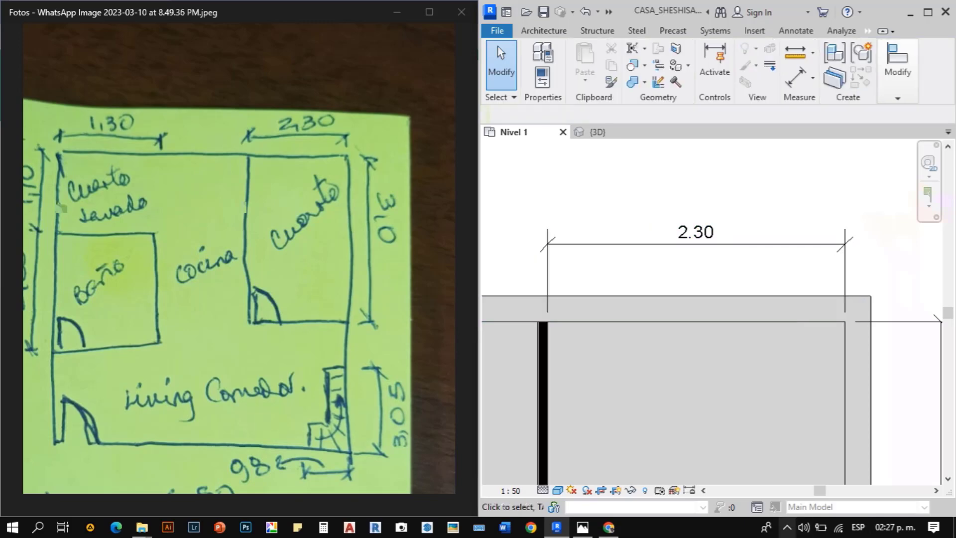
{"action": "left_click", "coordinate": [787, 528]}
{"action": "right_click", "coordinate": [749, 504]}
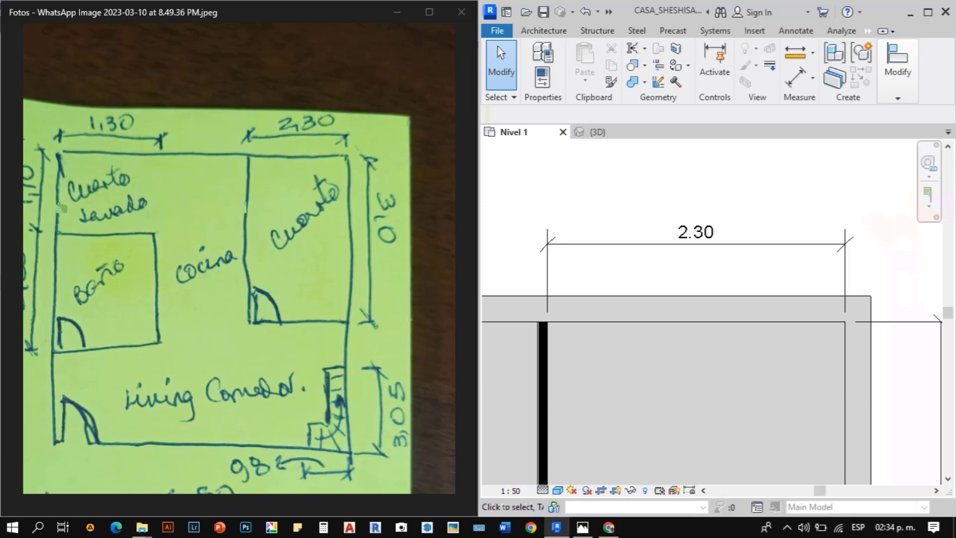
- Place a single-leaf 90 x 210 cm door in the Cuarto's horizontal partition, close to the corner with the vertical partition
{"action": "scroll", "coordinate": [712, 313], "scroll_direction": "down", "scroll_amount": 5}
{"action": "scroll", "coordinate": [701, 328], "scroll_direction": "up", "scroll_amount": 3}
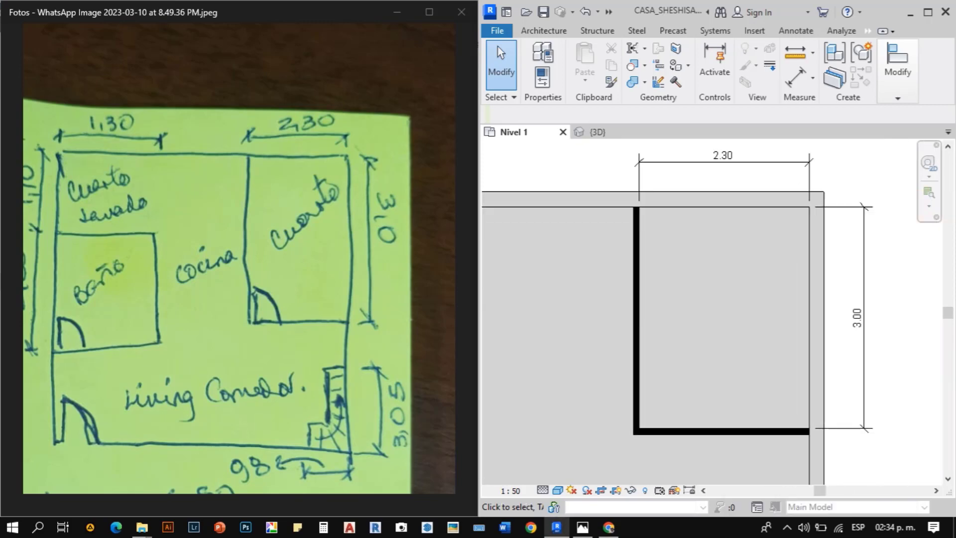
{"action": "scroll", "coordinate": [700, 320], "scroll_direction": "down", "scroll_amount": 3}
{"action": "scroll", "coordinate": [680, 394], "scroll_direction": "up", "scroll_amount": 2}
{"action": "key", "text": "d"}
{"action": "key", "text": "r"}
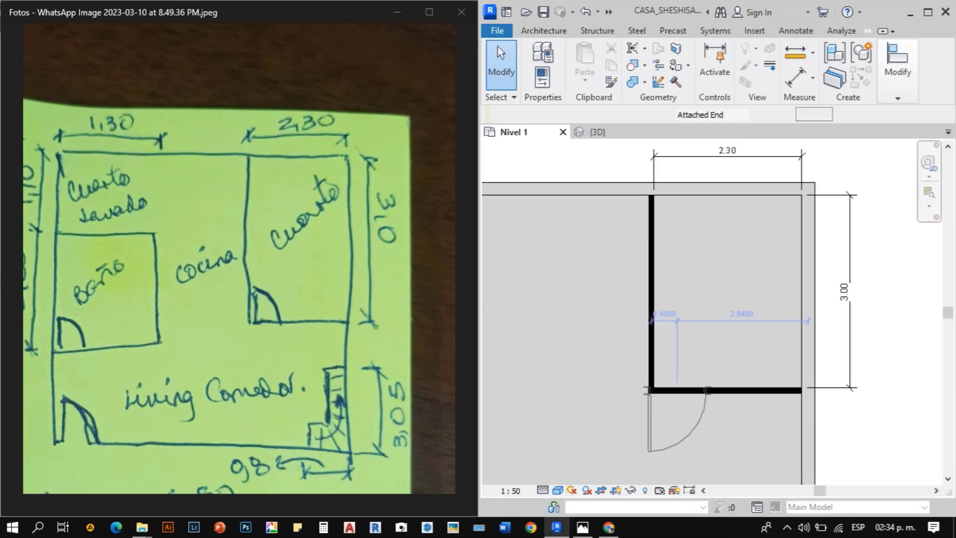
{"action": "left_click", "coordinate": [690, 393]}
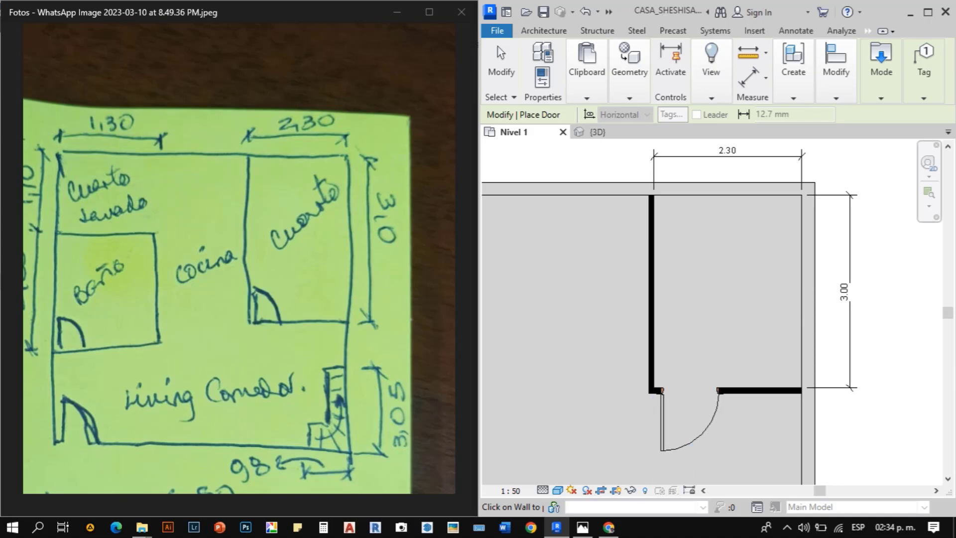
{"action": "key", "text": "Escape"}
- Show the Cuarto door's properties and change its type to Puerta de 1 hoja 80 x 210 cm
{"action": "left_click", "coordinate": [662, 424]}
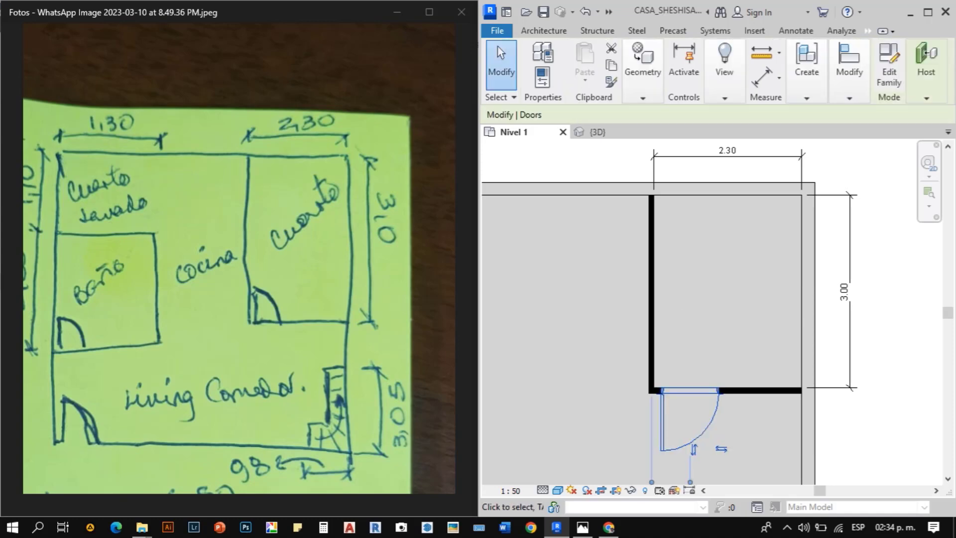
{"action": "left_click", "coordinate": [542, 77]}
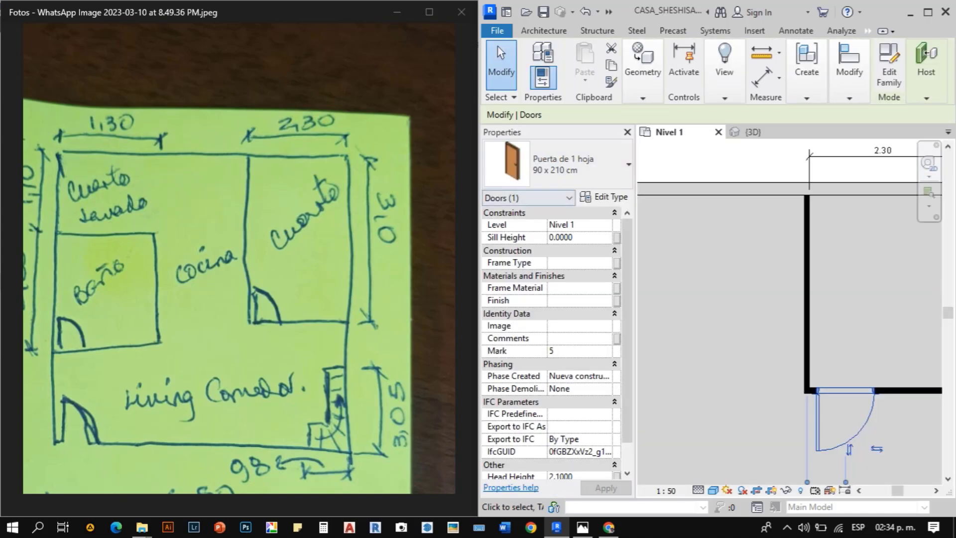
{"action": "left_click", "coordinate": [558, 165]}
{"action": "left_click", "coordinate": [531, 275]}
{"action": "scroll", "coordinate": [730, 322], "scroll_direction": "down", "scroll_amount": 3}
{"action": "key", "text": "Escape"}
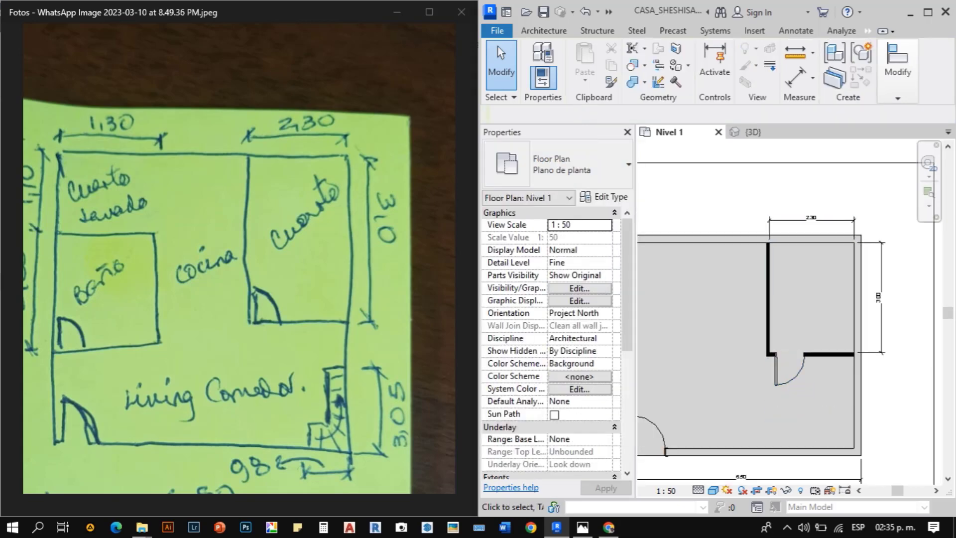
- Flip the Cuarto door so it swings into the room with its hinge beside the vertical partition
{"action": "scroll", "coordinate": [792, 366], "scroll_direction": "up", "scroll_amount": 2}
{"action": "left_click", "coordinate": [792, 366]}
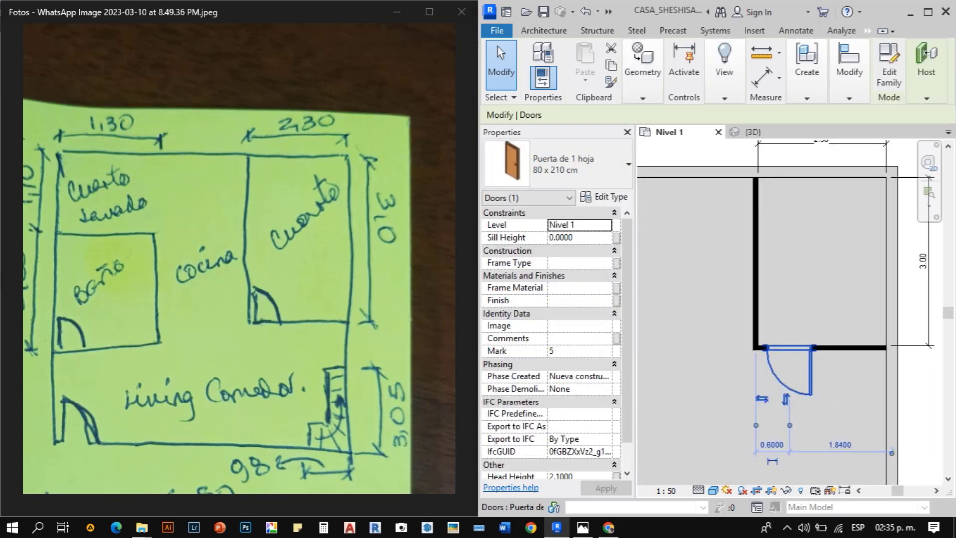
{"action": "key", "text": "space"}
- Align the Cuarto door's frame trim with the inner face of the vertical partition
{"action": "scroll", "coordinate": [787, 343], "scroll_direction": "up", "scroll_amount": 5}
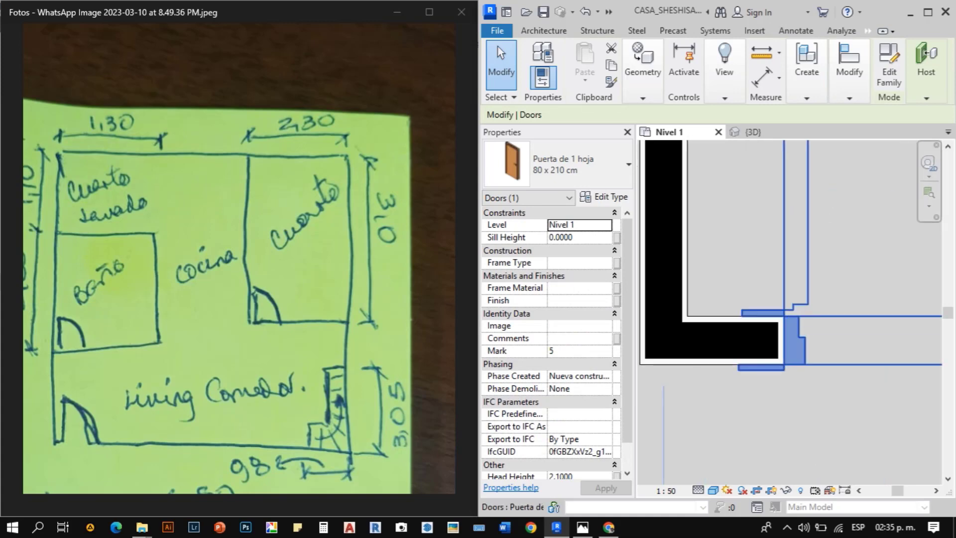
{"action": "key", "text": "a"}
{"action": "key", "text": "l"}
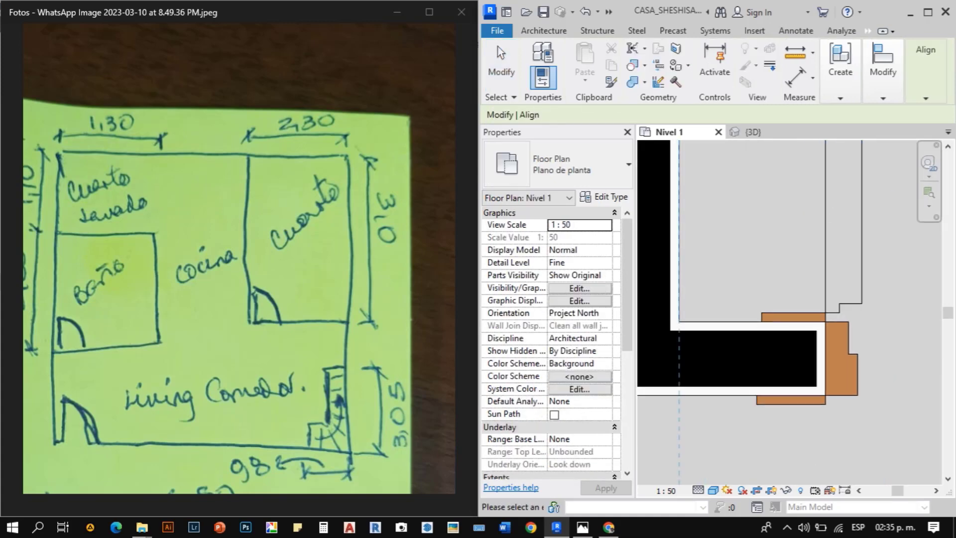
{"action": "key", "text": "z"}
{"action": "key", "text": "f"}
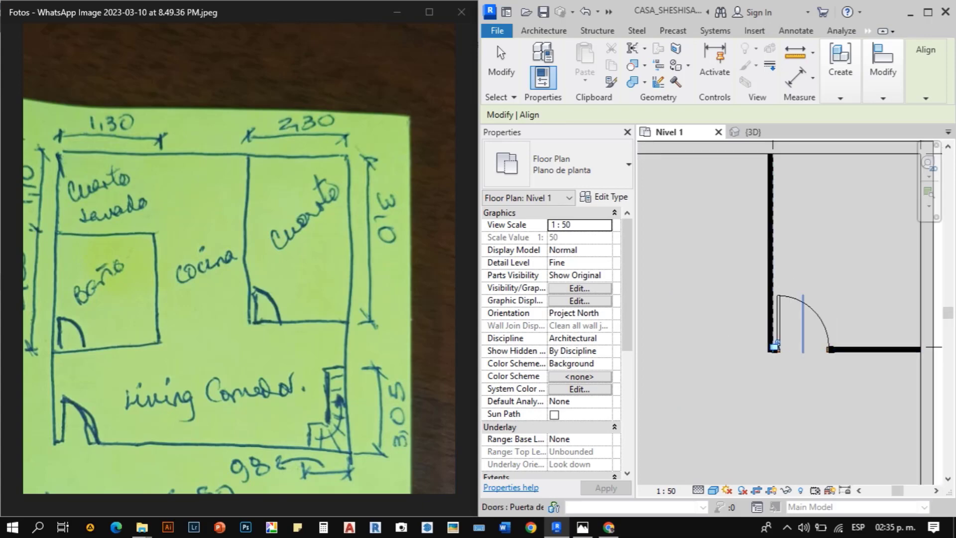
{"action": "left_click", "coordinate": [497, 46]}
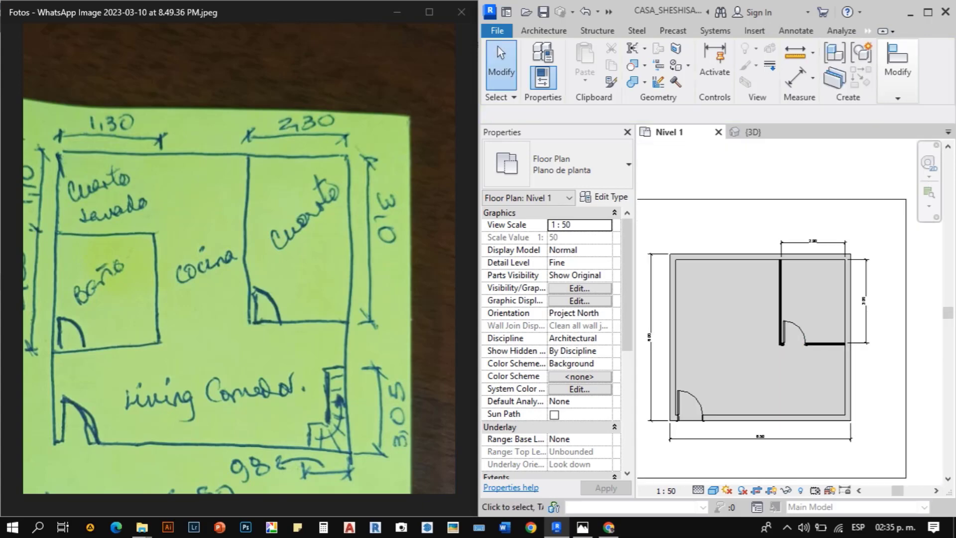
- Draw the Baño's three lightweight panel partitions from the left exterior wall, about 2.00 m wide by 1.81 m deep
{"action": "scroll", "coordinate": [922, 400], "scroll_direction": "down", "scroll_amount": 2}
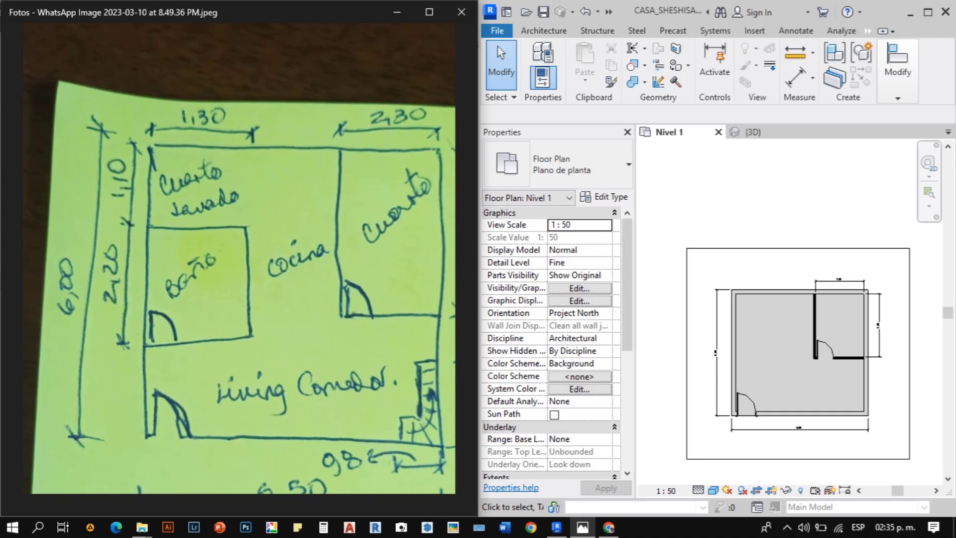
{"action": "scroll", "coordinate": [755, 316], "scroll_direction": "up", "scroll_amount": 5}
{"action": "left_click", "coordinate": [755, 316]}
{"action": "key", "text": "w"}
{"action": "key", "text": "a"}
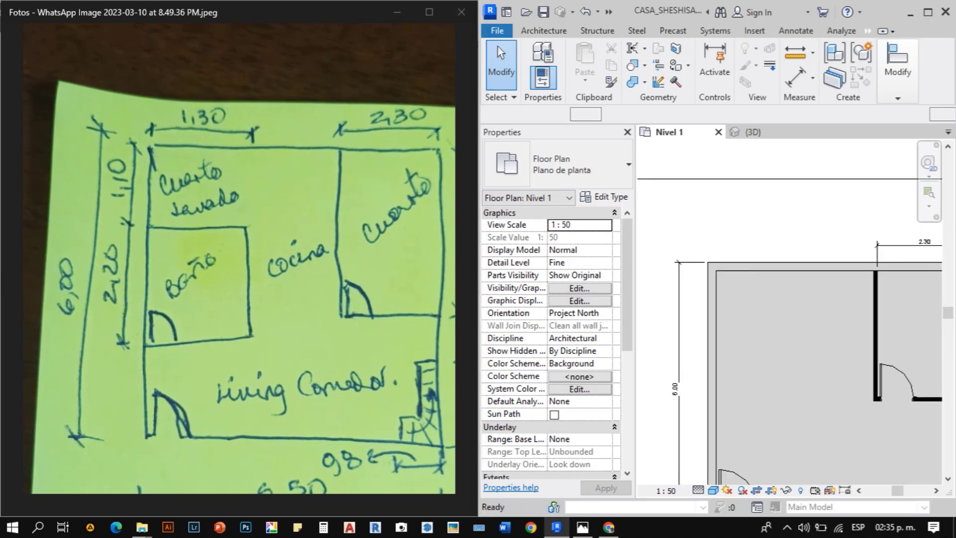
{"action": "left_click", "coordinate": [716, 322]}
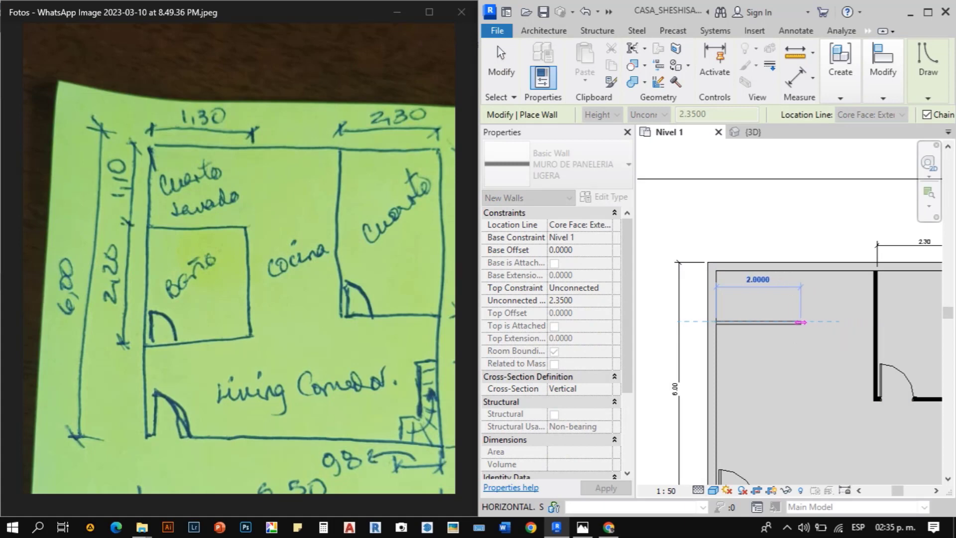
{"action": "left_click", "coordinate": [800, 322]}
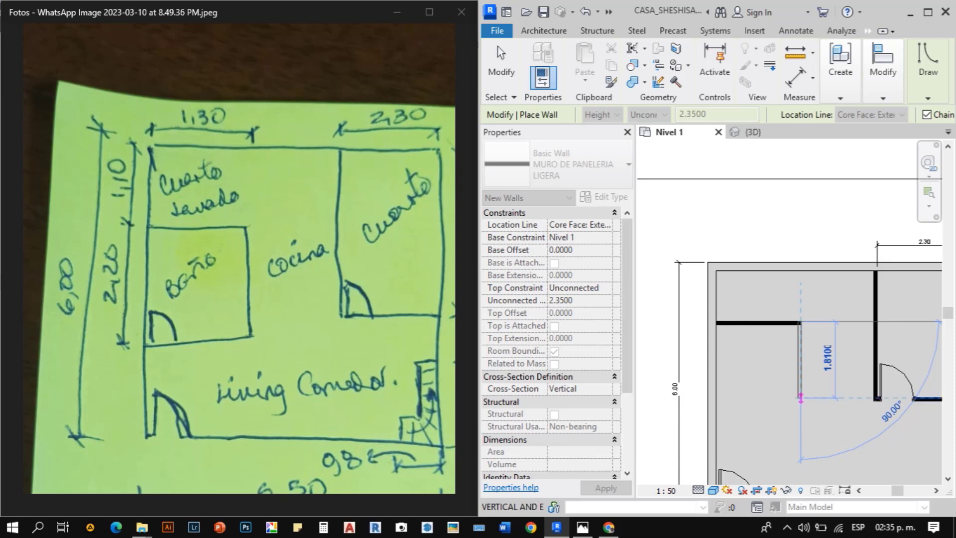
{"action": "left_click", "coordinate": [800, 397]}
{"action": "left_click", "coordinate": [716, 397]}
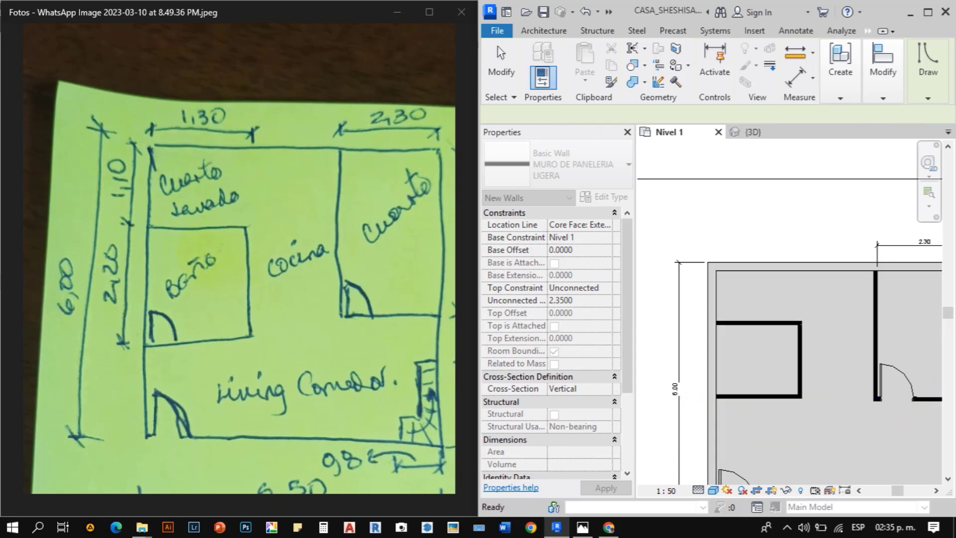
{"action": "key", "text": "Escape"}
{"action": "key", "text": "Escape"}
- Place a single-leaf 90 x 210 cm door in the Baño's lower partition beside the left exterior wall, swinging into the room
{"action": "scroll", "coordinate": [729, 399], "scroll_direction": "up", "scroll_amount": 4}
{"action": "scroll", "coordinate": [742, 404], "scroll_direction": "down", "scroll_amount": 2}
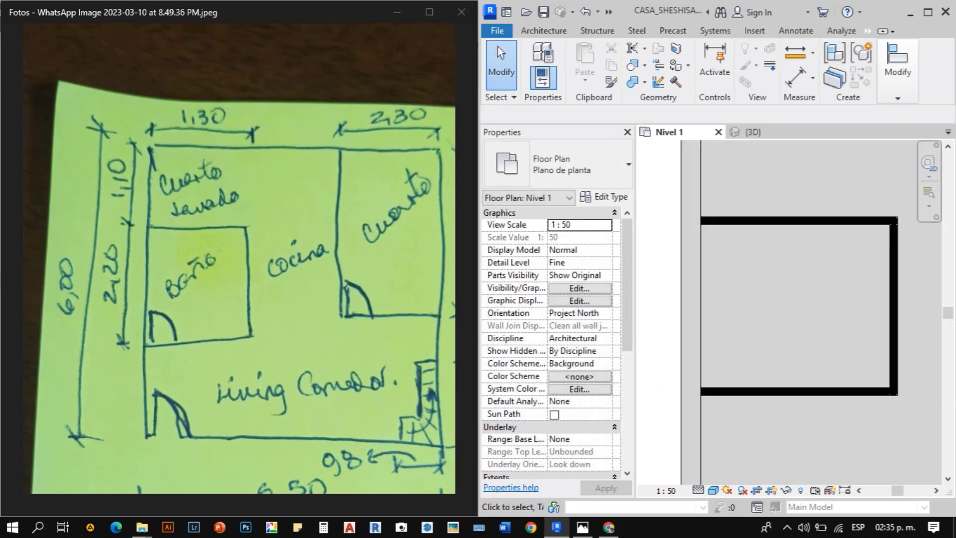
{"action": "key", "text": "d"}
{"action": "key", "text": "r"}
{"action": "scroll", "coordinate": [737, 391], "scroll_direction": "up", "scroll_amount": 1}
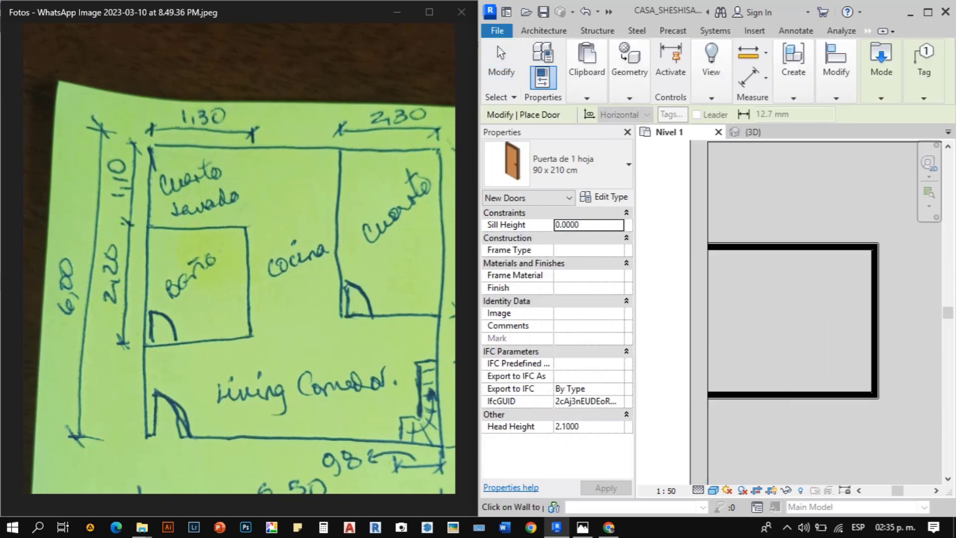
{"action": "left_click", "coordinate": [750, 393]}
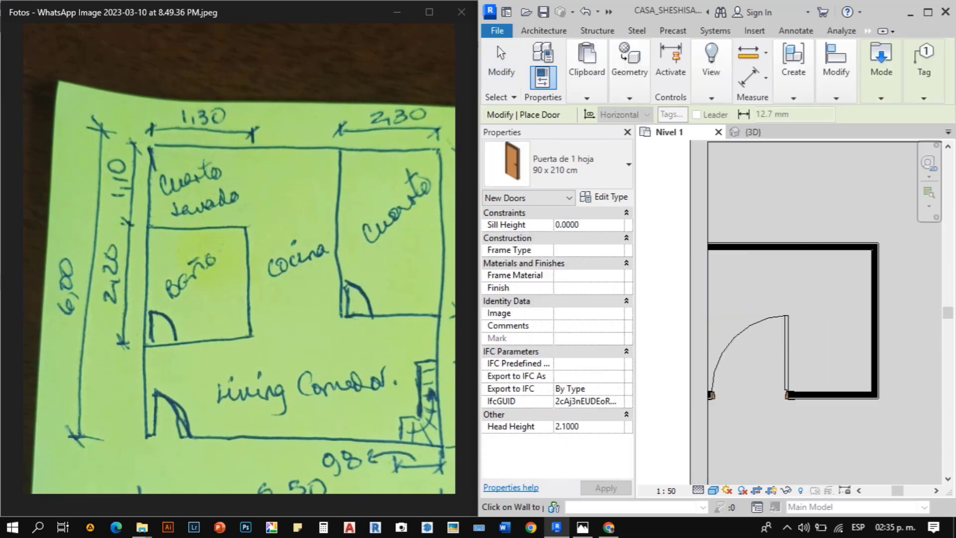
{"action": "key", "text": "Escape"}
- Change the Baño door's type to Puerta de 1 hoja 80 x 210 cm
{"action": "left_click", "coordinate": [749, 394]}
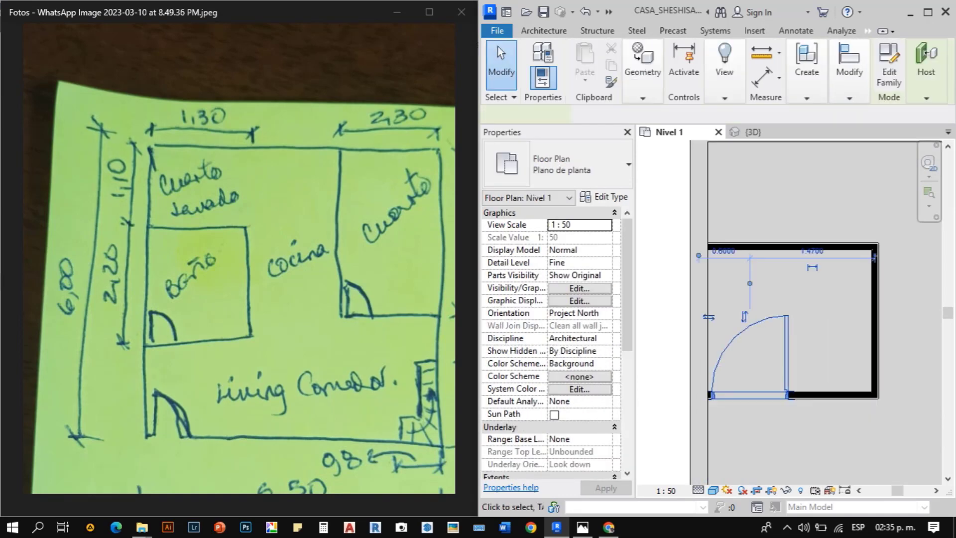
{"action": "left_click", "coordinate": [573, 165]}
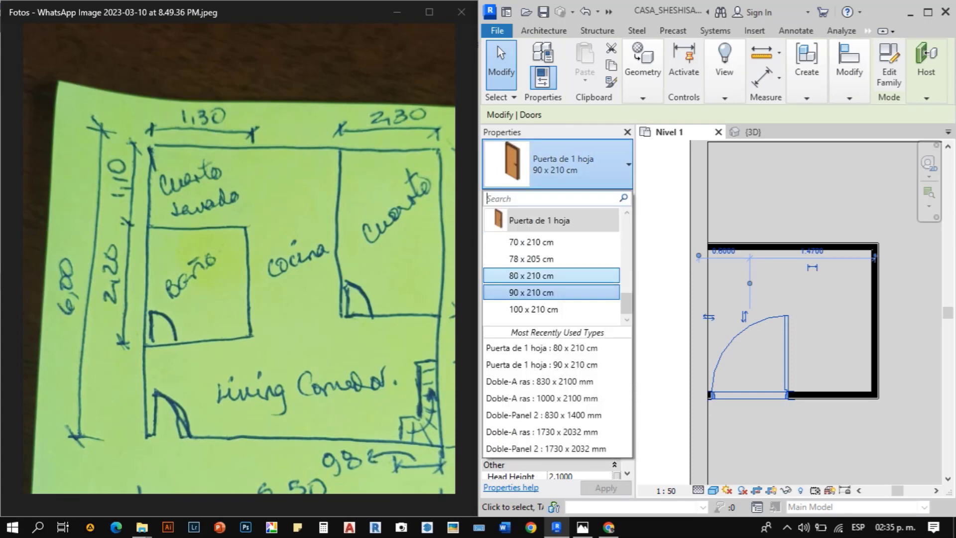
{"action": "left_click", "coordinate": [558, 277]}
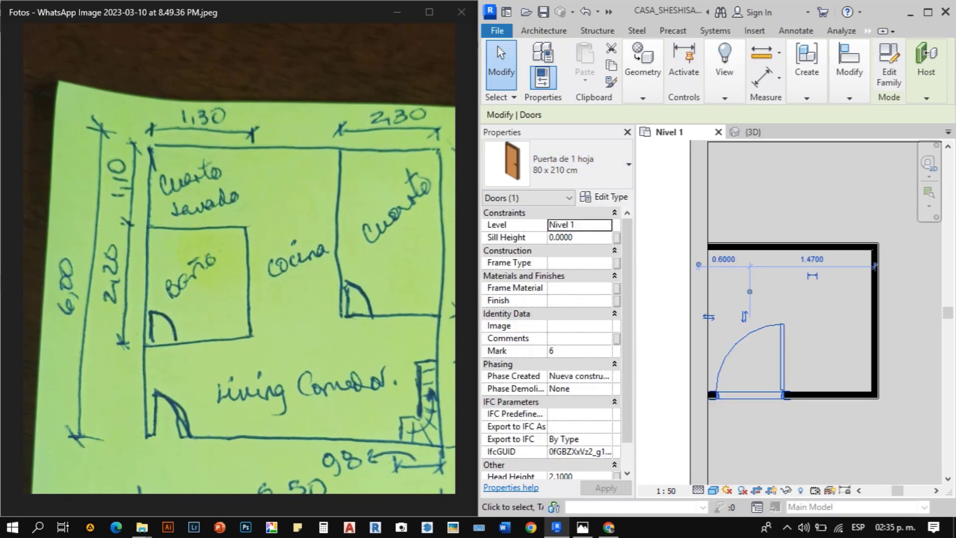
- Flip the Baño door's hinge to the left exterior wall's side and align its frame trim with that wall's inner face
{"action": "scroll", "coordinate": [740, 409], "scroll_direction": "up", "scroll_amount": 2}
{"action": "scroll", "coordinate": [675, 407], "scroll_direction": "up", "scroll_amount": 2}
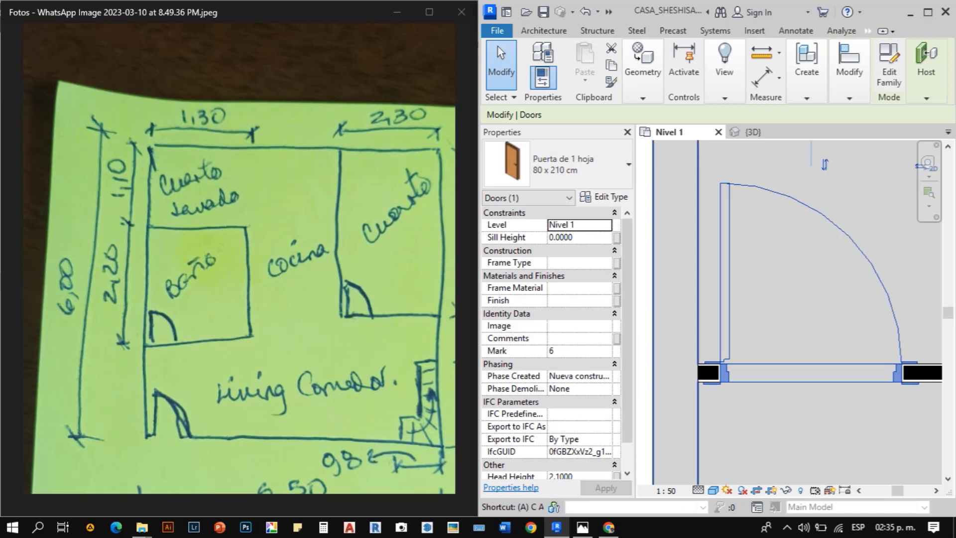
{"action": "key", "text": "a"}
{"action": "key", "text": "l"}
{"action": "scroll", "coordinate": [696, 359], "scroll_direction": "up", "scroll_amount": 3}
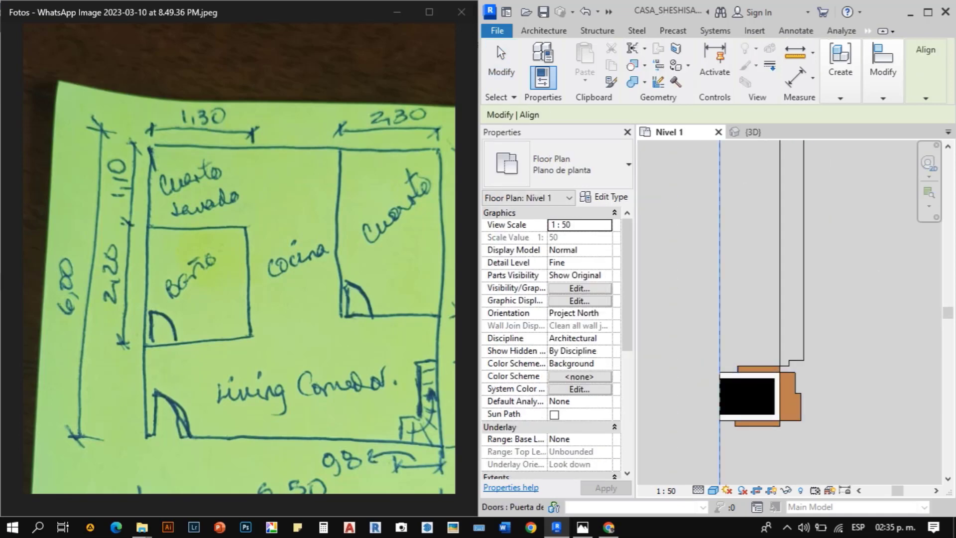
{"action": "scroll", "coordinate": [733, 370], "scroll_direction": "up", "scroll_amount": 3}
{"action": "left_click", "coordinate": [743, 368]}
{"action": "scroll", "coordinate": [717, 358], "scroll_direction": "down", "scroll_amount": 6}
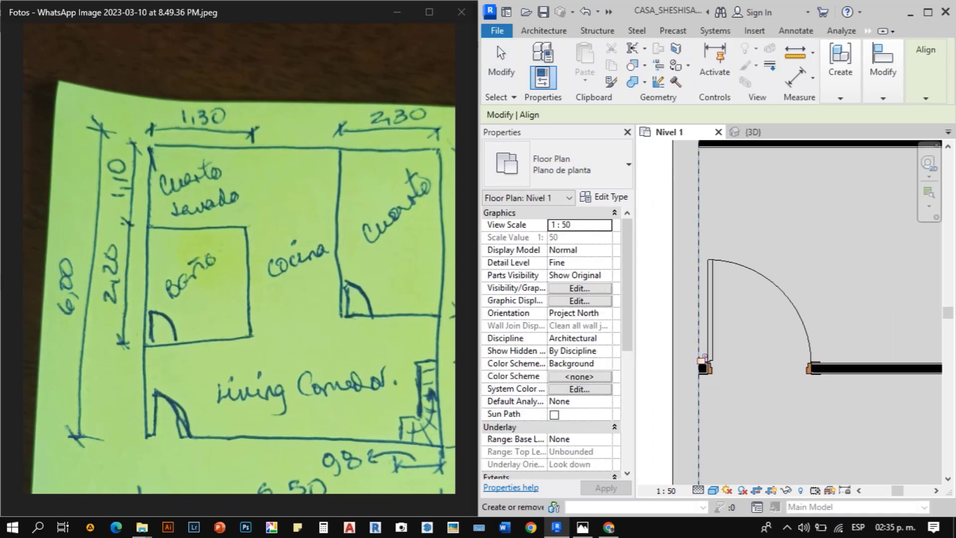
{"action": "key", "text": "Escape"}
{"action": "key", "text": "Escape"}
- Change the Baño door's type to Puerta de 1 hoja 70 x 210 cm
{"action": "left_click", "coordinate": [718, 363]}
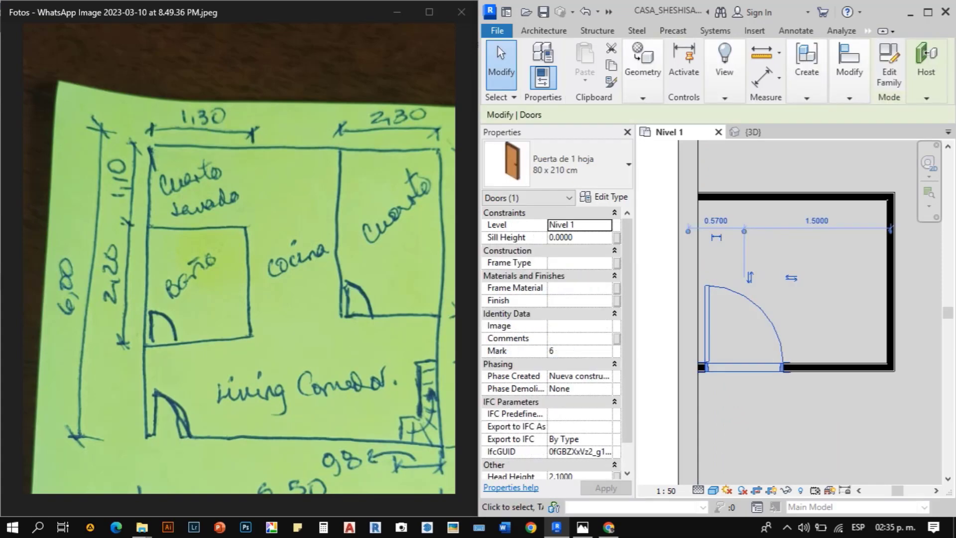
{"action": "left_click", "coordinate": [580, 165]}
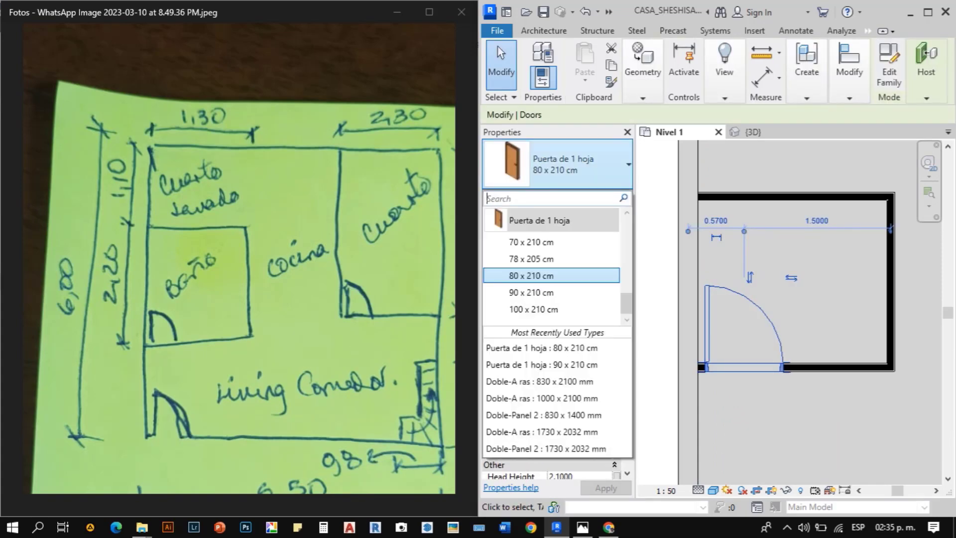
{"action": "left_click", "coordinate": [532, 242]}
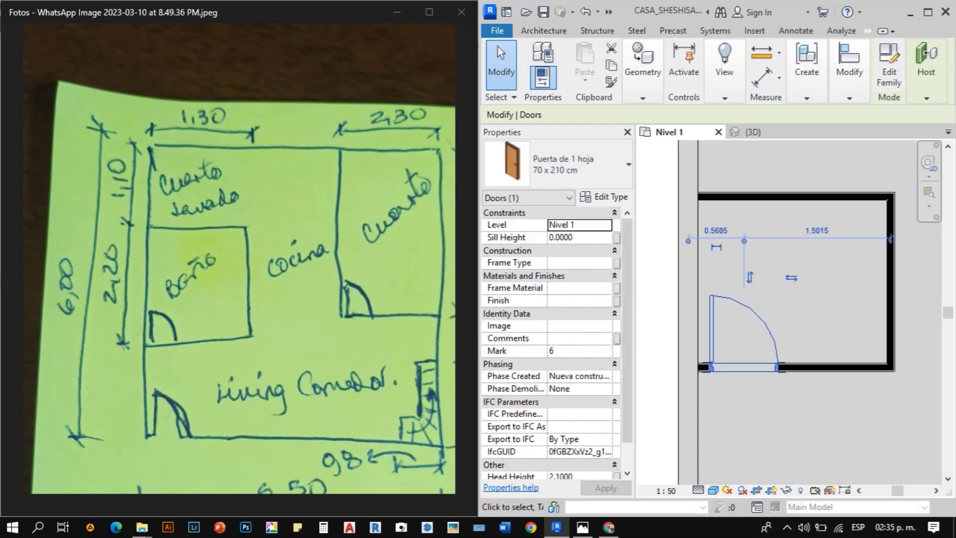
- Align the Baño door's frame trim with the inner face of the left exterior wall
{"action": "scroll", "coordinate": [723, 391], "scroll_direction": "up", "scroll_amount": 3}
{"action": "key", "text": "a"}
{"action": "key", "text": "l"}
{"action": "scroll", "coordinate": [667, 321], "scroll_direction": "up", "scroll_amount": 2}
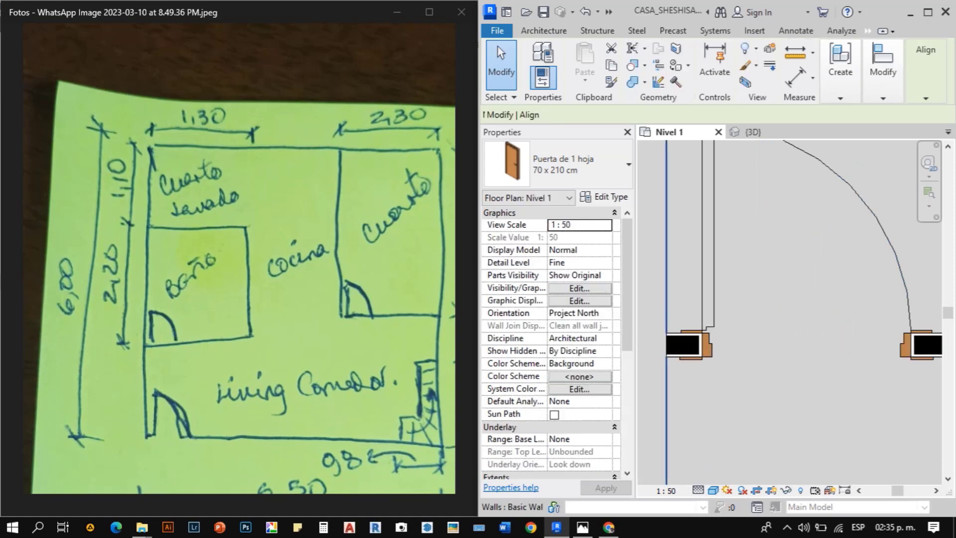
{"action": "left_click", "coordinate": [667, 319]}
{"action": "scroll", "coordinate": [686, 331], "scroll_direction": "up", "scroll_amount": 1}
{"action": "left_click", "coordinate": [688, 333]}
{"action": "scroll", "coordinate": [678, 351], "scroll_direction": "down", "scroll_amount": 8}
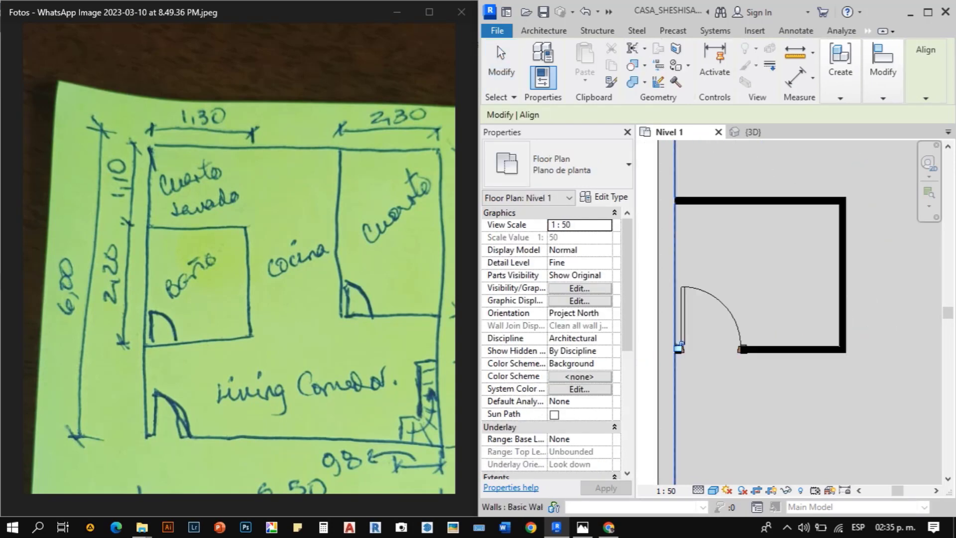
{"action": "key", "text": "Escape"}
{"action": "key", "text": "Escape"}
- Dimension the Cuarto Lavado's depth from the upper exterior wall's inner face to the Baño's upper partition
{"action": "scroll", "coordinate": [667, 361], "scroll_direction": "down", "scroll_amount": 2}
{"action": "scroll", "coordinate": [732, 341], "scroll_direction": "up", "scroll_amount": 1}
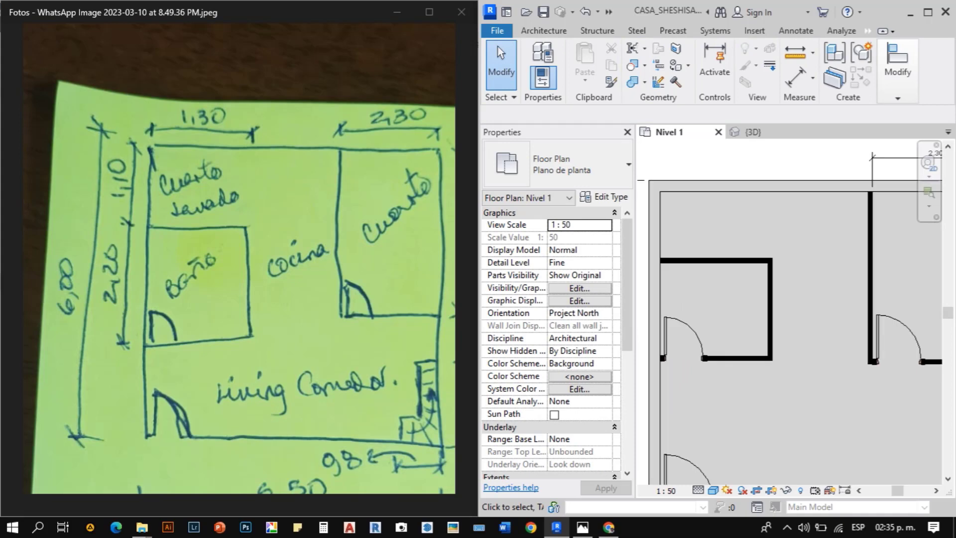
{"action": "scroll", "coordinate": [642, 359], "scroll_direction": "down", "scroll_amount": 3}
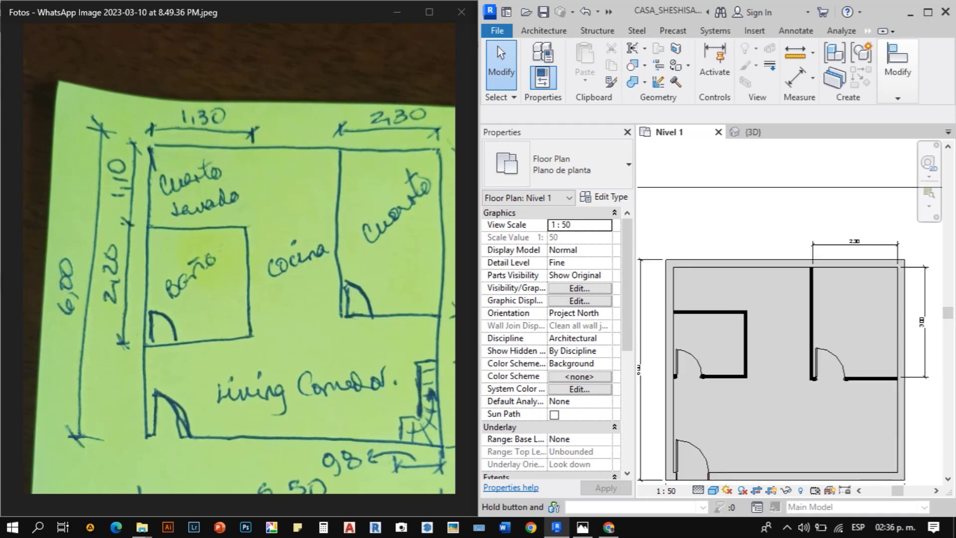
{"action": "scroll", "coordinate": [682, 272], "scroll_direction": "up", "scroll_amount": 4}
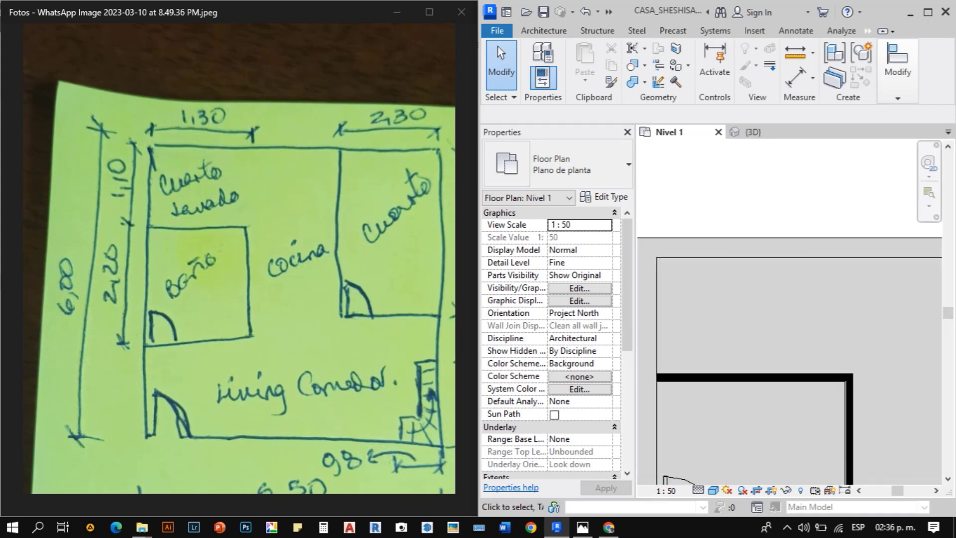
{"action": "key", "text": "i"}
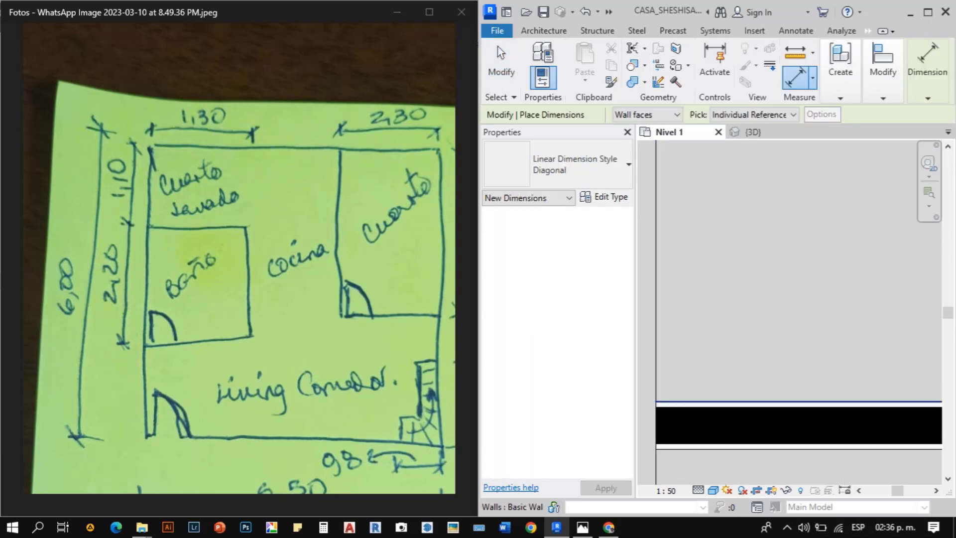
{"action": "scroll", "coordinate": [834, 447], "scroll_direction": "down", "scroll_amount": 4}
{"action": "left_click", "coordinate": [827, 259]}
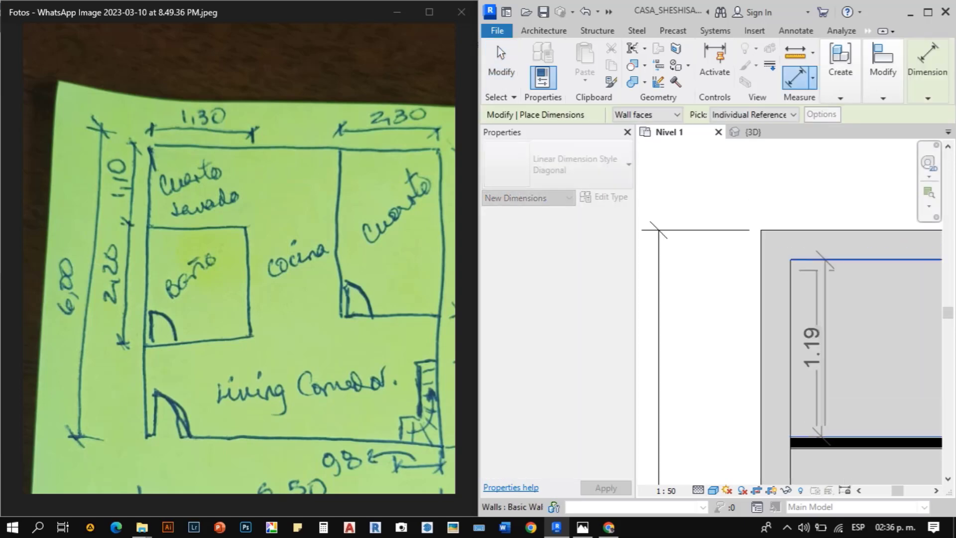
{"action": "left_click", "coordinate": [721, 285]}
{"action": "scroll", "coordinate": [697, 283], "scroll_direction": "down", "scroll_amount": 3}
{"action": "key", "text": "Escape"}
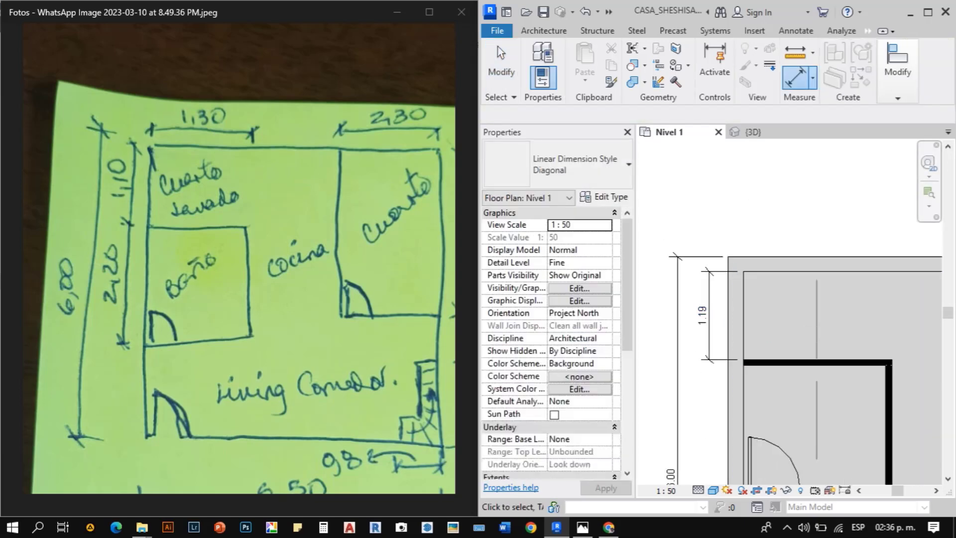
- Move the Baño's upper partition by setting the Cuarto Lavado's depth dimension to 1.10 m
{"action": "left_click", "coordinate": [785, 363]}
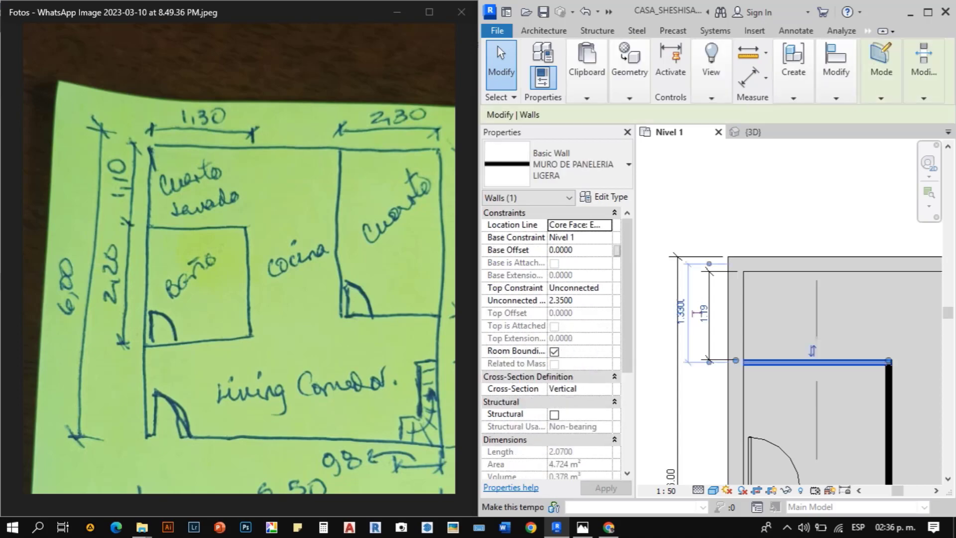
{"action": "scroll", "coordinate": [705, 309], "scroll_direction": "up", "scroll_amount": 3}
{"action": "left_click", "coordinate": [703, 313]}
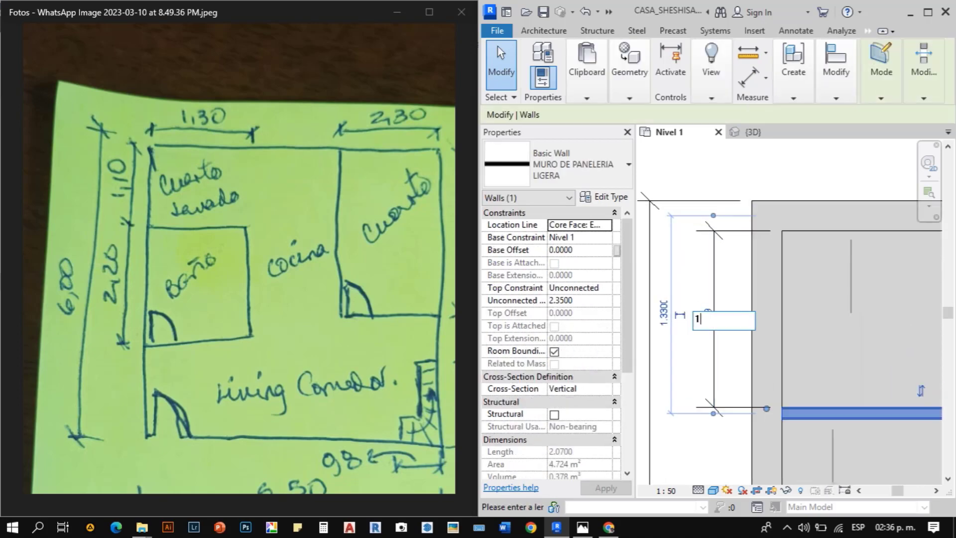
{"action": "key", "text": "Return"}
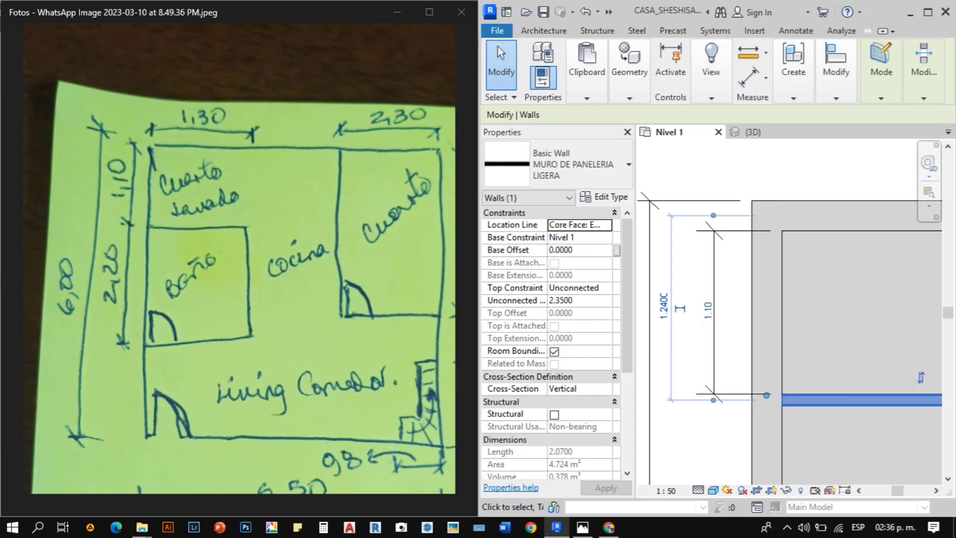
{"action": "scroll", "coordinate": [792, 286], "scroll_direction": "down", "scroll_amount": 3}
{"action": "key", "text": "Escape"}
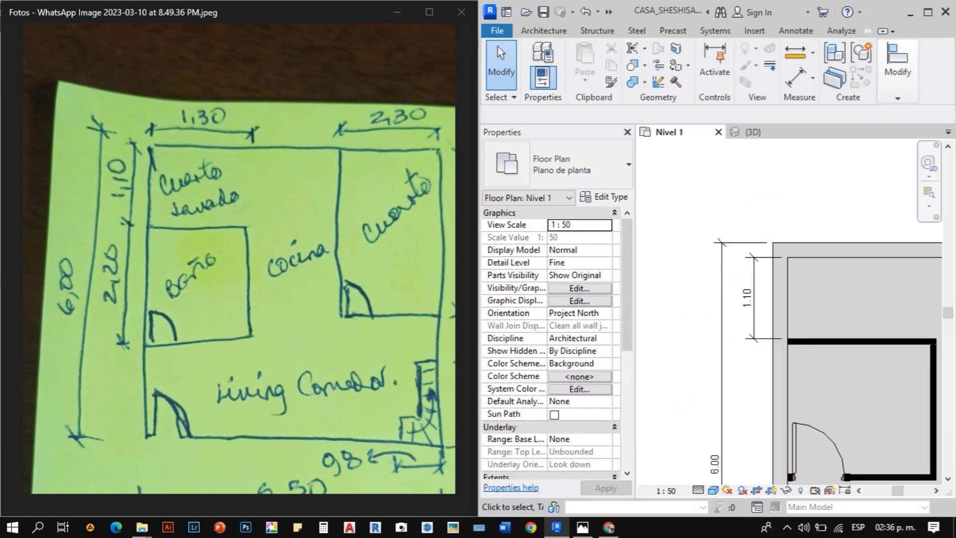
- Dimension the Baño's inner depth between the facing faces of its upper and lower partitions
{"action": "scroll", "coordinate": [747, 299], "scroll_direction": "down", "scroll_amount": 1}
{"action": "scroll", "coordinate": [792, 344], "scroll_direction": "down", "scroll_amount": 2}
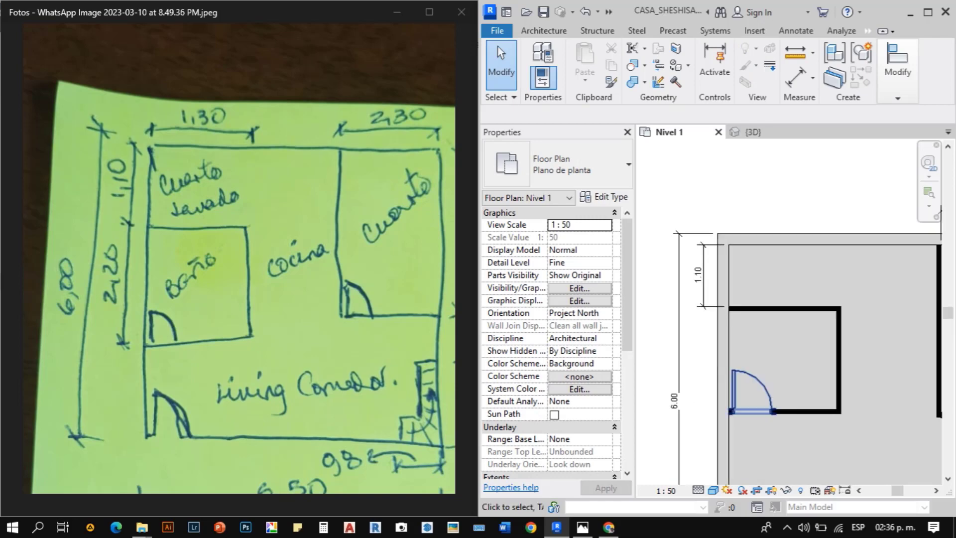
{"action": "key", "text": "i"}
{"action": "scroll", "coordinate": [795, 406], "scroll_direction": "up", "scroll_amount": 6}
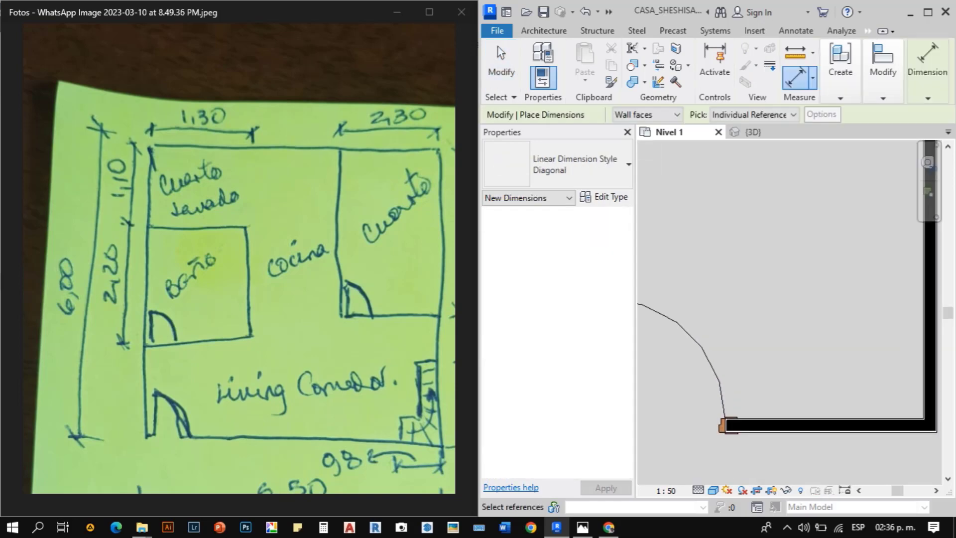
{"action": "left_click", "coordinate": [785, 421]}
{"action": "left_click", "coordinate": [784, 422]}
{"action": "scroll", "coordinate": [818, 411], "scroll_direction": "down", "scroll_amount": 4}
{"action": "scroll", "coordinate": [742, 281], "scroll_direction": "up", "scroll_amount": 5}
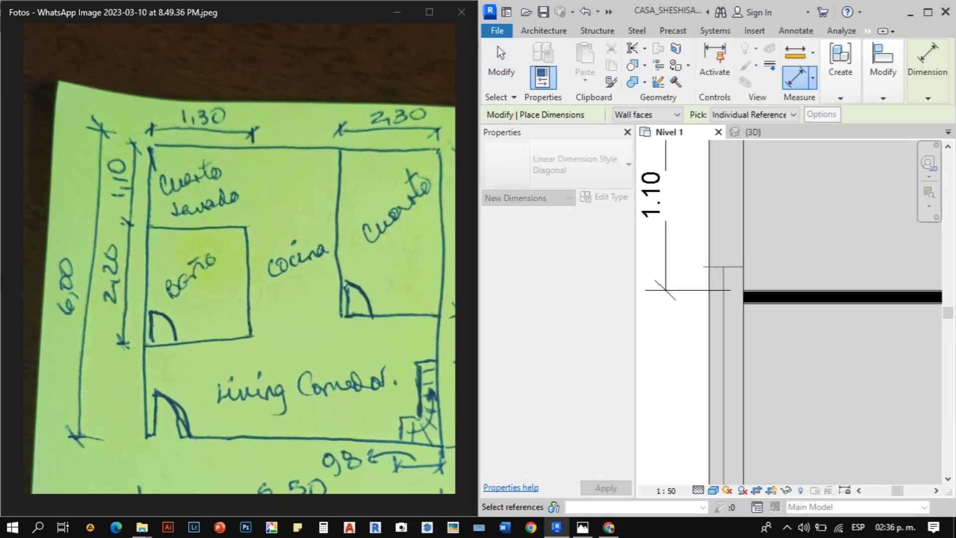
{"action": "left_click", "coordinate": [802, 308]}
{"action": "scroll", "coordinate": [802, 310], "scroll_direction": "down", "scroll_amount": 4}
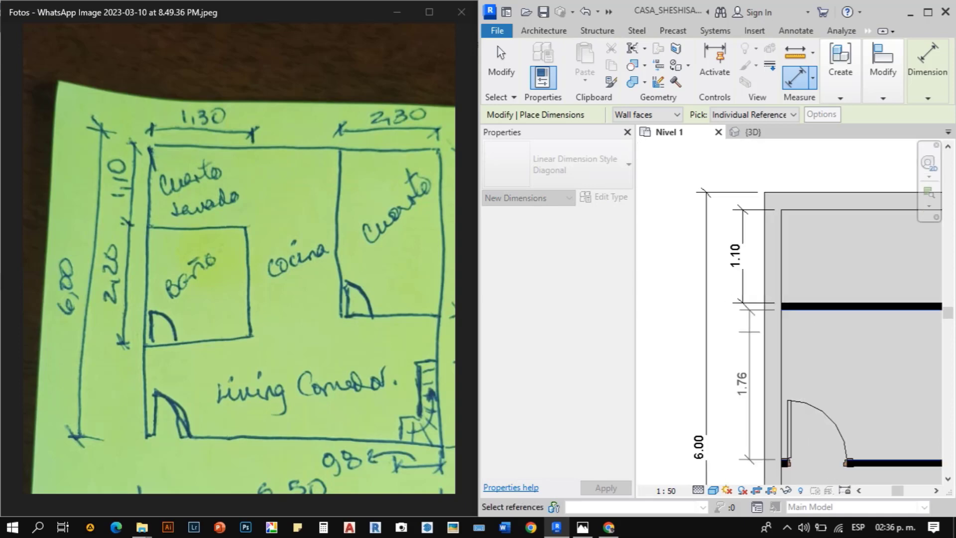
{"action": "left_click", "coordinate": [743, 333]}
{"action": "key", "text": "Escape"}
{"action": "key", "text": "Escape"}
- Move the Baño's lower partition by setting the room's inner depth dimension to 2.20 m
{"action": "scroll", "coordinate": [697, 366], "scroll_direction": "down", "scroll_amount": 5}
{"action": "scroll", "coordinate": [762, 398], "scroll_direction": "up", "scroll_amount": 4}
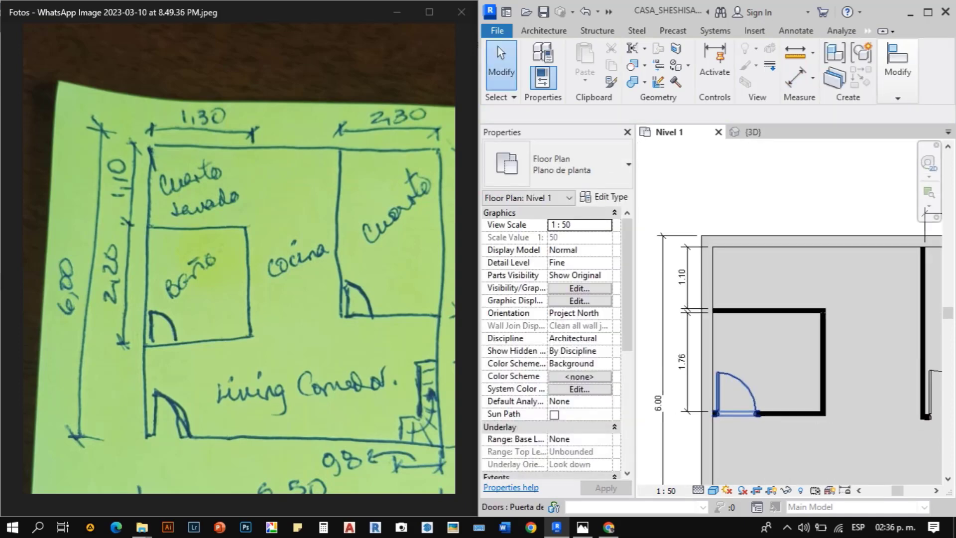
{"action": "left_click", "coordinate": [773, 417]}
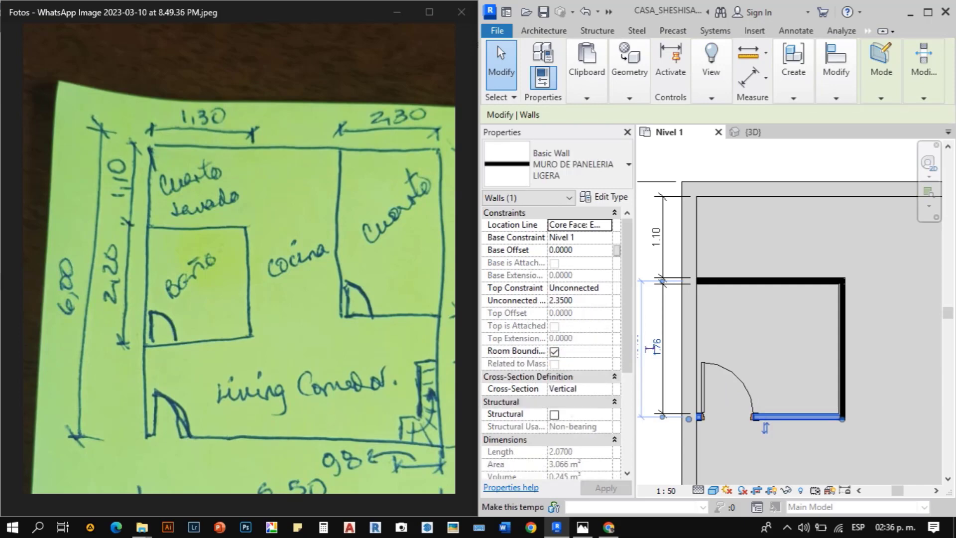
{"action": "scroll", "coordinate": [650, 353], "scroll_direction": "up", "scroll_amount": 3}
{"action": "left_click", "coordinate": [672, 342]}
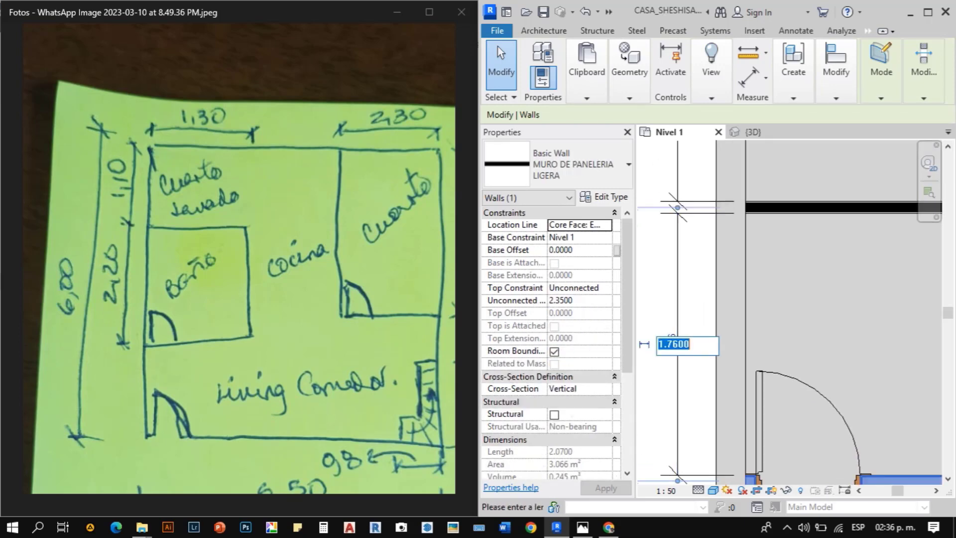
{"action": "type", "text": "2.20"}
{"action": "key", "text": "Return"}
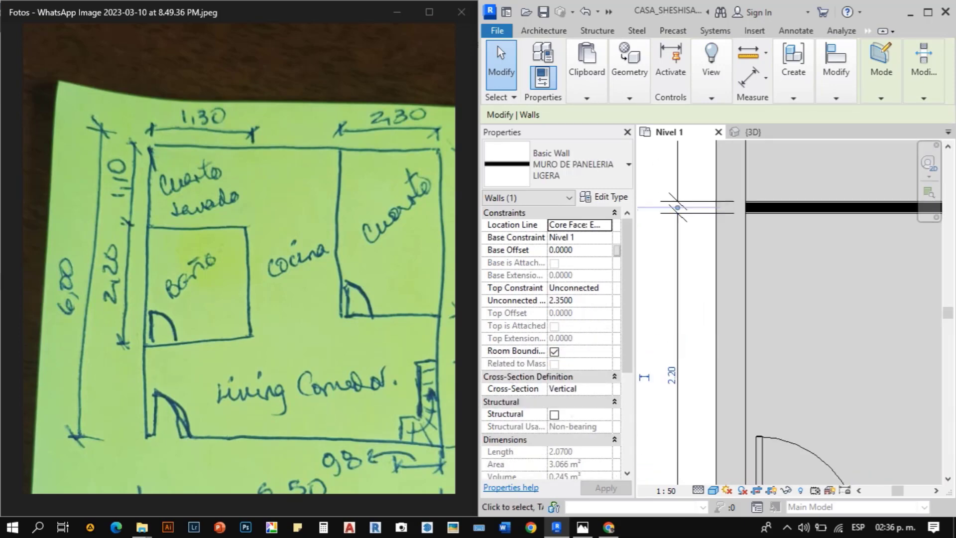
{"action": "scroll", "coordinate": [710, 295], "scroll_direction": "down", "scroll_amount": 4}
{"action": "key", "text": "Escape"}
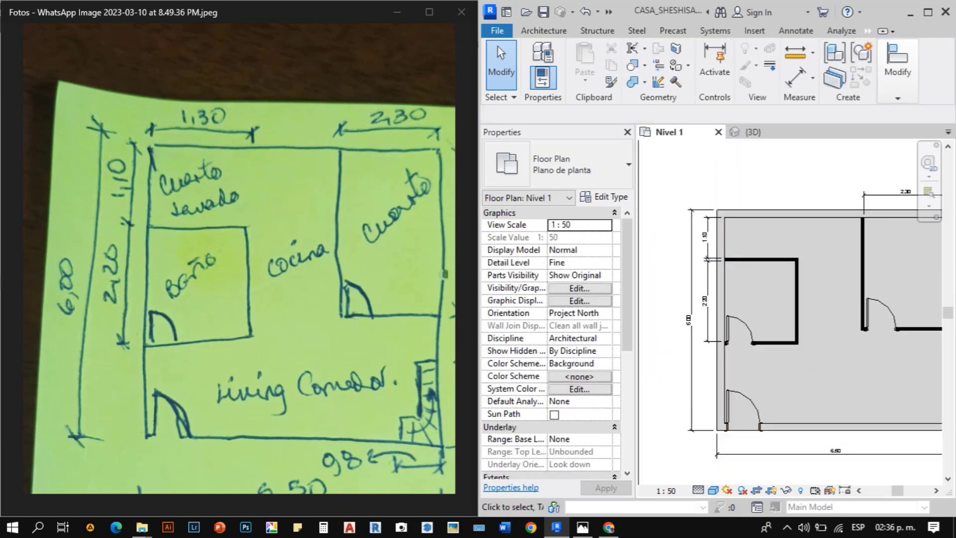
- Dimension the Baño's inner width from its right partition to the left exterior wall's inner face, placing the dimension above the house
{"action": "scroll", "coordinate": [759, 149], "scroll_direction": "up", "scroll_amount": 4}
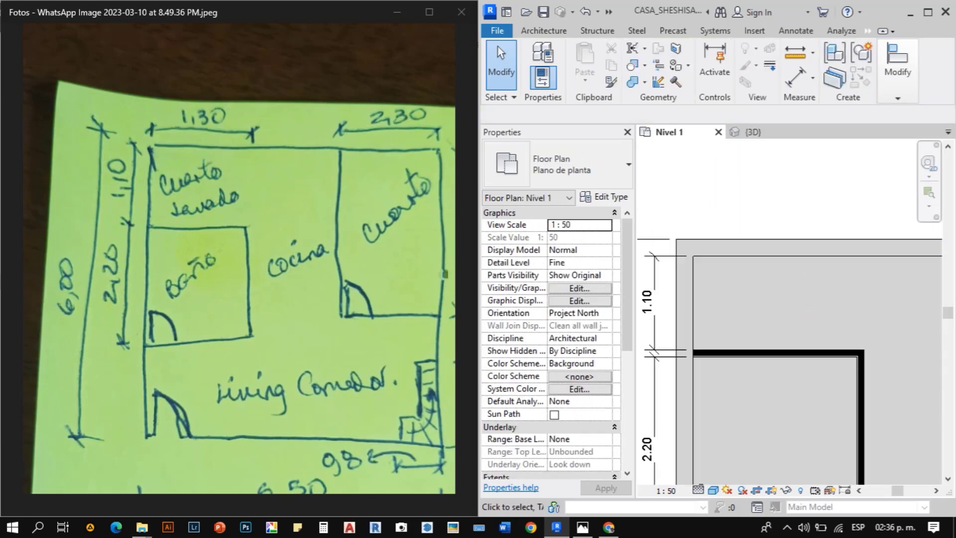
{"action": "key", "text": "i"}
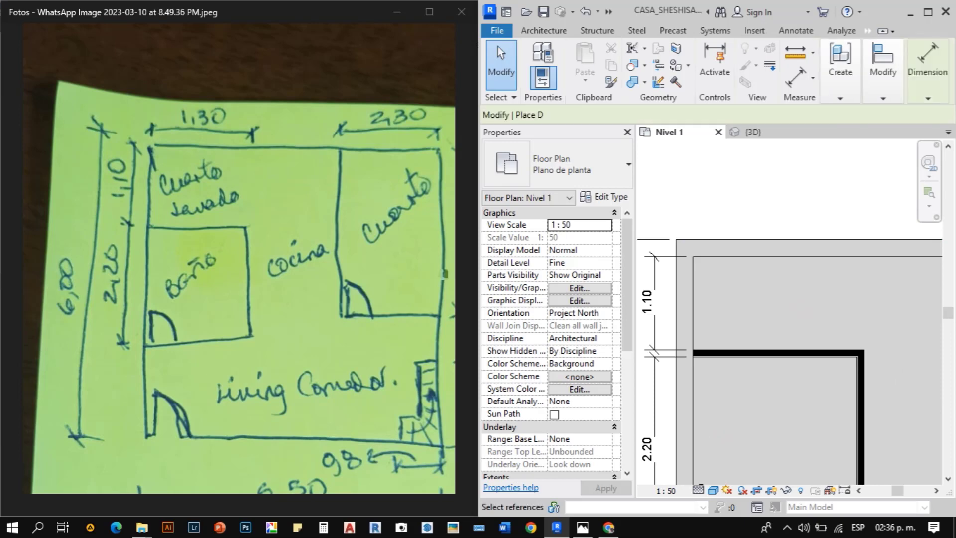
{"action": "scroll", "coordinate": [850, 388], "scroll_direction": "up", "scroll_amount": 4}
{"action": "left_click", "coordinate": [865, 382]}
{"action": "scroll", "coordinate": [887, 351], "scroll_direction": "down", "scroll_amount": 5}
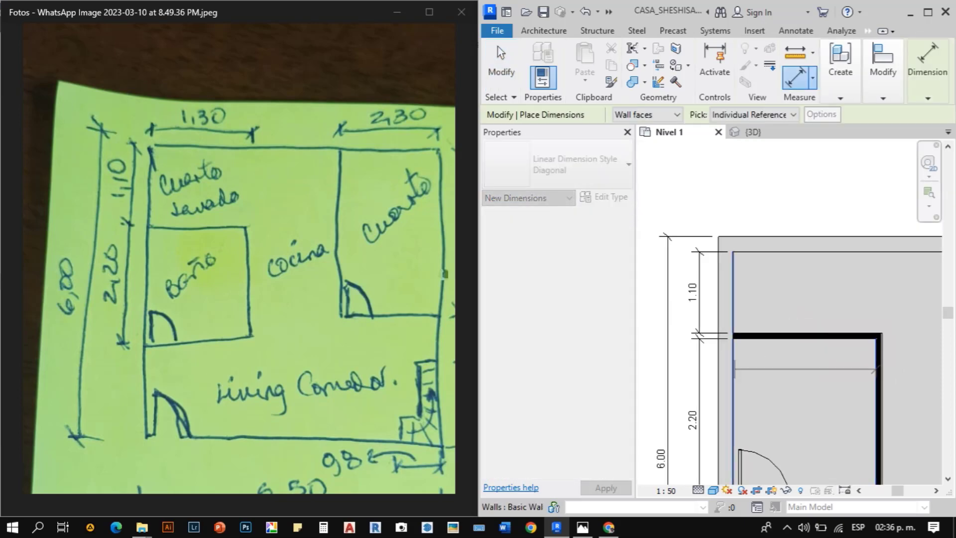
{"action": "left_click", "coordinate": [733, 369]}
{"action": "left_click", "coordinate": [761, 215]}
{"action": "key", "text": "Escape"}
{"action": "scroll", "coordinate": [875, 334], "scroll_direction": "down", "scroll_amount": 2}
{"action": "middle_click_drag", "start_coordinate": [875, 335], "coordinate": [791, 272]}
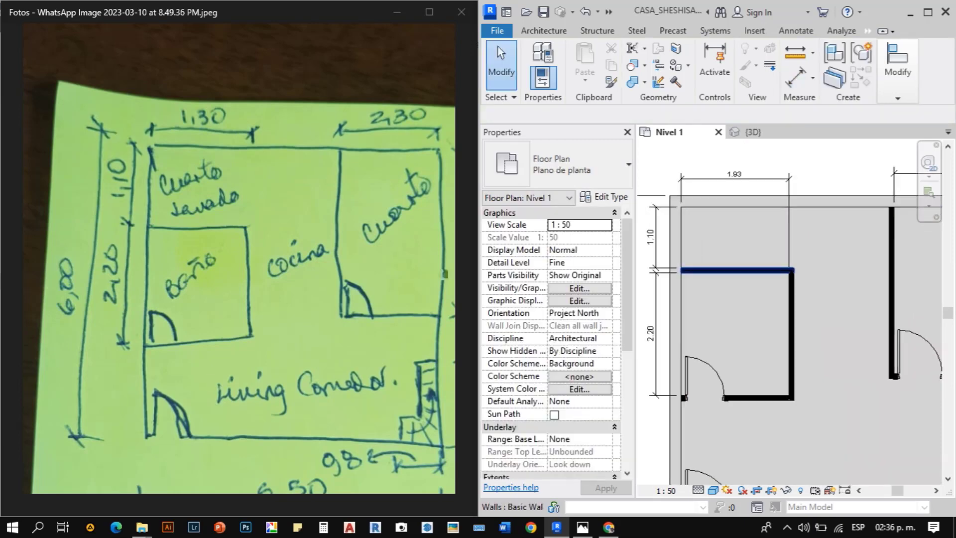
- Move the Baño's right partition by setting the room's inner width dimension to 1.30 m
{"action": "scroll", "coordinate": [793, 271], "scroll_direction": "up", "scroll_amount": 1}
{"action": "left_click", "coordinate": [793, 306]}
{"action": "left_click", "coordinate": [728, 161]}
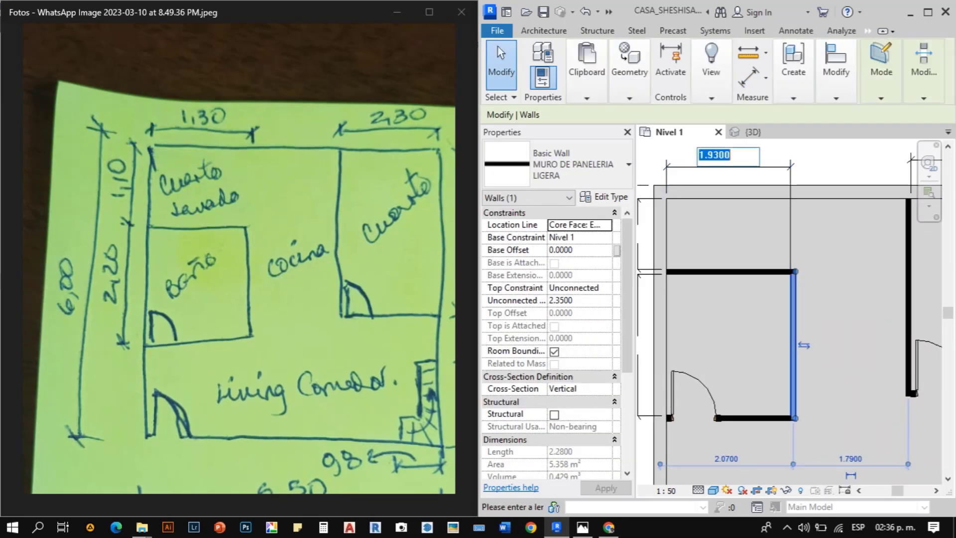
{"action": "type", "text": "1.30"}
{"action": "key", "text": "Return"}
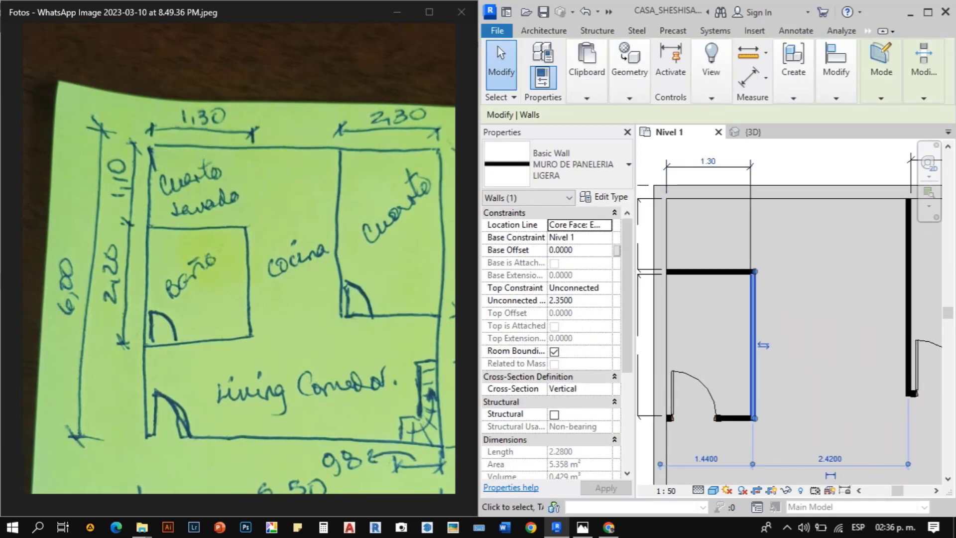
{"action": "scroll", "coordinate": [707, 345], "scroll_direction": "down", "scroll_amount": 2}
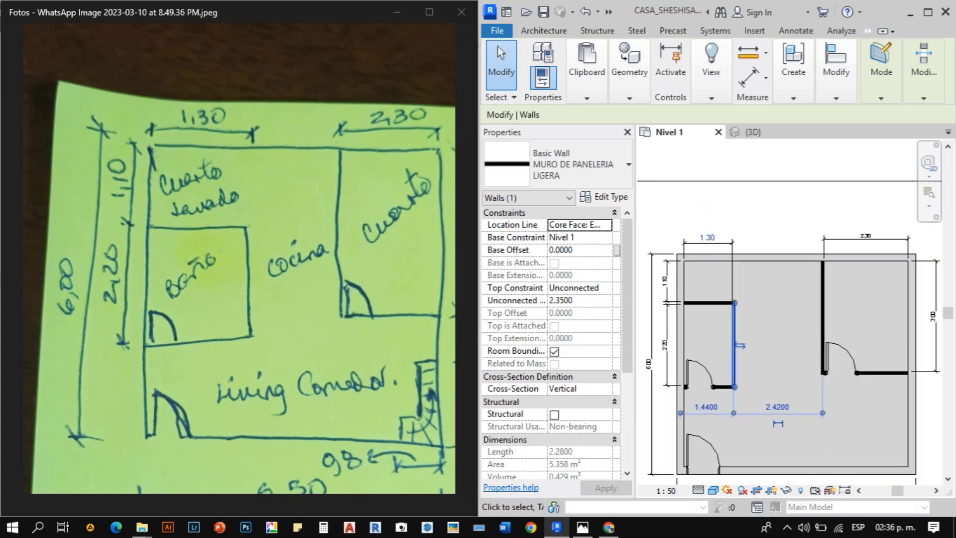
{"action": "key", "text": "Escape"}
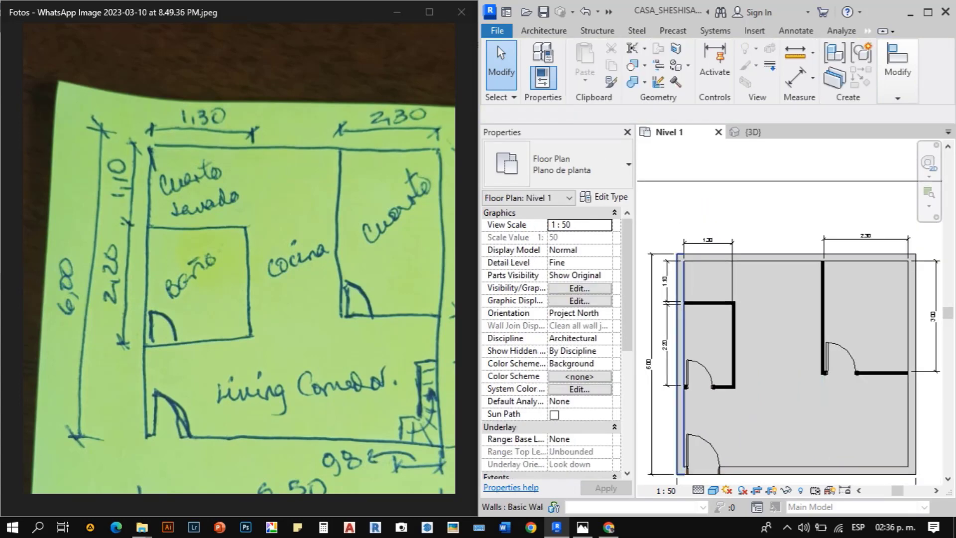
{"action": "scroll", "coordinate": [650, 274], "scroll_direction": "down", "scroll_amount": 3}
{"action": "scroll", "coordinate": [742, 250], "scroll_direction": "up", "scroll_amount": 2}
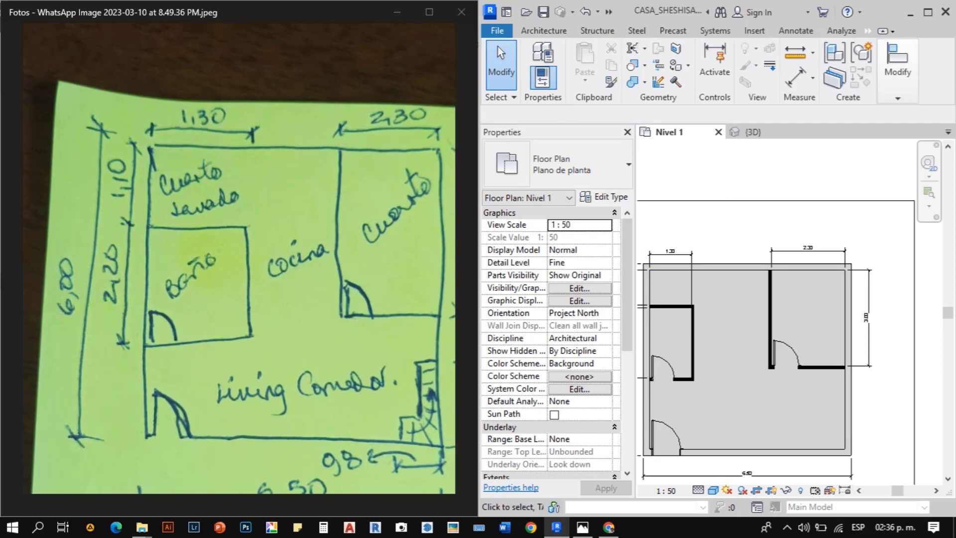
{"action": "scroll", "coordinate": [662, 382], "scroll_direction": "up", "scroll_amount": 3}
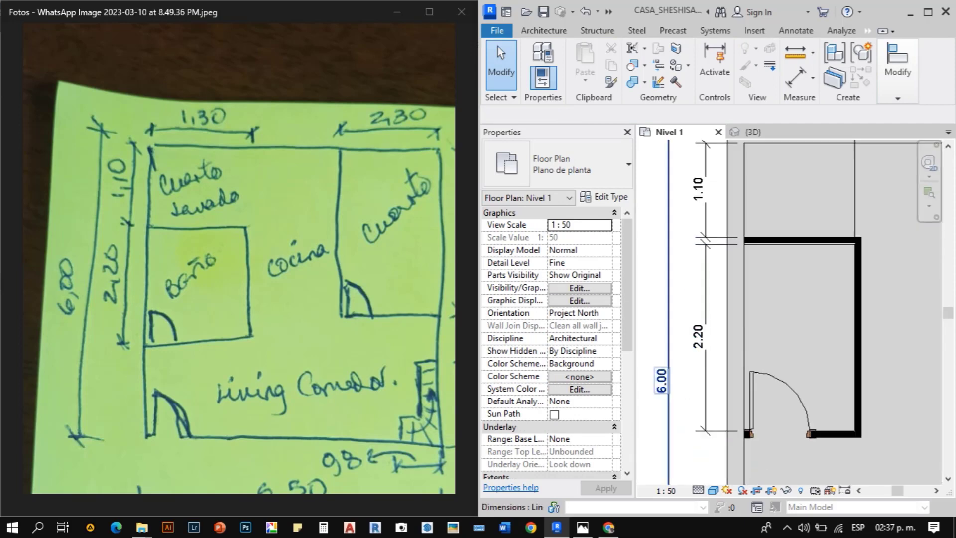
{"action": "scroll", "coordinate": [767, 279], "scroll_direction": "down", "scroll_amount": 7}
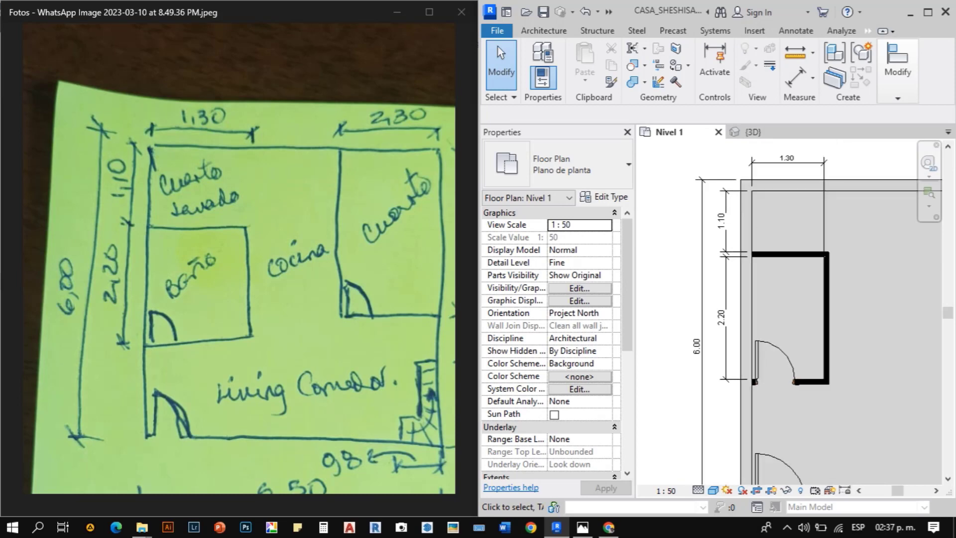
- Compare the room layout, doors and dimensions of the Nivel 1 plan with the hand sketch, including its Cuarto and stair side
{"action": "scroll", "coordinate": [690, 284], "scroll_direction": "down", "scroll_amount": 3}
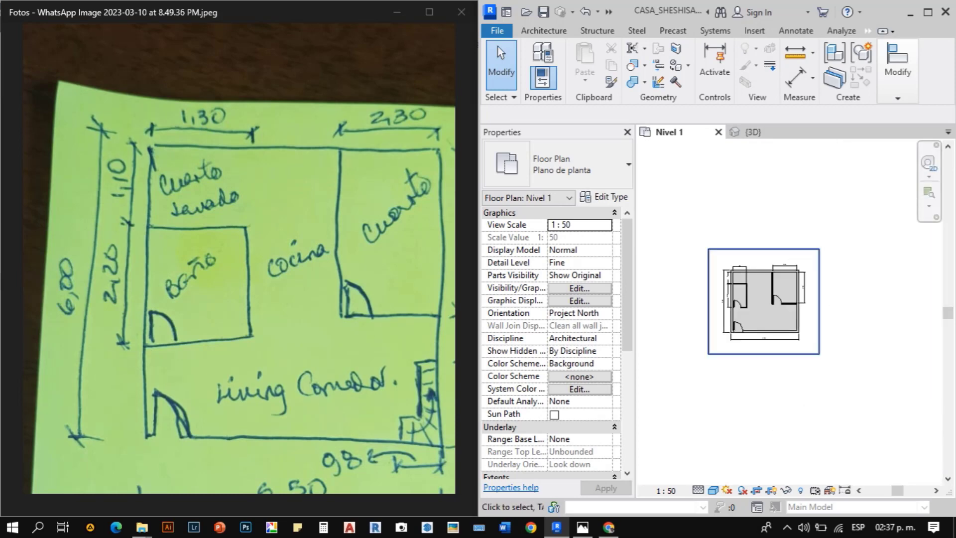
{"action": "scroll", "coordinate": [801, 260], "scroll_direction": "up", "scroll_amount": 7}
{"action": "scroll", "coordinate": [808, 261], "scroll_direction": "down", "scroll_amount": 2}
{"action": "scroll", "coordinate": [553, 323], "scroll_direction": "down", "scroll_amount": 1}
{"action": "mouse_move", "coordinate": [348, 249]}
{"action": "left_mouse_down"}
{"action": "mouse_move", "coordinate": [142, 262]}
{"action": "mouse_move", "coordinate": [209, 243]}
{"action": "left_mouse_up"}
{"action": "left_click", "coordinate": [874, 309]}
{"action": "scroll", "coordinate": [874, 309], "scroll_direction": "up", "scroll_amount": 1}
{"action": "scroll", "coordinate": [886, 289], "scroll_direction": "down", "scroll_amount": 7}
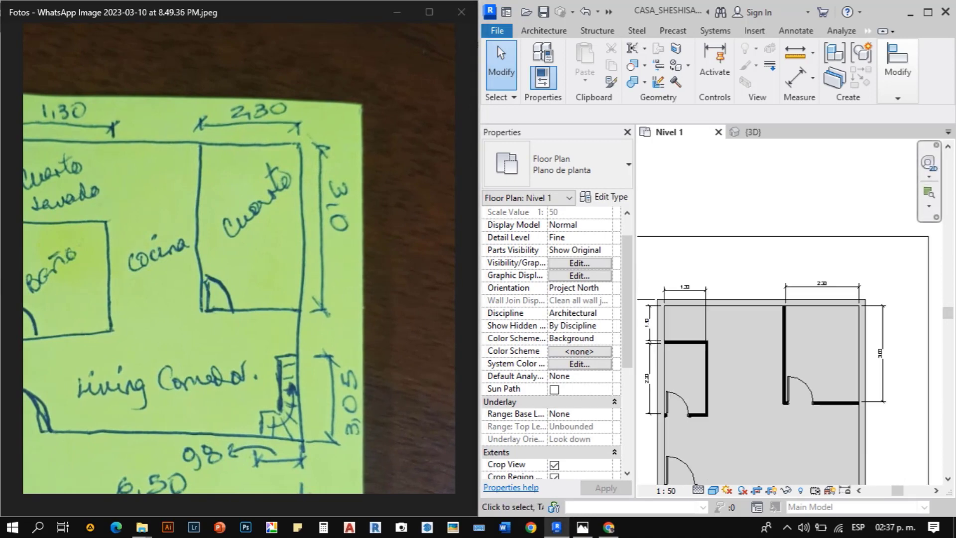
{"action": "middle_click_drag", "start_coordinate": [797, 386], "coordinate": [828, 349]}
{"action": "scroll", "coordinate": [828, 349], "scroll_direction": "up", "scroll_amount": 1}
{"action": "scroll", "coordinate": [687, 333], "scroll_direction": "up", "scroll_amount": 1}
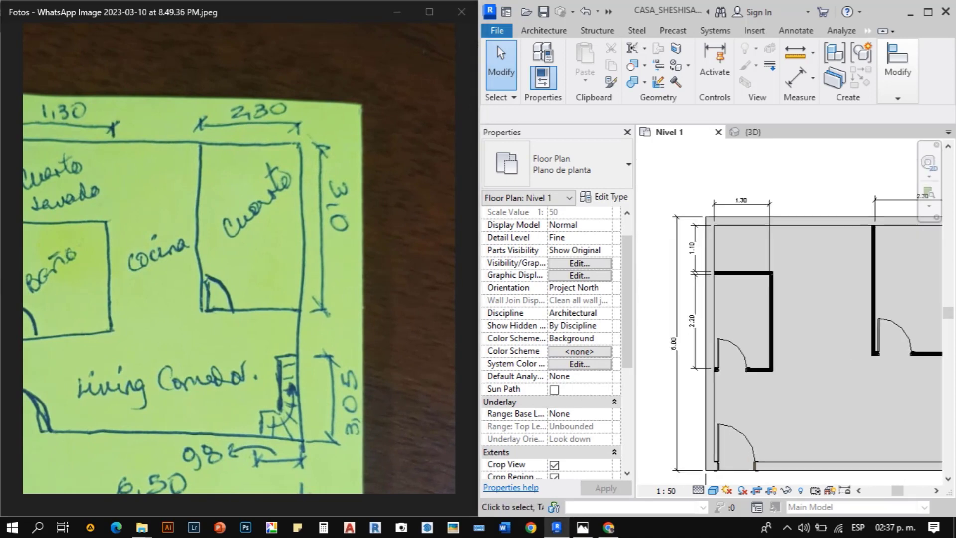
{"action": "scroll", "coordinate": [724, 284], "scroll_direction": "down", "scroll_amount": 3}
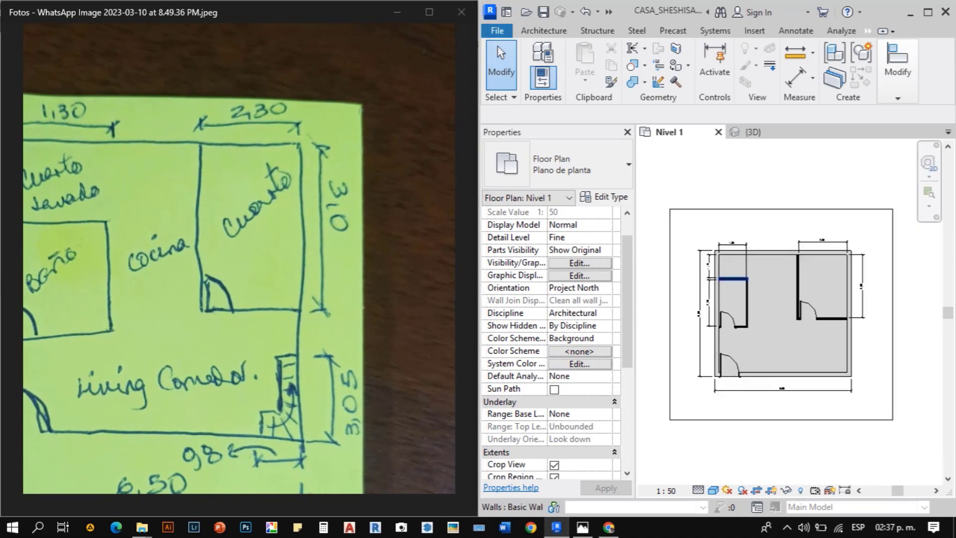
{"action": "scroll", "coordinate": [733, 285], "scroll_direction": "up", "scroll_amount": 2}
{"action": "scroll", "coordinate": [751, 263], "scroll_direction": "down", "scroll_amount": 2}
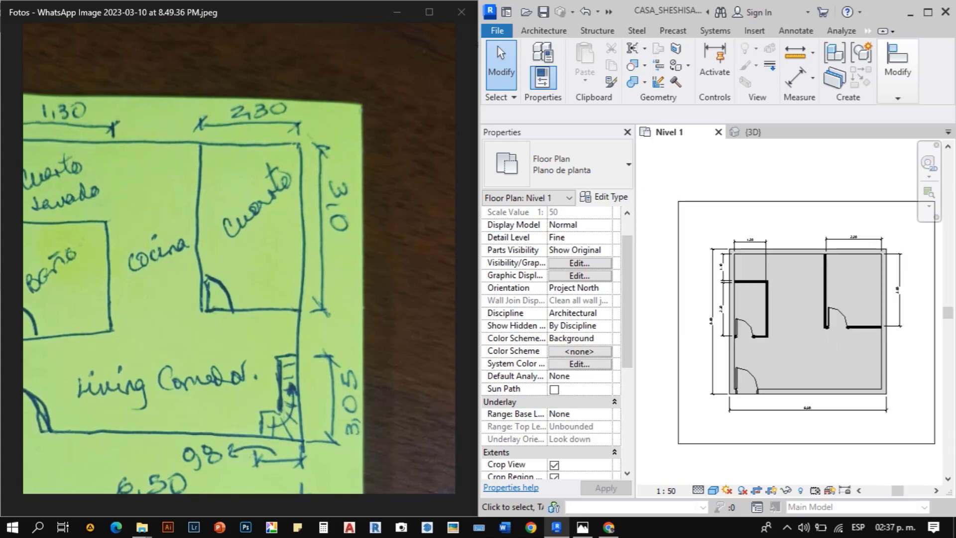
{"action": "scroll", "coordinate": [787, 297], "scroll_direction": "up", "scroll_amount": 2}
{"action": "scroll", "coordinate": [761, 370], "scroll_direction": "down", "scroll_amount": 2}
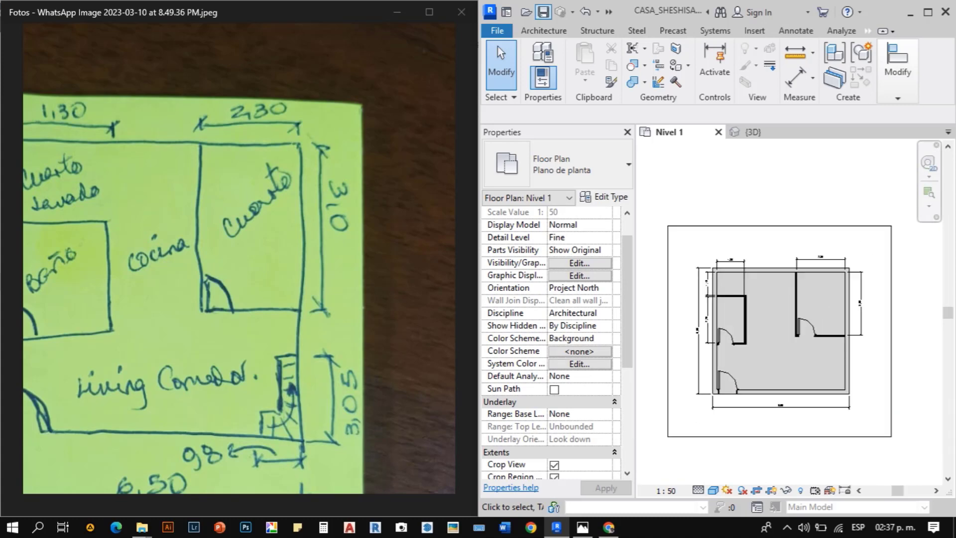
- Maximize Revit, draw a horizontal section across the whole house between the Baño and the entrance door, and open its view
{"action": "left_click", "coordinate": [928, 12]}
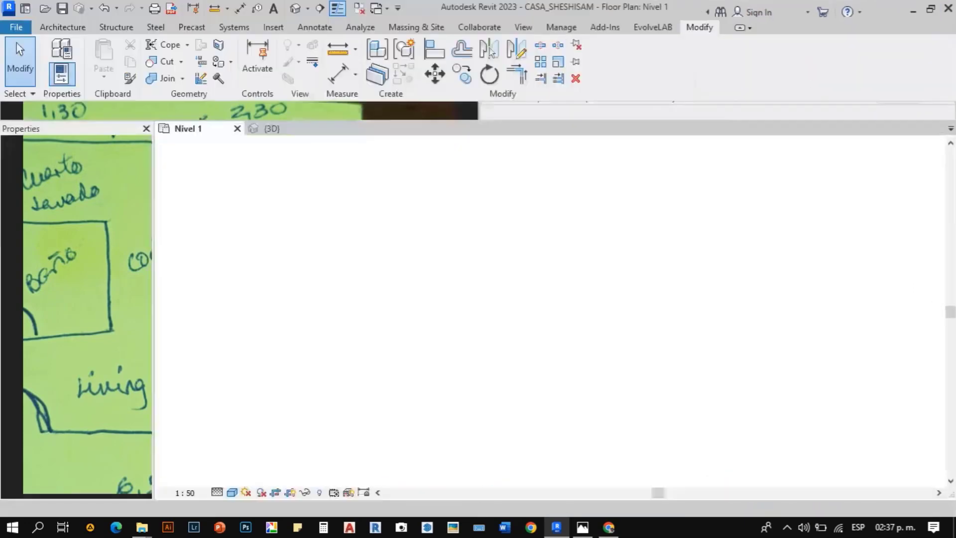
{"action": "scroll", "coordinate": [546, 329], "scroll_direction": "up", "scroll_amount": 3}
{"action": "middle_click_drag", "start_coordinate": [546, 328], "coordinate": [451, 293]}
{"action": "left_click", "coordinate": [320, 8]}
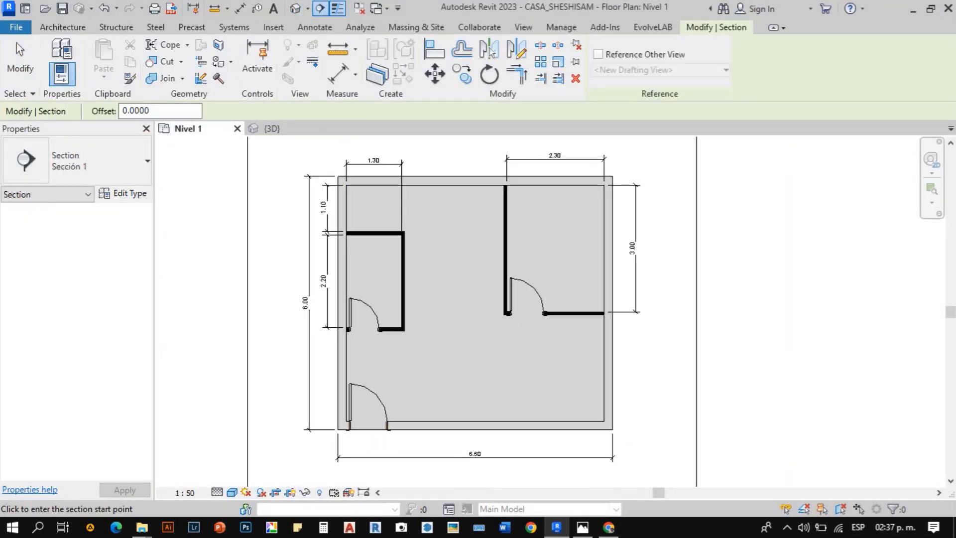
{"action": "left_click", "coordinate": [258, 377]}
{"action": "left_click", "coordinate": [668, 377]}
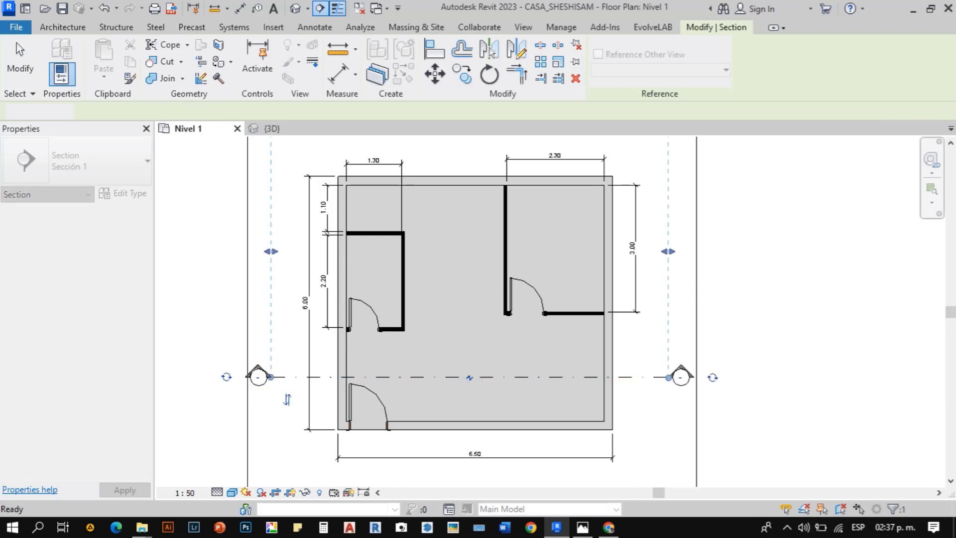
{"action": "right_click", "coordinate": [640, 376]}
{"action": "left_click", "coordinate": [682, 211]}
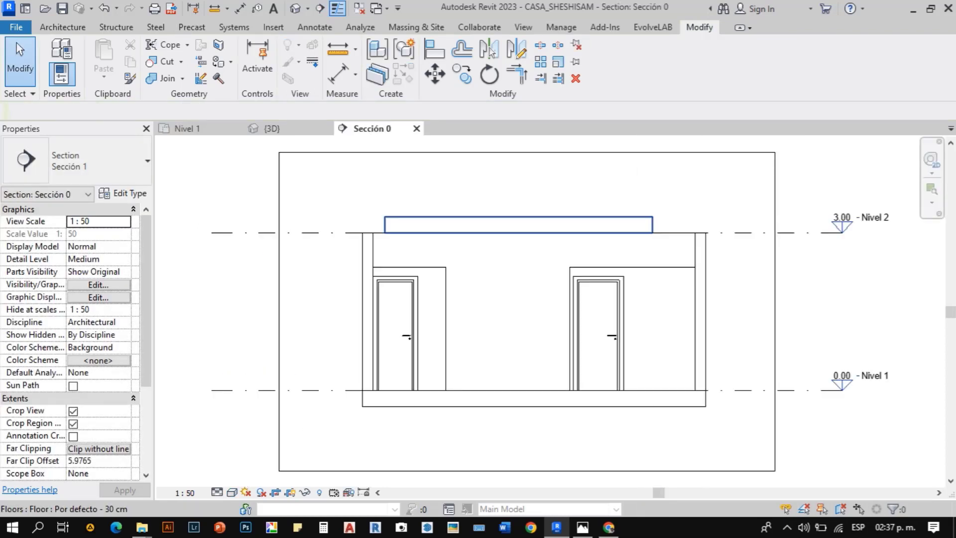
- Delete the floor slab sitting above Nivel 2 and set the section view's detail level to Fine
{"action": "left_click", "coordinate": [637, 217]}
{"action": "key", "text": "Delete"}
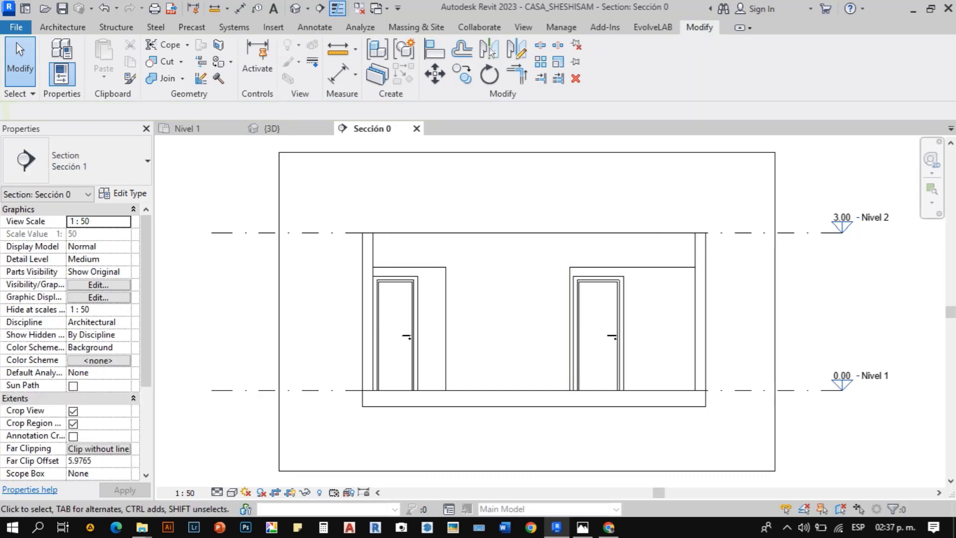
{"action": "left_click", "coordinate": [217, 492]}
{"action": "left_click", "coordinate": [236, 479]}
{"action": "scroll", "coordinate": [456, 285], "scroll_direction": "up", "scroll_amount": 2}
{"action": "scroll", "coordinate": [458, 279], "scroll_direction": "up", "scroll_amount": 1}
{"action": "scroll", "coordinate": [457, 279], "scroll_direction": "down", "scroll_amount": 3}
- Set the elevation of level Nivel 2 to 2.35 m in the section view
{"action": "middle_click_drag", "start_coordinate": [844, 212], "coordinate": [695, 193]}
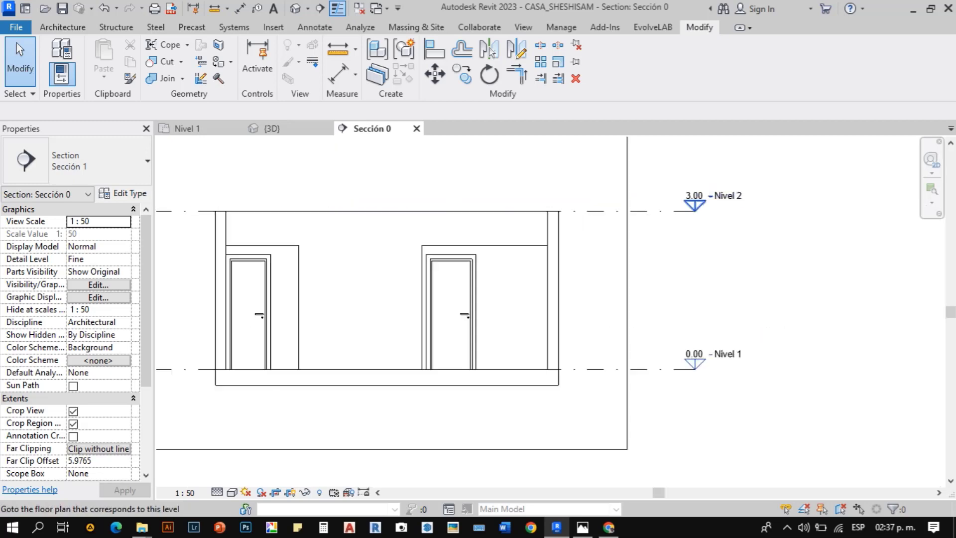
{"action": "scroll", "coordinate": [695, 192], "scroll_direction": "up", "scroll_amount": 2}
{"action": "left_click", "coordinate": [696, 195]}
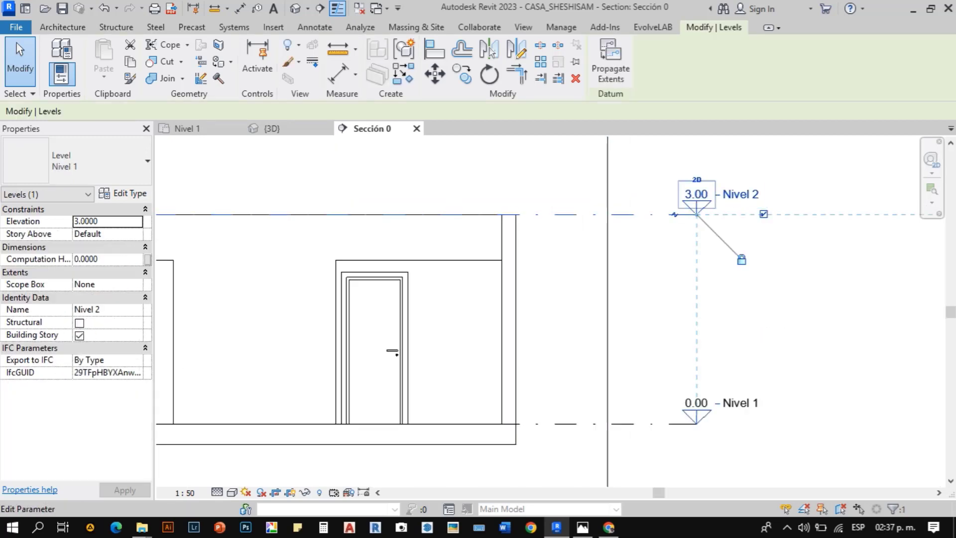
{"action": "left_click", "coordinate": [696, 194]}
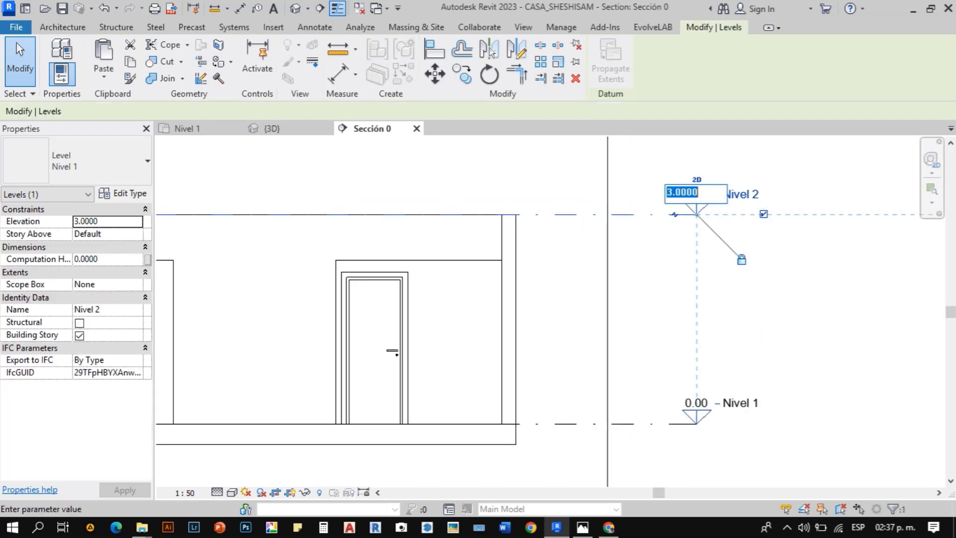
{"action": "key", "text": "Return"}
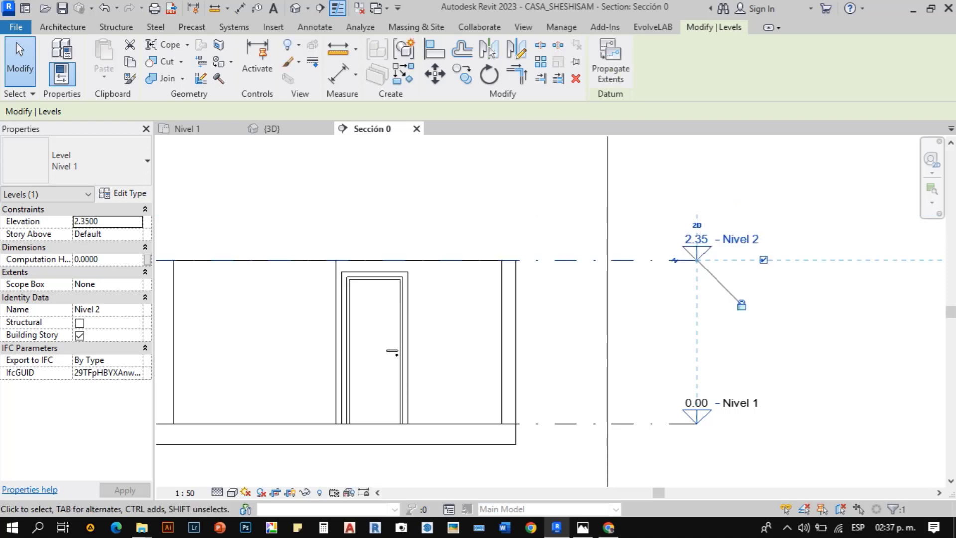
{"action": "left_click", "coordinate": [766, 361]}
{"action": "scroll", "coordinate": [765, 360], "scroll_direction": "down", "scroll_amount": 4}
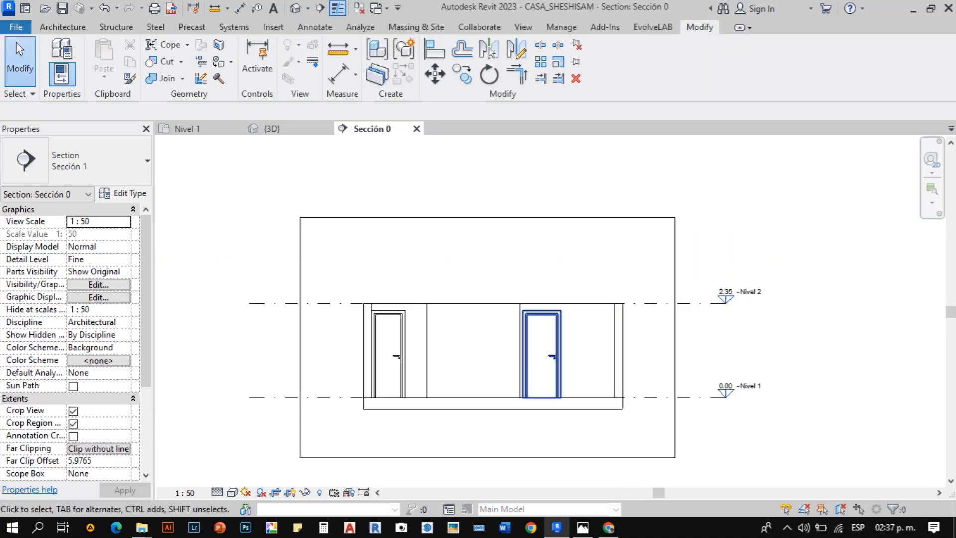
{"action": "left_click", "coordinate": [485, 404]}
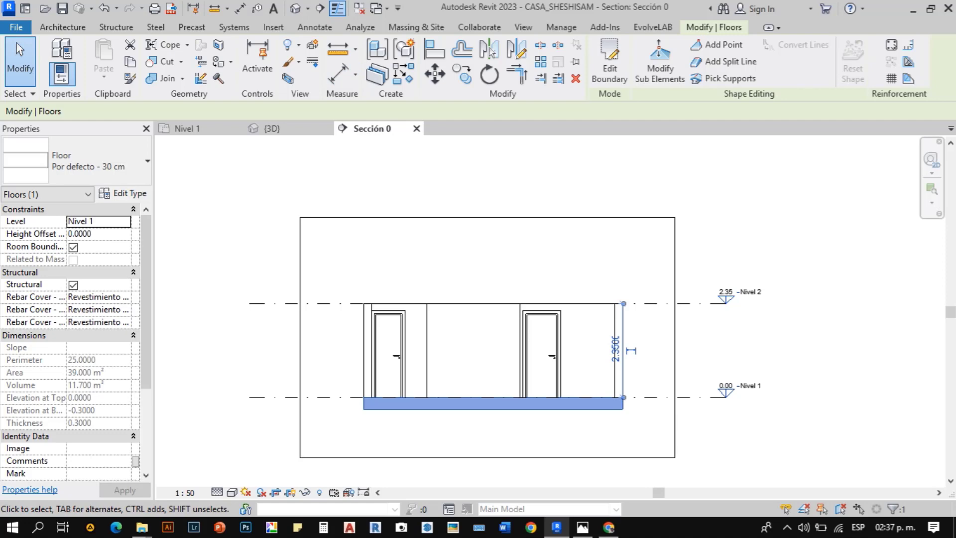
{"action": "scroll", "coordinate": [703, 243], "scroll_direction": "up", "scroll_amount": 4}
{"action": "key", "text": "Escape"}
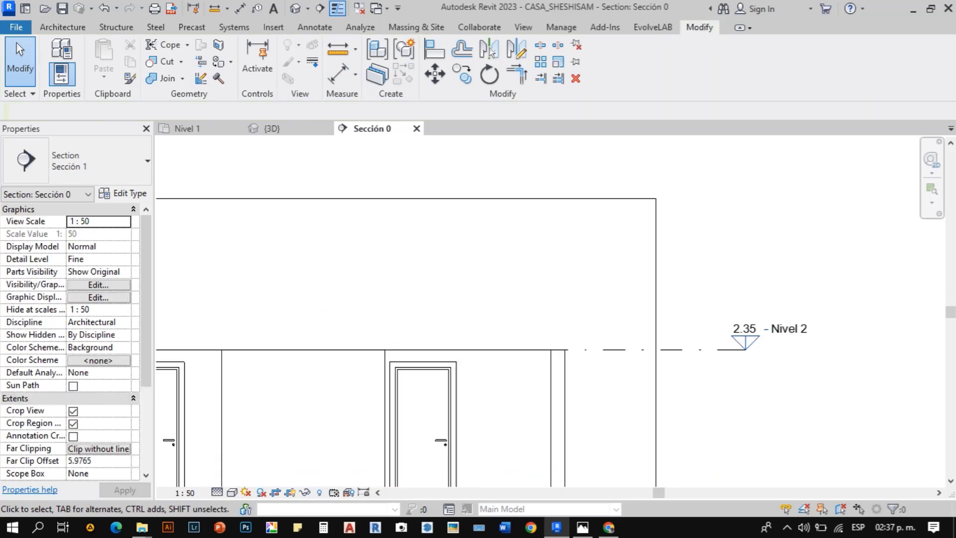
- Extend the section view's crop region upward to make room for an upper storey above Nivel 2
{"action": "scroll", "coordinate": [664, 313], "scroll_direction": "down", "scroll_amount": 5}
{"action": "scroll", "coordinate": [638, 255], "scroll_direction": "up", "scroll_amount": 1}
{"action": "left_click", "coordinate": [639, 256]}
{"action": "scroll", "coordinate": [589, 376], "scroll_direction": "down", "scroll_amount": 4}
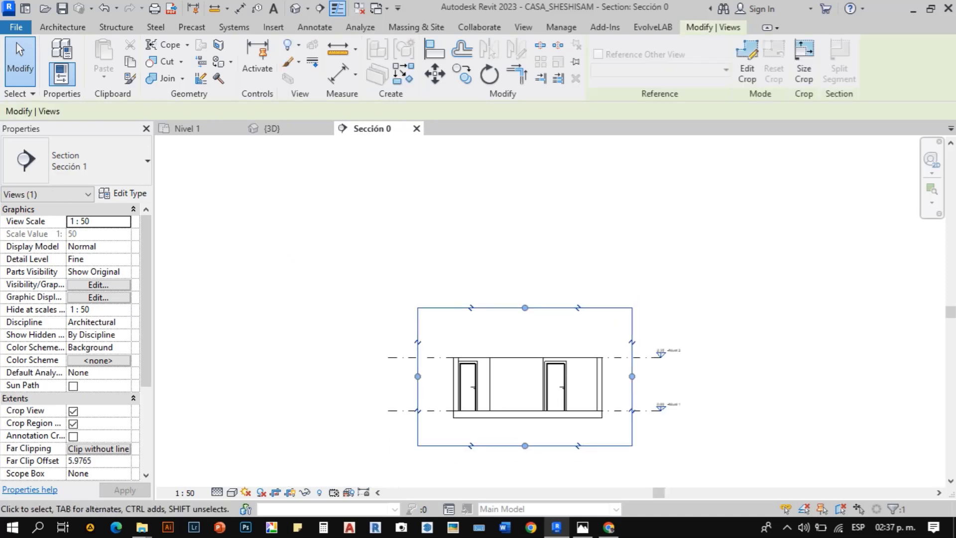
{"action": "left_click_drag", "start_coordinate": [525, 308], "coordinate": [524, 221]}
{"action": "scroll", "coordinate": [631, 322], "scroll_direction": "up", "scroll_amount": 3}
{"action": "key", "text": "Escape"}
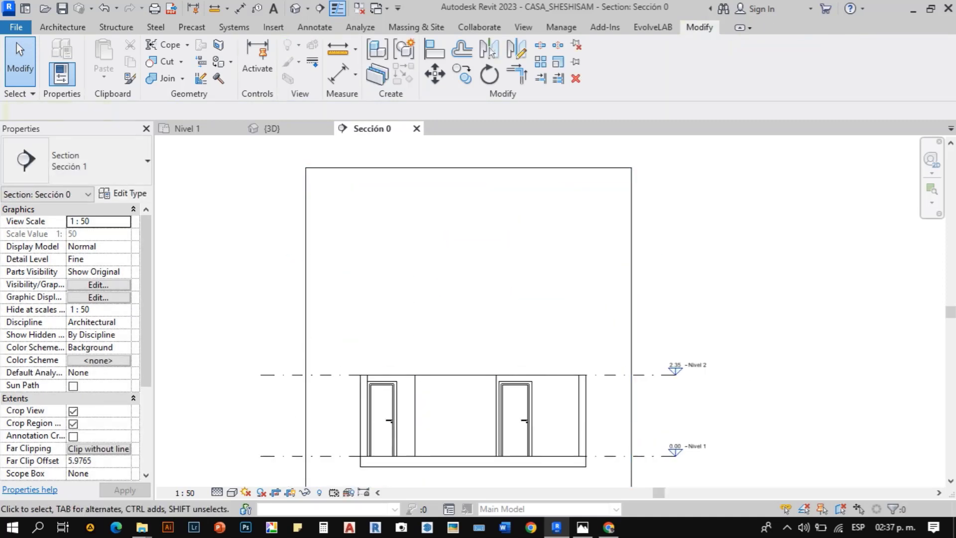
{"action": "left_click", "coordinate": [609, 528]}
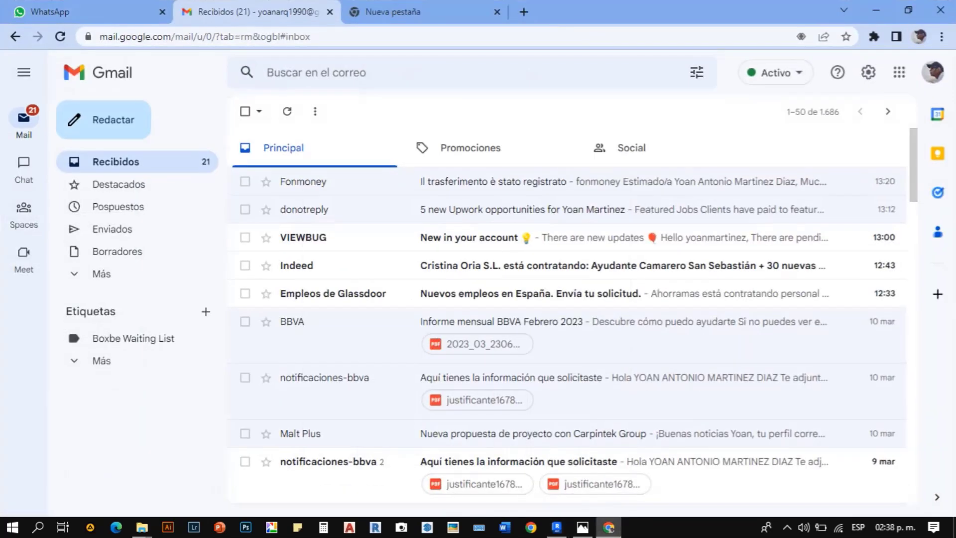
{"action": "left_click", "coordinate": [116, 12]}
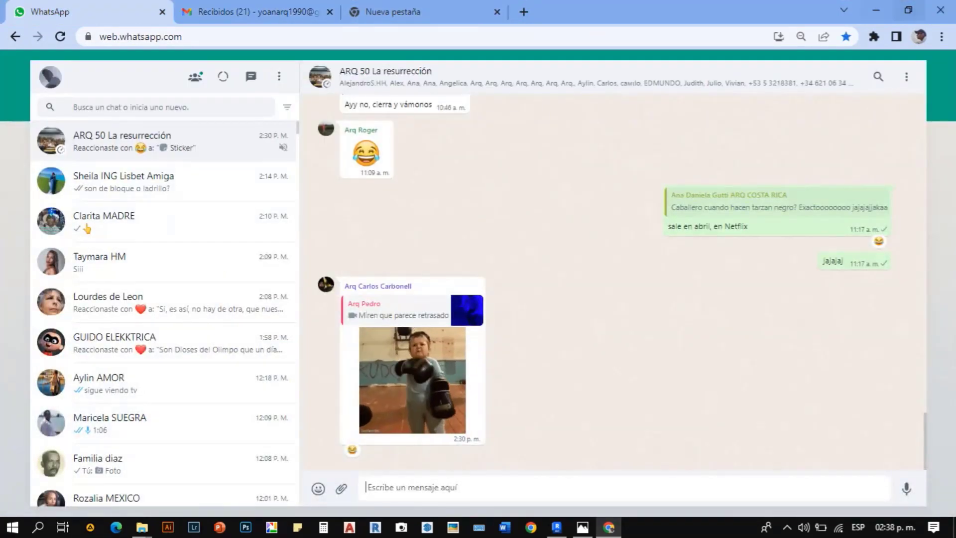
{"action": "left_click", "coordinate": [876, 10]}
- Switch to the Photos viewer and browse the sketches to examine the second floor's front elevation and its heights
{"action": "left_click", "coordinate": [583, 527]}
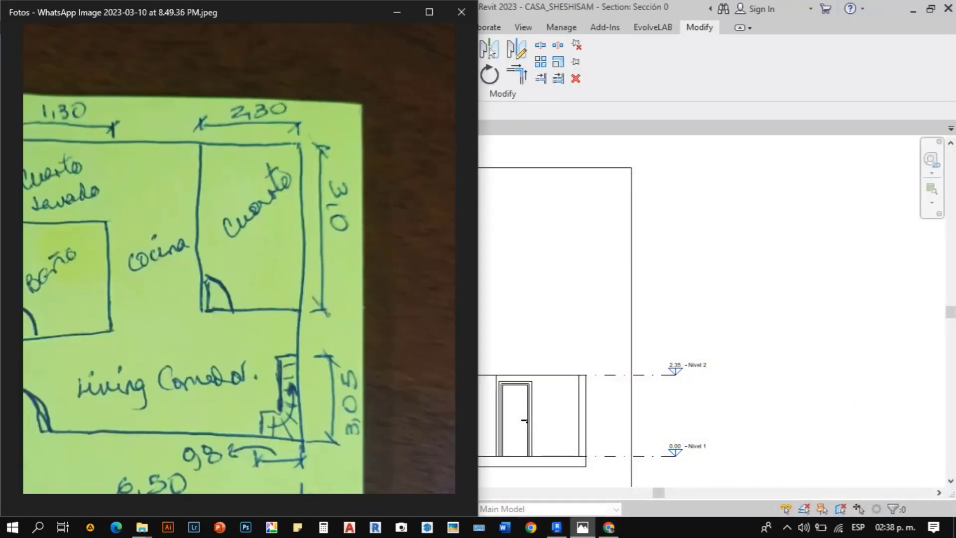
{"action": "scroll", "coordinate": [239, 269], "scroll_direction": "down", "scroll_amount": 5}
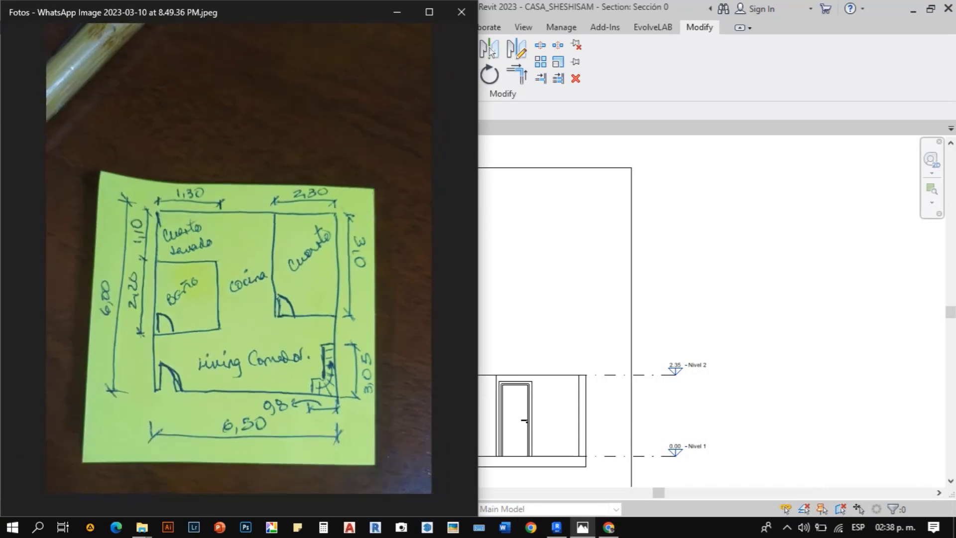
{"action": "key", "text": "Right"}
{"action": "key", "text": "Right"}
{"action": "key", "text": "Right"}
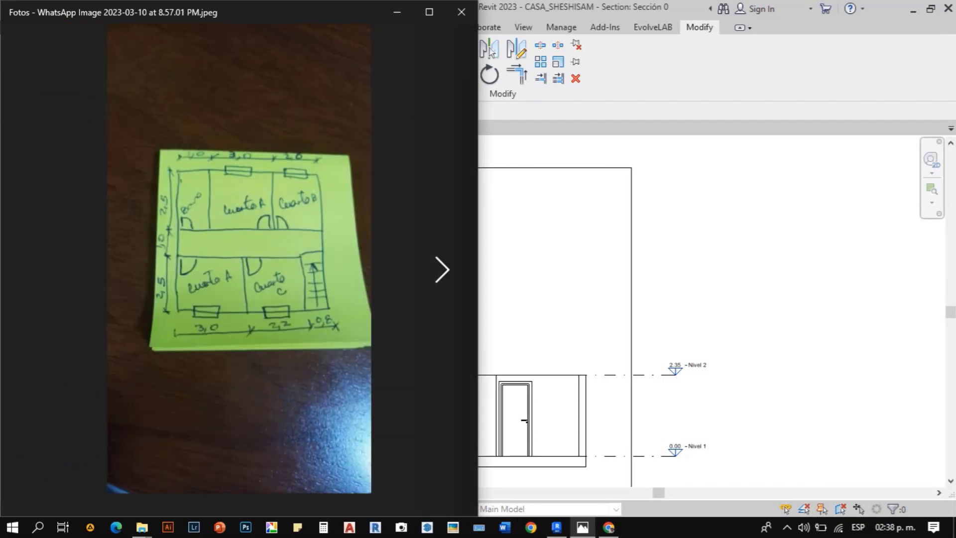
{"action": "key", "text": "Left"}
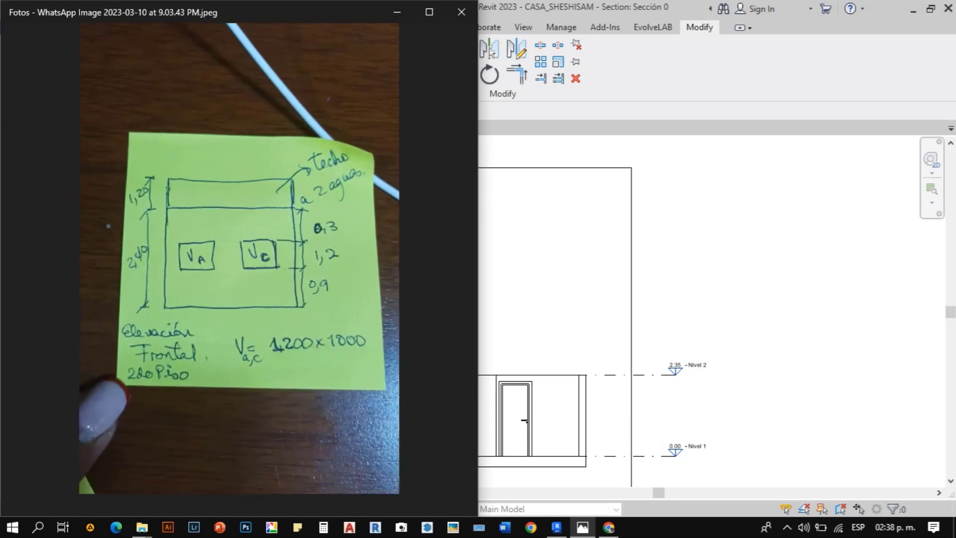
- Switch back to Revit and copy level Nivel 2 straight up by 2.4 m to create the roof level
{"action": "key", "text": "alt+Tab"}
{"action": "scroll", "coordinate": [567, 358], "scroll_direction": "up", "scroll_amount": 2}
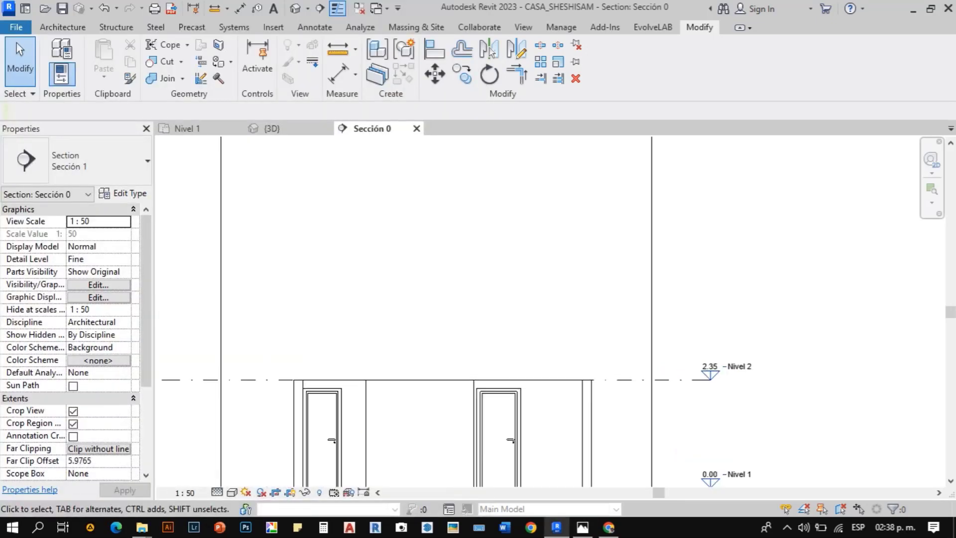
{"action": "left_click", "coordinate": [272, 380]}
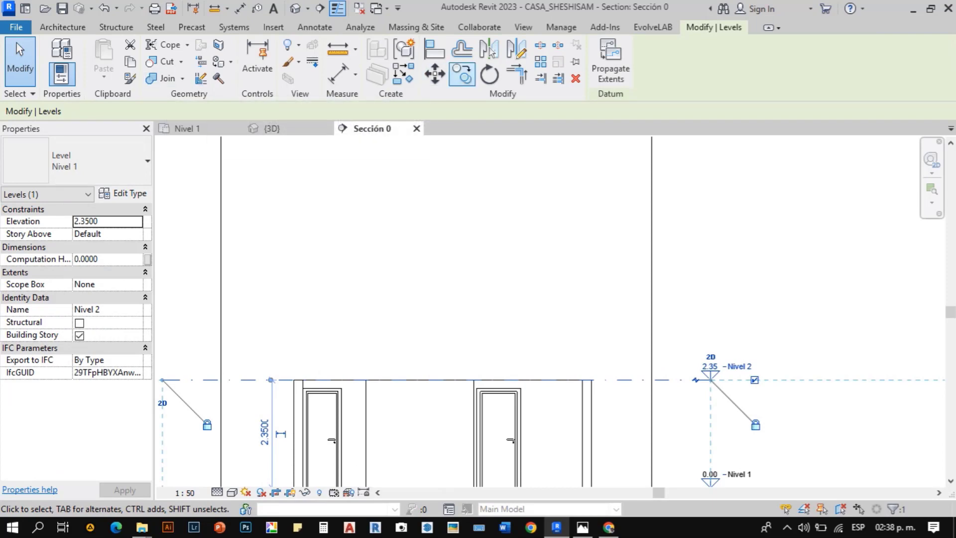
{"action": "left_click", "coordinate": [462, 74]}
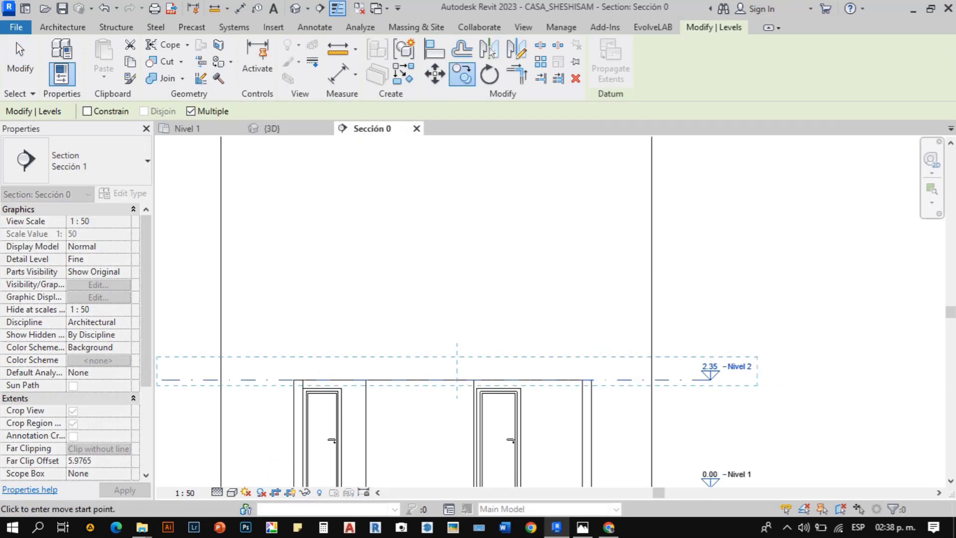
{"action": "left_click", "coordinate": [624, 380]}
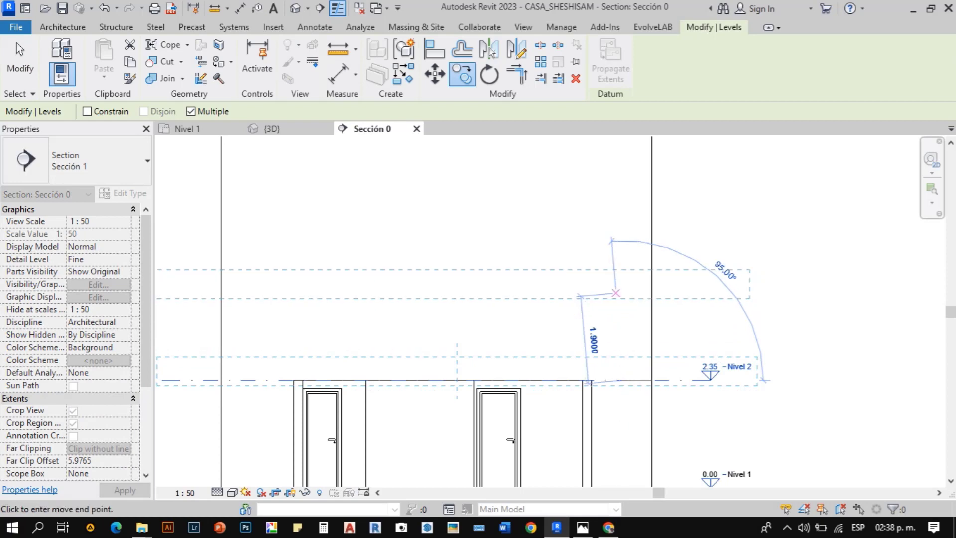
{"action": "type", "text": "2."}
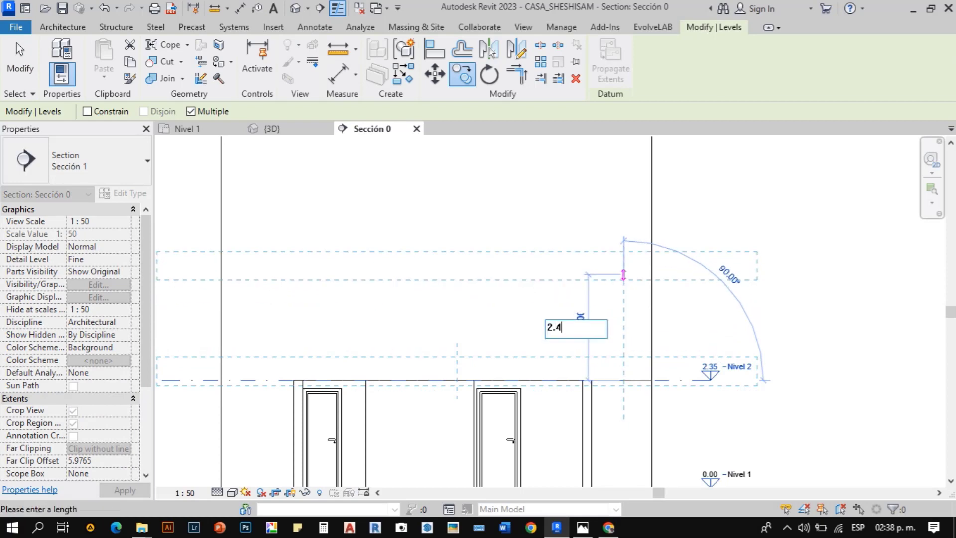
{"action": "type", "text": "4"}
{"action": "key", "text": "Return"}
{"action": "key", "text": "Escape"}
{"action": "key", "text": "Escape"}
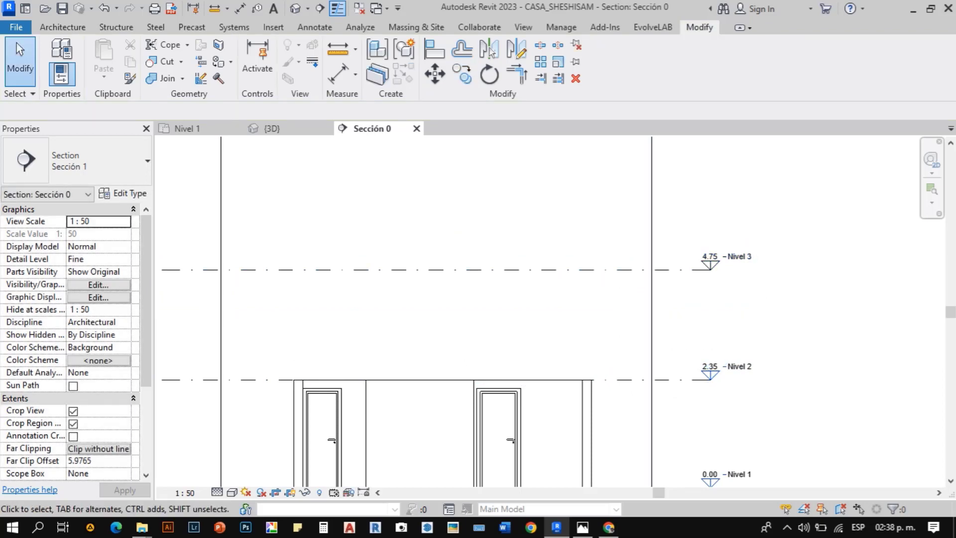
- Rename the topmost level, at elevation 4.75, as Cubierta
{"action": "scroll", "coordinate": [715, 304], "scroll_direction": "up", "scroll_amount": 2}
{"action": "double_click", "coordinate": [752, 230]}
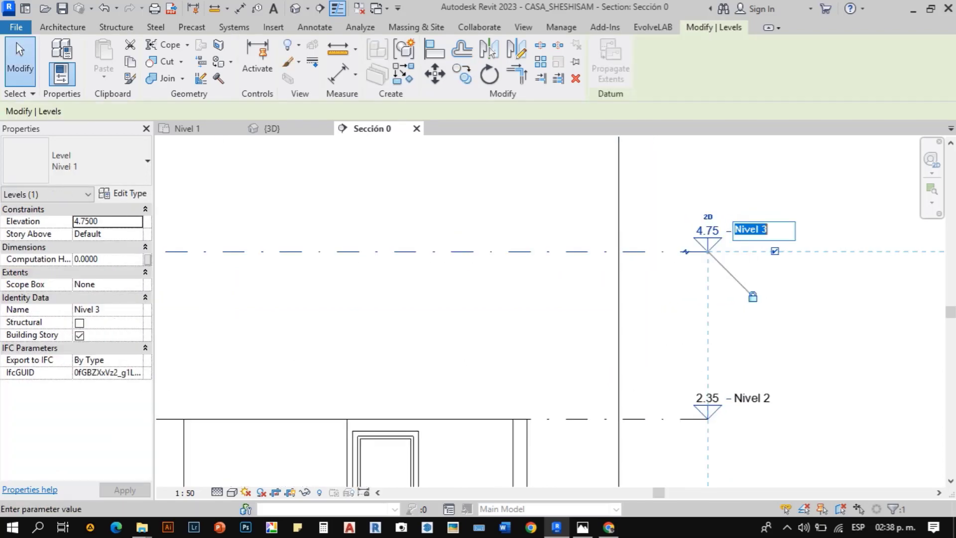
{"action": "type", "text": "Cu"}
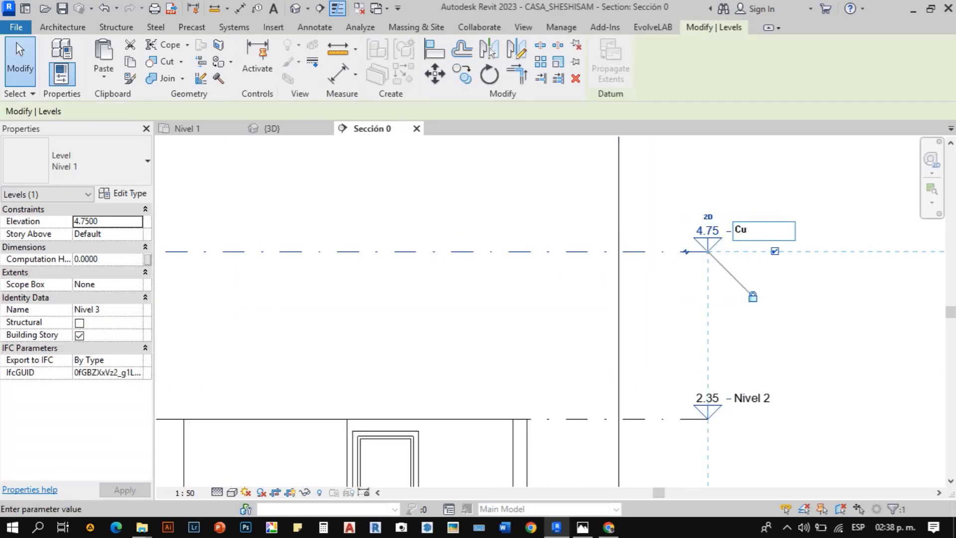
{"action": "type", "text": "bierta"}
{"action": "key", "text": "Return"}
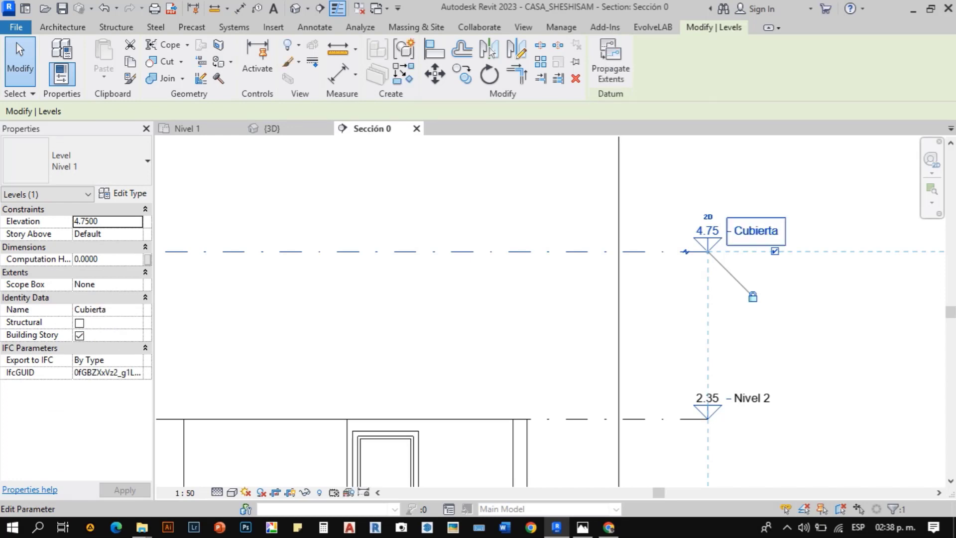
- Rename level Nivel 2, at elevation 2.35, as Planta Alta without renaming its corresponding views
{"action": "left_click", "coordinate": [790, 277]}
{"action": "scroll", "coordinate": [787, 274], "scroll_direction": "down", "scroll_amount": 2}
{"action": "scroll", "coordinate": [777, 373], "scroll_direction": "up", "scroll_amount": 2}
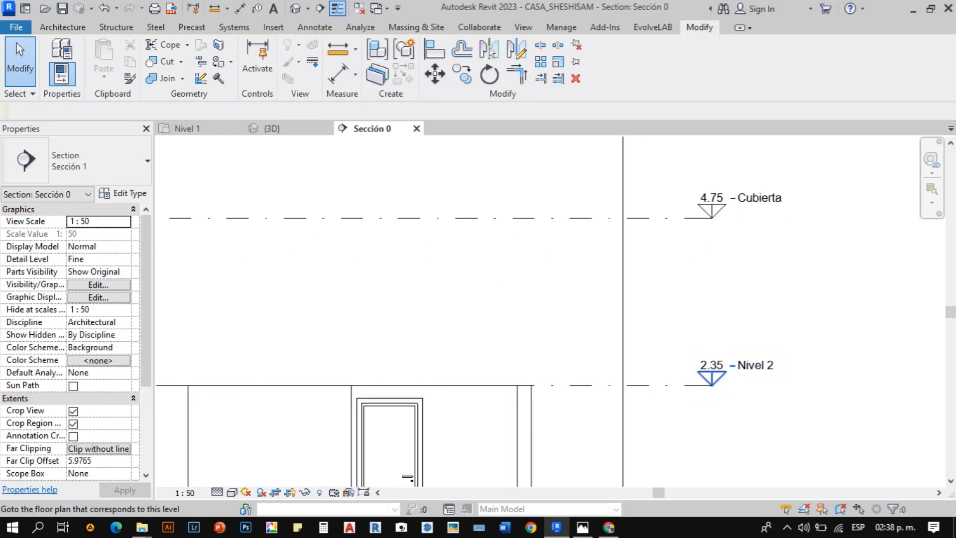
{"action": "left_click", "coordinate": [754, 365]}
{"action": "left_click", "coordinate": [755, 364]}
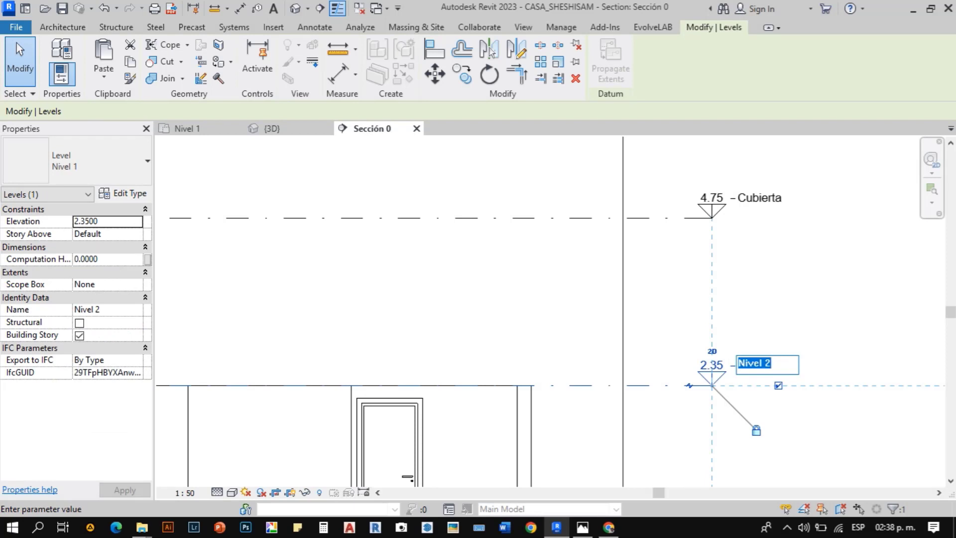
{"action": "left_click_drag", "start_coordinate": [773, 363], "coordinate": [738, 364]}
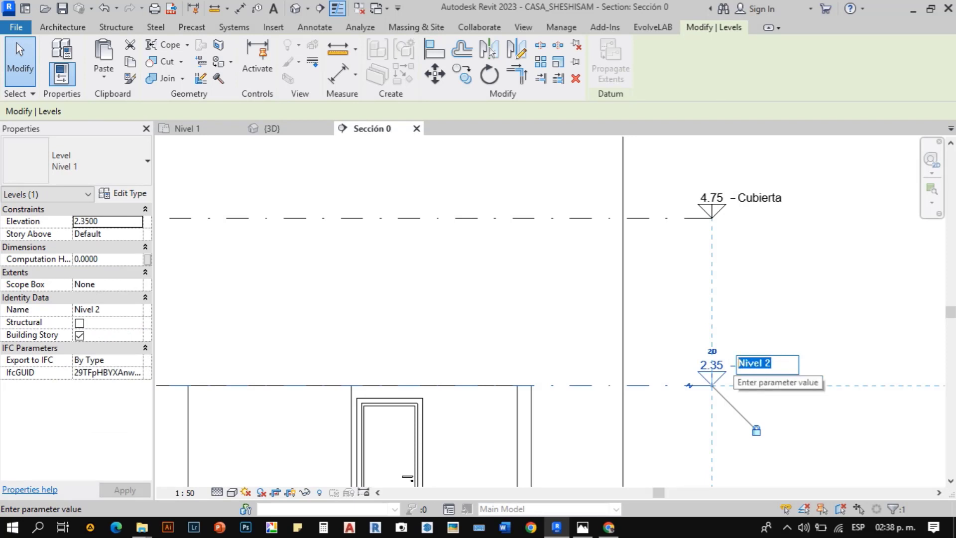
{"action": "type", "text": "P"}
{"action": "key", "text": "BackSpace"}
{"action": "type", "text": "Pl"}
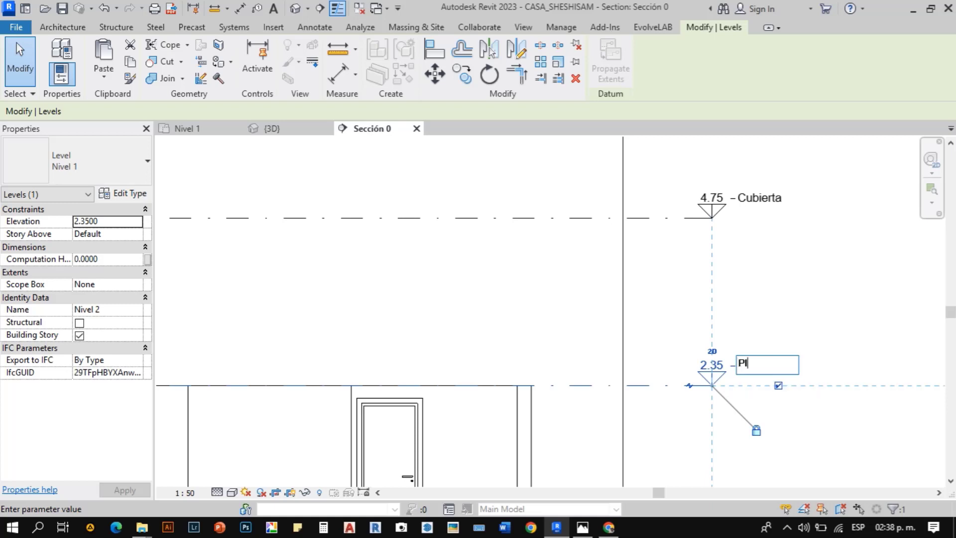
{"action": "type", "text": "anta Alta"}
{"action": "key", "text": "Return"}
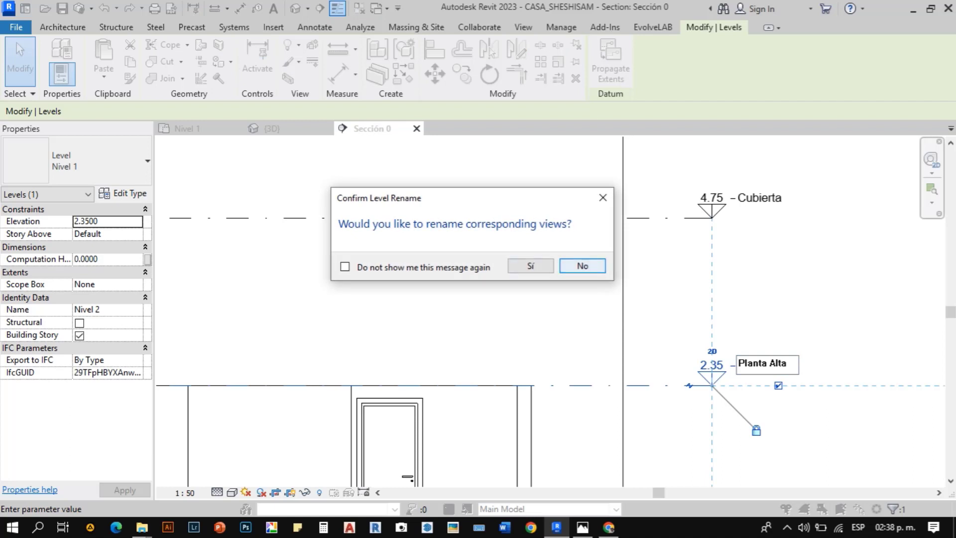
{"action": "key", "text": "Return"}
{"action": "scroll", "coordinate": [761, 378], "scroll_direction": "down", "scroll_amount": 1}
{"action": "key", "text": "Escape"}
{"action": "scroll", "coordinate": [747, 389], "scroll_direction": "down", "scroll_amount": 1}
{"action": "scroll", "coordinate": [765, 406], "scroll_direction": "up", "scroll_amount": 3}
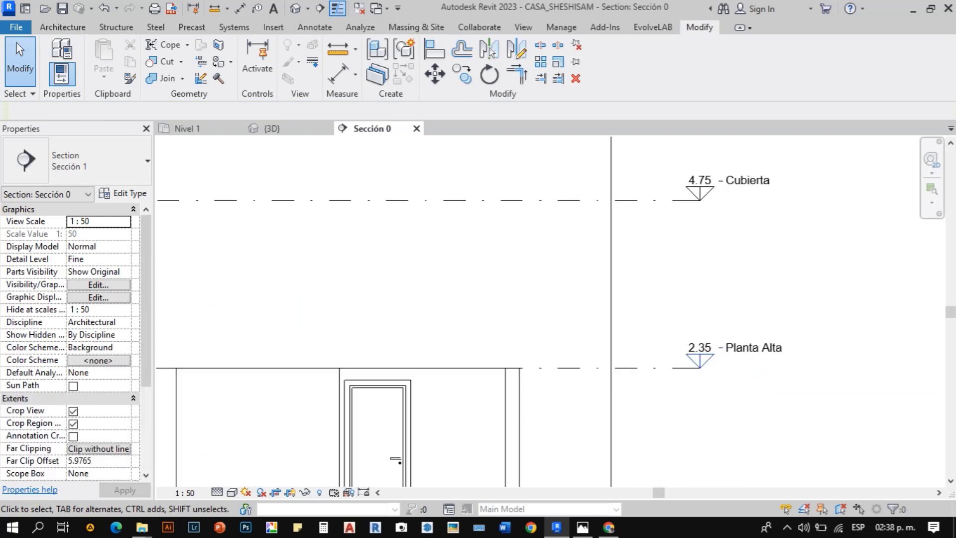
- Rename level Nivel 1, at elevation 0.00, as Planta Baja without renaming its corresponding views
{"action": "scroll", "coordinate": [730, 341], "scroll_direction": "down", "scroll_amount": 2}
{"action": "left_click", "coordinate": [730, 455]}
{"action": "left_click", "coordinate": [731, 454]}
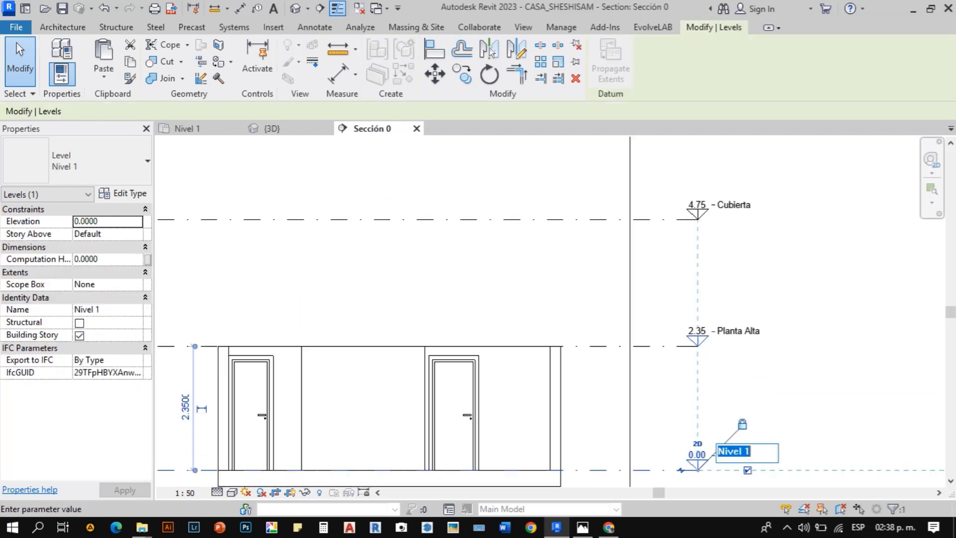
{"action": "type", "text": "Planta Baja"}
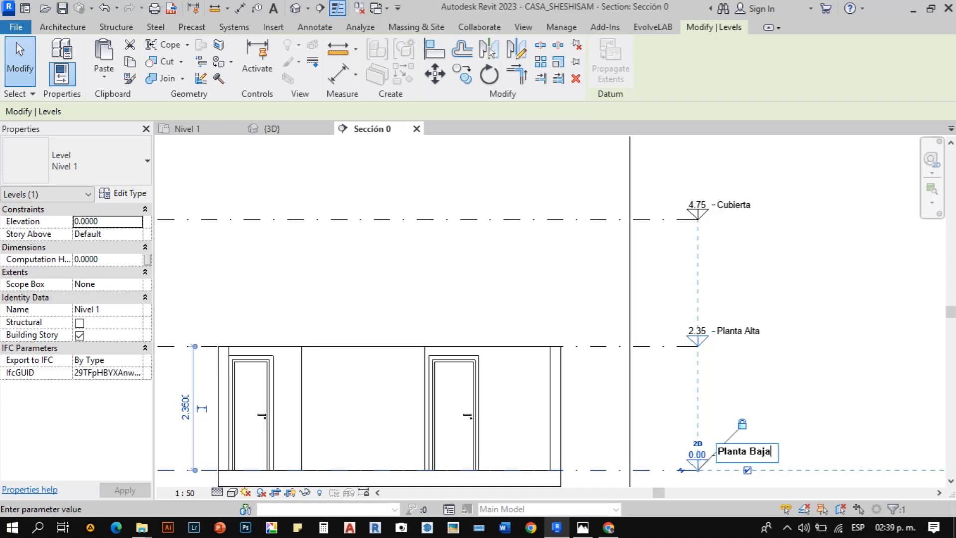
{"action": "key", "text": "Return"}
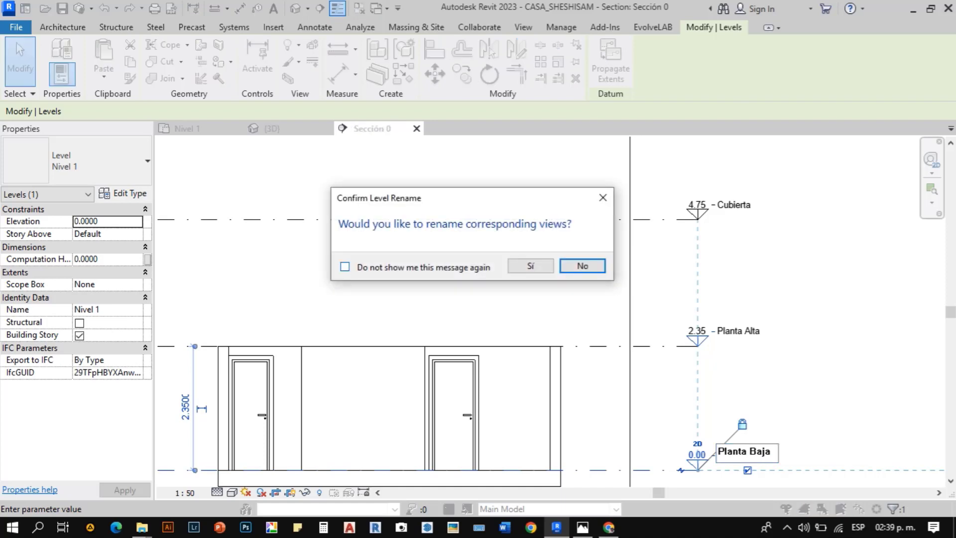
{"action": "left_click", "coordinate": [583, 266]}
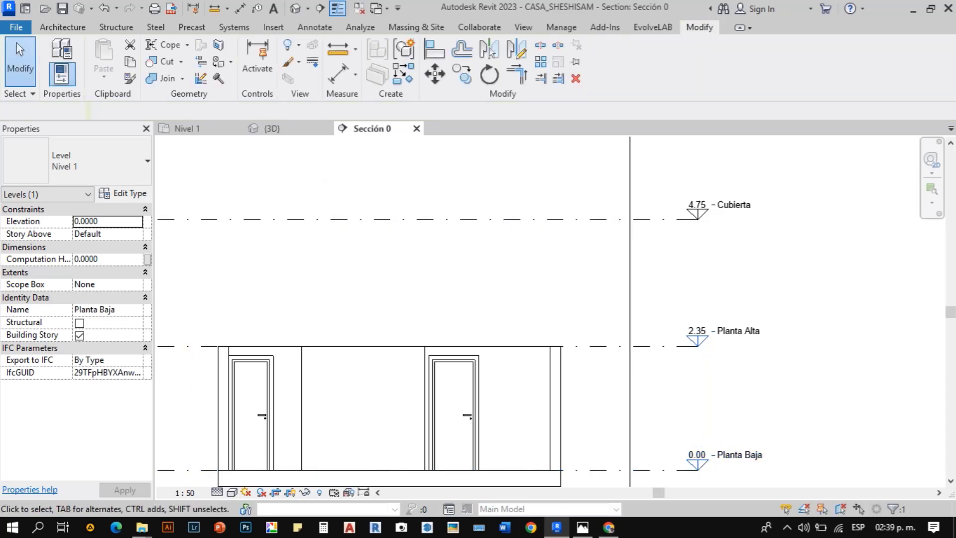
{"action": "scroll", "coordinate": [802, 369], "scroll_direction": "down", "scroll_amount": 2}
{"action": "middle_click_drag", "start_coordinate": [802, 369], "coordinate": [802, 368]}
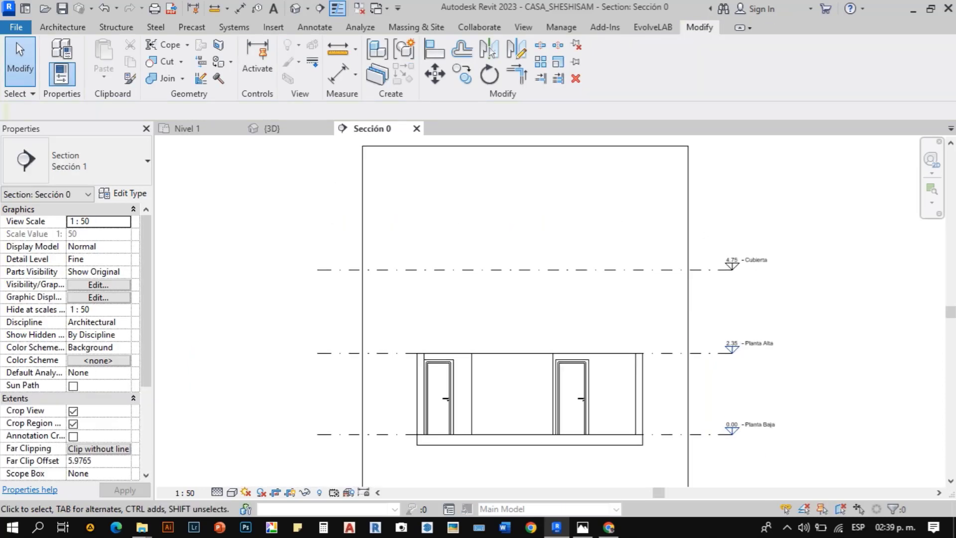
- Open the 3D view, set its projection mode to Orthographic and turn the model to show its front
{"action": "left_click", "coordinate": [296, 8]}
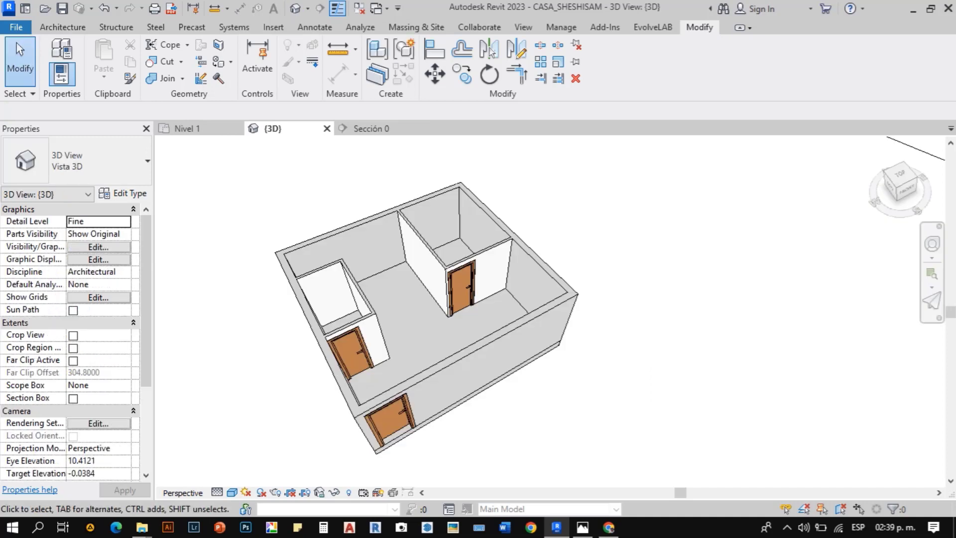
{"action": "scroll", "coordinate": [498, 359], "scroll_direction": "down", "scroll_amount": 2}
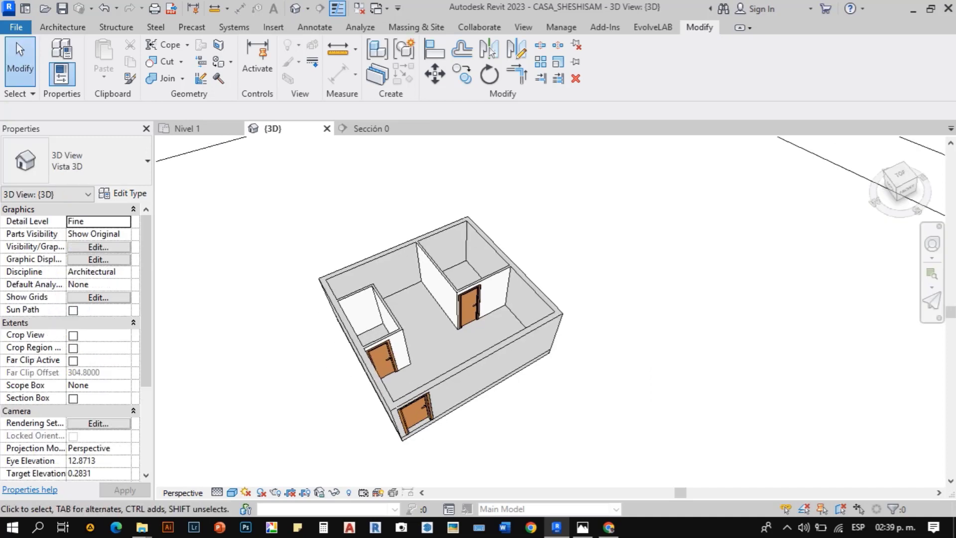
{"action": "scroll", "coordinate": [75, 344], "scroll_direction": "down", "scroll_amount": 1}
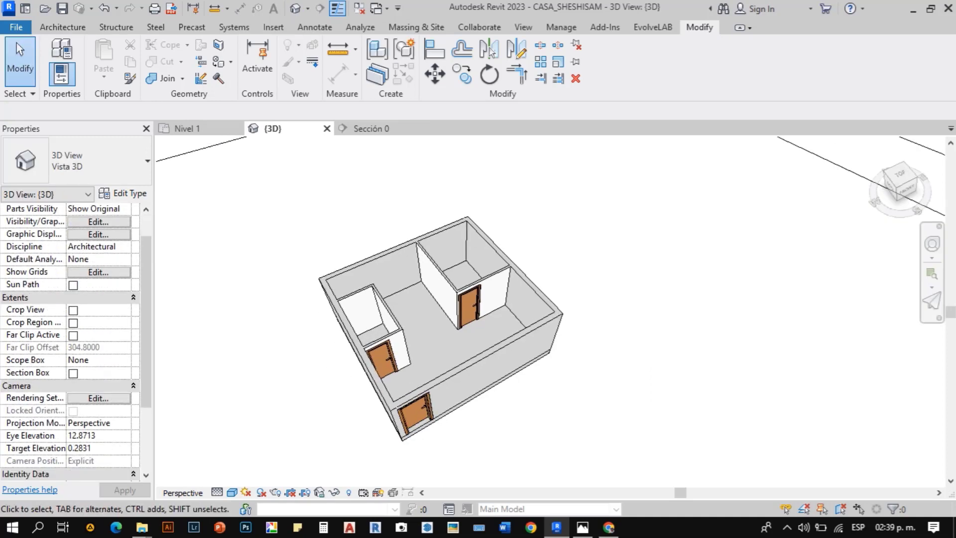
{"action": "left_click", "coordinate": [100, 423]}
{"action": "left_click", "coordinate": [99, 434]}
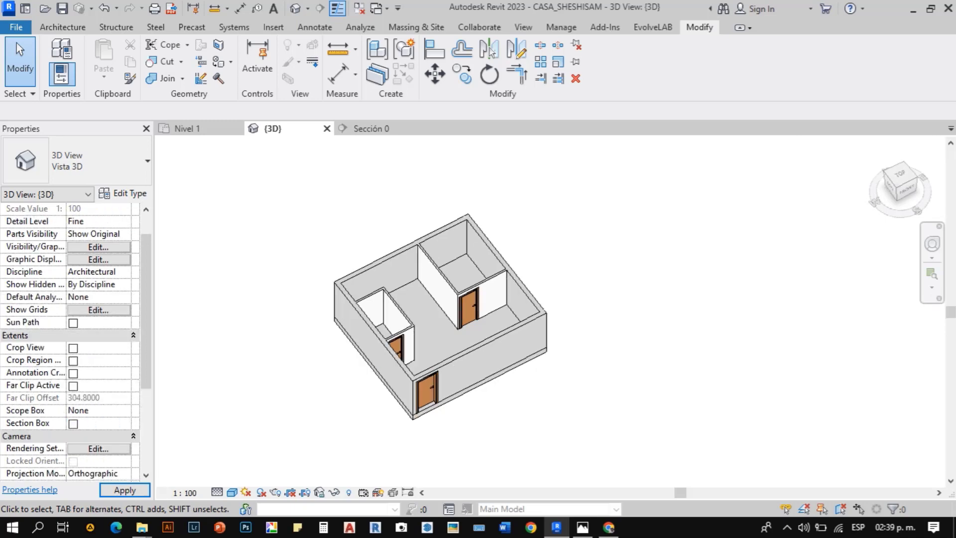
{"action": "middle_click_drag", "start_coordinate": [558, 309], "coordinate": [468, 296], "text": "shift"}
{"action": "scroll", "coordinate": [523, 249], "scroll_direction": "up", "scroll_amount": 5}
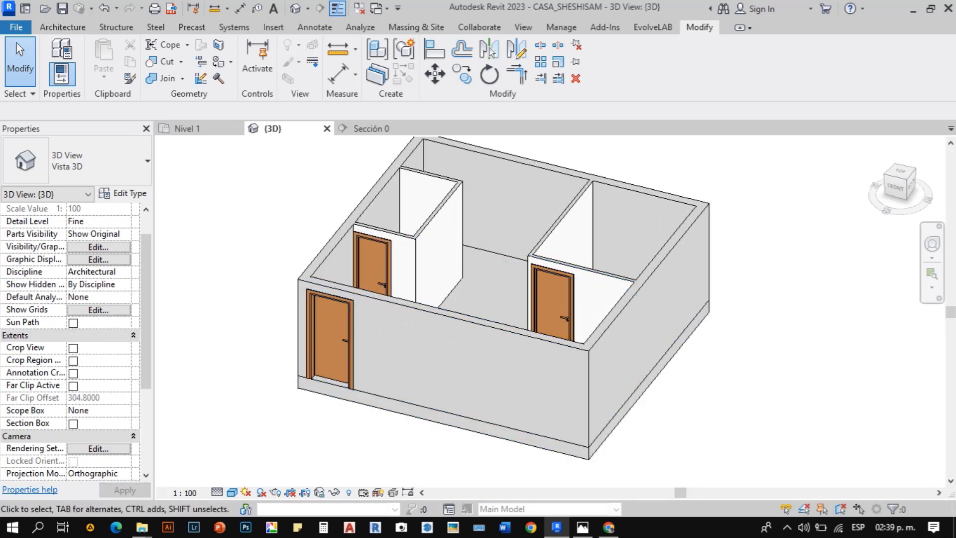
{"action": "scroll", "coordinate": [369, 420], "scroll_direction": "down", "scroll_amount": 2}
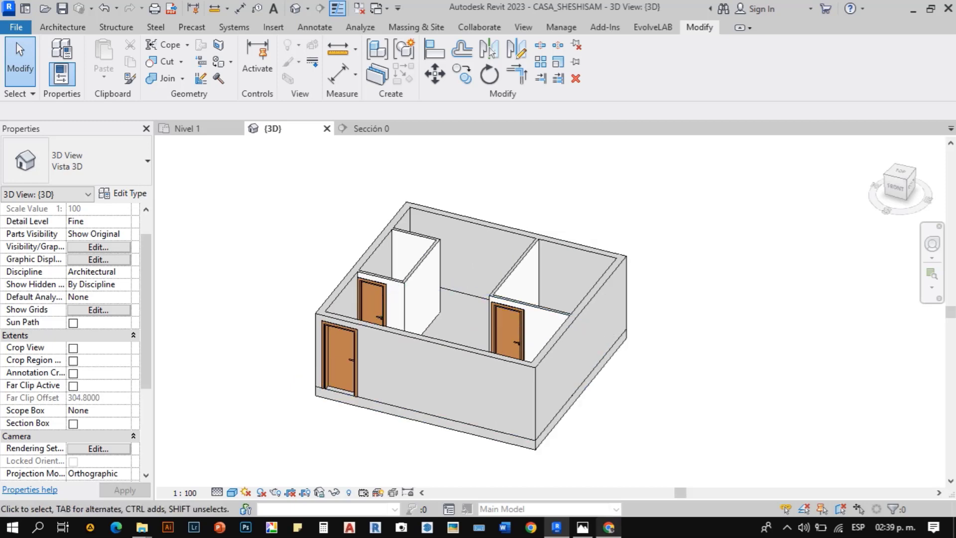
{"action": "mouse_move", "coordinate": [609, 527]}
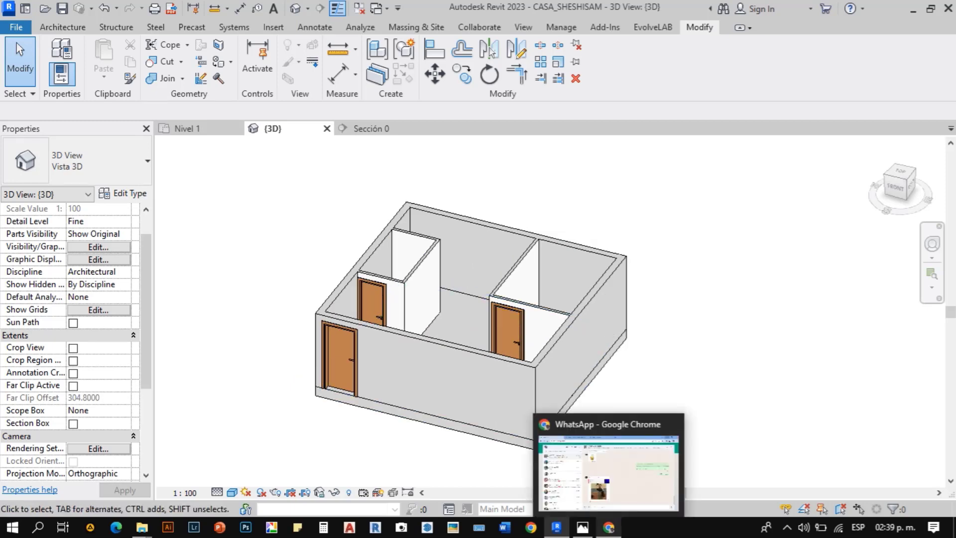
- Display the Project Browser from the ground floor plan and open the Nivel 2 floor plan
{"action": "left_click", "coordinate": [185, 128]}
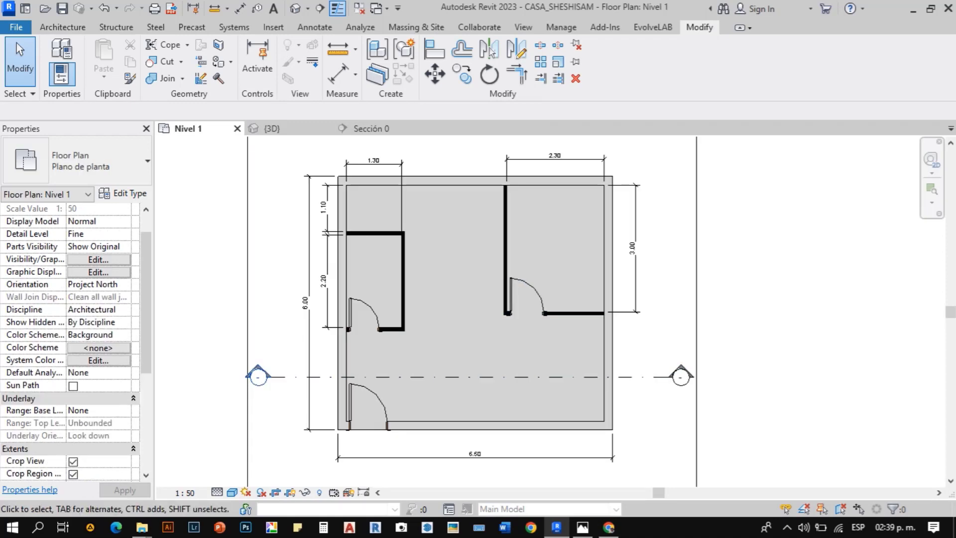
{"action": "right_click", "coordinate": [738, 284]}
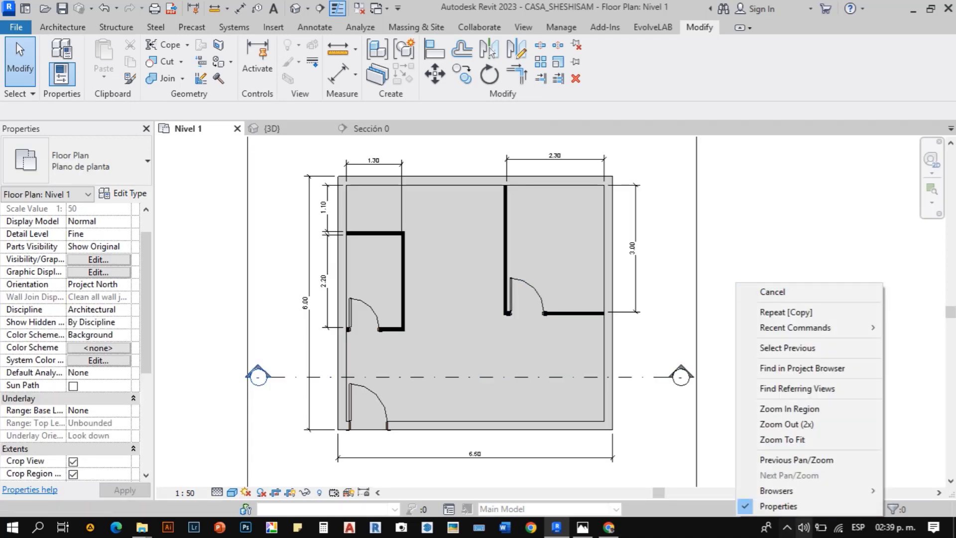
{"action": "mouse_move", "coordinate": [792, 490]}
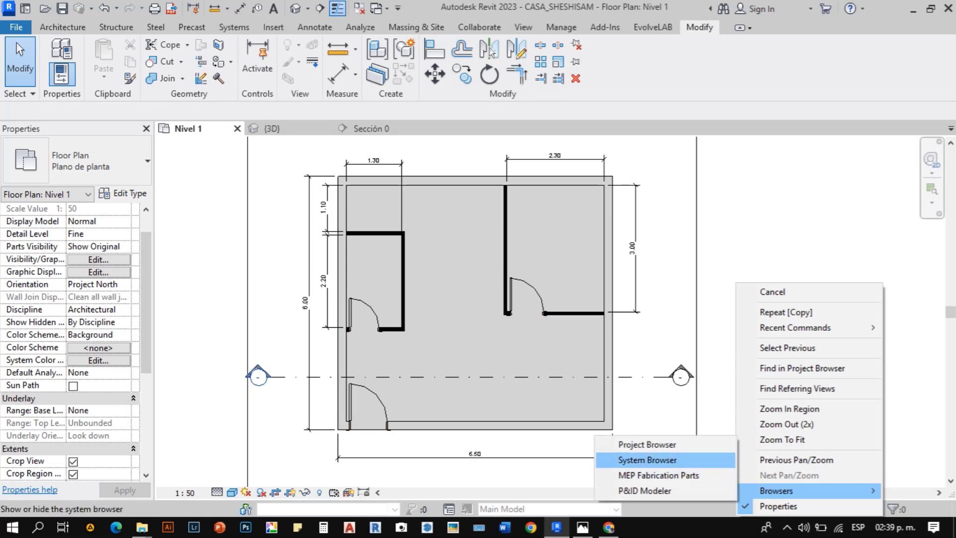
{"action": "left_click", "coordinate": [647, 444]}
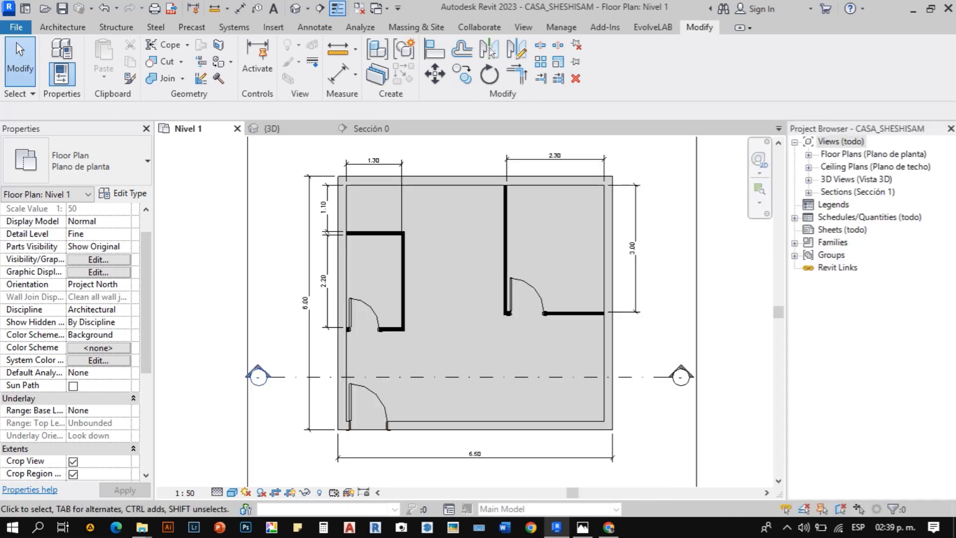
{"action": "left_click", "coordinate": [809, 155]}
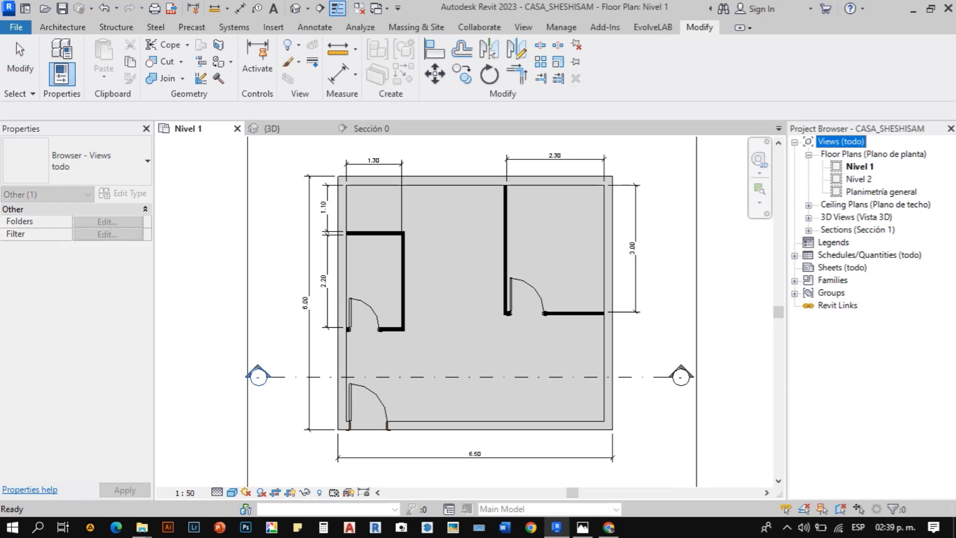
{"action": "double_click", "coordinate": [859, 179]}
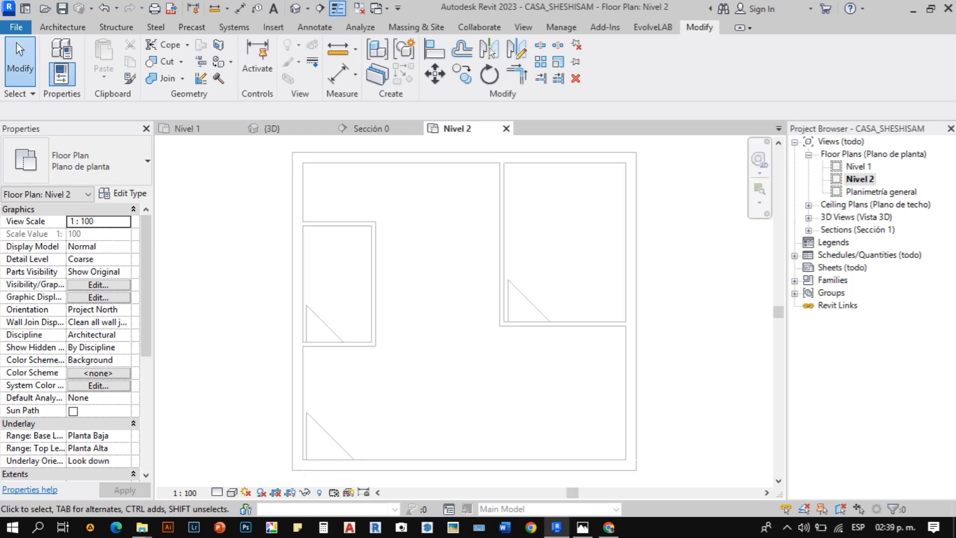
- Set the detail level of the Nivel 2 floor plan to Fine
{"action": "scroll", "coordinate": [406, 351], "scroll_direction": "down", "scroll_amount": 2}
{"action": "scroll", "coordinate": [460, 330], "scroll_direction": "up", "scroll_amount": 1}
{"action": "left_click", "coordinate": [217, 492]}
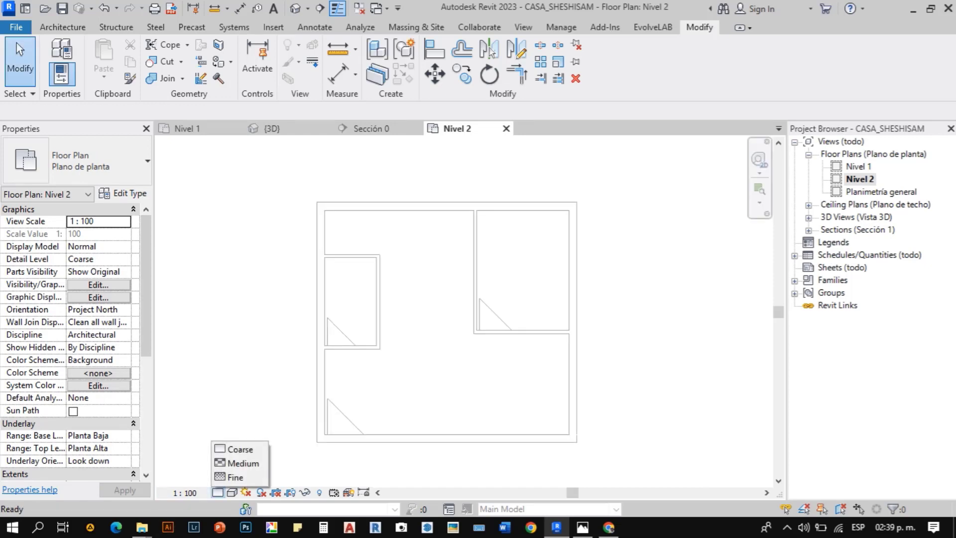
{"action": "left_click", "coordinate": [235, 477]}
{"action": "scroll", "coordinate": [261, 374], "scroll_direction": "down", "scroll_amount": 1}
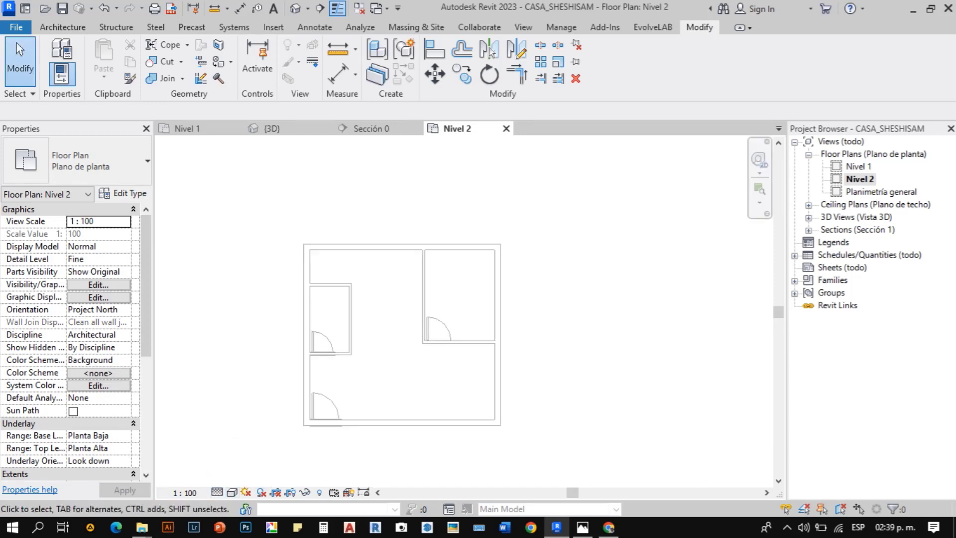
- Start a structural floor on level Planta Alta using the floor type Solera - 8 cm
{"action": "key", "text": "s"}
{"action": "key", "text": "b"}
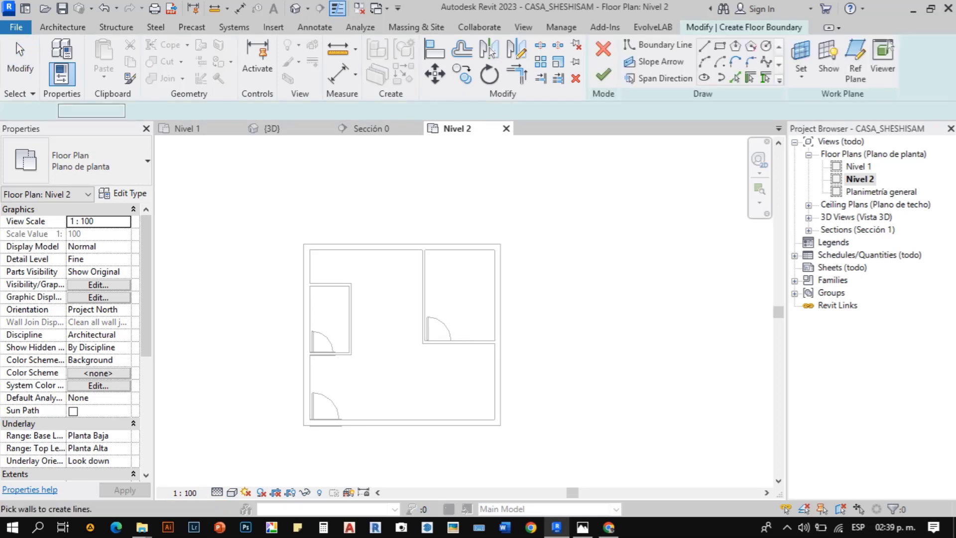
{"action": "left_click", "coordinate": [100, 164]}
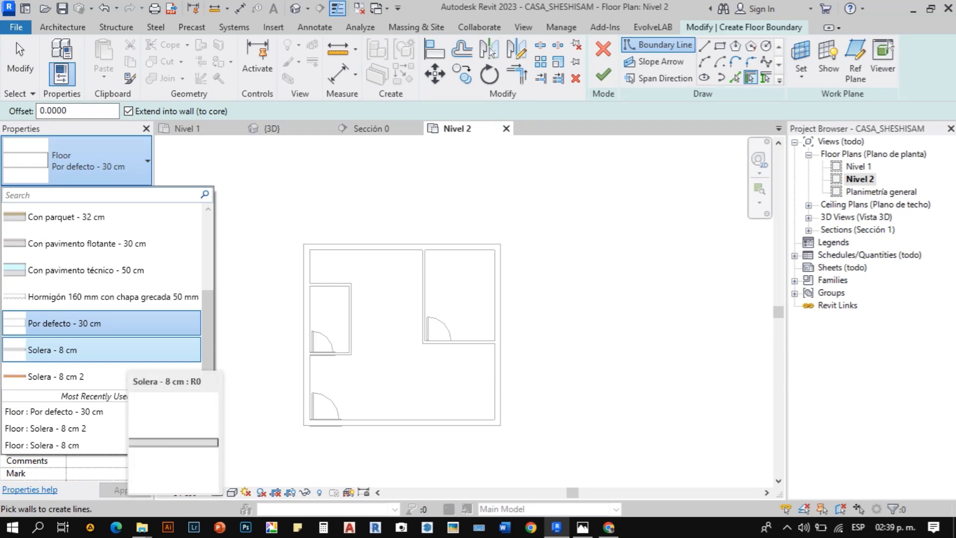
{"action": "scroll", "coordinate": [100, 299], "scroll_direction": "up", "scroll_amount": 3}
{"action": "scroll", "coordinate": [100, 299], "scroll_direction": "down", "scroll_amount": 3}
{"action": "left_click", "coordinate": [99, 350]}
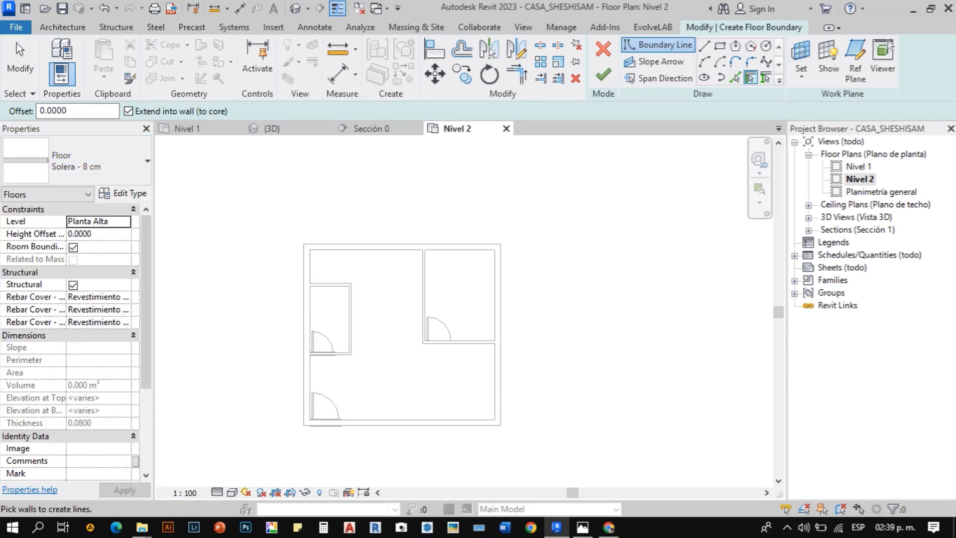
{"action": "left_click", "coordinate": [123, 193]}
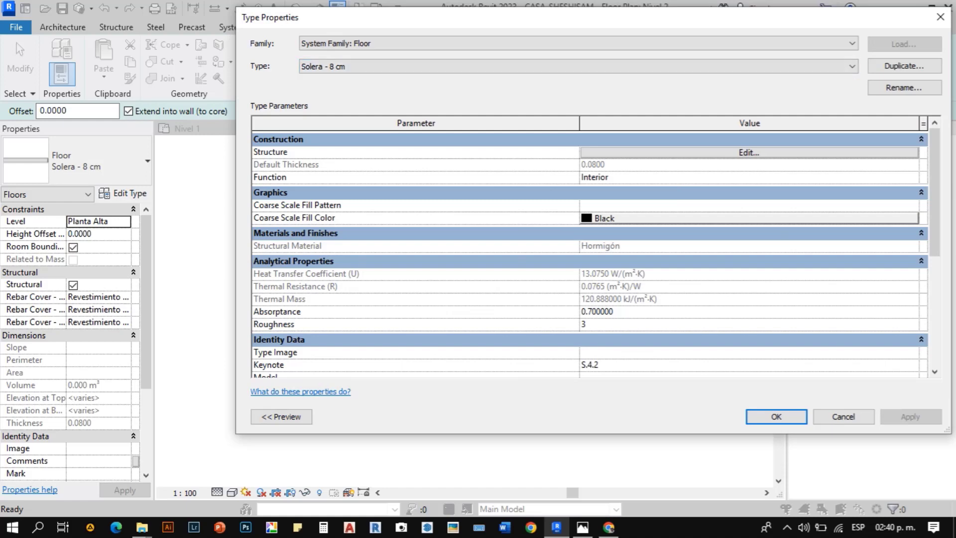
{"action": "left_click", "coordinate": [844, 417]}
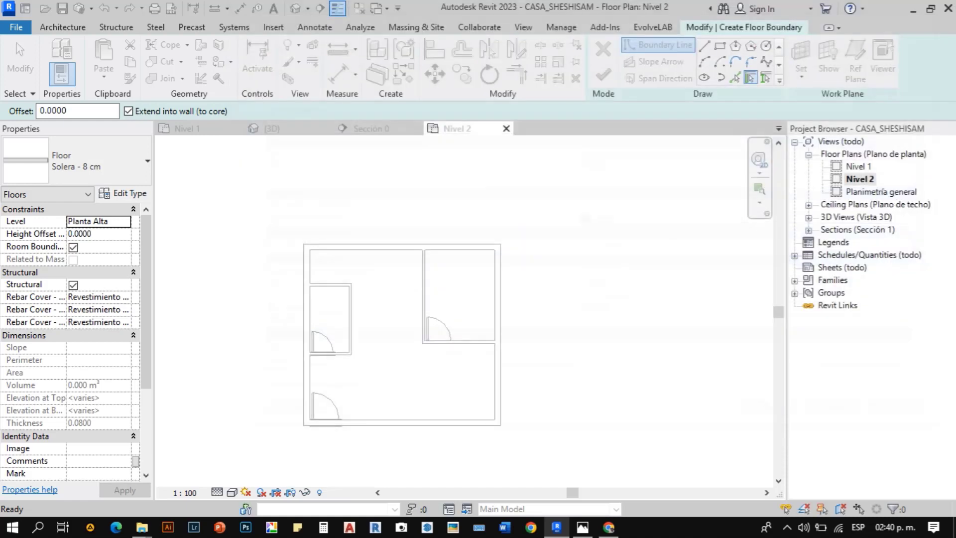
{"action": "left_click", "coordinate": [100, 161]}
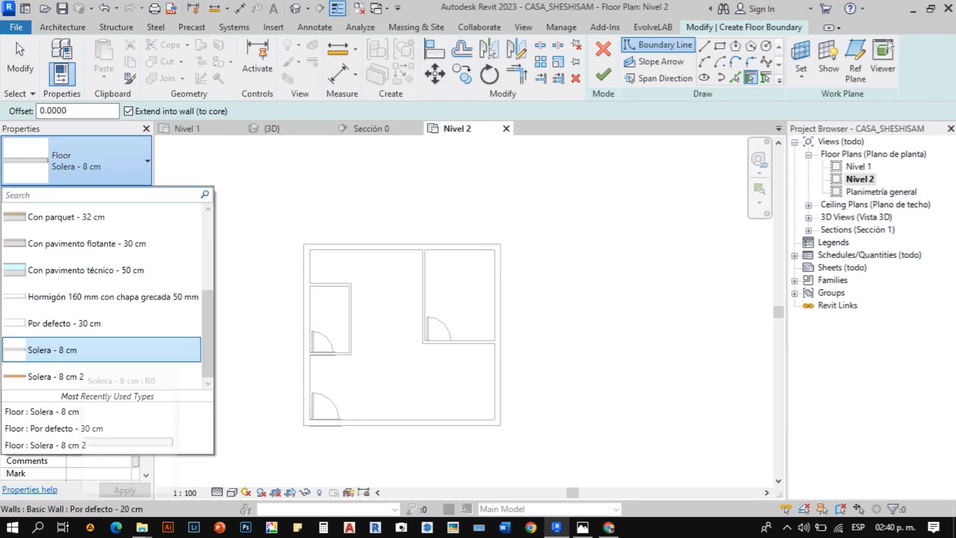
{"action": "scroll", "coordinate": [100, 344], "scroll_direction": "up", "scroll_amount": 2}
{"action": "scroll", "coordinate": [100, 347], "scroll_direction": "down", "scroll_amount": 5}
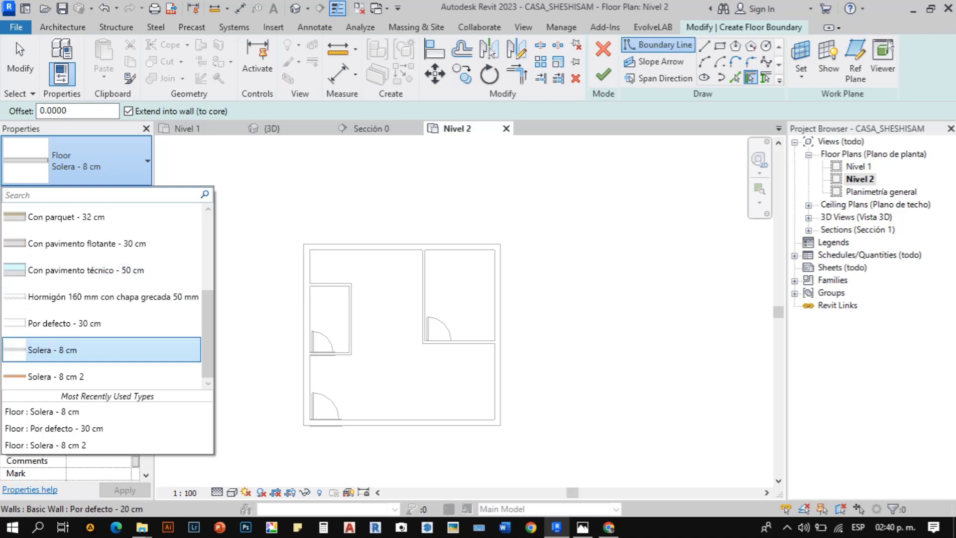
{"action": "left_click", "coordinate": [100, 353]}
- Rename the floor type Solera - 8 cm to LOSA DE ENTREPISO in its type properties
{"action": "left_click", "coordinate": [123, 194]}
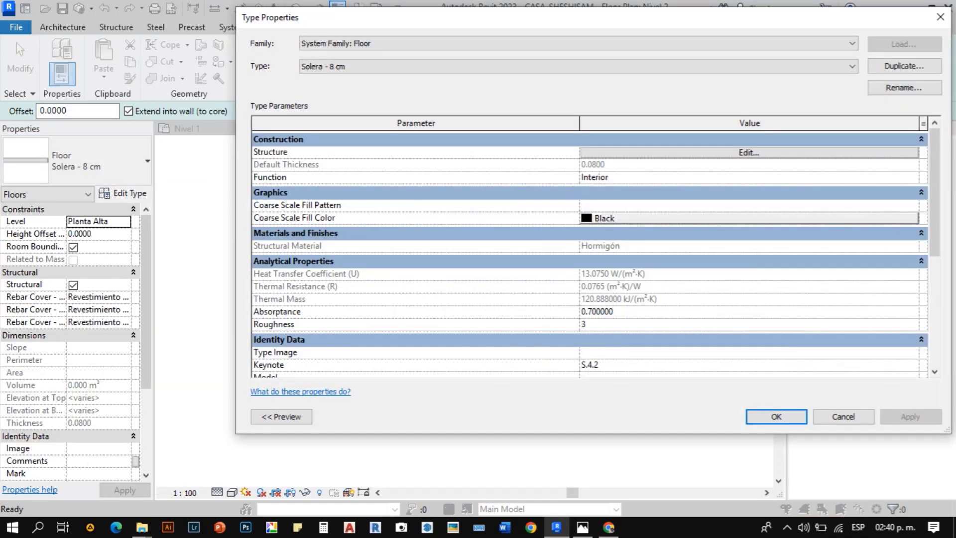
{"action": "left_click", "coordinate": [904, 87]}
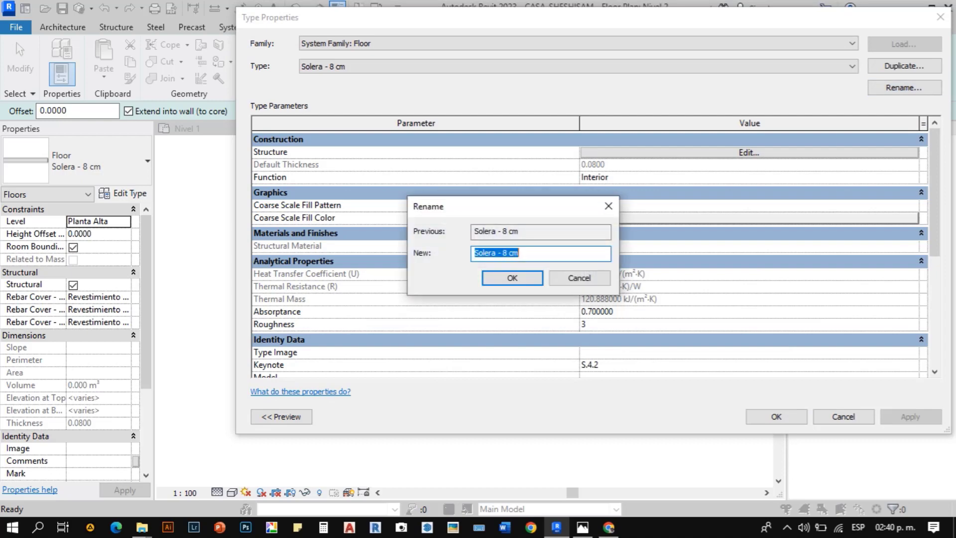
{"action": "type", "text": "lo"}
{"action": "key", "text": "BackSpace"}
{"action": "key", "text": "BackSpace"}
{"action": "type", "text": "Lo"}
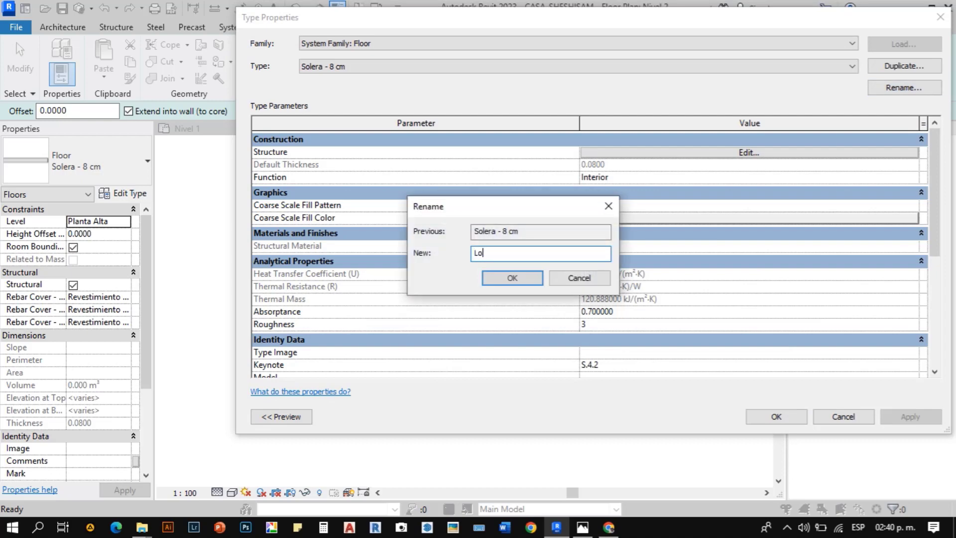
{"action": "key", "text": "BackSpace"}
{"action": "key", "text": "BackSpace"}
{"action": "type", "text": "LOSA DE ENT"}
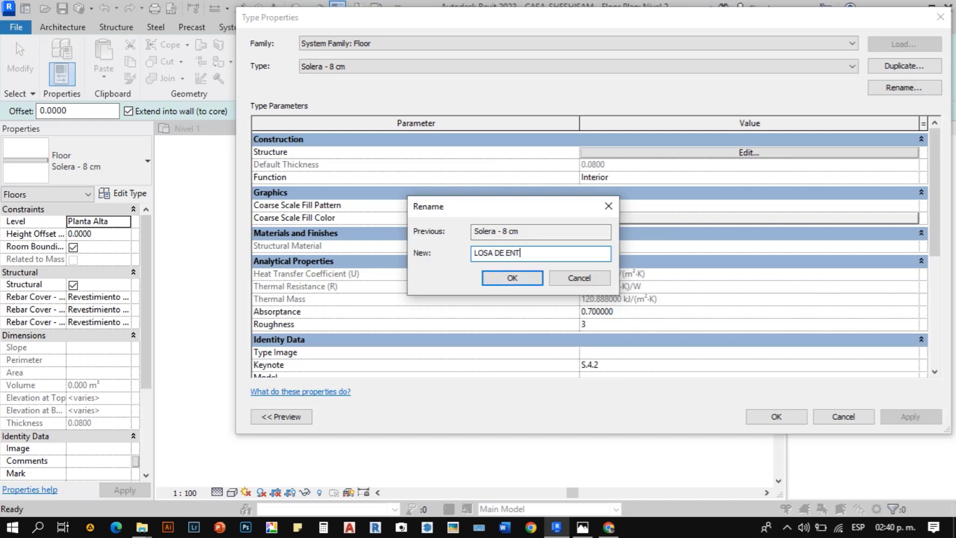
{"action": "type", "text": "ERPISO"}
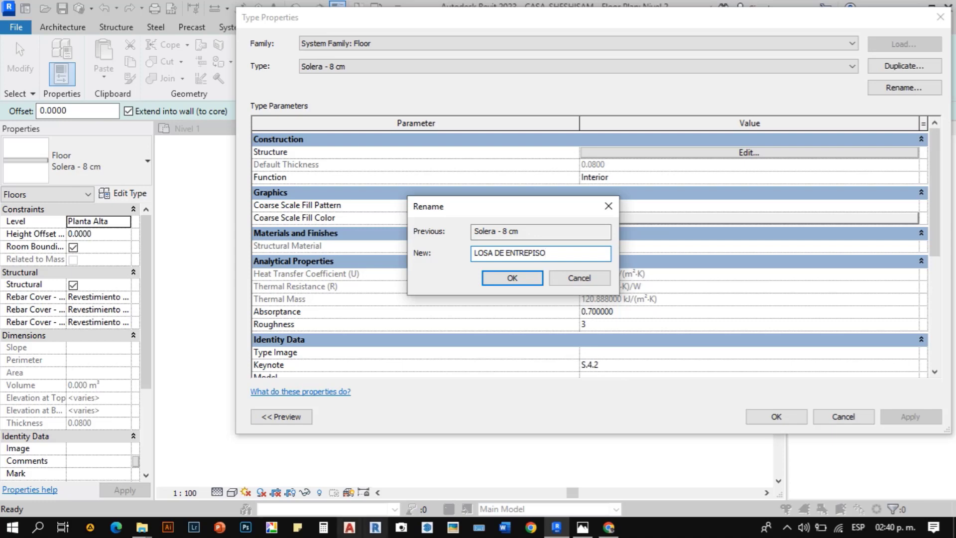
{"action": "key", "text": "Return"}
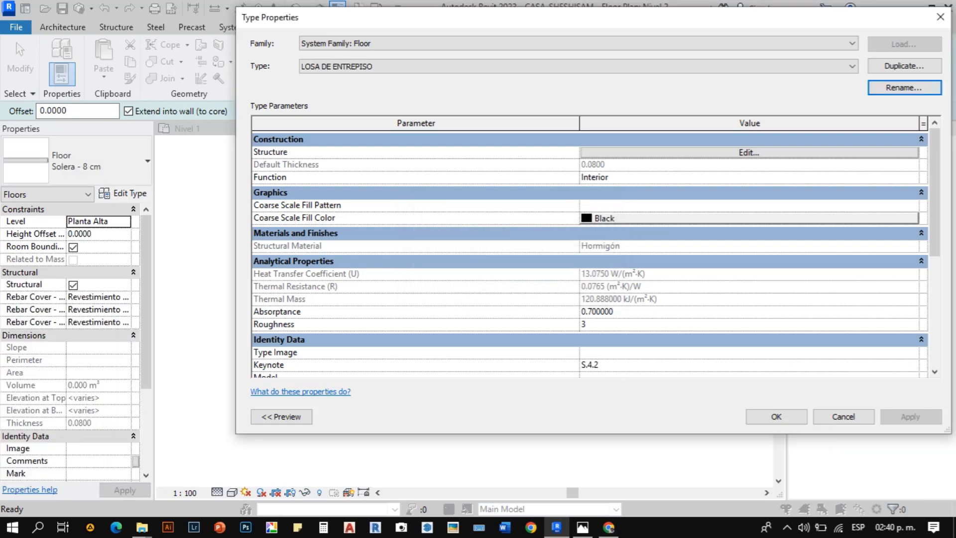
- Keep Hormigón as the material of the floor type's structural layer, set its thickness to 0.12 and accept the type properties
{"action": "left_click", "coordinate": [749, 152]}
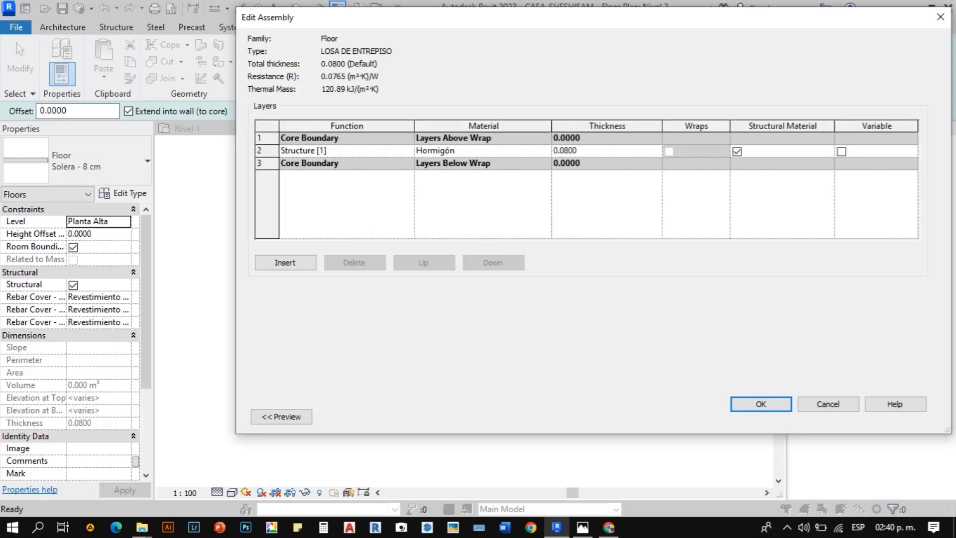
{"action": "left_click", "coordinate": [545, 150]}
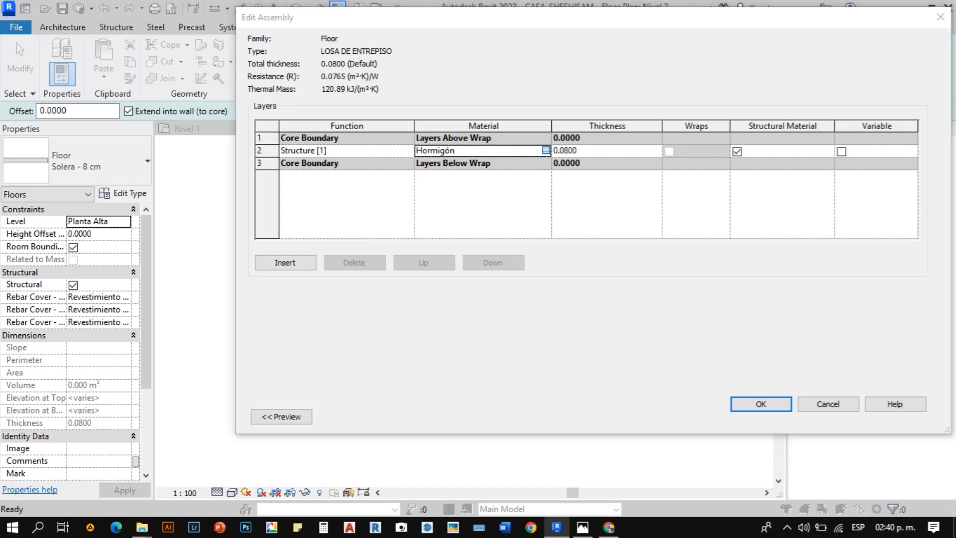
{"action": "left_click", "coordinate": [546, 150]}
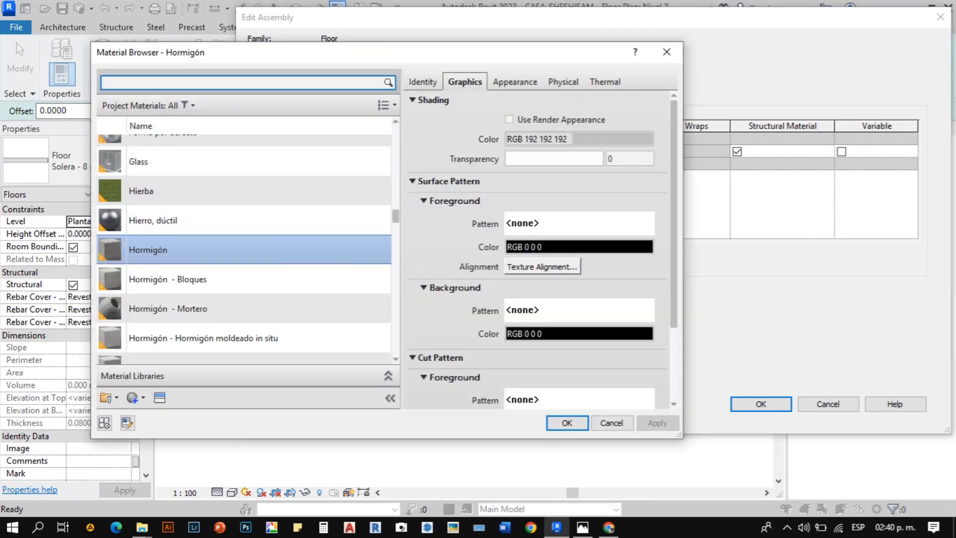
{"action": "left_click", "coordinate": [567, 423]}
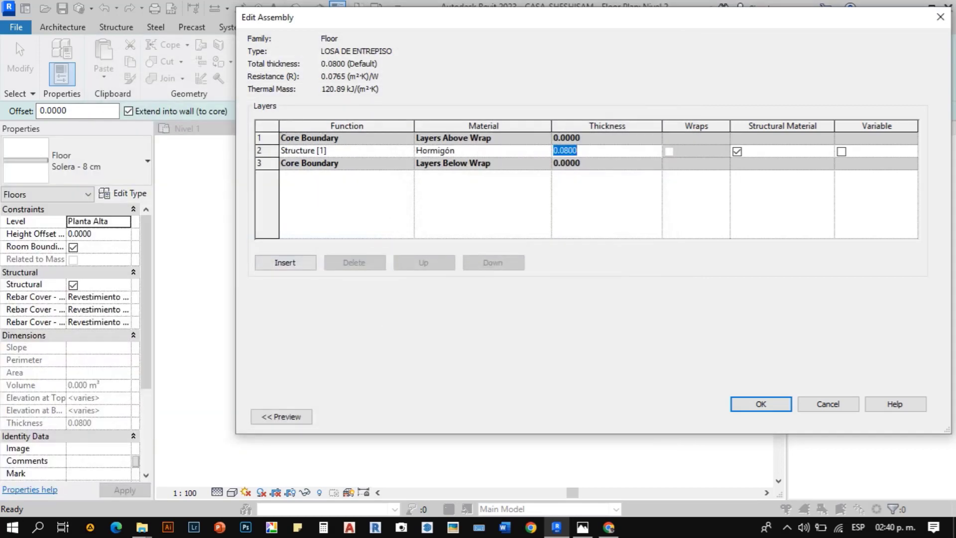
{"action": "type", "text": "0.12"}
{"action": "key", "text": "Tab"}
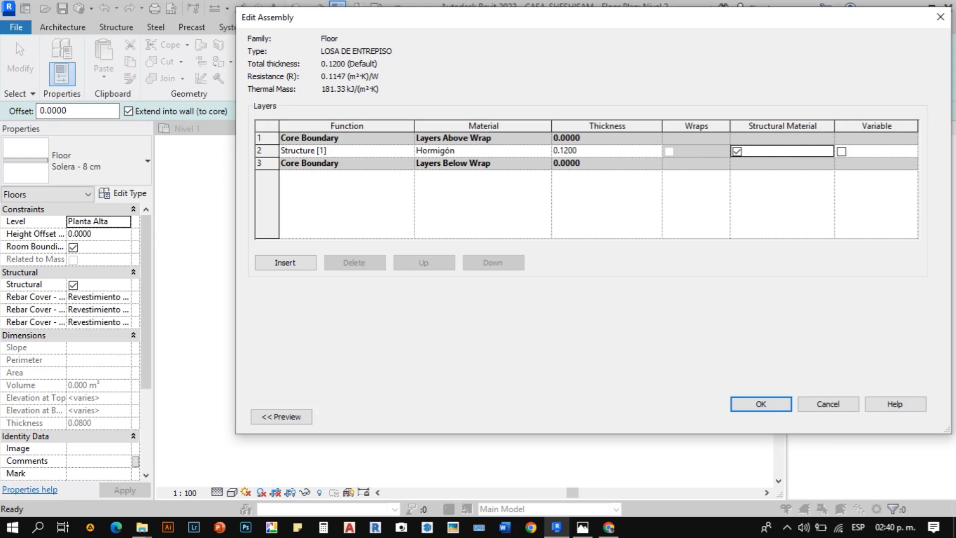
{"action": "key", "text": "Return"}
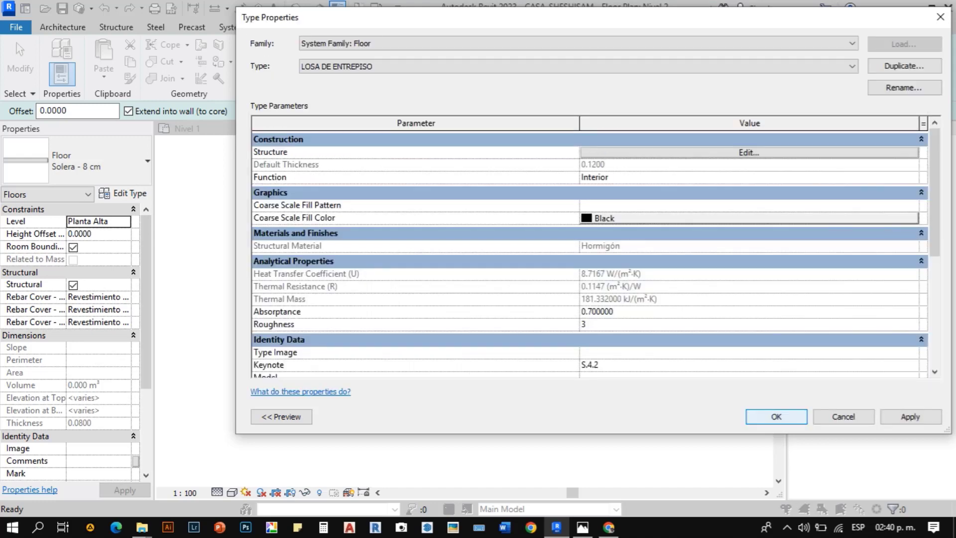
{"action": "key", "text": "Return"}
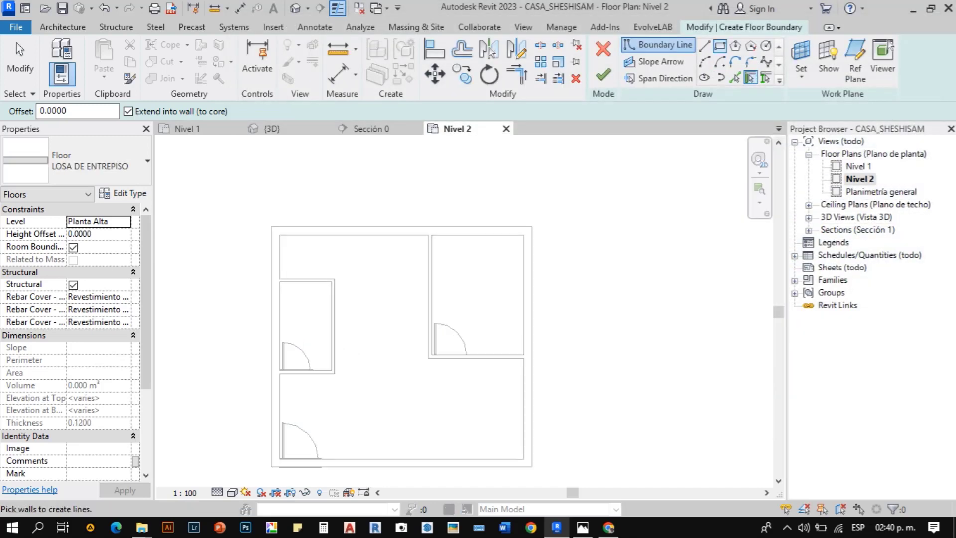
- Sketch a rectangular floor boundary along the outer wall corners and finish the slab without attaching the walls to its underside
{"action": "left_click", "coordinate": [721, 46]}
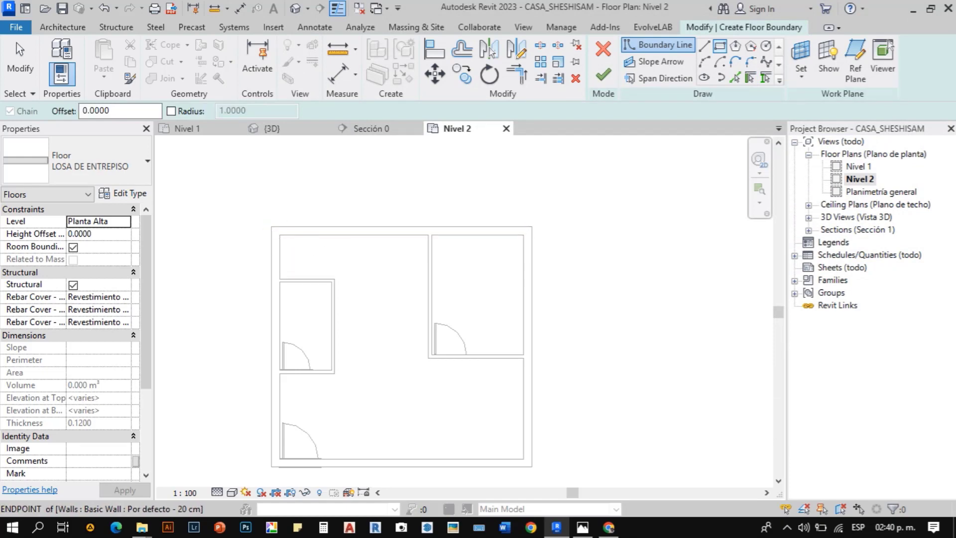
{"action": "left_click", "coordinate": [271, 227]}
{"action": "left_click", "coordinate": [532, 466]}
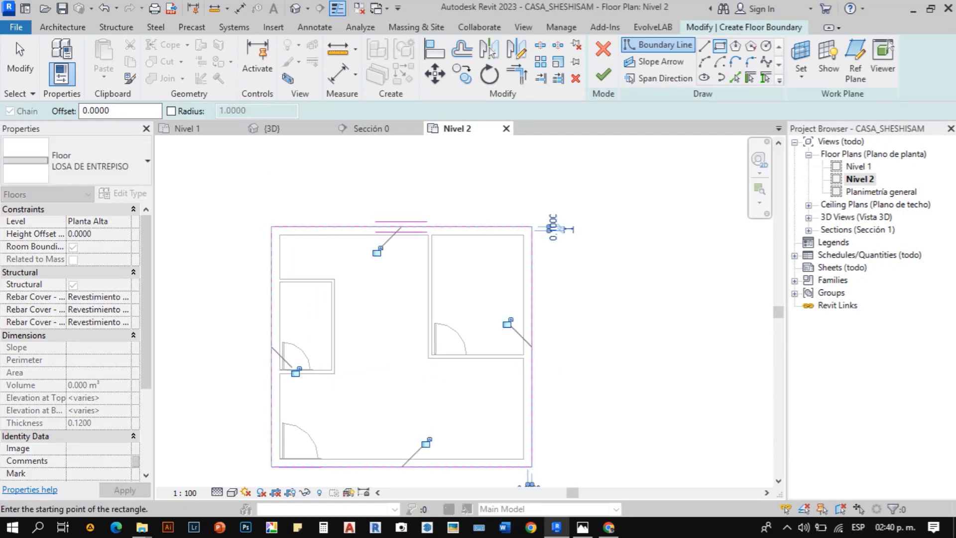
{"action": "left_click", "coordinate": [603, 75]}
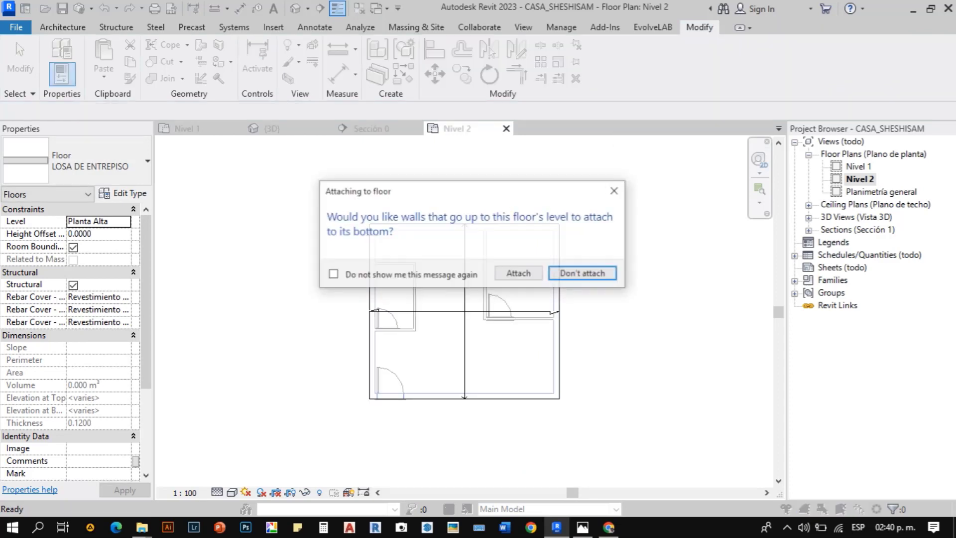
{"action": "left_click", "coordinate": [584, 274]}
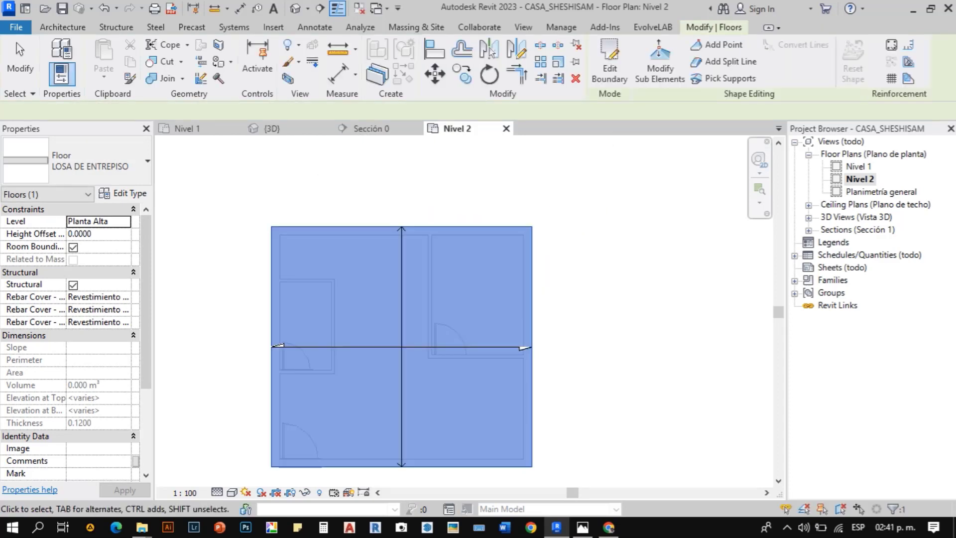
{"action": "left_click", "coordinate": [402, 319]}
{"action": "key", "text": "Escape"}
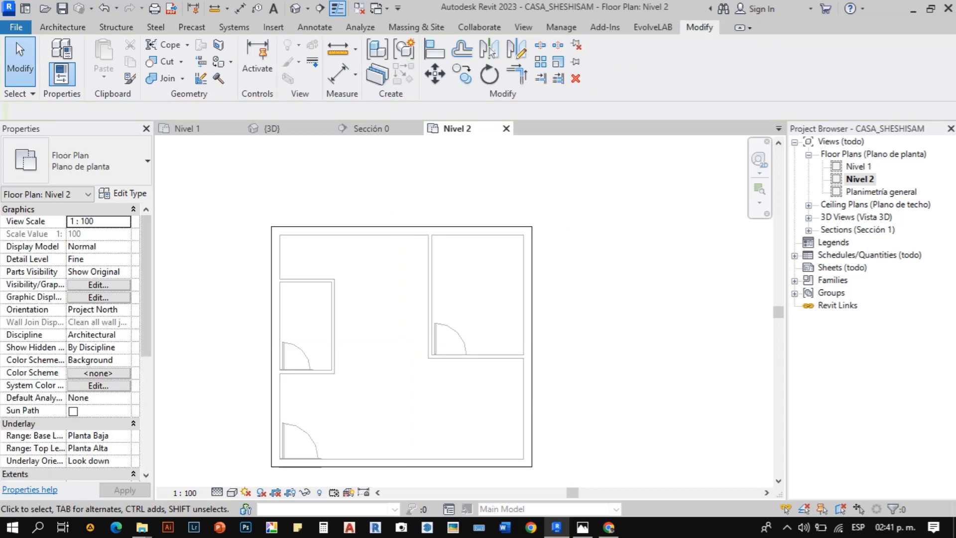
- Check the new slab in 3D and align its underside with the Planta Alta level in section Sección 0
{"action": "left_click", "coordinate": [295, 9]}
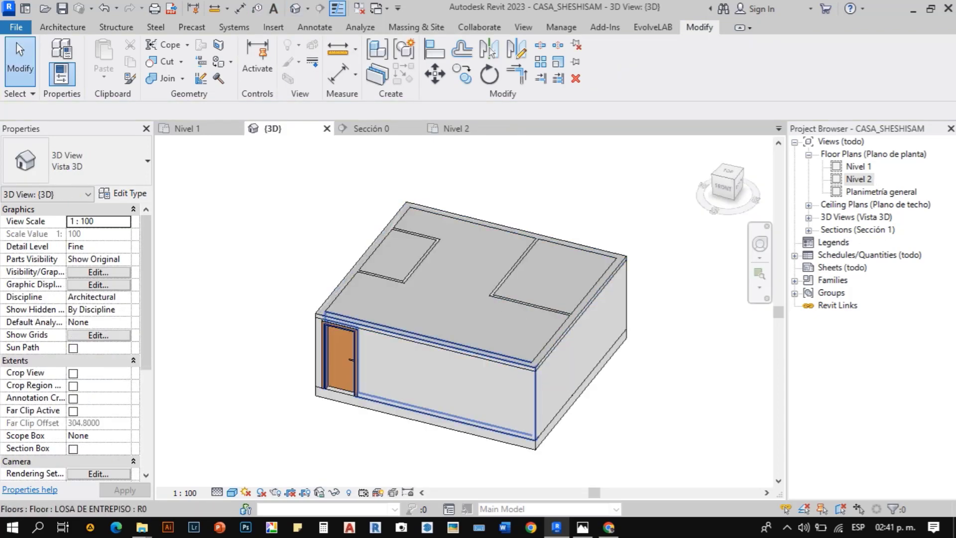
{"action": "scroll", "coordinate": [472, 334], "scroll_direction": "up", "scroll_amount": 4}
{"action": "key", "text": "a"}
{"action": "key", "text": "l"}
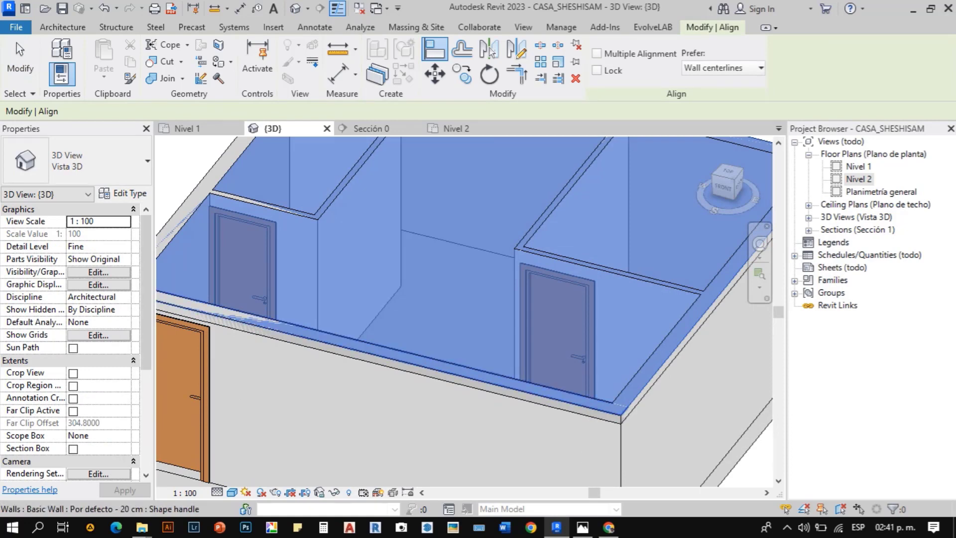
{"action": "scroll", "coordinate": [550, 393], "scroll_direction": "down", "scroll_amount": 4}
{"action": "left_click", "coordinate": [373, 128]}
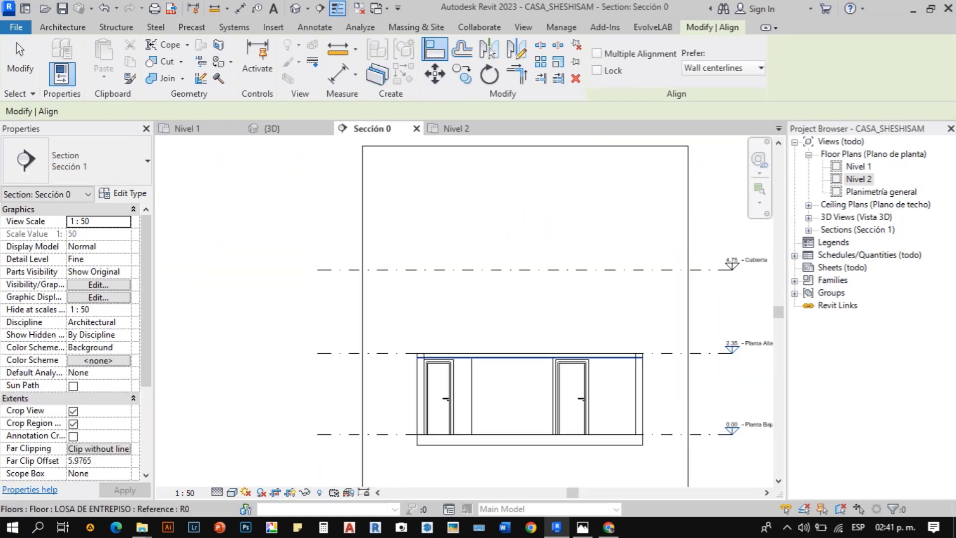
{"action": "scroll", "coordinate": [473, 349], "scroll_direction": "up", "scroll_amount": 4}
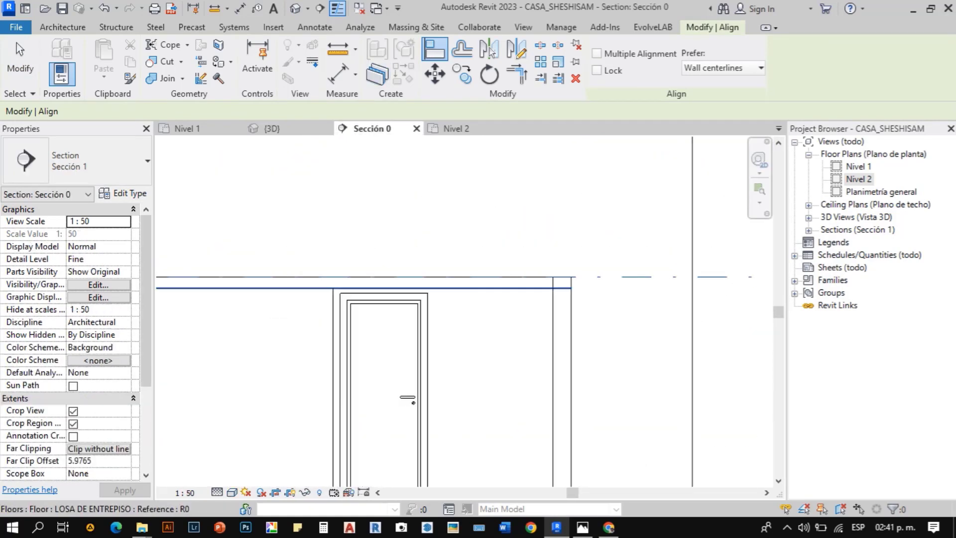
{"action": "scroll", "coordinate": [566, 308], "scroll_direction": "down", "scroll_amount": 4}
{"action": "key", "text": "Escape"}
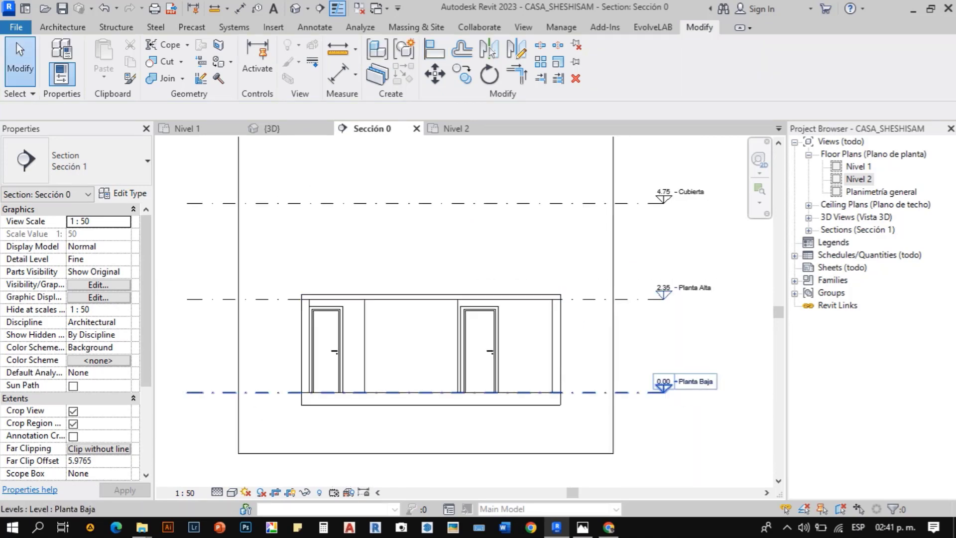
{"action": "left_click", "coordinate": [787, 527]}
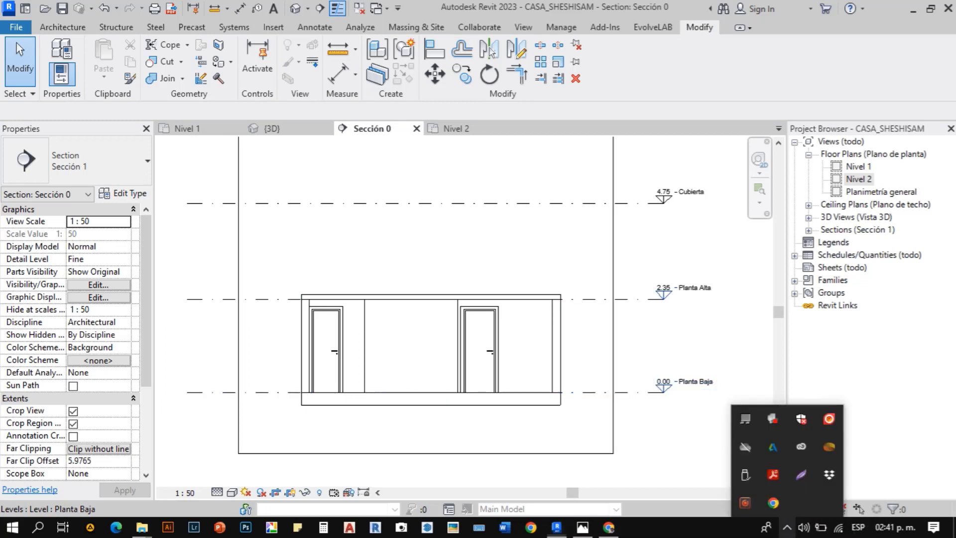
{"action": "right_click", "coordinate": [745, 503]}
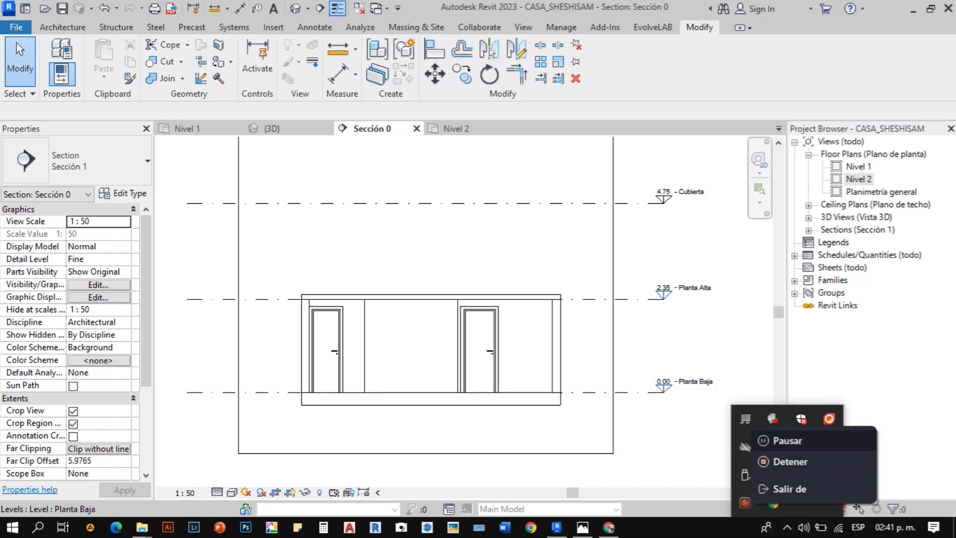
{"action": "left_click", "coordinate": [796, 454]}
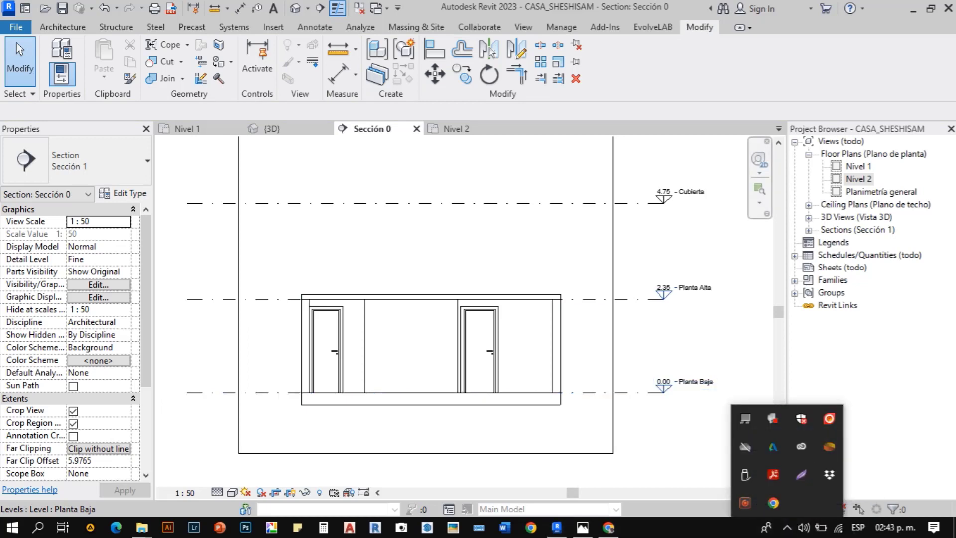
{"action": "left_click", "coordinate": [667, 433]}
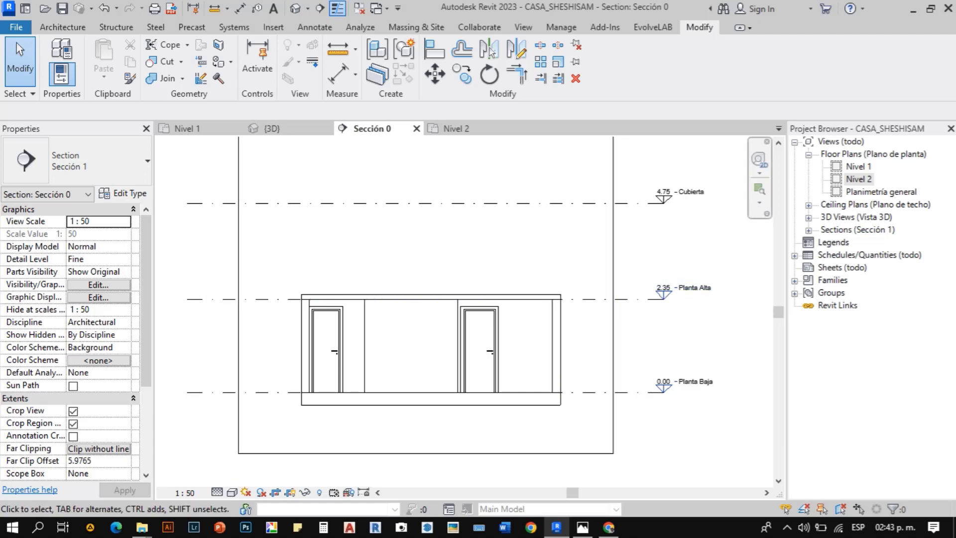
- Copy the four 20 cm outer walls from the Nivel 1 floor plan to the clipboard
{"action": "double_click", "coordinate": [859, 167]}
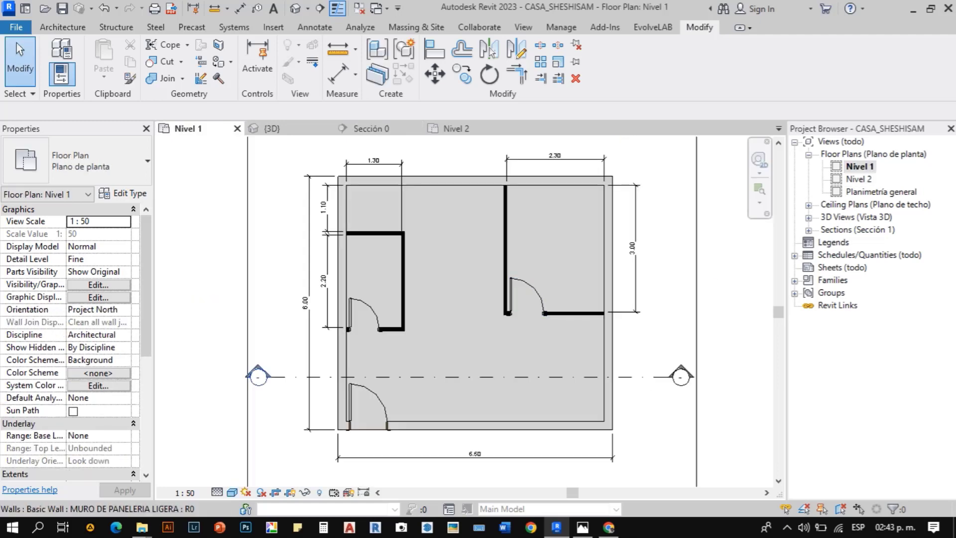
{"action": "left_click", "coordinate": [498, 180]}
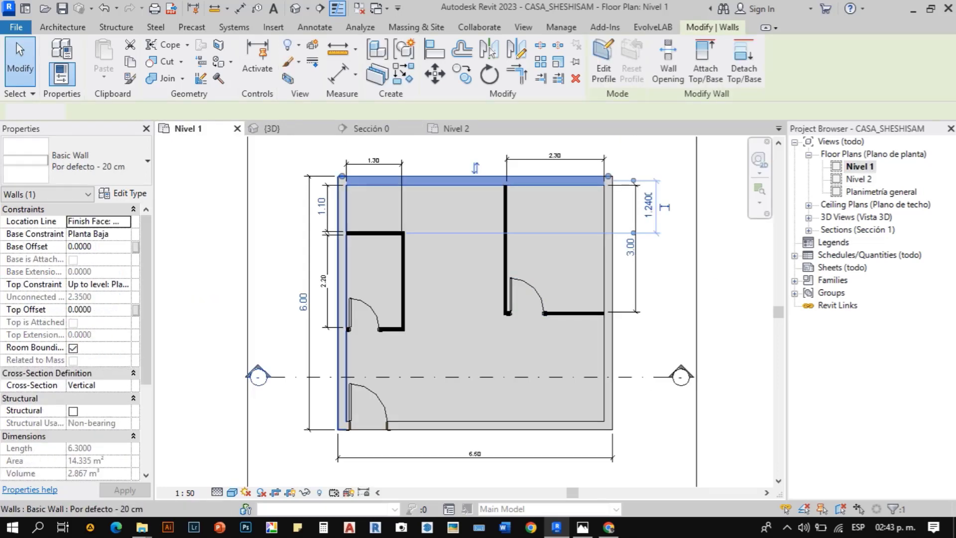
{"action": "left_click", "coordinate": [342, 279], "text": "ctrl"}
{"action": "left_click", "coordinate": [608, 299], "text": "ctrl"}
{"action": "left_click", "coordinate": [560, 425], "text": "ctrl"}
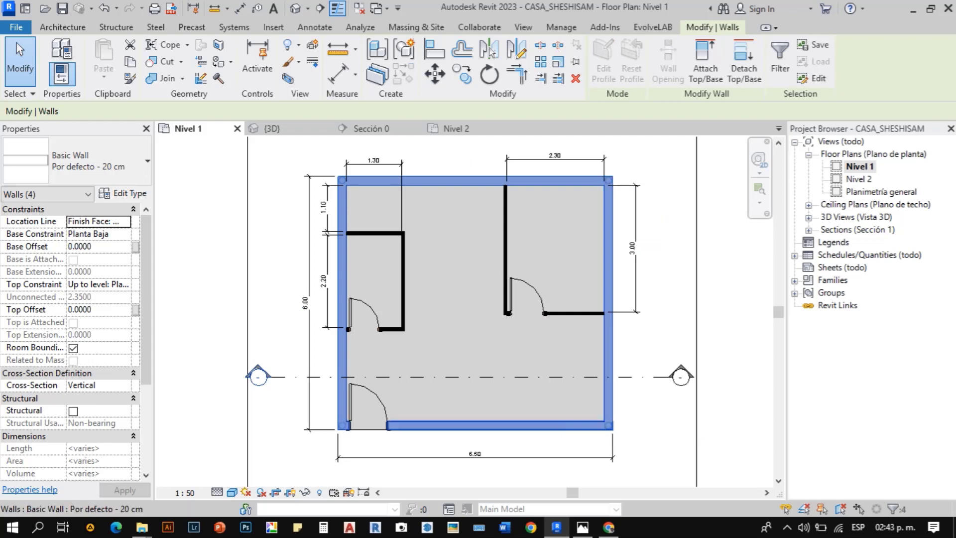
{"action": "right_click", "coordinate": [560, 424]}
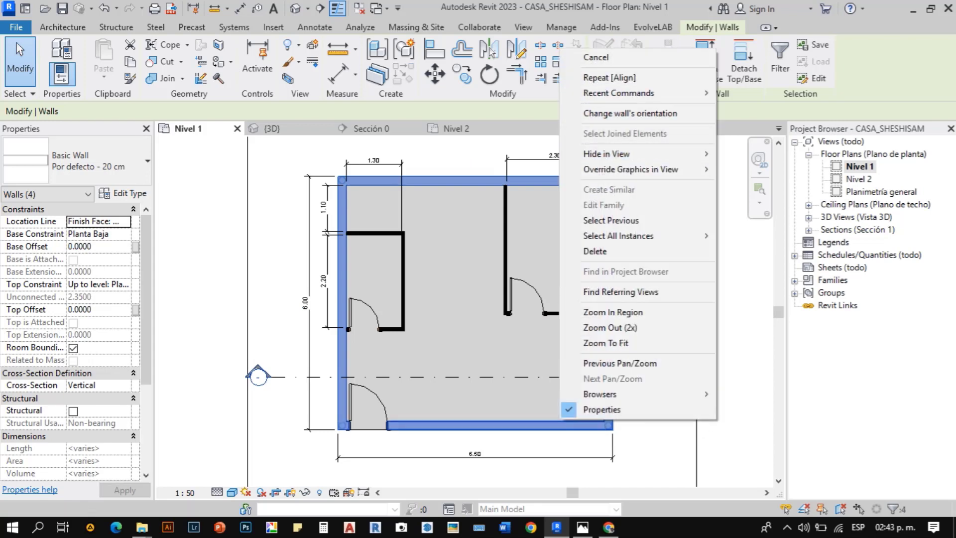
{"action": "key", "text": "Escape"}
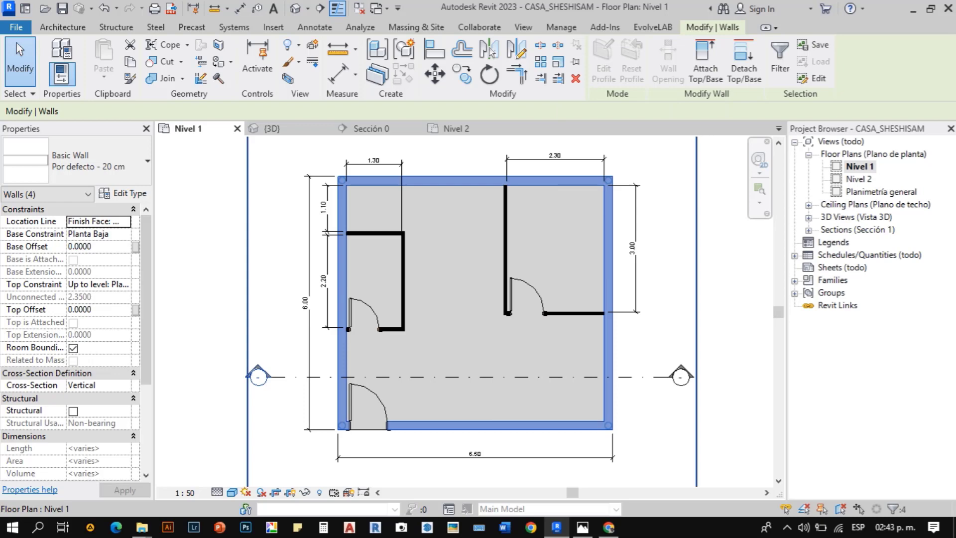
{"action": "key", "text": "ctrl+c"}
- Open the Nivel 2 floor plan and clear the wall selection
{"action": "double_click", "coordinate": [859, 180]}
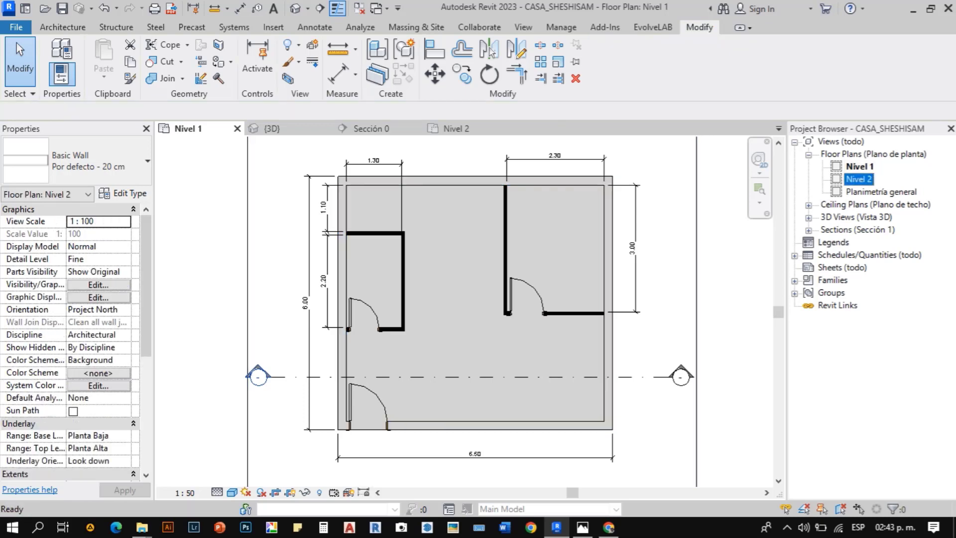
{"action": "scroll", "coordinate": [583, 317], "scroll_direction": "down", "scroll_amount": 3}
{"action": "scroll", "coordinate": [466, 313], "scroll_direction": "up", "scroll_amount": 1}
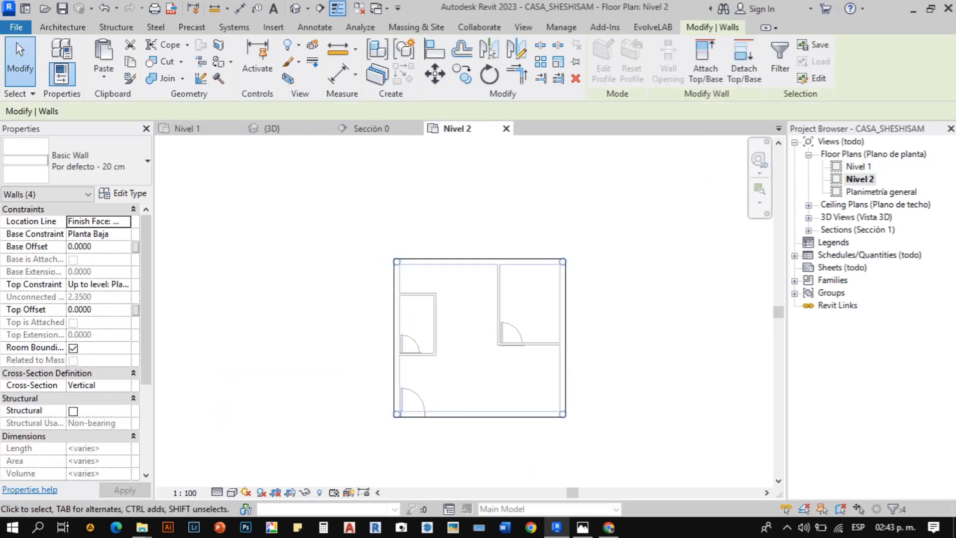
{"action": "left_click", "coordinate": [17, 43]}
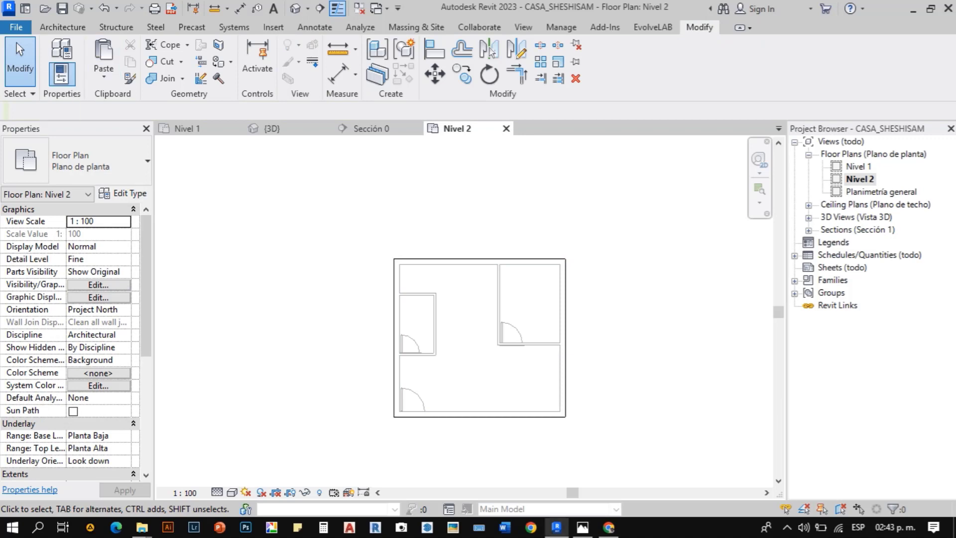
- Paste the copied walls aligned to the current Nivel 2 view and delete the duplicated upper-floor door in 3D
{"action": "left_click", "coordinate": [103, 77]}
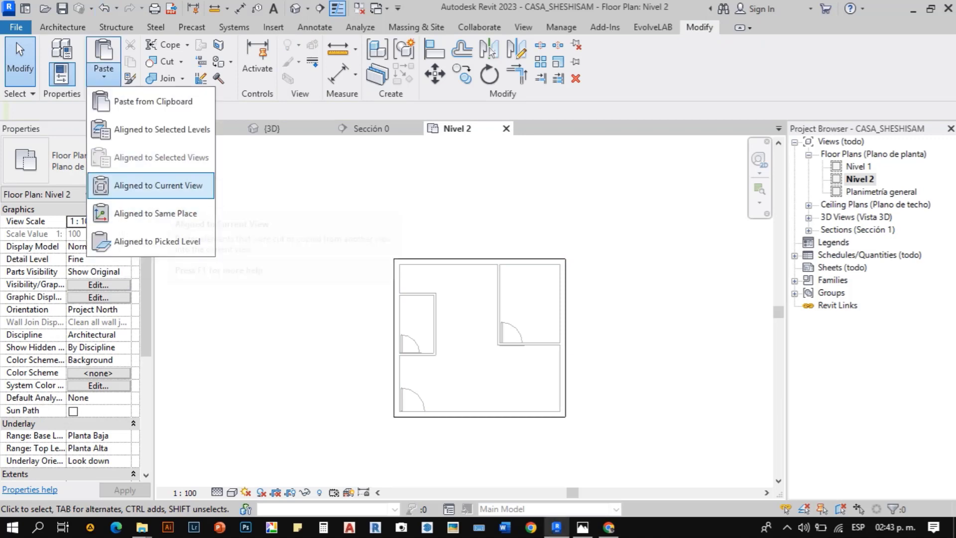
{"action": "left_click", "coordinate": [158, 185]}
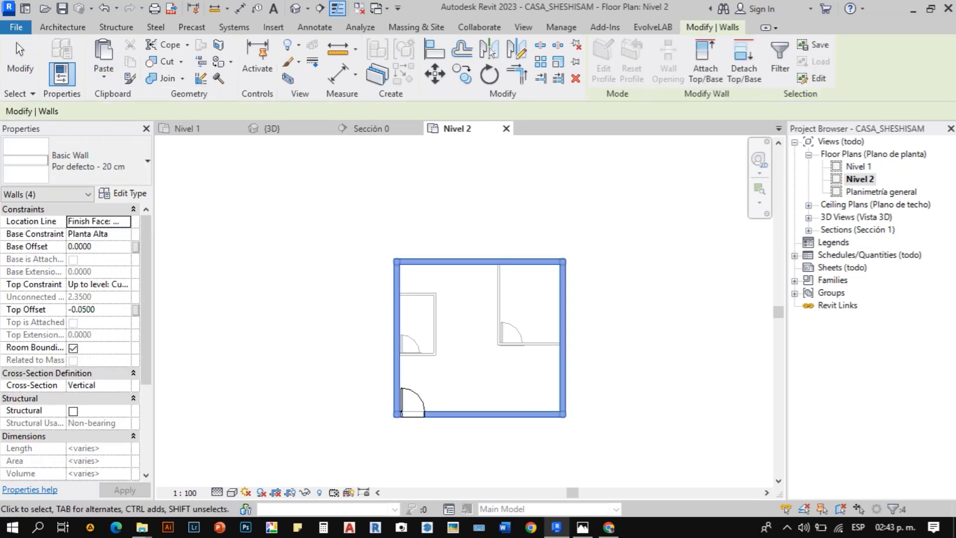
{"action": "left_click", "coordinate": [296, 8]}
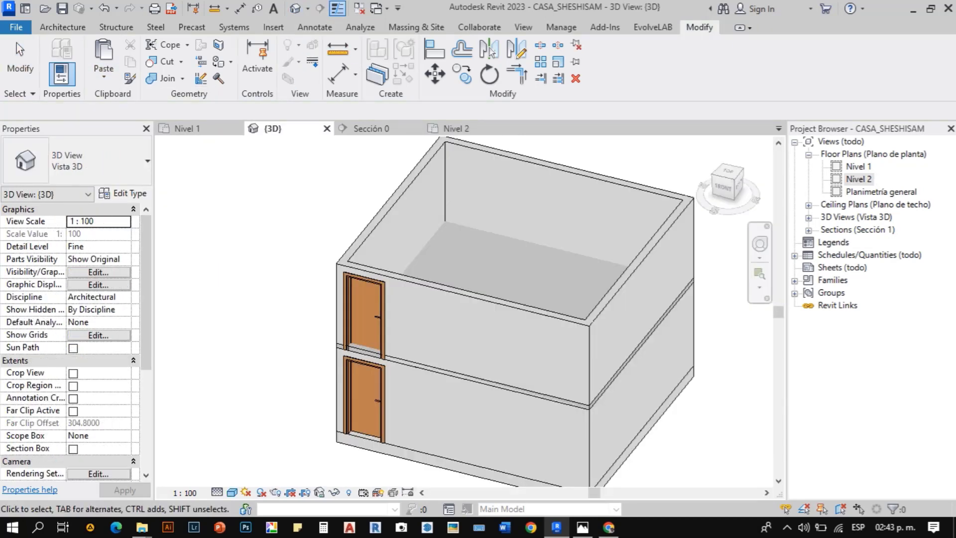
{"action": "left_click", "coordinate": [366, 309]}
{"action": "key", "text": "Delete"}
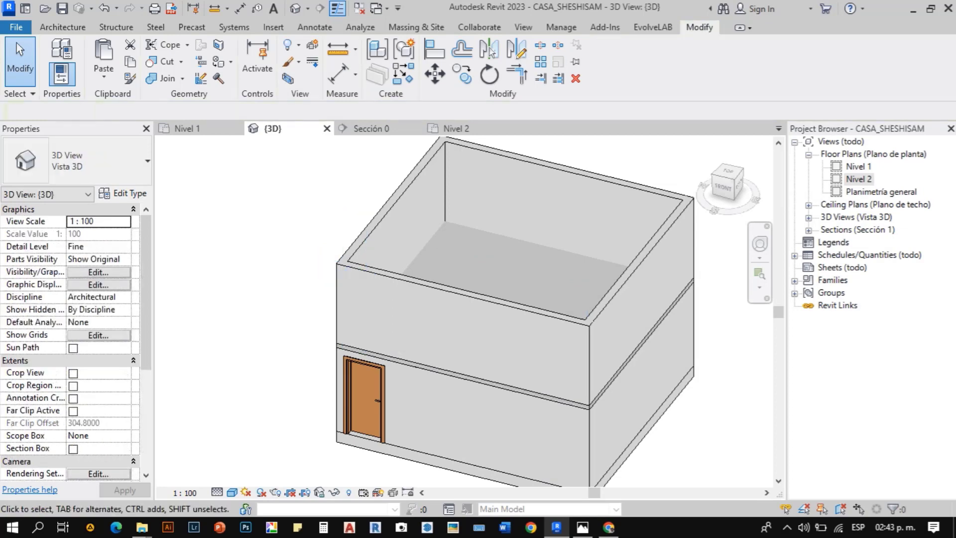
{"action": "scroll", "coordinate": [342, 306], "scroll_direction": "down", "scroll_amount": 3}
{"action": "scroll", "coordinate": [498, 342], "scroll_direction": "up", "scroll_amount": 2}
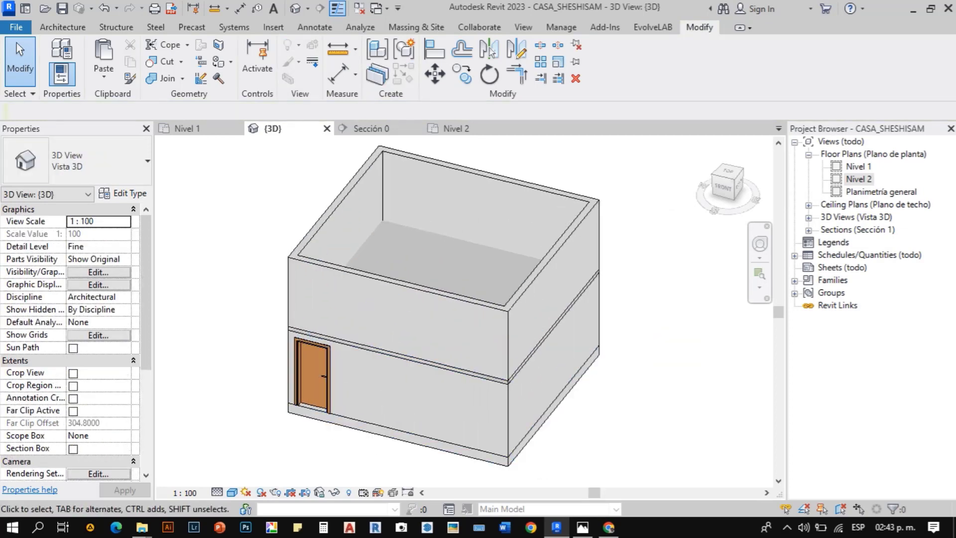
- In section Sección 0, raise the bases of the two cut upper walls to the slab's top face, a base offset of 0.12
{"action": "scroll", "coordinate": [490, 379], "scroll_direction": "up", "scroll_amount": 5}
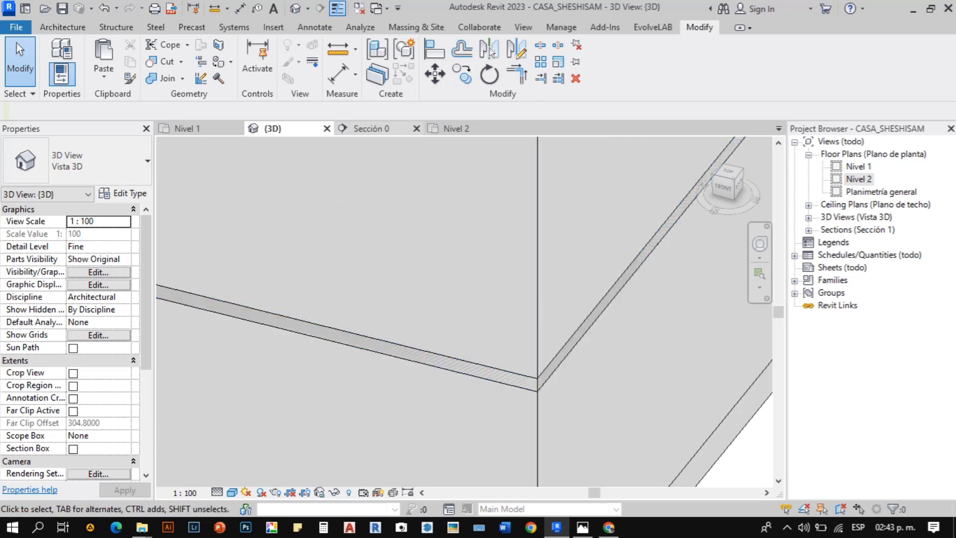
{"action": "left_click", "coordinate": [371, 129]}
{"action": "scroll", "coordinate": [567, 275], "scroll_direction": "up", "scroll_amount": 3}
{"action": "left_click", "coordinate": [542, 311]}
{"action": "scroll", "coordinate": [541, 311], "scroll_direction": "up", "scroll_amount": 2}
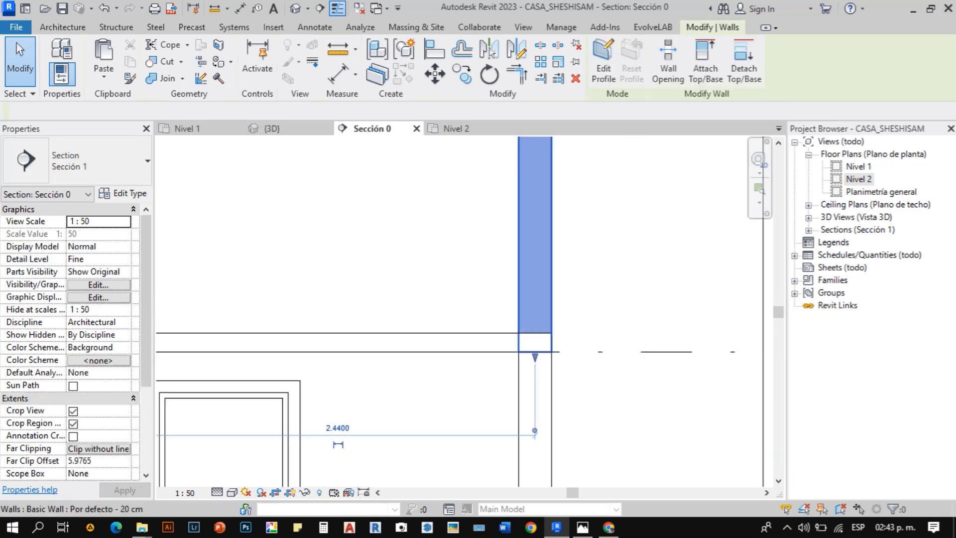
{"action": "left_click_drag", "start_coordinate": [535, 357], "coordinate": [535, 334]}
{"action": "scroll", "coordinate": [600, 342], "scroll_direction": "down", "scroll_amount": 5}
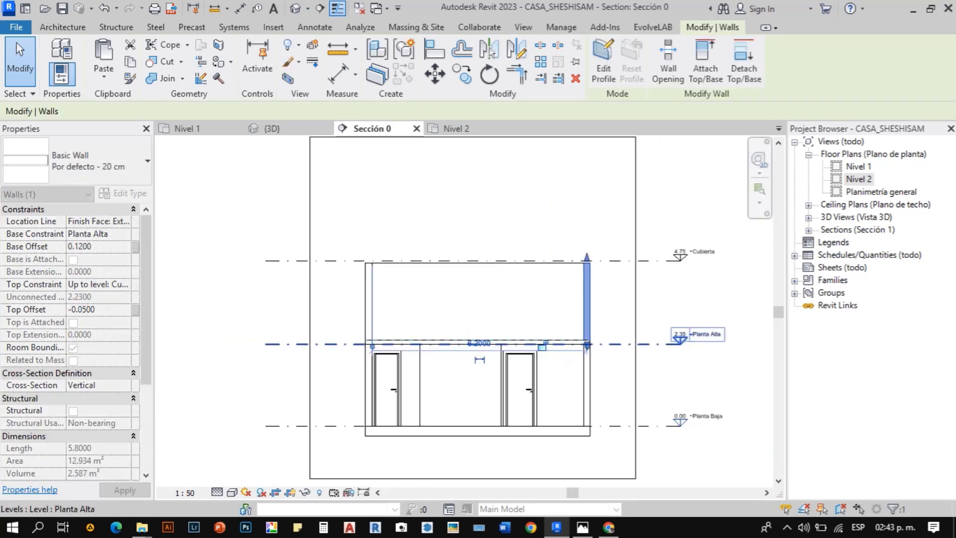
{"action": "scroll", "coordinate": [279, 331], "scroll_direction": "up", "scroll_amount": 3}
{"action": "left_click", "coordinate": [479, 326]}
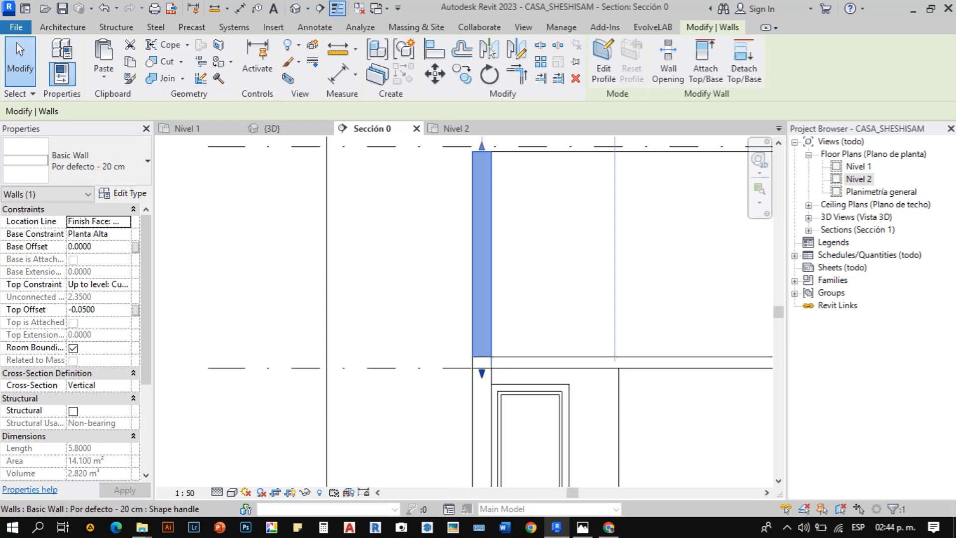
{"action": "key", "text": "Escape"}
{"action": "scroll", "coordinate": [358, 343], "scroll_direction": "down", "scroll_amount": 3}
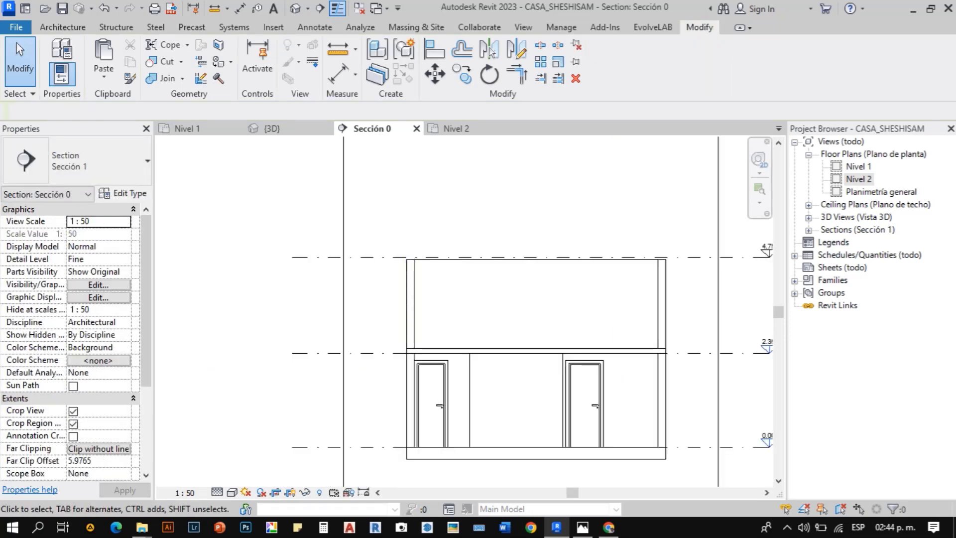
- In the 3D view, apply the raised side wall's properties to the front upper wall with Match Type
{"action": "left_click", "coordinate": [295, 9]}
{"action": "scroll", "coordinate": [435, 319], "scroll_direction": "down", "scroll_amount": 3}
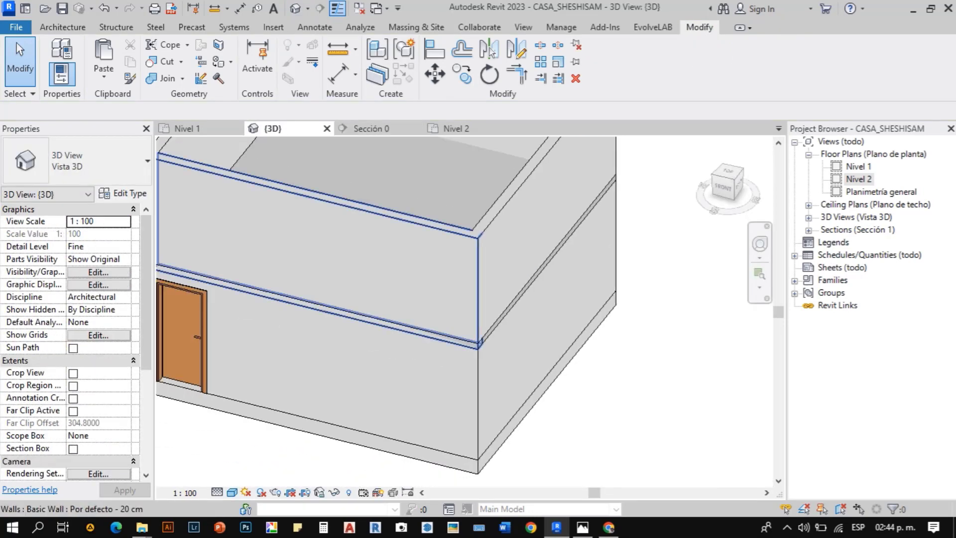
{"action": "scroll", "coordinate": [526, 432], "scroll_direction": "down", "scroll_amount": 3}
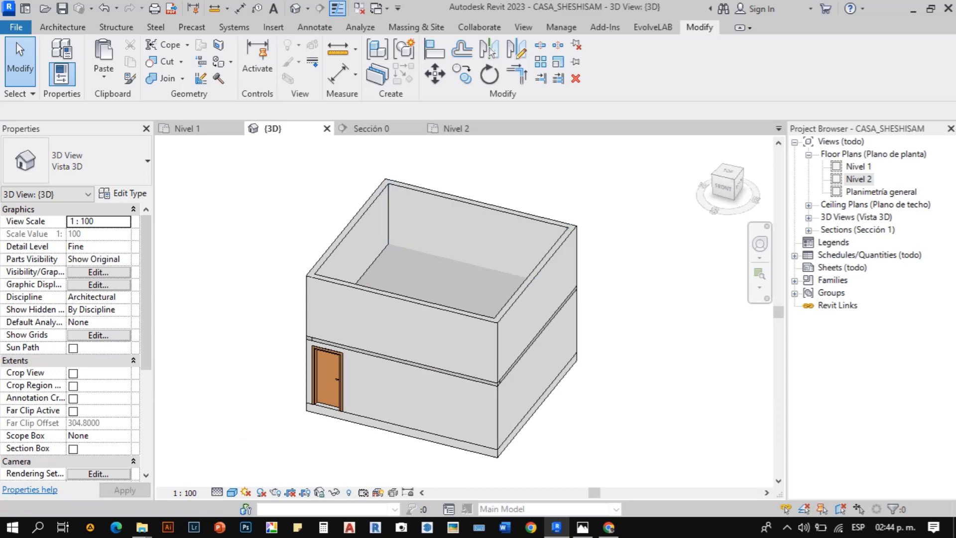
{"action": "key", "text": "a"}
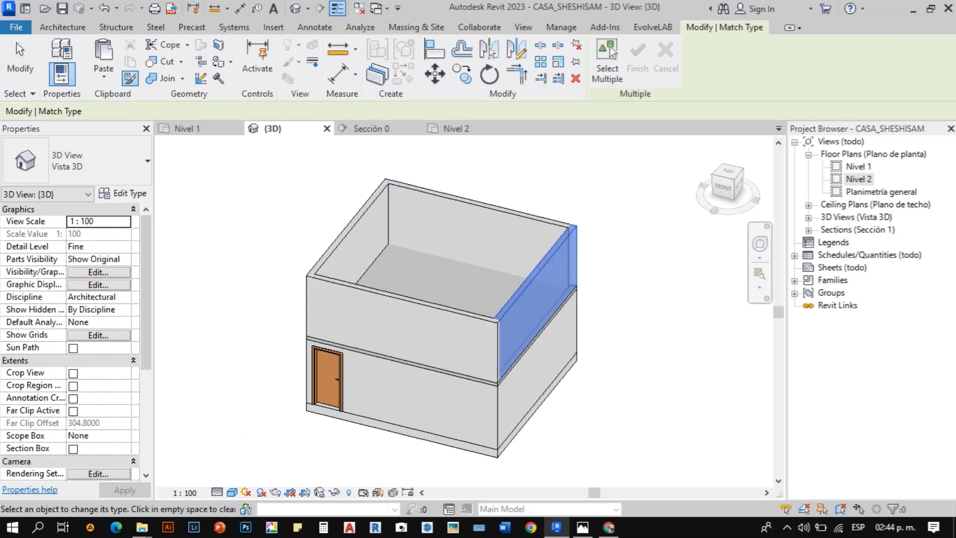
{"action": "scroll", "coordinate": [522, 316], "scroll_direction": "up", "scroll_amount": 4}
{"action": "key", "text": "Escape"}
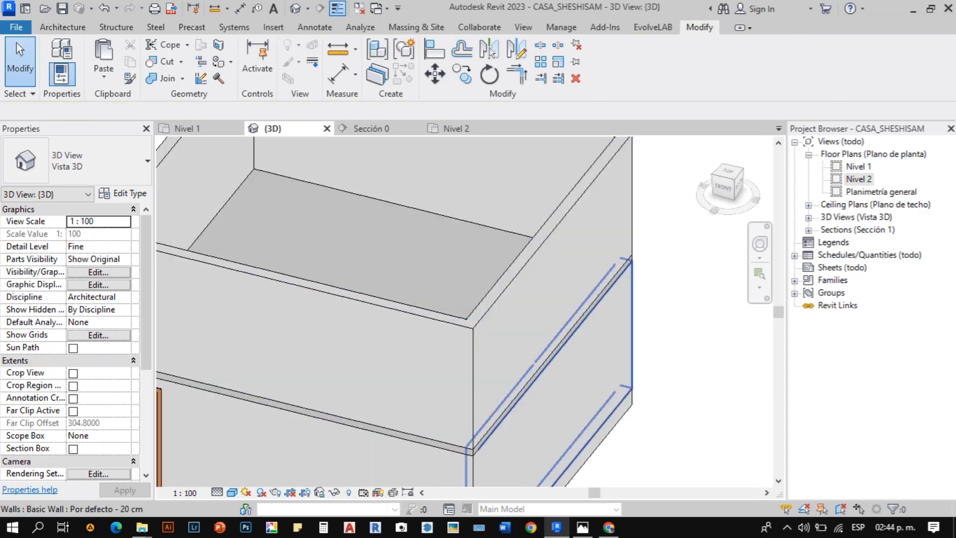
{"action": "scroll", "coordinate": [617, 321], "scroll_direction": "down", "scroll_amount": 3}
- In section Sección 0, place an aligned dimension from the upper slab's top face to the Cubierta level
{"action": "left_click", "coordinate": [188, 128]}
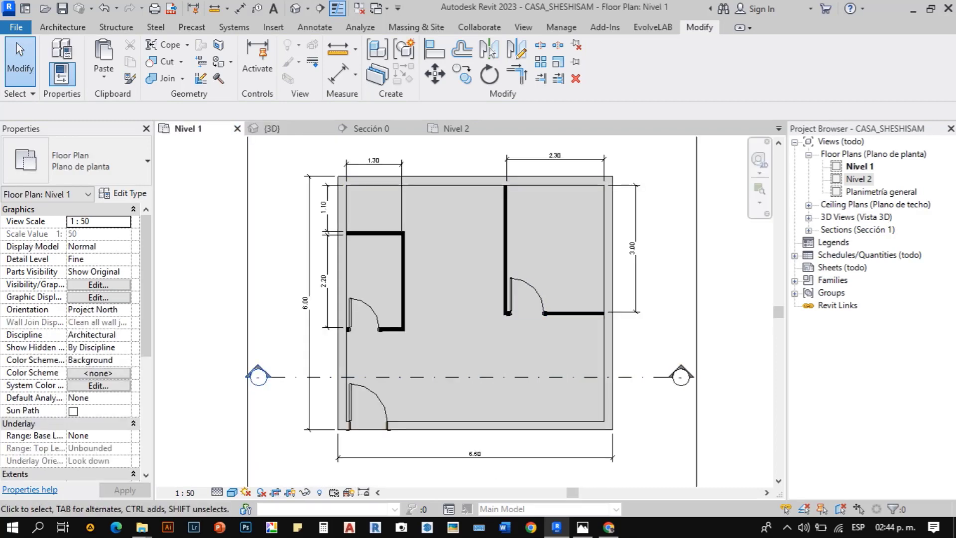
{"action": "left_click", "coordinate": [372, 128]}
{"action": "scroll", "coordinate": [384, 284], "scroll_direction": "down", "scroll_amount": 2}
{"action": "middle_click_drag", "start_coordinate": [507, 275], "coordinate": [461, 275]}
{"action": "scroll", "coordinate": [647, 276], "scroll_direction": "up", "scroll_amount": 5}
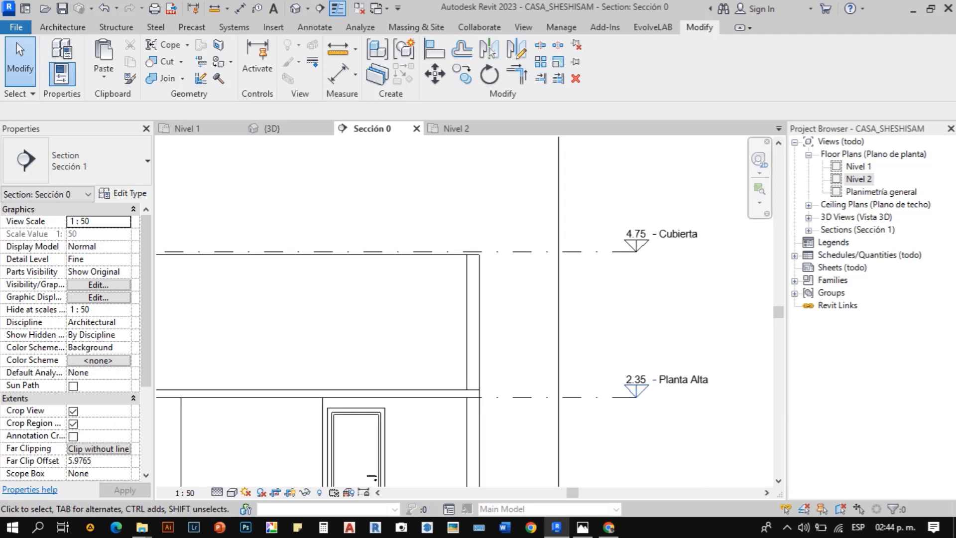
{"action": "scroll", "coordinate": [541, 318], "scroll_direction": "up", "scroll_amount": 1}
{"action": "key", "text": "d"}
{"action": "key", "text": "i"}
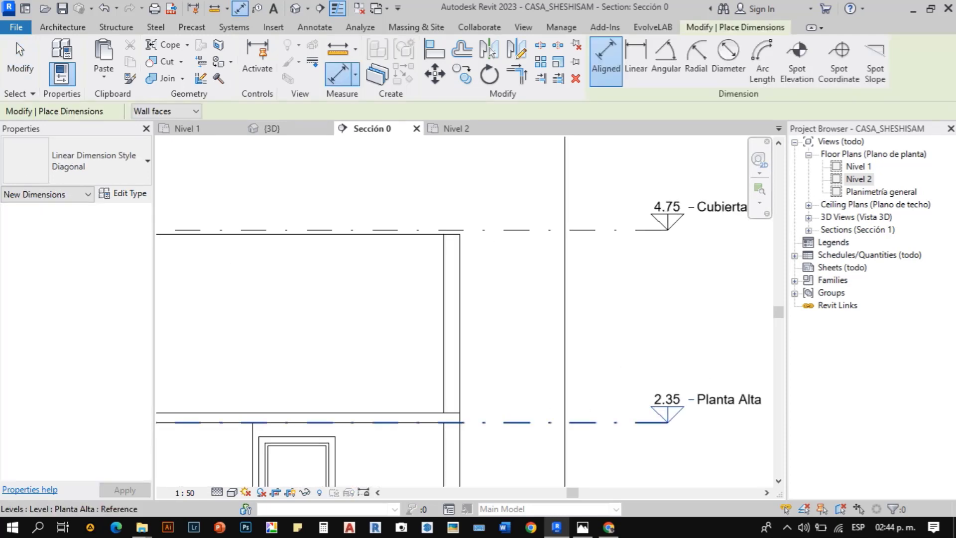
{"action": "left_click", "coordinate": [401, 413]}
{"action": "left_click", "coordinate": [409, 230]}
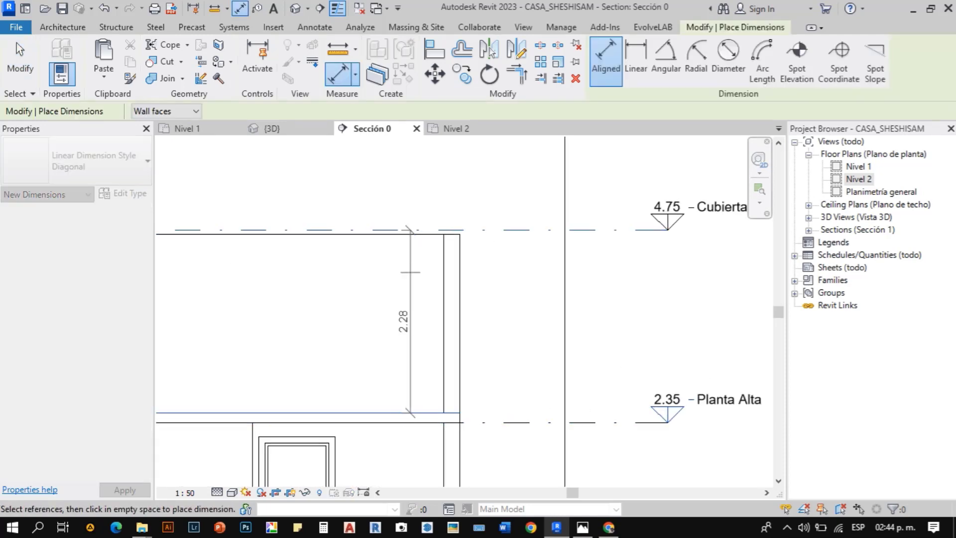
{"action": "left_click", "coordinate": [410, 272]}
{"action": "key", "text": "Escape"}
- Move the Cubierta level by setting its dimension above the upper slab to 2.40
{"action": "left_click", "coordinate": [451, 230]}
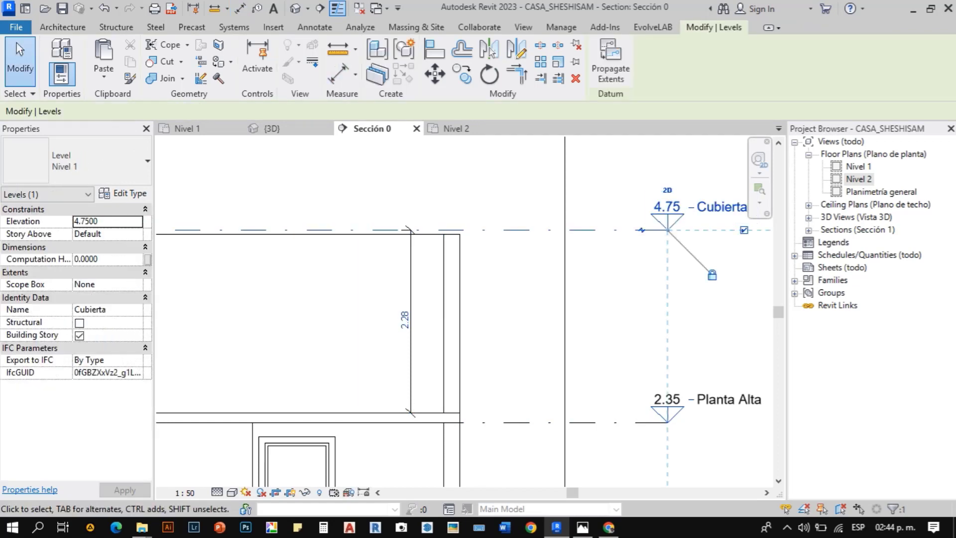
{"action": "left_click", "coordinate": [405, 320]}
{"action": "left_click", "coordinate": [405, 319]}
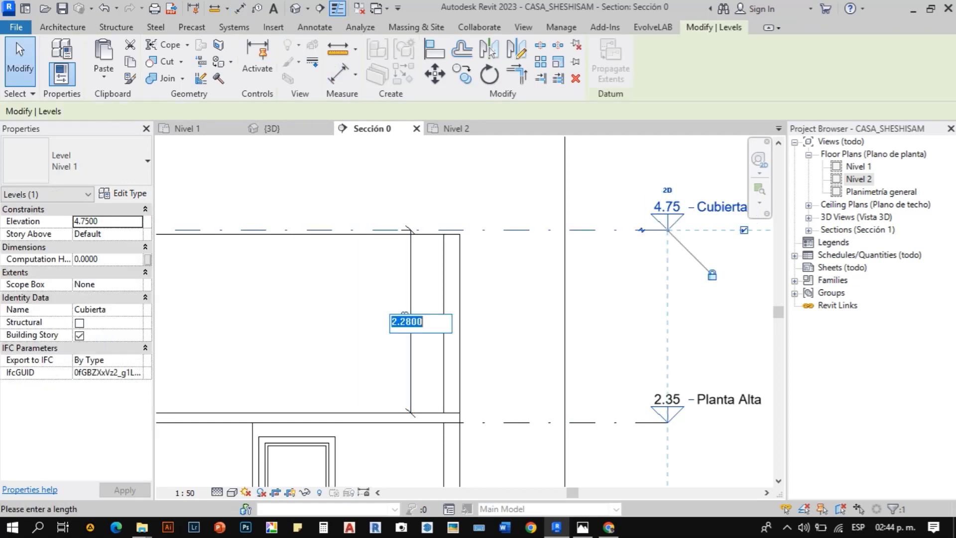
{"action": "type", "text": "2.40"}
{"action": "key", "text": "Return"}
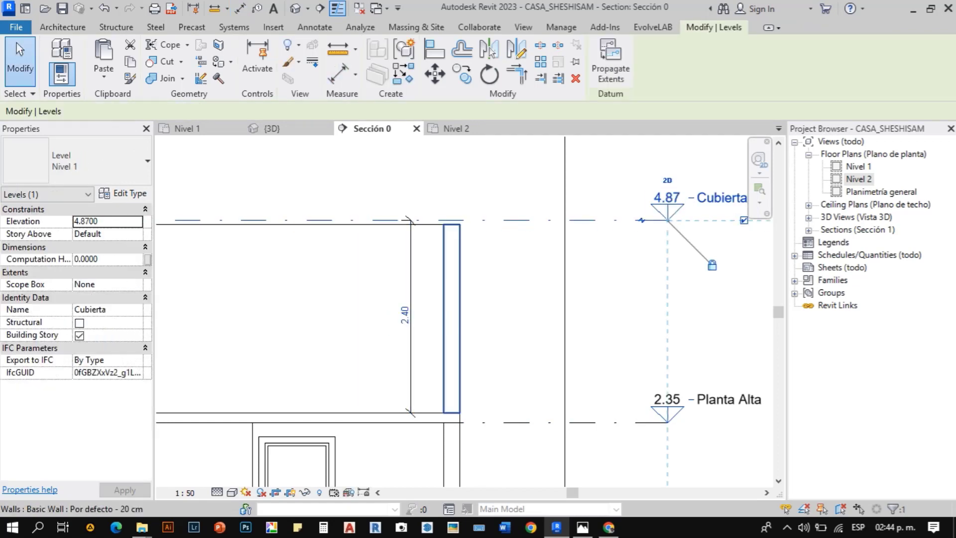
{"action": "key", "text": "Escape"}
- Align the top edge of the upper wall seen beyond the section cut with the Cubierta level
{"action": "key", "text": "a"}
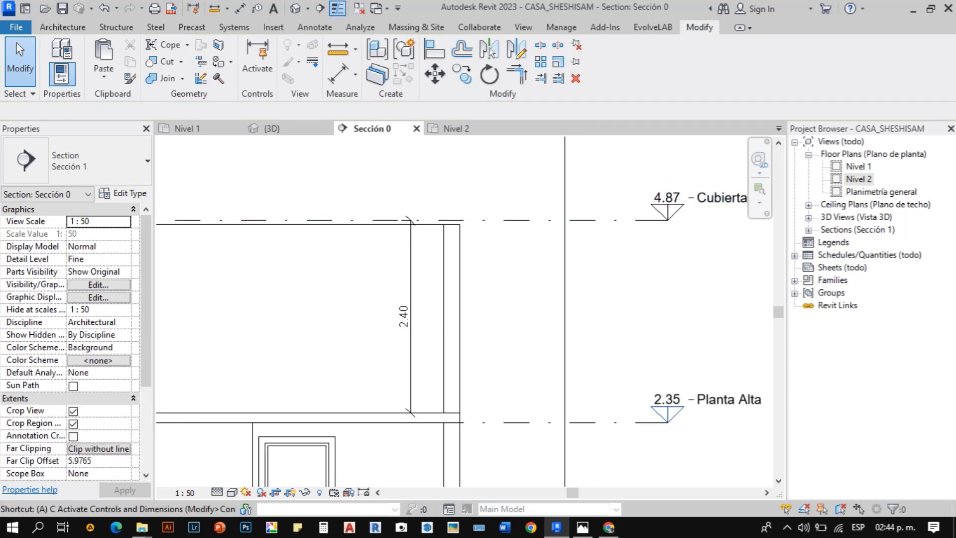
{"action": "key", "text": "l"}
{"action": "left_click", "coordinate": [438, 224]}
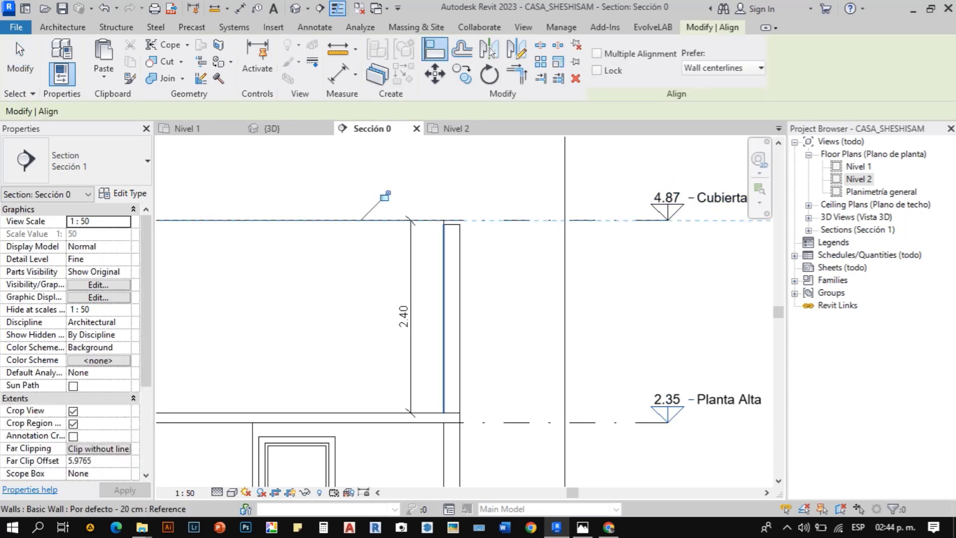
{"action": "key", "text": "Escape"}
{"action": "key", "text": "Escape"}
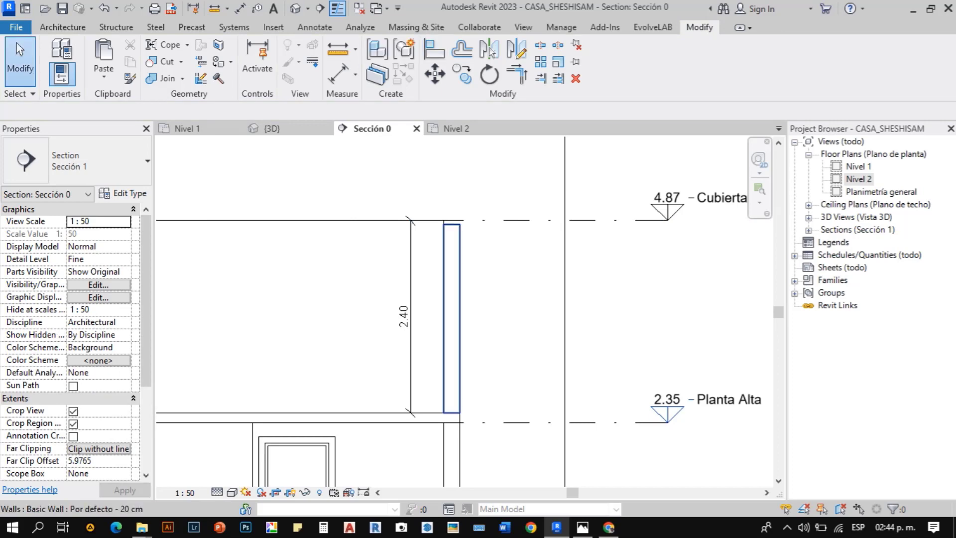
- Align the tops of the two cut upper side walls with the Cubierta level
{"action": "key", "text": "l"}
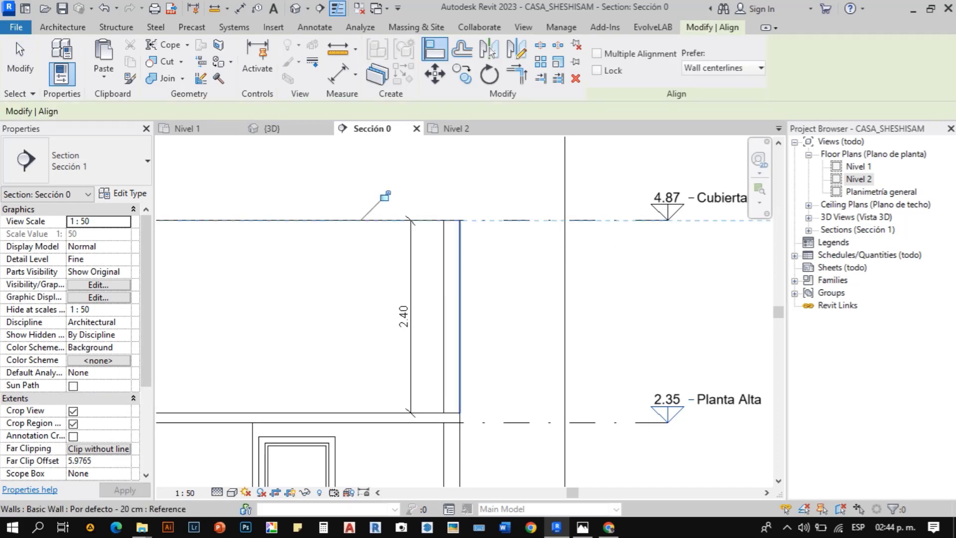
{"action": "scroll", "coordinate": [493, 264], "scroll_direction": "down", "scroll_amount": 2}
{"action": "scroll", "coordinate": [503, 240], "scroll_direction": "down", "scroll_amount": 2}
{"action": "scroll", "coordinate": [299, 240], "scroll_direction": "up", "scroll_amount": 6}
{"action": "left_click", "coordinate": [224, 239]}
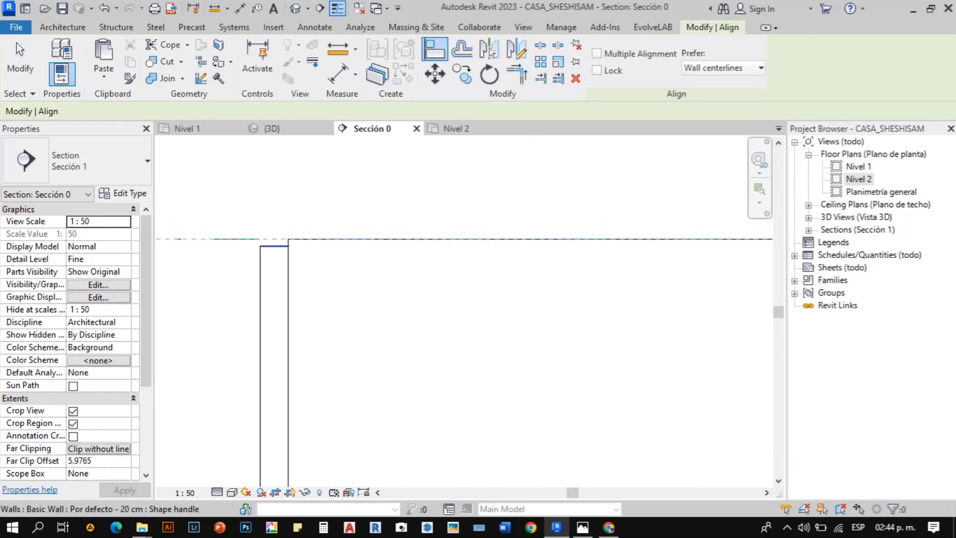
{"action": "left_click", "coordinate": [274, 245]}
{"action": "scroll", "coordinate": [319, 239], "scroll_direction": "down", "scroll_amount": 4}
{"action": "key", "text": "Escape"}
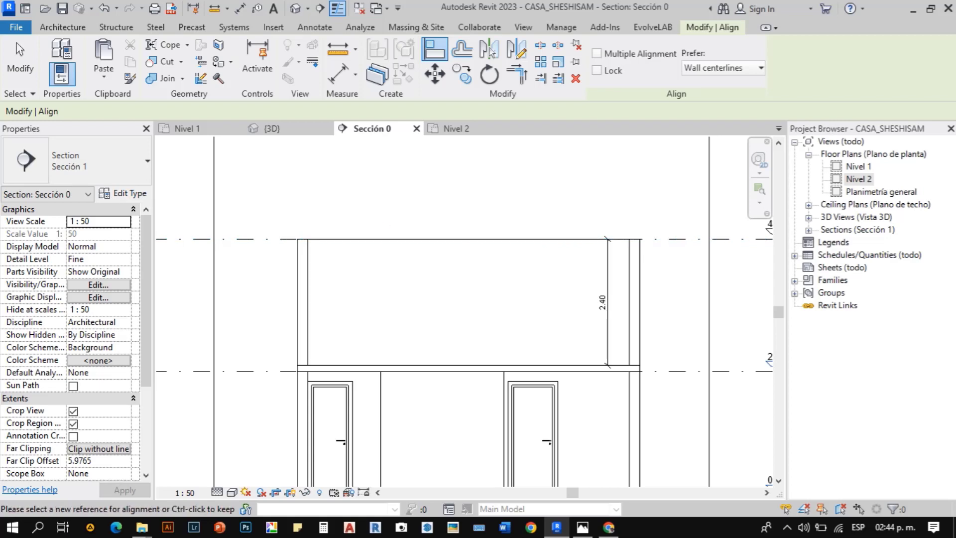
{"action": "key", "text": "Escape"}
{"action": "scroll", "coordinate": [374, 236], "scroll_direction": "down", "scroll_amount": 3}
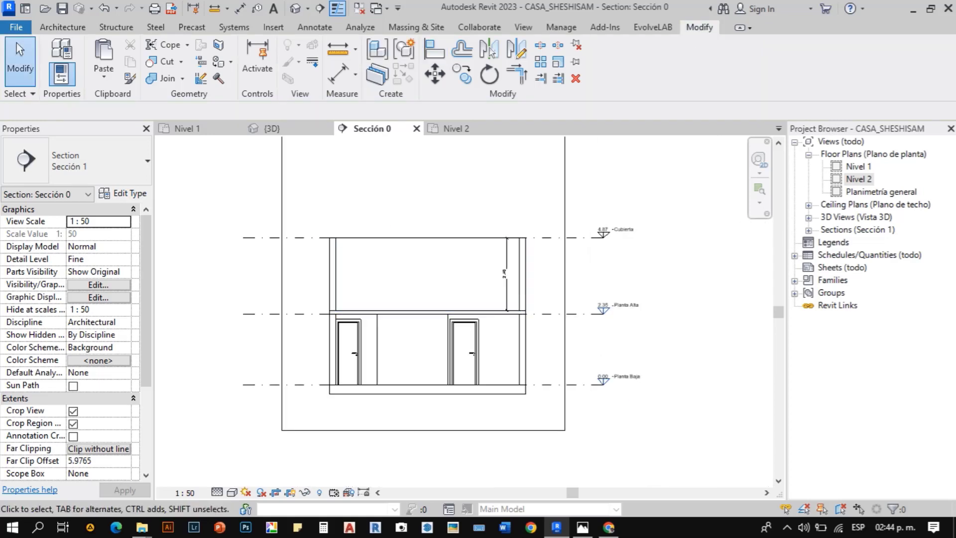
- In the 3D view, match the front upper wall to the side wall that reaches the Cubierta level
{"action": "left_click", "coordinate": [296, 8]}
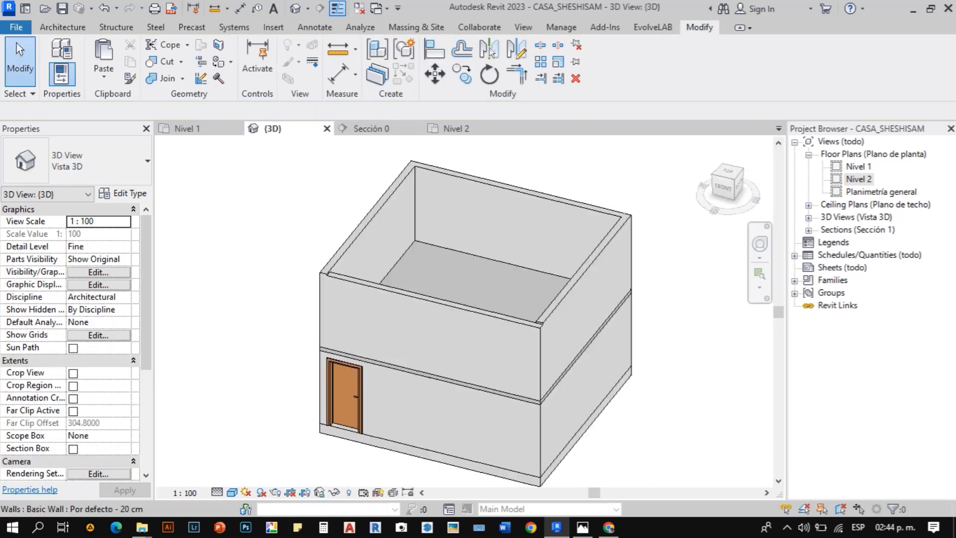
{"action": "key", "text": "a"}
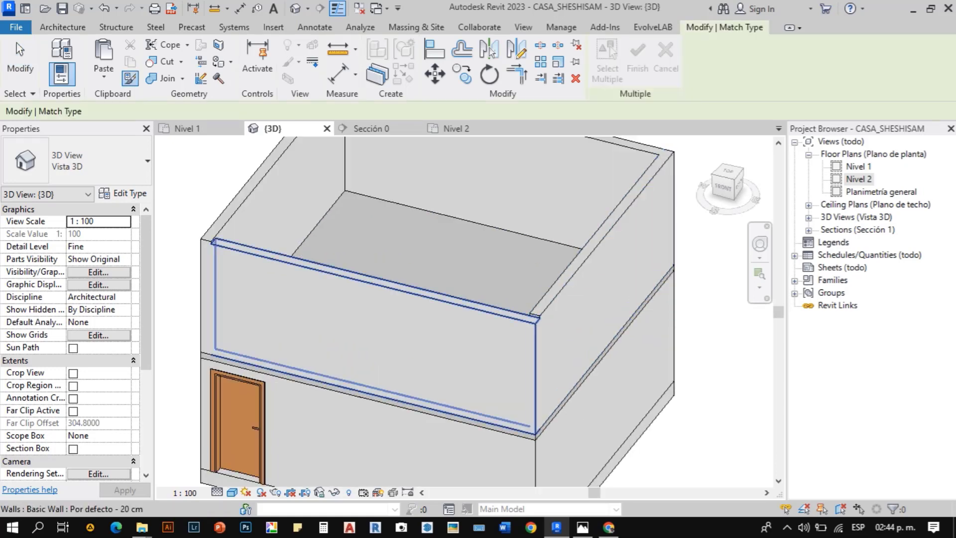
{"action": "scroll", "coordinate": [538, 314], "scroll_direction": "up", "scroll_amount": 3}
{"action": "key", "text": "a"}
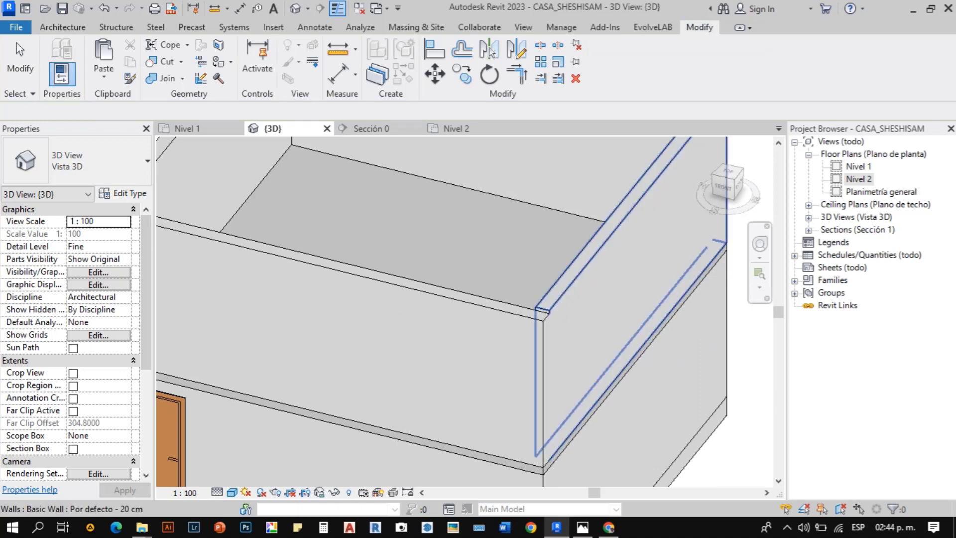
{"action": "key", "text": "m"}
{"action": "key", "text": "a"}
{"action": "left_click", "coordinate": [568, 326]}
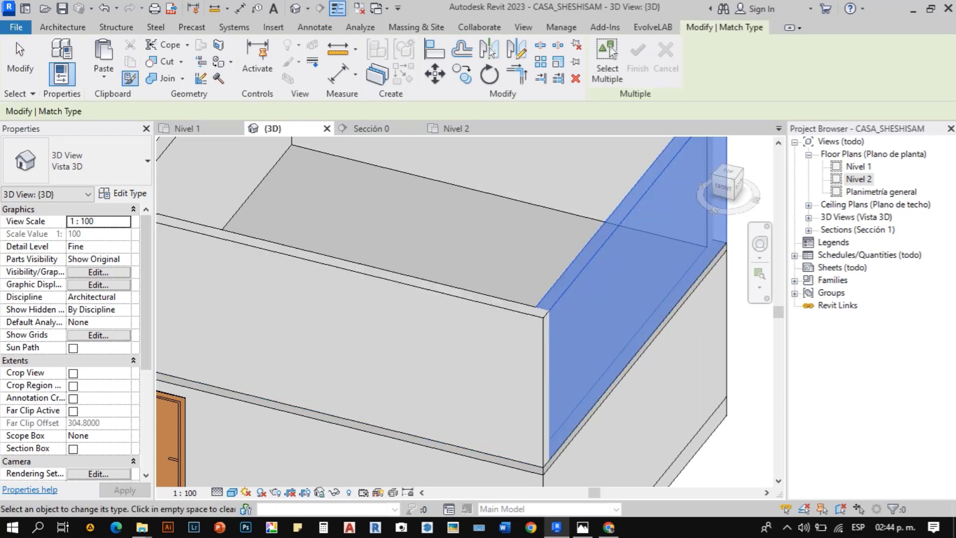
{"action": "scroll", "coordinate": [531, 263], "scroll_direction": "down", "scroll_amount": 3}
{"action": "key", "text": "Escape"}
{"action": "key", "text": "Escape"}
- Open the Nivel 2 floor plan and switch to Photos to consult the second-floor front elevation sketch
{"action": "left_click", "coordinate": [189, 129]}
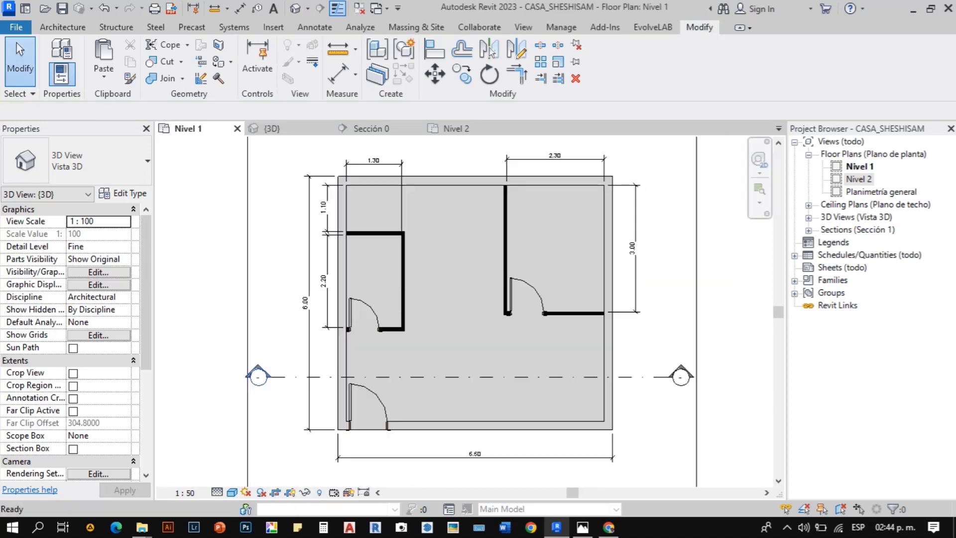
{"action": "double_click", "coordinate": [859, 179]}
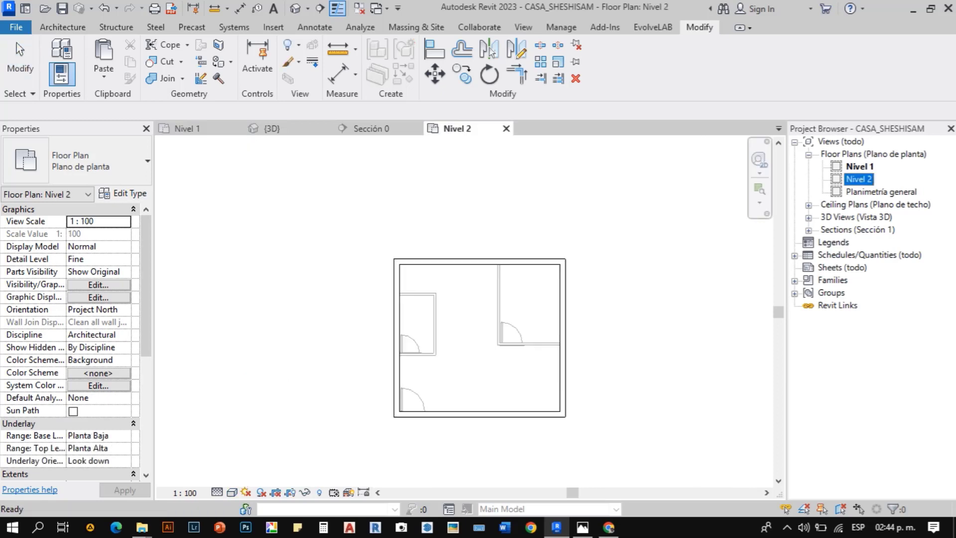
{"action": "left_click", "coordinate": [582, 527]}
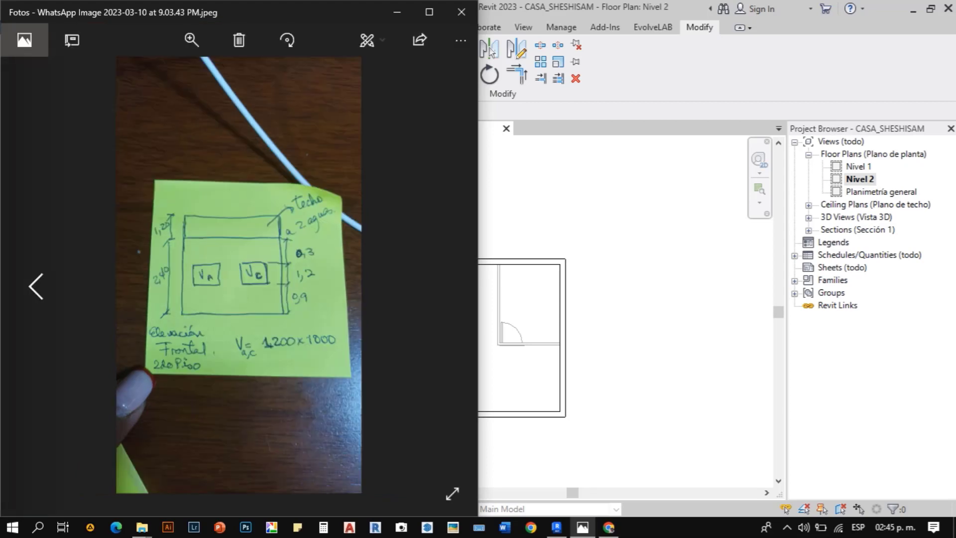
- Examine the second-floor front elevation sketch up close and compare it with the house in the 3D view
{"action": "scroll", "coordinate": [239, 271], "scroll_direction": "up", "scroll_amount": 4}
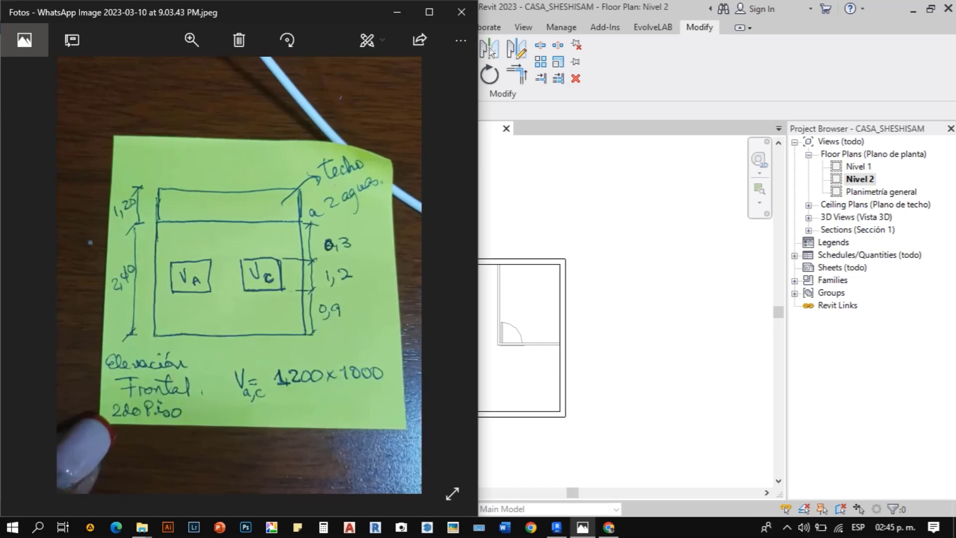
{"action": "key", "text": "alt+Tab"}
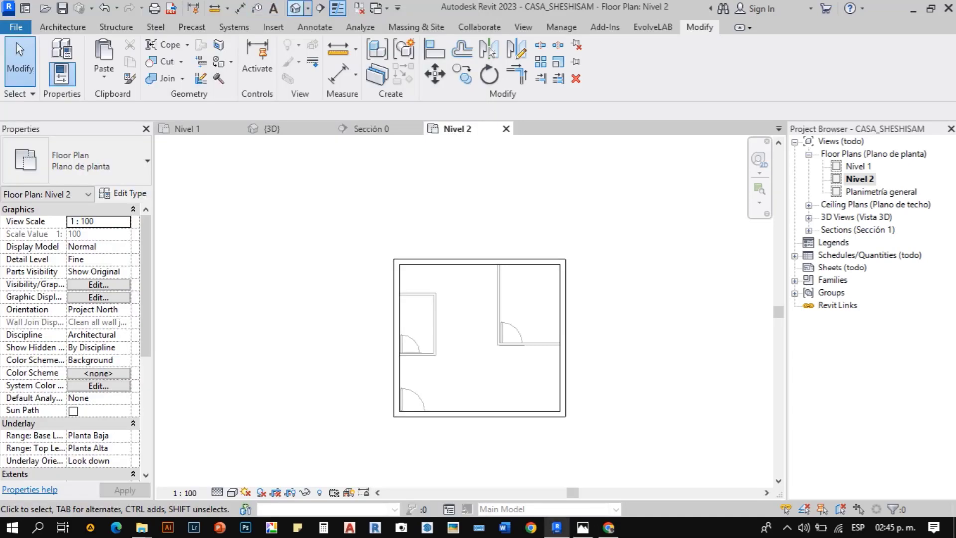
{"action": "key", "text": "z"}
{"action": "key", "text": "r"}
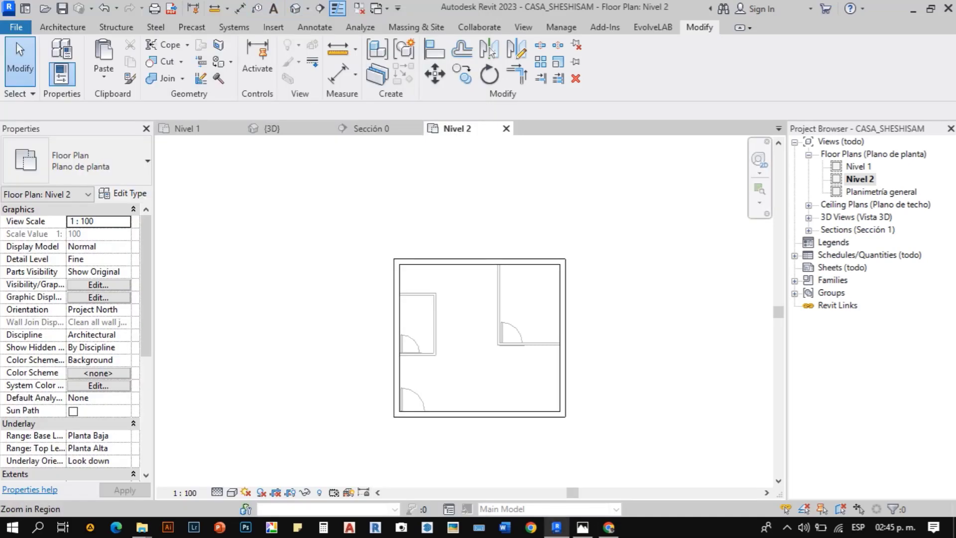
{"action": "left_click", "coordinate": [295, 9]}
{"action": "mouse_move", "coordinate": [498, 309]}
{"action": "middle_mouse_down", "text": "shift"}
{"action": "mouse_move", "coordinate": [491, 302]}
{"action": "mouse_move", "coordinate": [518, 298]}
{"action": "mouse_move", "coordinate": [508, 301]}
{"action": "middle_mouse_up", "text": "shift"}
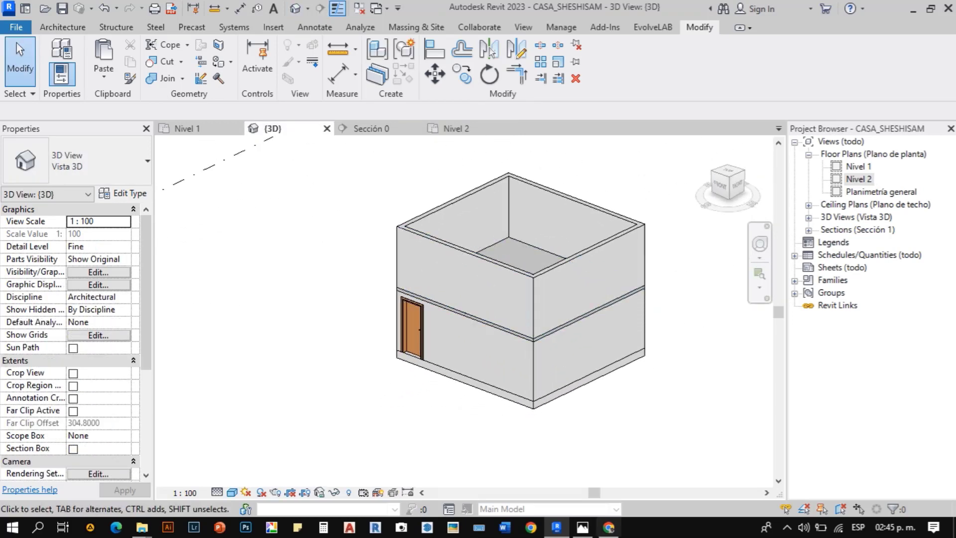
- Bring the sketch photo back and arrange the Revit window side by side with it
{"action": "left_click", "coordinate": [583, 527]}
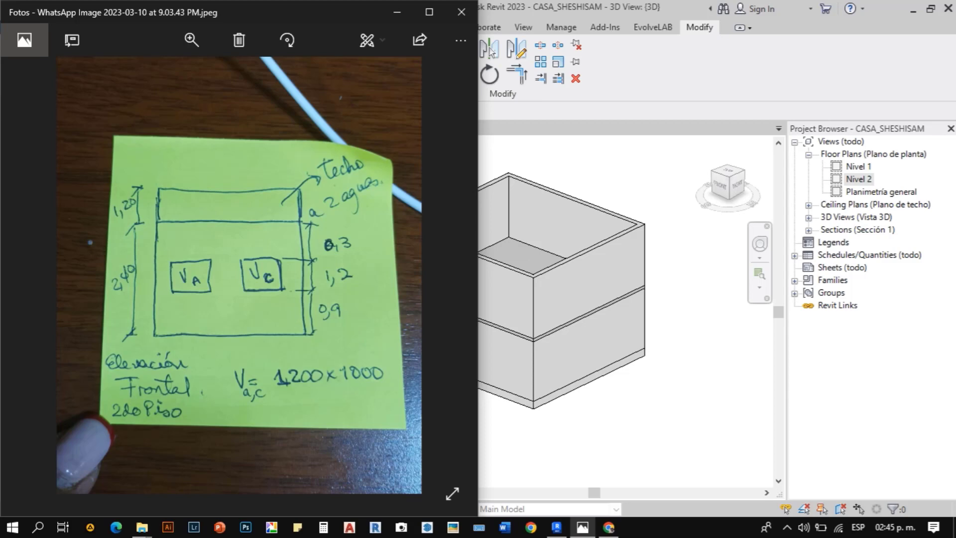
{"action": "left_click_drag", "start_coordinate": [548, 7], "coordinate": [955, 15]}
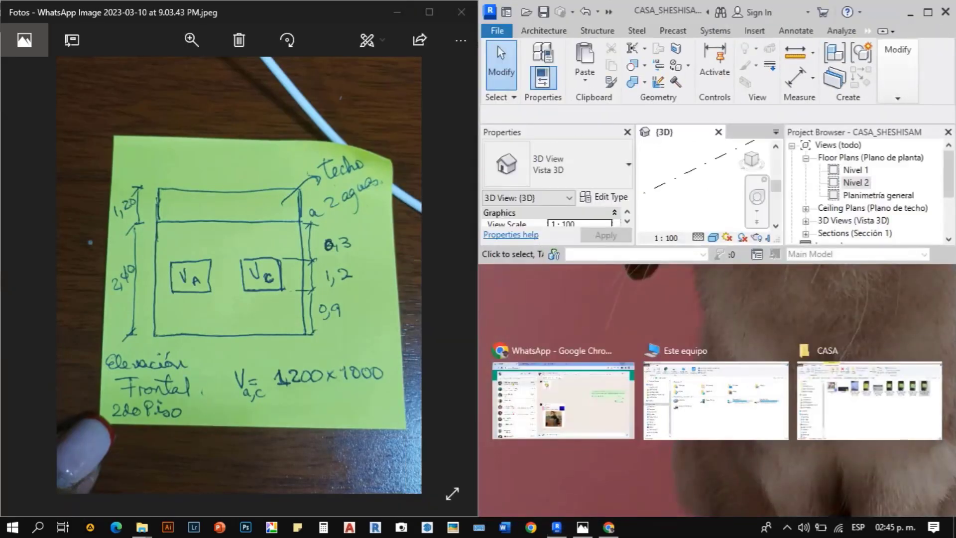
{"action": "left_click_drag", "start_coordinate": [667, 7], "coordinate": [955, 35]}
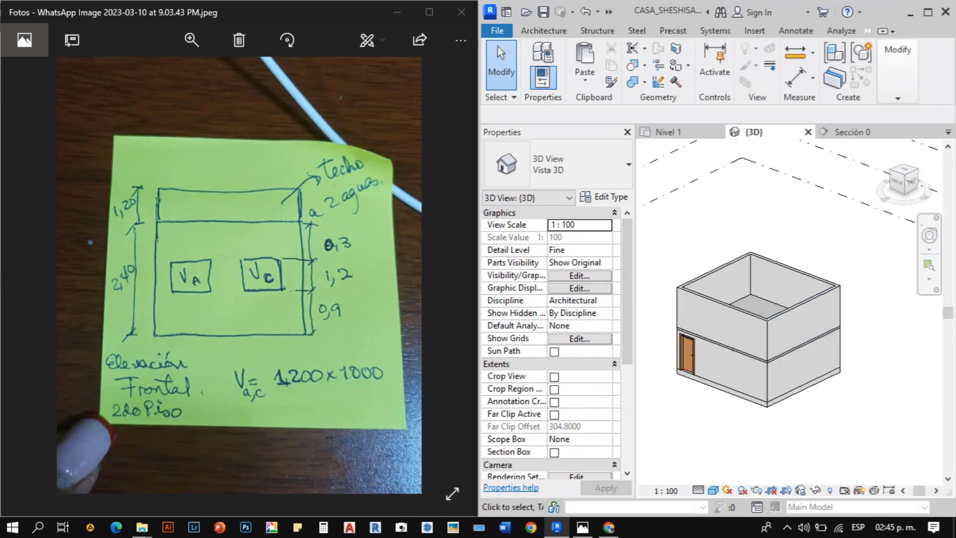
- Open the Nivel 1 floor plan and frame the whole ground-floor plan beside the sketch
{"action": "left_click", "coordinate": [669, 132]}
{"action": "scroll", "coordinate": [551, 348], "scroll_direction": "down", "scroll_amount": 6}
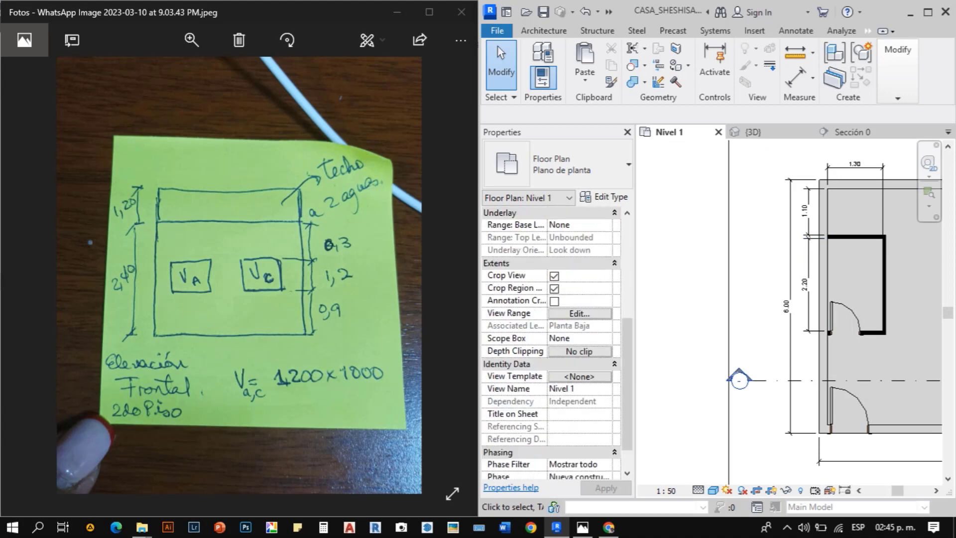
{"action": "scroll", "coordinate": [671, 346], "scroll_direction": "down", "scroll_amount": 5}
{"action": "scroll", "coordinate": [839, 324], "scroll_direction": "up", "scroll_amount": 3}
{"action": "scroll", "coordinate": [724, 303], "scroll_direction": "down", "scroll_amount": 1}
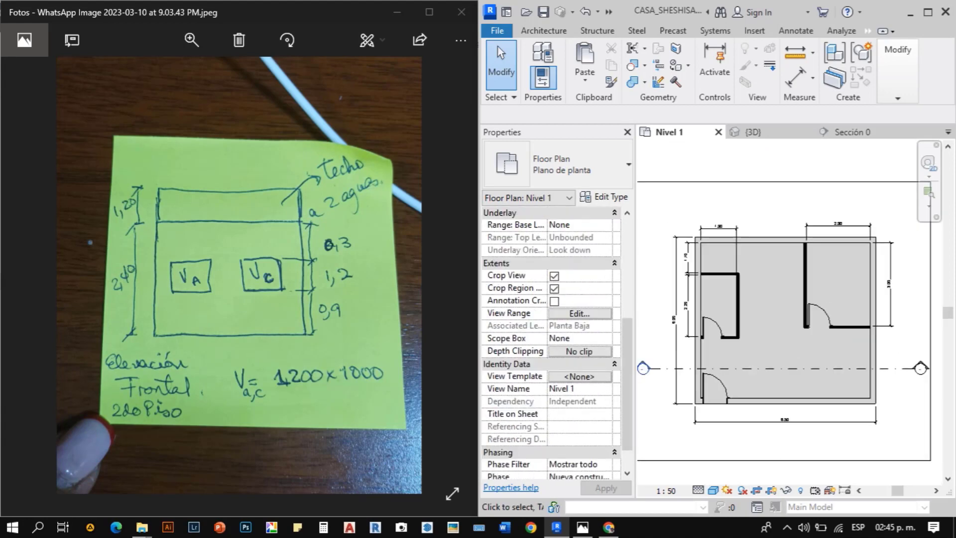
{"action": "scroll", "coordinate": [727, 301], "scroll_direction": "down", "scroll_amount": 1}
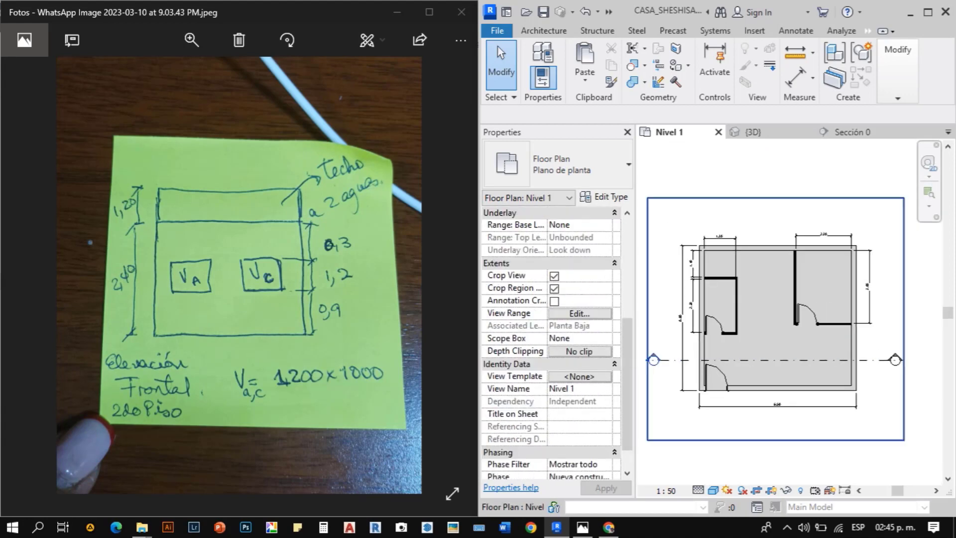
- Browse the sketch photos in Photos to the marked second-floor plan and enlarge it for reference
{"action": "left_click", "coordinate": [239, 275]}
{"action": "scroll", "coordinate": [239, 275], "scroll_direction": "down", "scroll_amount": 3}
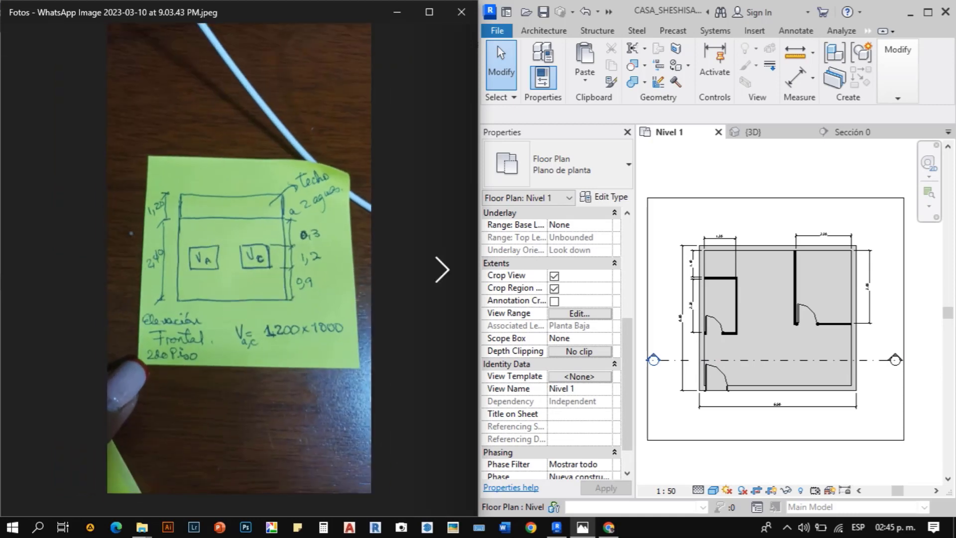
{"action": "key", "text": "Right"}
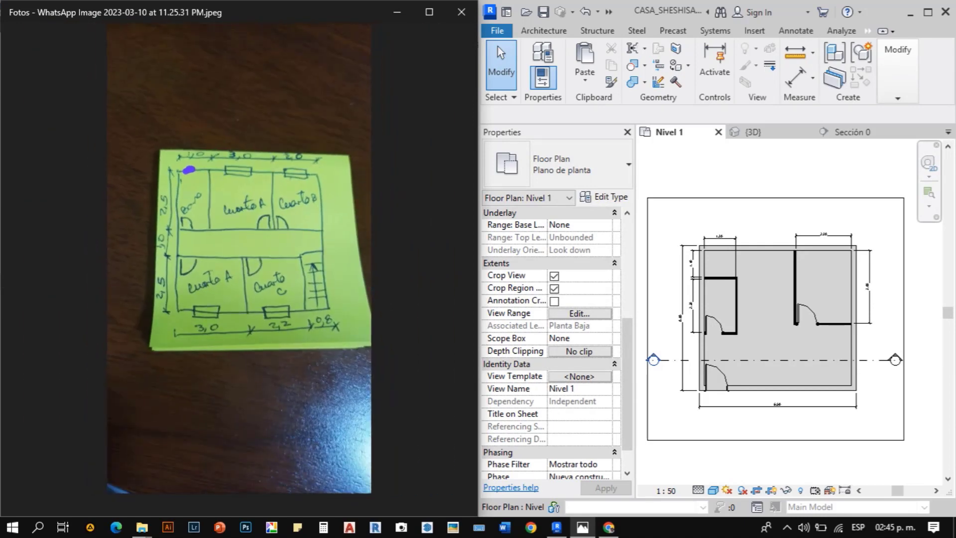
{"action": "key", "text": "Left"}
{"action": "key", "text": "Left"}
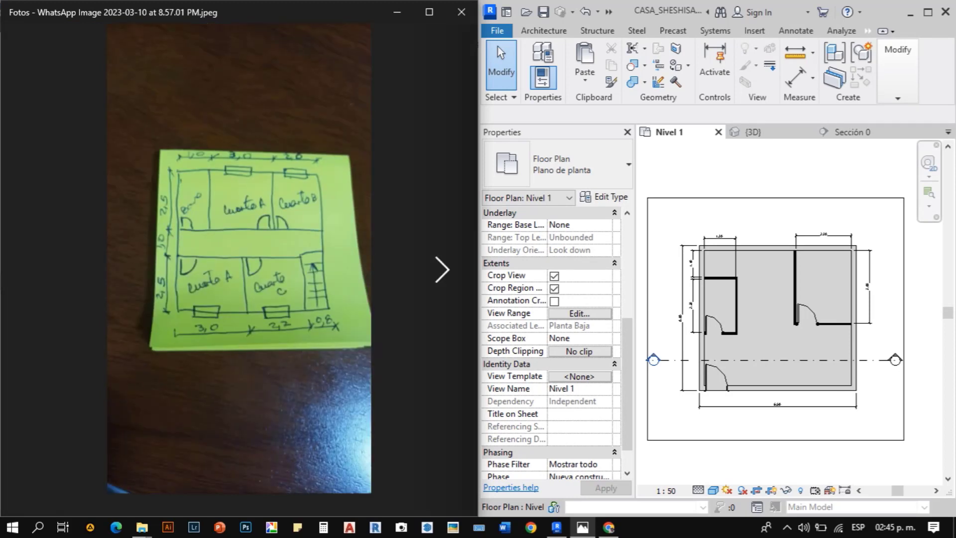
{"action": "key", "text": "Right"}
{"action": "key", "text": "Right"}
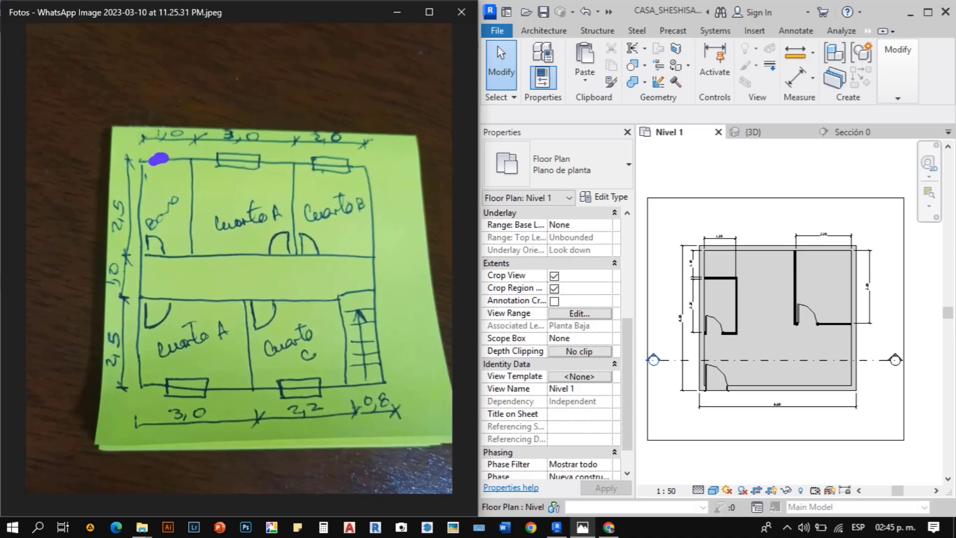
- Open the Nivel 2 floor plan from the Planta Alta level in Sección 0 and set its underlay base level to None
{"action": "left_click", "coordinate": [853, 132]}
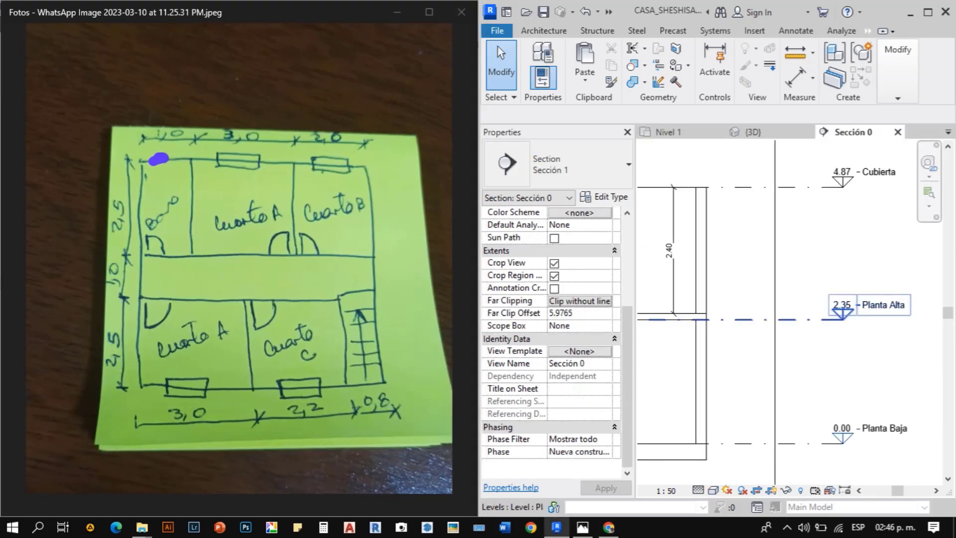
{"action": "right_click", "coordinate": [884, 305]}
{"action": "left_click", "coordinate": [809, 185]}
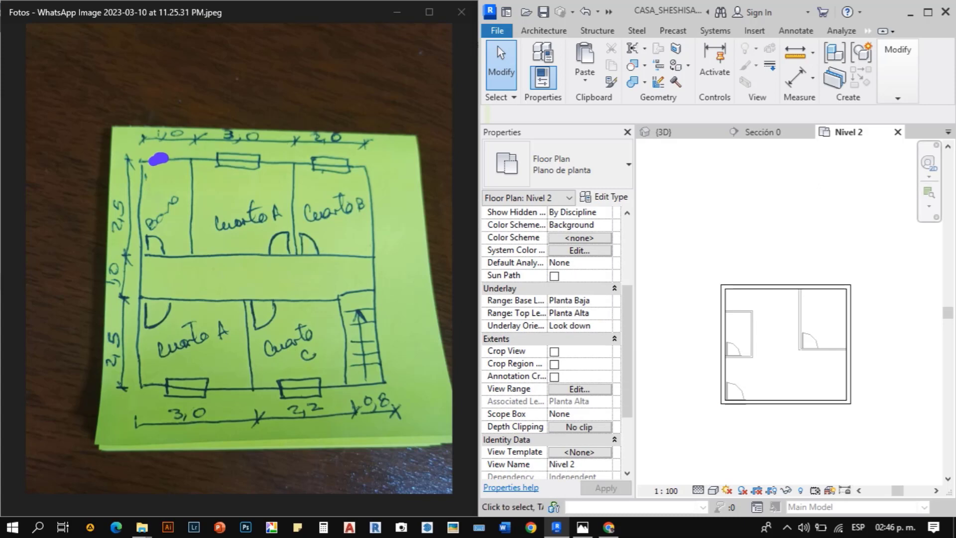
{"action": "left_click", "coordinate": [606, 301]}
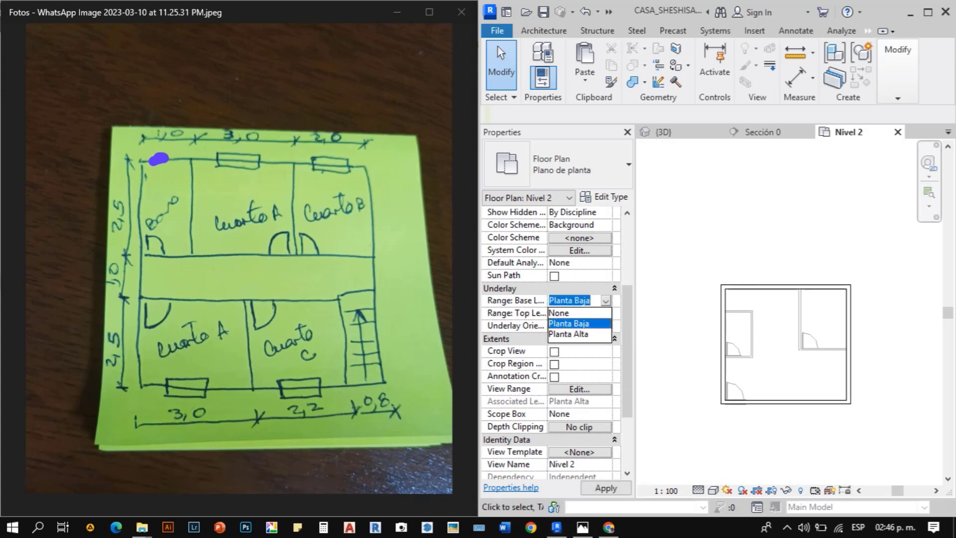
{"action": "left_click", "coordinate": [559, 313]}
{"action": "scroll", "coordinate": [818, 277], "scroll_direction": "up", "scroll_amount": 1}
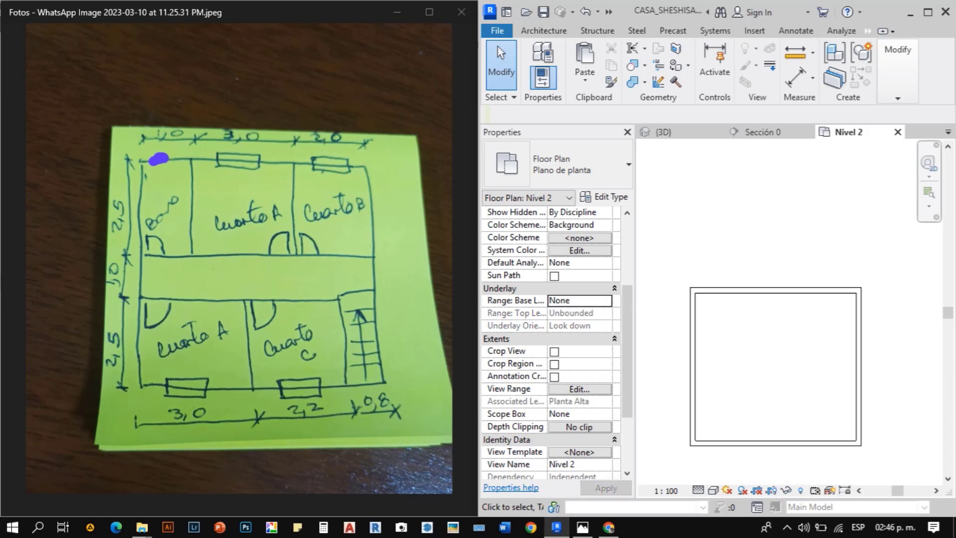
- Dimension the overall width and depth of the upper floor between the outer faces of the outer walls
{"action": "key", "text": "d"}
{"action": "key", "text": "i"}
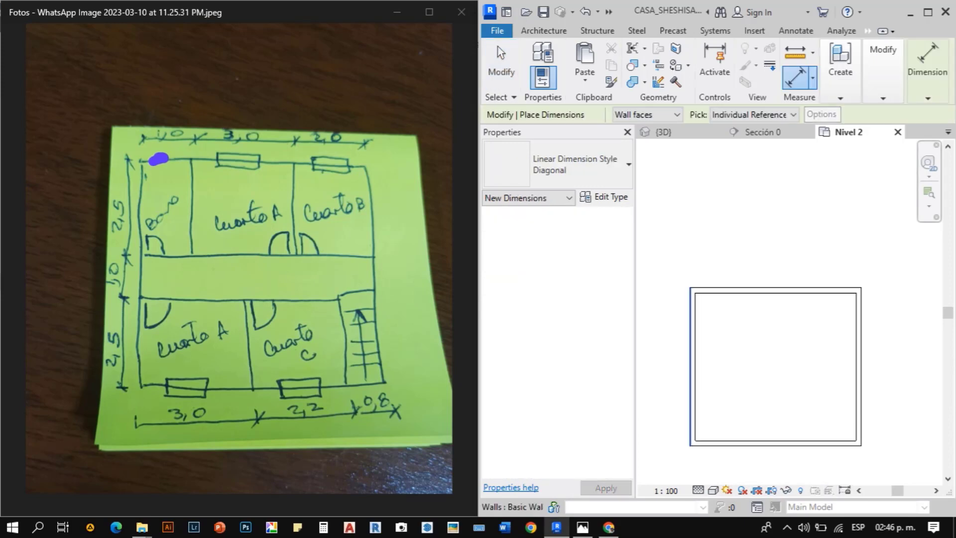
{"action": "left_click", "coordinate": [861, 312]}
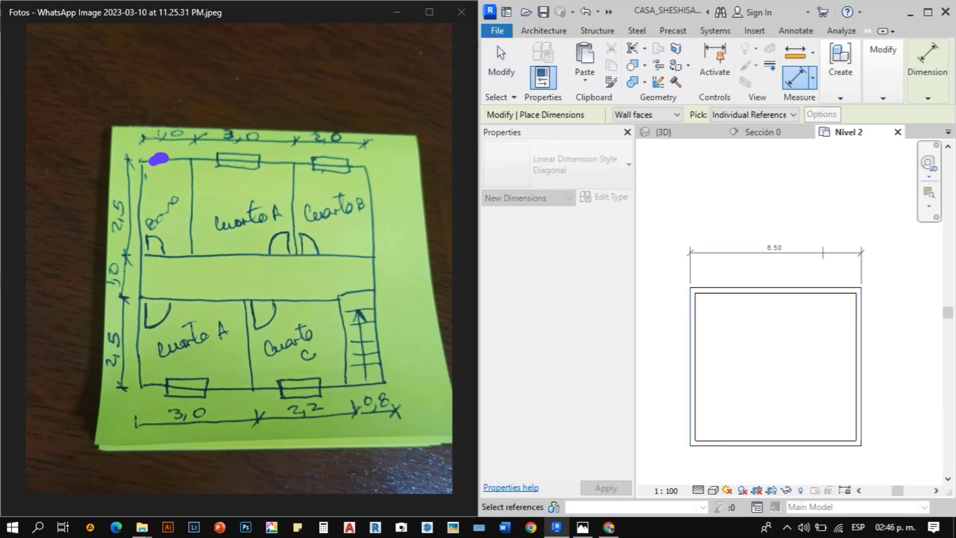
{"action": "left_click", "coordinate": [829, 269]}
{"action": "left_click", "coordinate": [711, 287]}
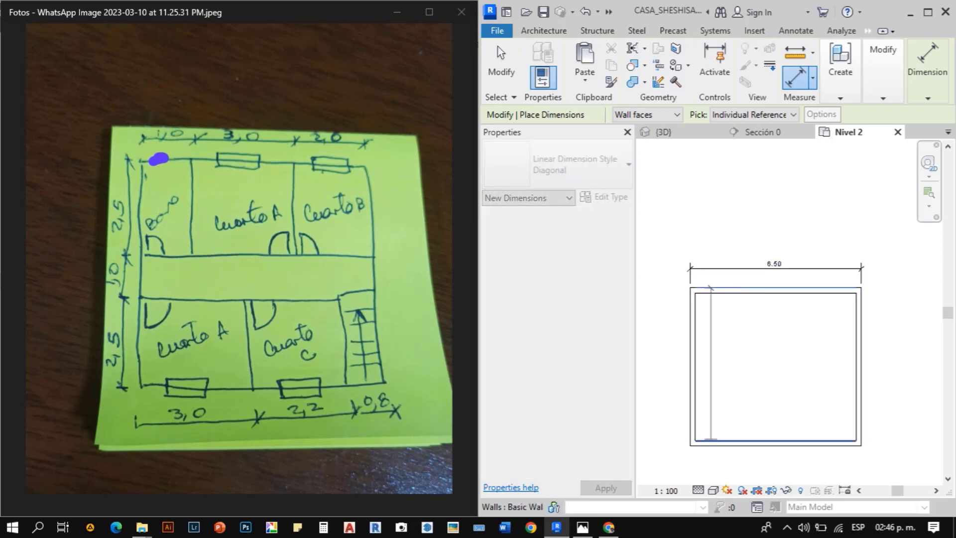
{"action": "left_click", "coordinate": [713, 445]}
{"action": "left_click", "coordinate": [669, 401]}
{"action": "scroll", "coordinate": [753, 274], "scroll_direction": "down", "scroll_amount": 3}
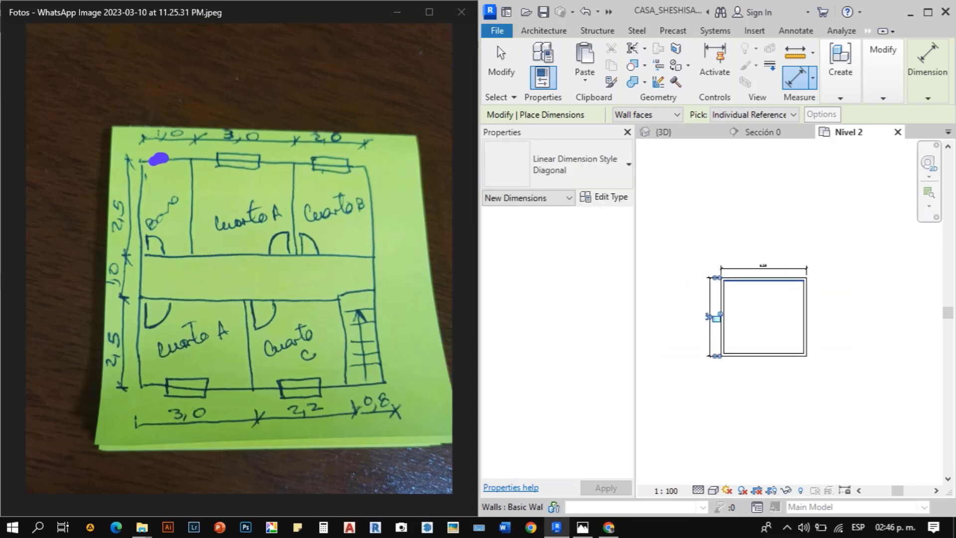
{"action": "key", "text": "Escape"}
{"action": "scroll", "coordinate": [761, 302], "scroll_direction": "up", "scroll_amount": 3}
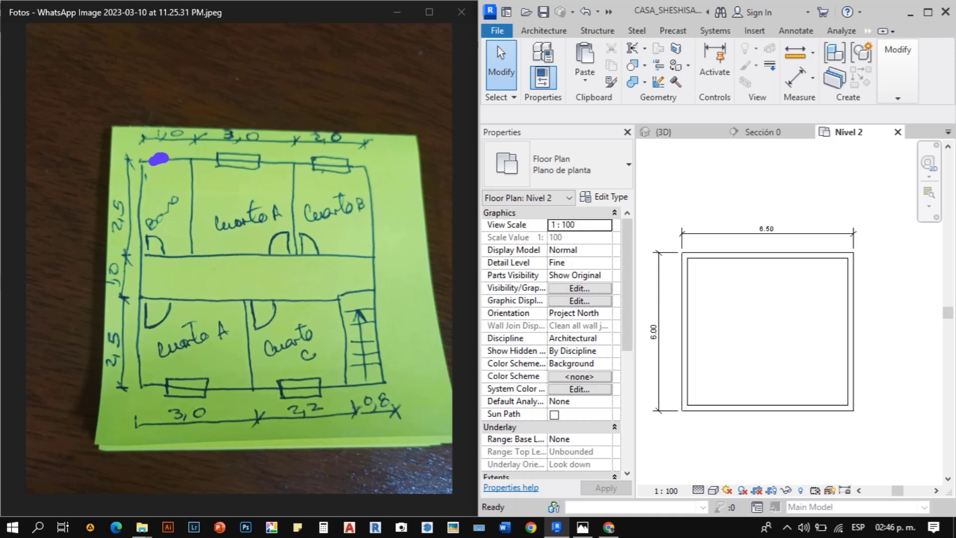
- Draw a MURO DE PANELERIA LIGERA wall across the full interior width, about 2.43 m from the upper outer wall, for the corridor's upper side
{"action": "key", "text": "w"}
{"action": "key", "text": "a"}
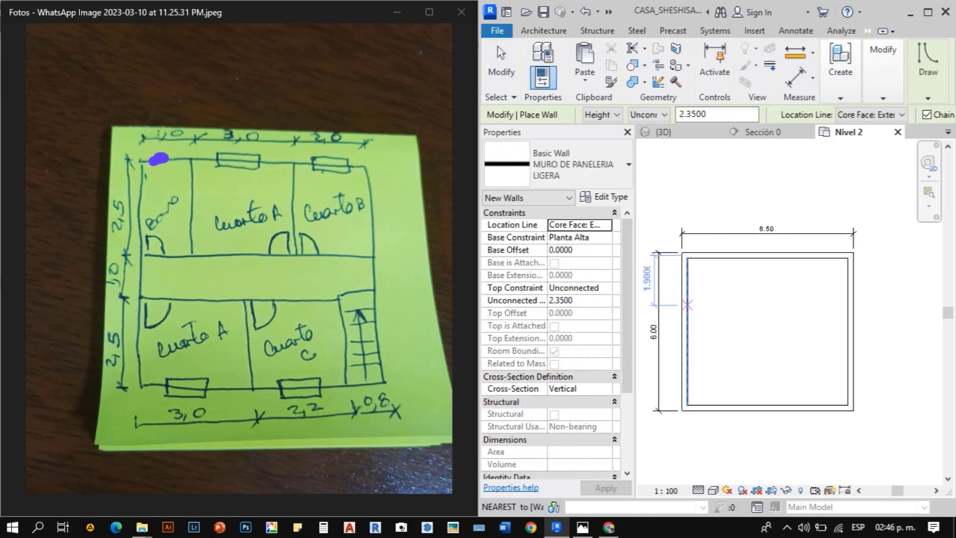
{"action": "left_click", "coordinate": [687, 318]}
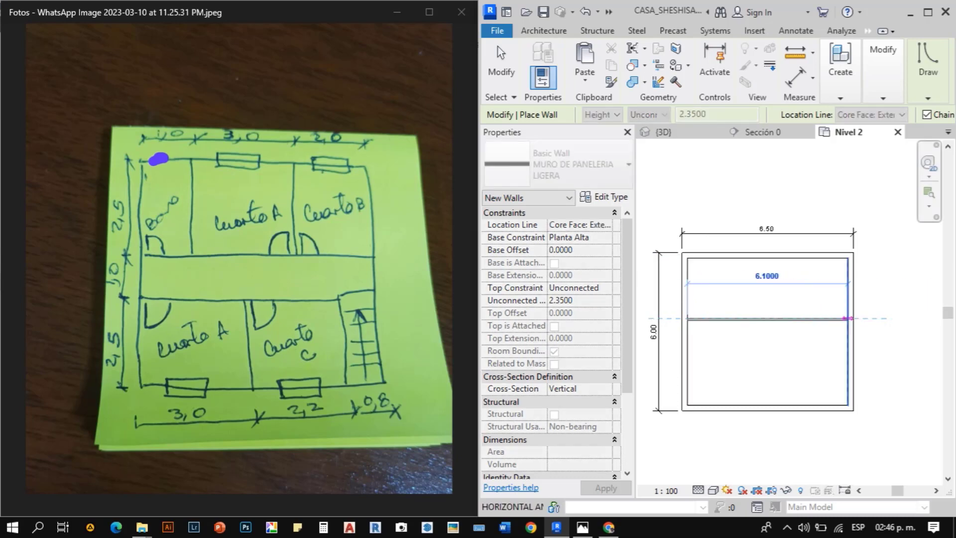
{"action": "left_click", "coordinate": [848, 318]}
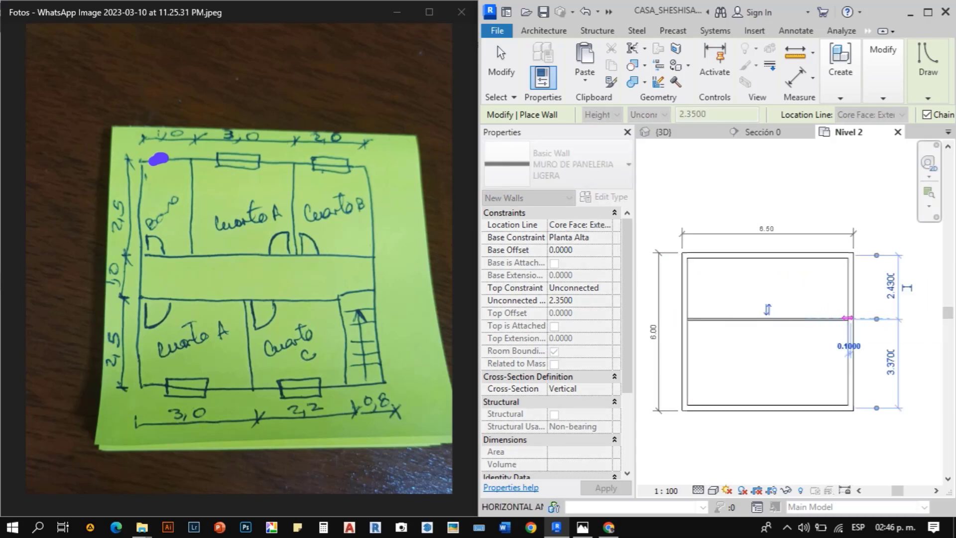
{"action": "key", "text": "Escape"}
{"action": "key", "text": "Escape"}
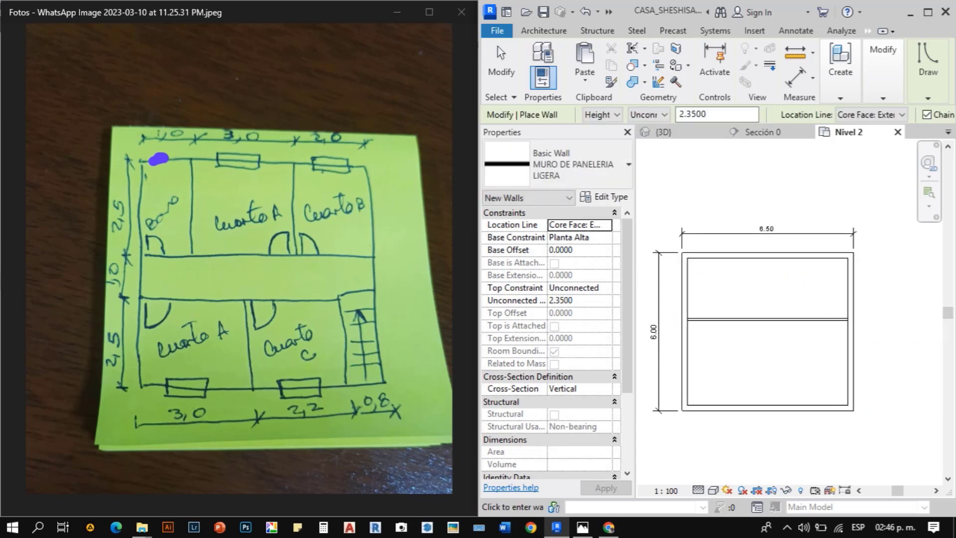
- Draw an L-shaped partition from the lower outer wall, up about 2.5 m beside the stair space and across to the opposite side wall
{"action": "left_click", "coordinate": [822, 405]}
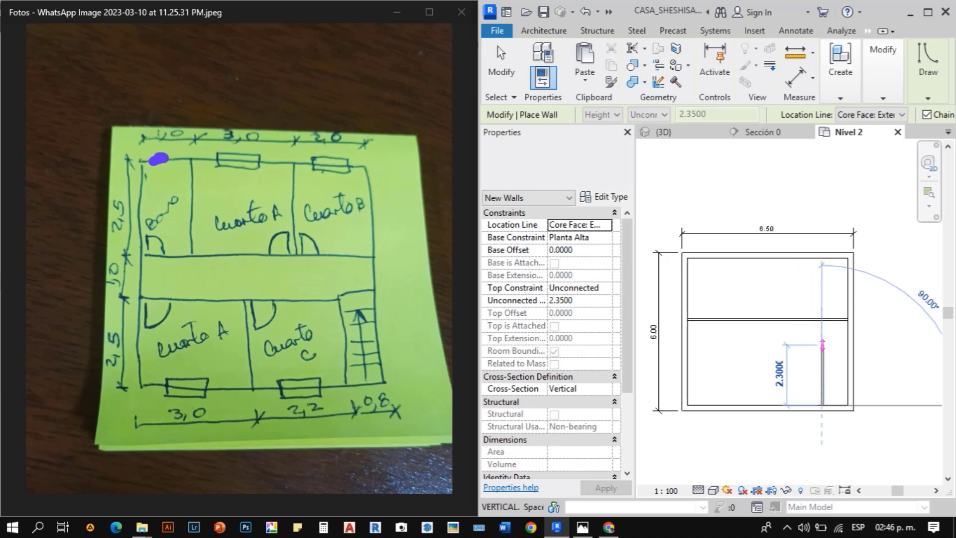
{"action": "left_click", "coordinate": [822, 339]}
{"action": "key", "text": "Escape"}
{"action": "key", "text": "Escape"}
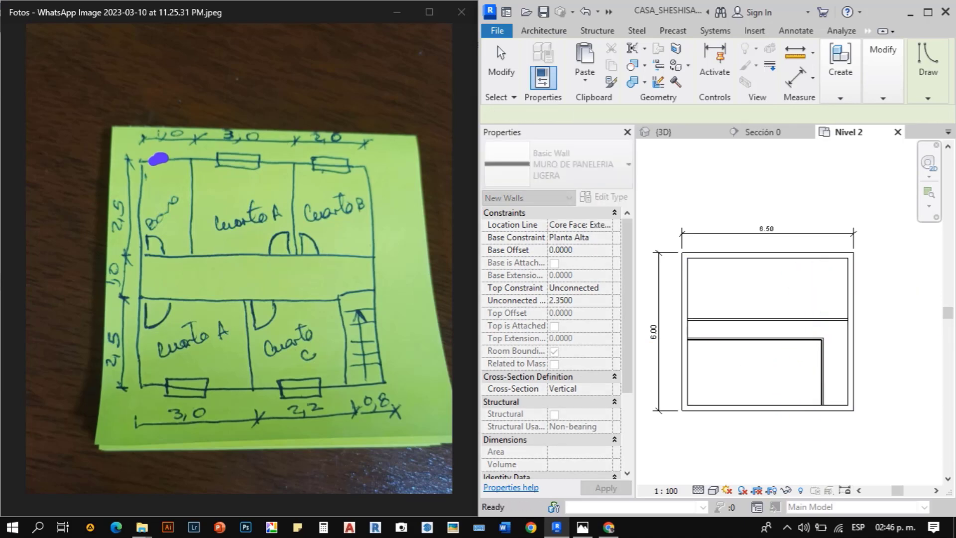
{"action": "scroll", "coordinate": [787, 327], "scroll_direction": "up", "scroll_amount": 3}
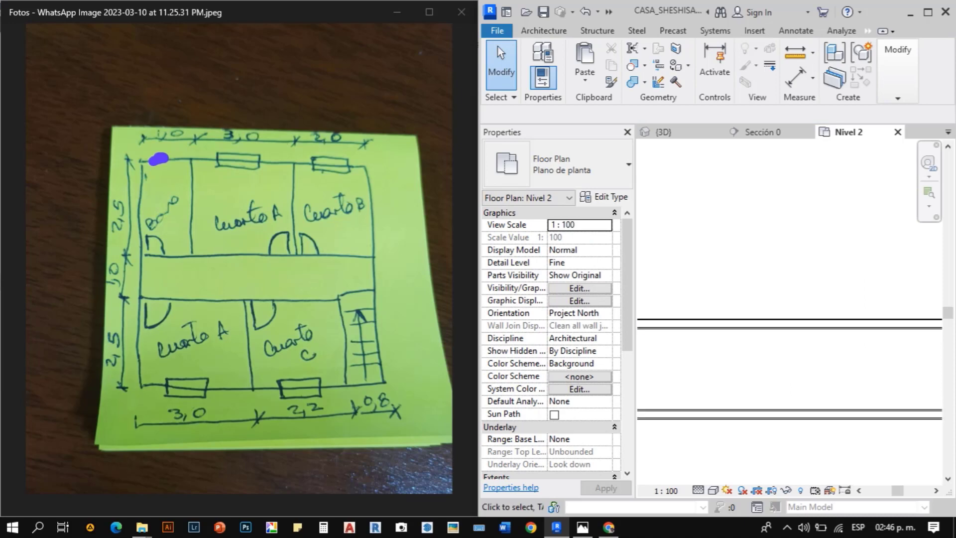
{"action": "scroll", "coordinate": [789, 312], "scroll_direction": "down", "scroll_amount": 3}
{"action": "scroll", "coordinate": [674, 297], "scroll_direction": "down", "scroll_amount": 2}
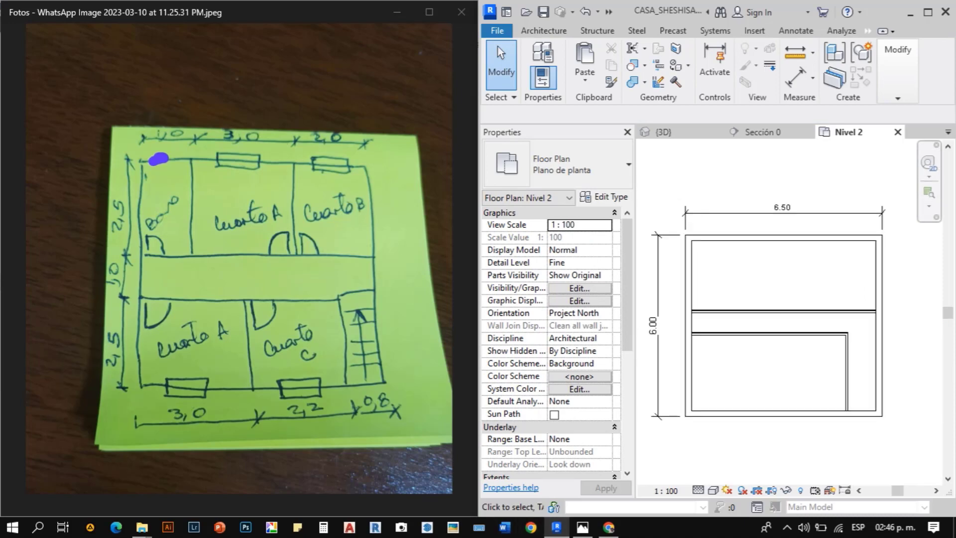
{"action": "scroll", "coordinate": [752, 353], "scroll_direction": "up", "scroll_amount": 2}
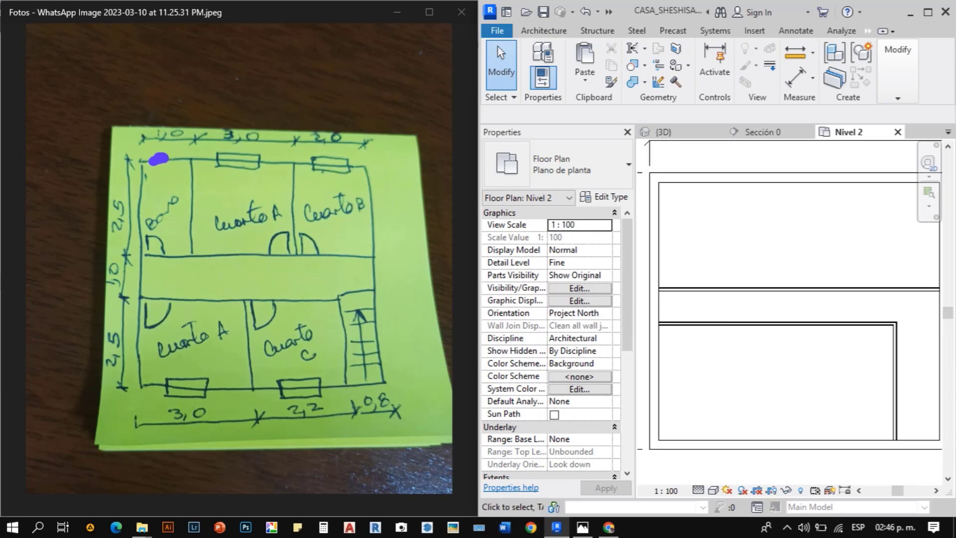
- Draw a partition about 2.49 m long from the corridor's lower wall to the lower outer wall, dividing Cuarto A from Cuarto C
{"action": "key", "text": "w"}
{"action": "key", "text": "a"}
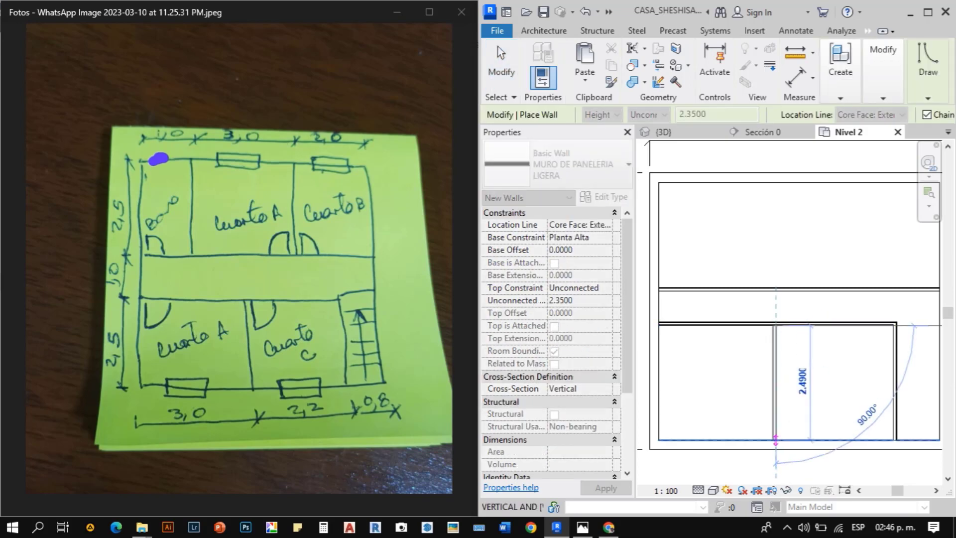
{"action": "left_click", "coordinate": [776, 441]}
{"action": "key", "text": "Escape"}
{"action": "key", "text": "Escape"}
- Place a Puerta de 1 hoja 80 x 210 cm door in the corridor's lower wall, near Cuarto A's outer corner
{"action": "scroll", "coordinate": [656, 336], "scroll_direction": "up", "scroll_amount": 4}
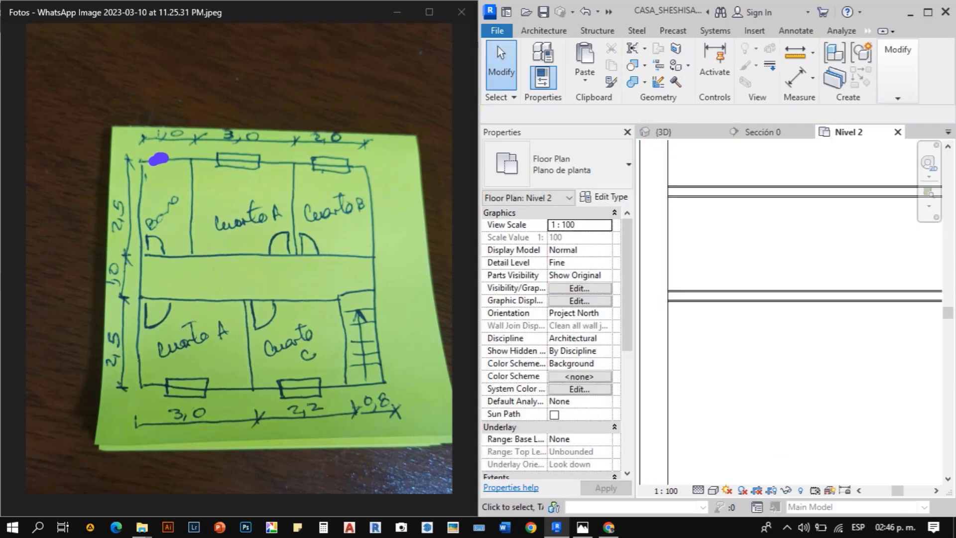
{"action": "key", "text": "d"}
{"action": "key", "text": "r"}
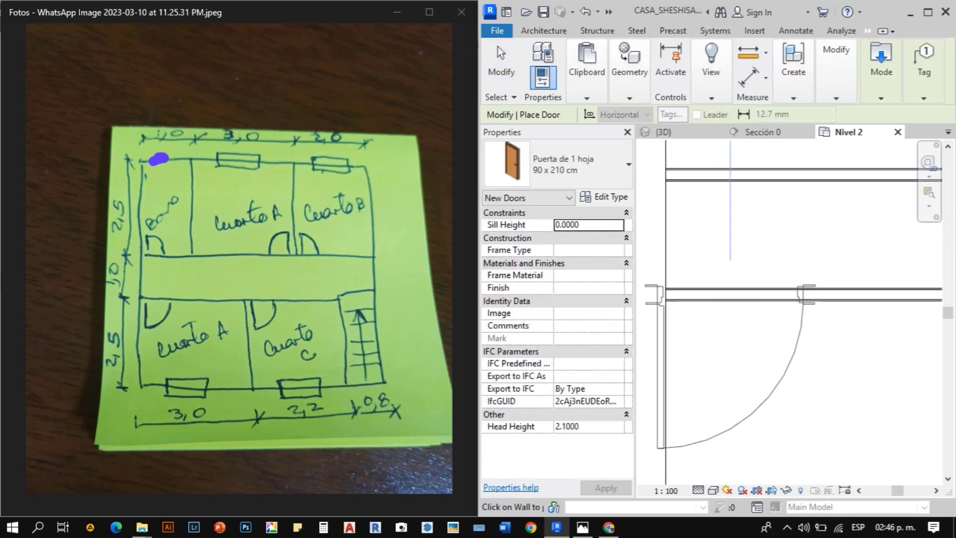
{"action": "left_click", "coordinate": [558, 165]}
{"action": "left_click", "coordinate": [531, 258]}
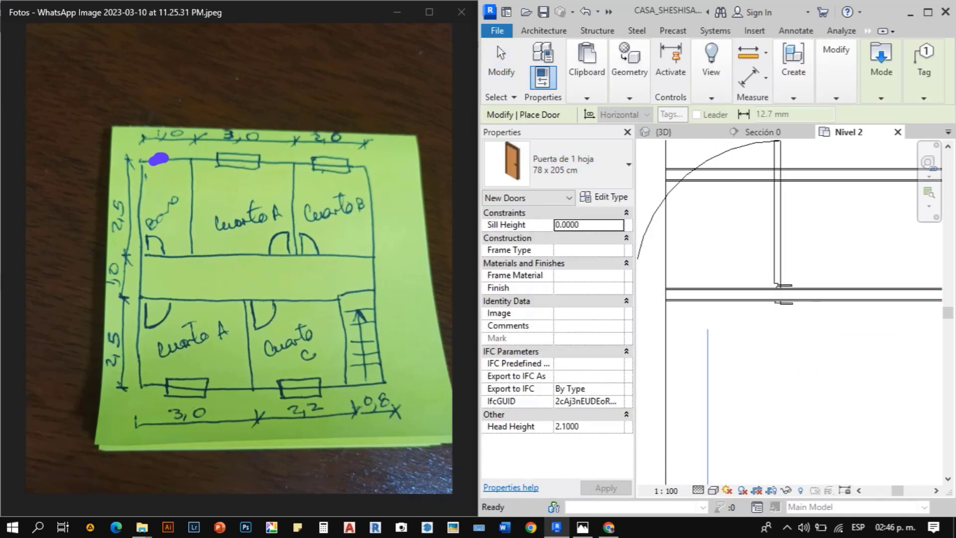
{"action": "left_click", "coordinate": [558, 164]}
{"action": "left_click", "coordinate": [531, 276]}
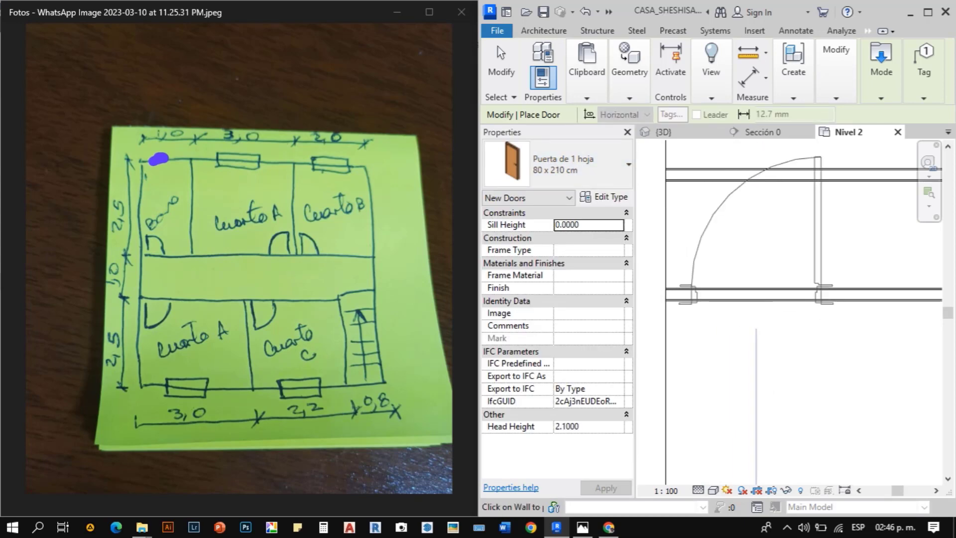
{"action": "left_click", "coordinate": [753, 294]}
{"action": "key", "text": "Escape"}
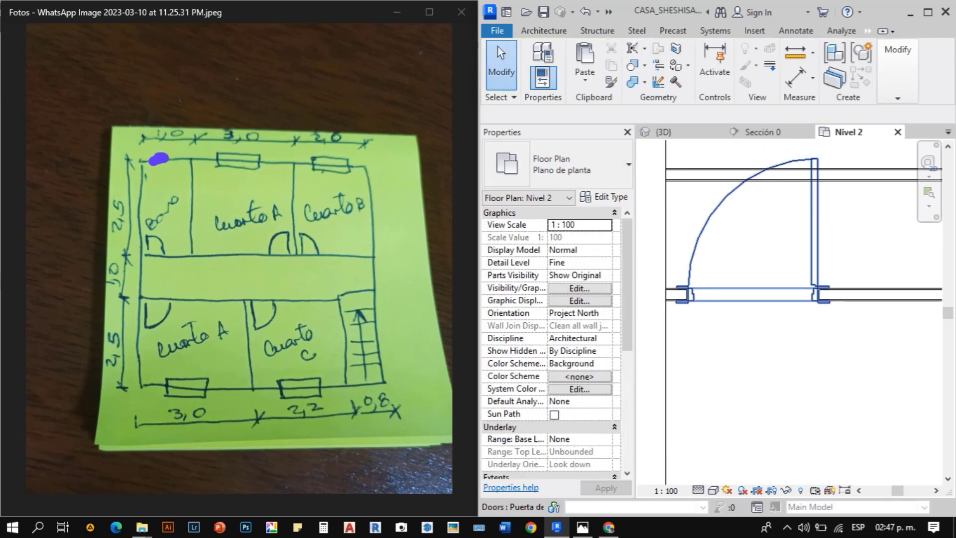
- Flip the Cuarto A door so it swings into the room, hinged on the outer side wall's side
{"action": "left_click", "coordinate": [753, 293]}
{"action": "key", "text": "space"}
{"action": "key", "text": "space"}
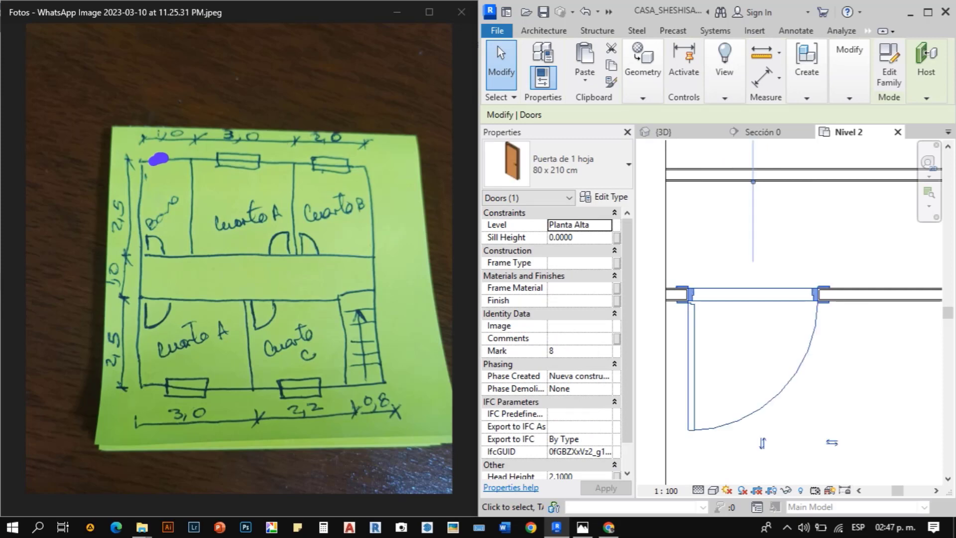
- Align the edge of the Cuarto A door's frame with the inner face of the adjacent outer side wall
{"action": "scroll", "coordinate": [678, 290], "scroll_direction": "up", "scroll_amount": 4}
{"action": "key", "text": "Escape"}
{"action": "key", "text": "a"}
{"action": "key", "text": "l"}
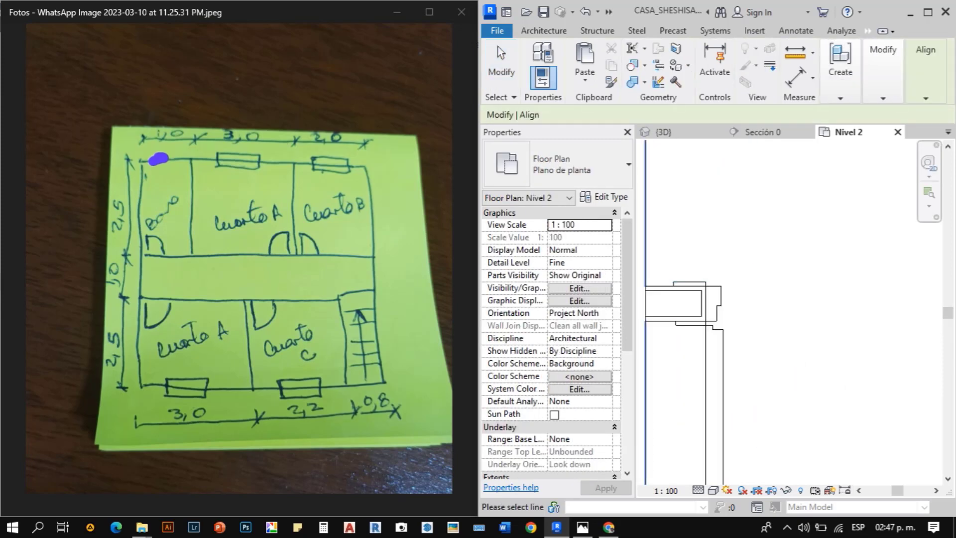
{"action": "scroll", "coordinate": [697, 309], "scroll_direction": "down", "scroll_amount": 3}
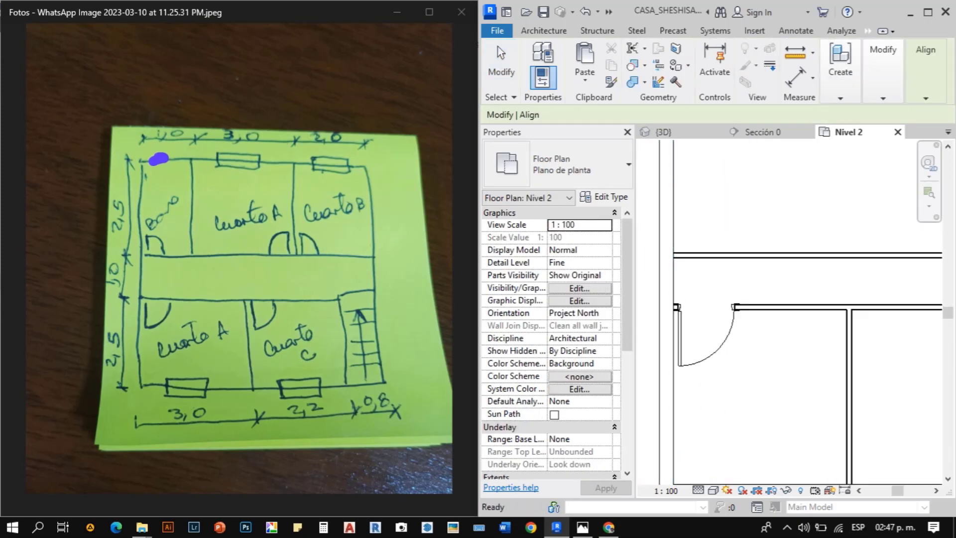
{"action": "key", "text": "Escape"}
{"action": "scroll", "coordinate": [705, 311], "scroll_direction": "down", "scroll_amount": 2}
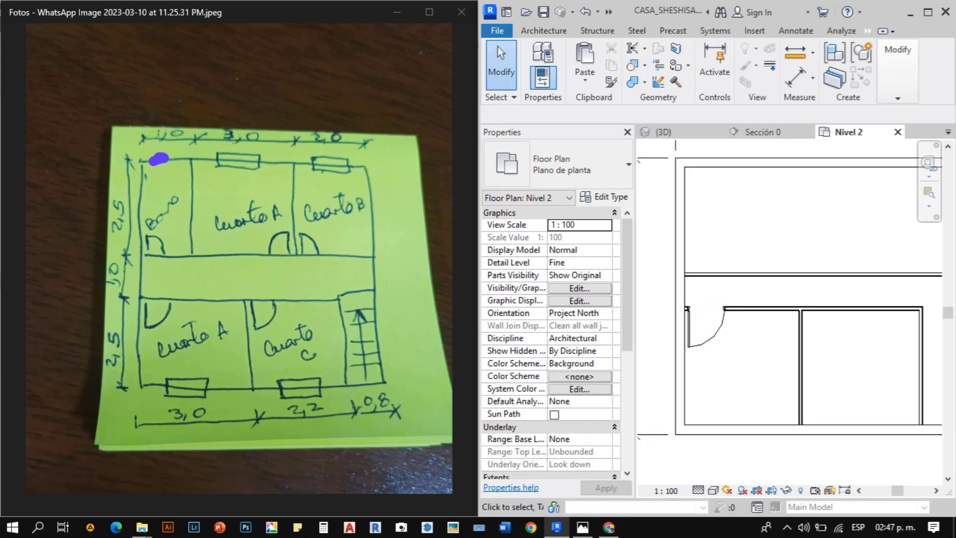
- Dimension Cuarto A's clear depth between the lower outer wall's inner face and the corridor's lower wall, placing the dimension outside the house
{"action": "key", "text": "d"}
{"action": "key", "text": "i"}
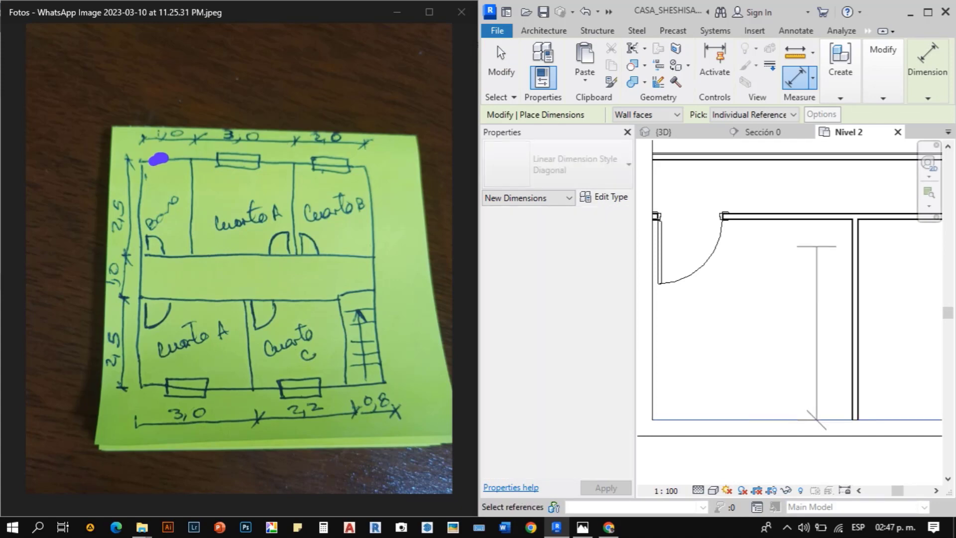
{"action": "scroll", "coordinate": [693, 309], "scroll_direction": "up", "scroll_amount": 3}
{"action": "left_click", "coordinate": [717, 224]}
{"action": "scroll", "coordinate": [822, 275], "scroll_direction": "down", "scroll_amount": 6}
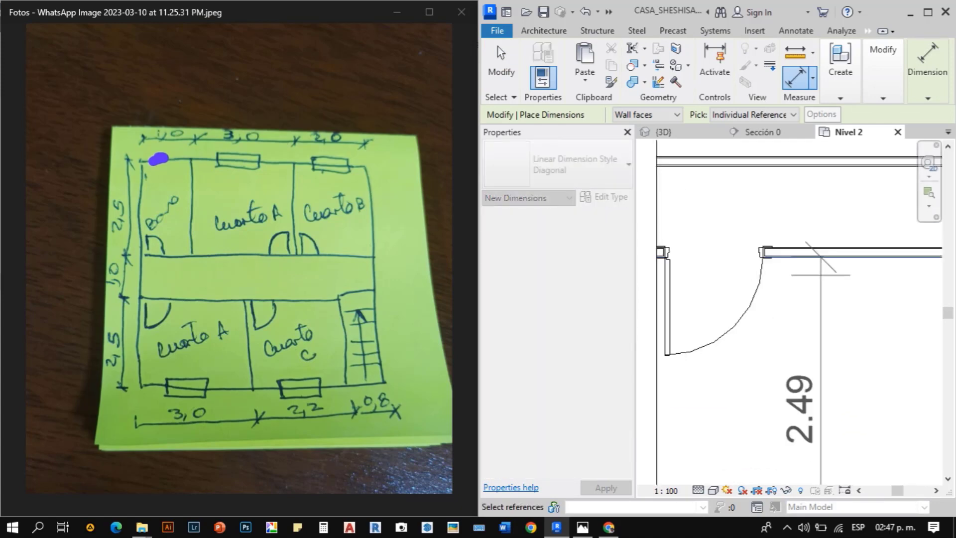
{"action": "left_click", "coordinate": [723, 323]}
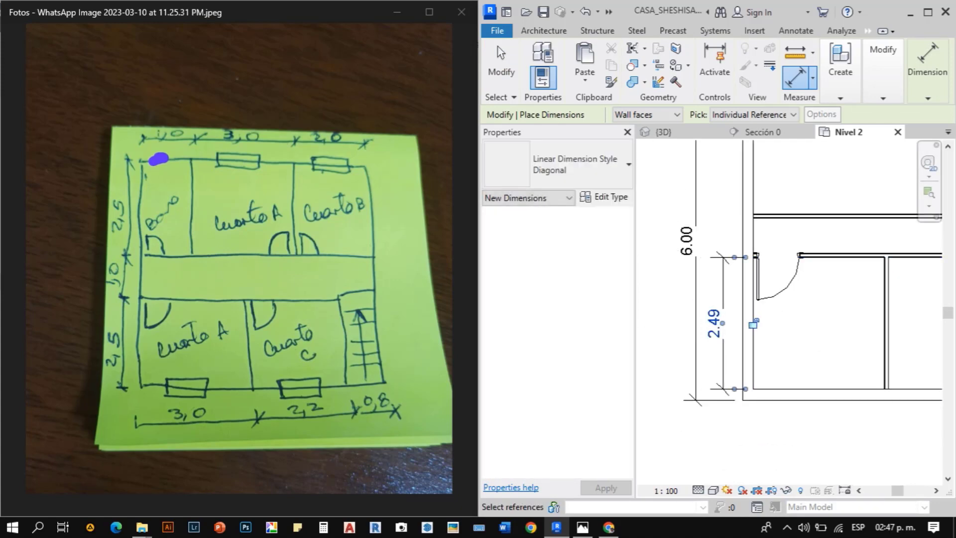
- Set the floor plan's view scale to 1 : 50
{"action": "left_click", "coordinate": [662, 490]}
{"action": "left_click", "coordinate": [658, 382]}
{"action": "scroll", "coordinate": [720, 352], "scroll_direction": "down", "scroll_amount": 6}
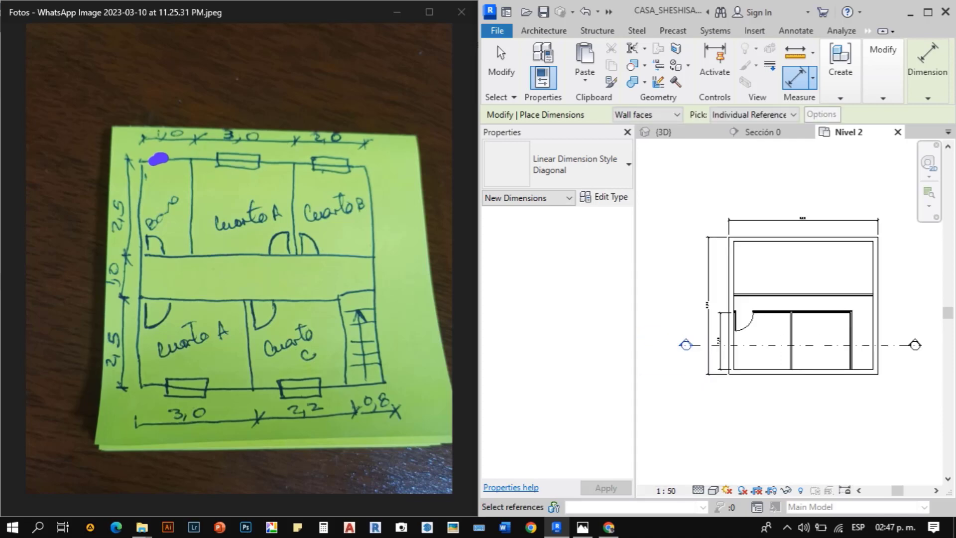
{"action": "scroll", "coordinate": [764, 330], "scroll_direction": "up", "scroll_amount": 5}
{"action": "key", "text": "Escape"}
{"action": "scroll", "coordinate": [763, 289], "scroll_direction": "up", "scroll_amount": 3}
{"action": "left_click", "coordinate": [807, 289]}
{"action": "scroll", "coordinate": [812, 297], "scroll_direction": "down", "scroll_amount": 4}
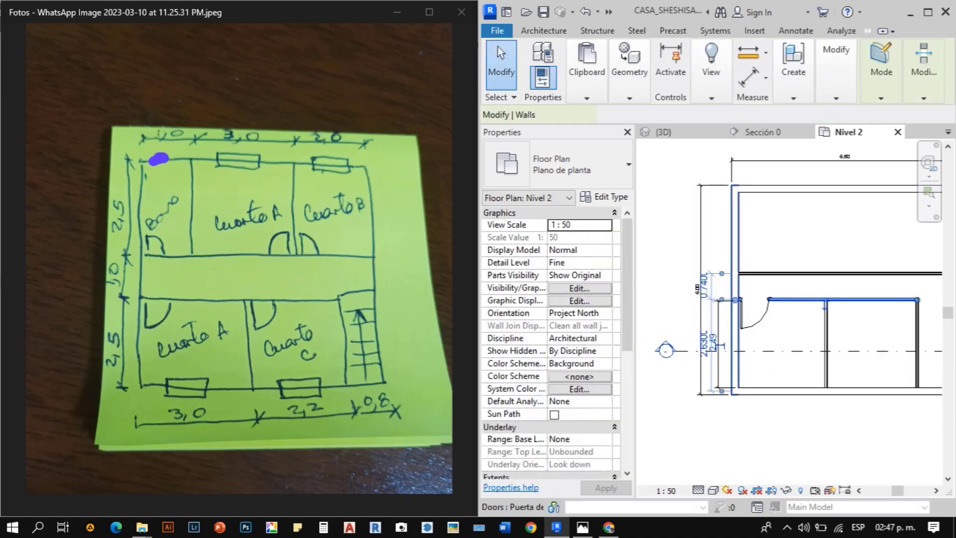
{"action": "scroll", "coordinate": [711, 335], "scroll_direction": "up", "scroll_amount": 3}
{"action": "scroll", "coordinate": [713, 359], "scroll_direction": "up", "scroll_amount": 3}
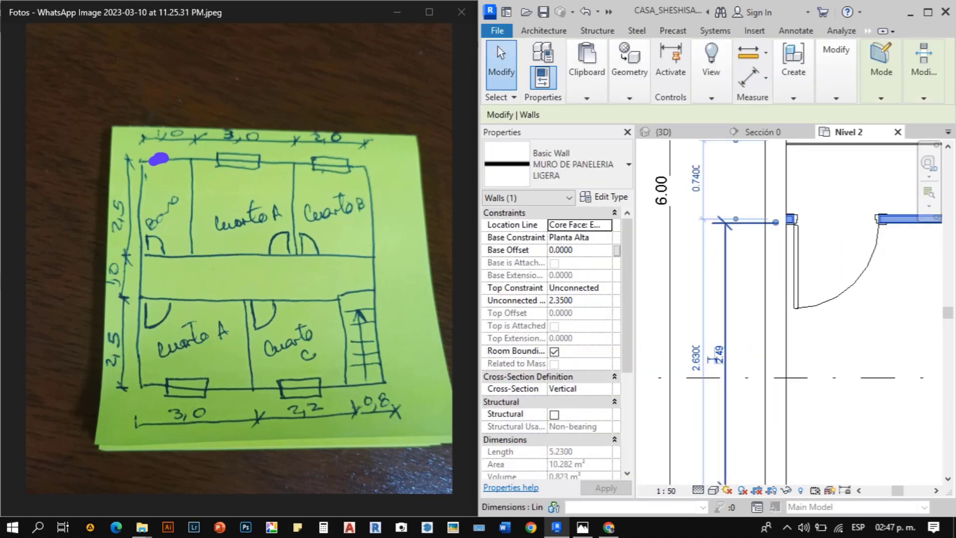
{"action": "left_click", "coordinate": [717, 355]}
{"action": "key", "text": "Escape"}
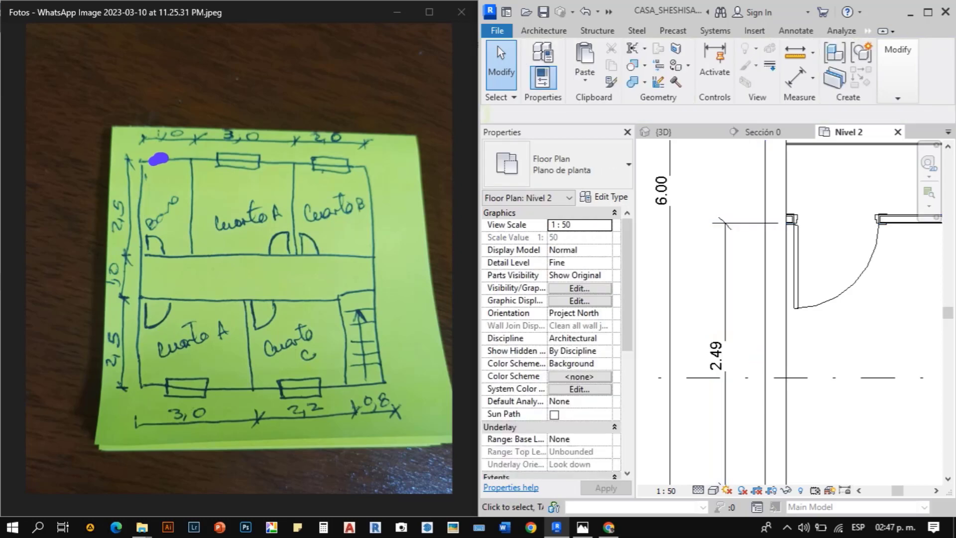
- Move the corridor's lower wall by setting Cuarto A's clear depth dimension to 2.50 m
{"action": "scroll", "coordinate": [676, 309], "scroll_direction": "down", "scroll_amount": 2}
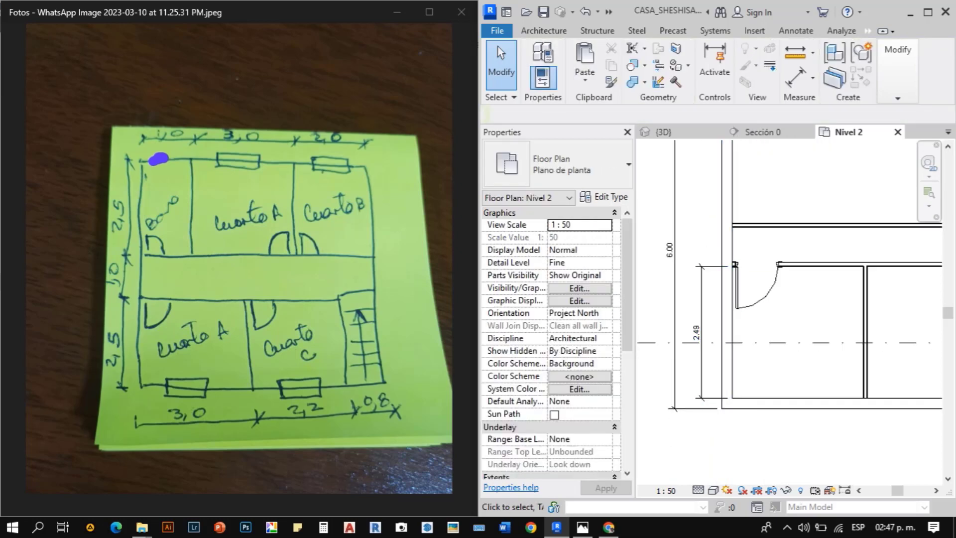
{"action": "left_click", "coordinate": [797, 265]}
{"action": "scroll", "coordinate": [701, 331], "scroll_direction": "up", "scroll_amount": 3}
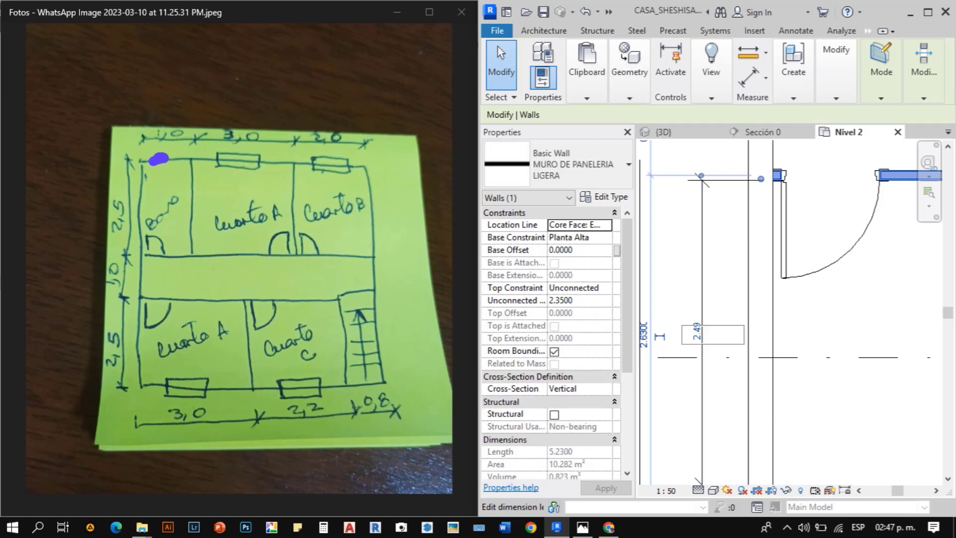
{"action": "type", "text": "5"}
{"action": "key", "text": "Return"}
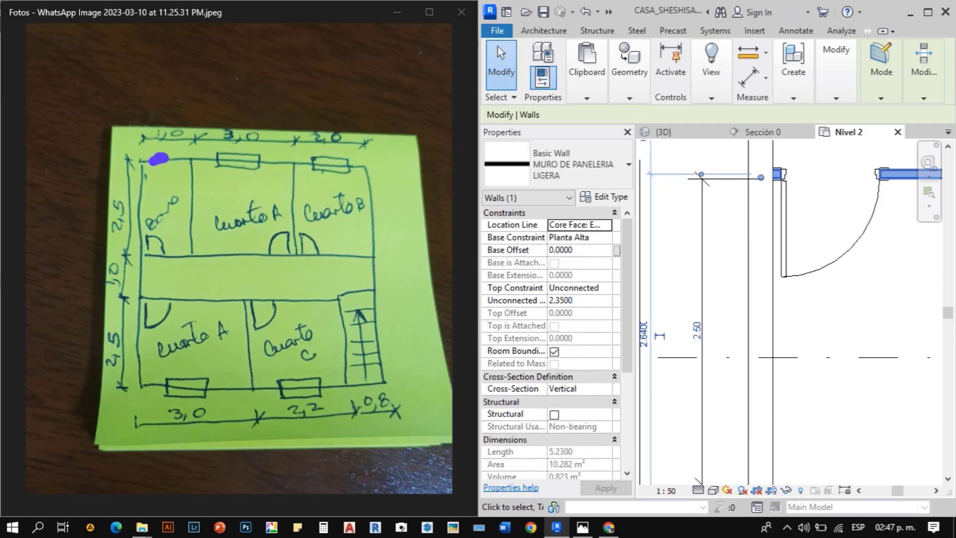
{"action": "scroll", "coordinate": [703, 323], "scroll_direction": "down", "scroll_amount": 3}
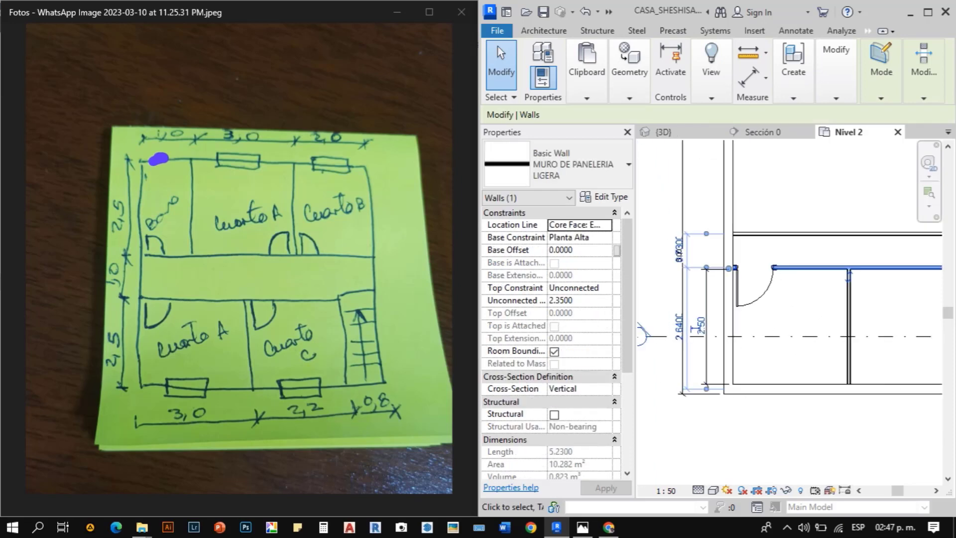
{"action": "key", "text": "Escape"}
- Dimension the corridor's clear width between its two partition walls, in line with the Cuarto A depth dimension
{"action": "scroll", "coordinate": [741, 244], "scroll_direction": "up", "scroll_amount": 3}
{"action": "key", "text": "i"}
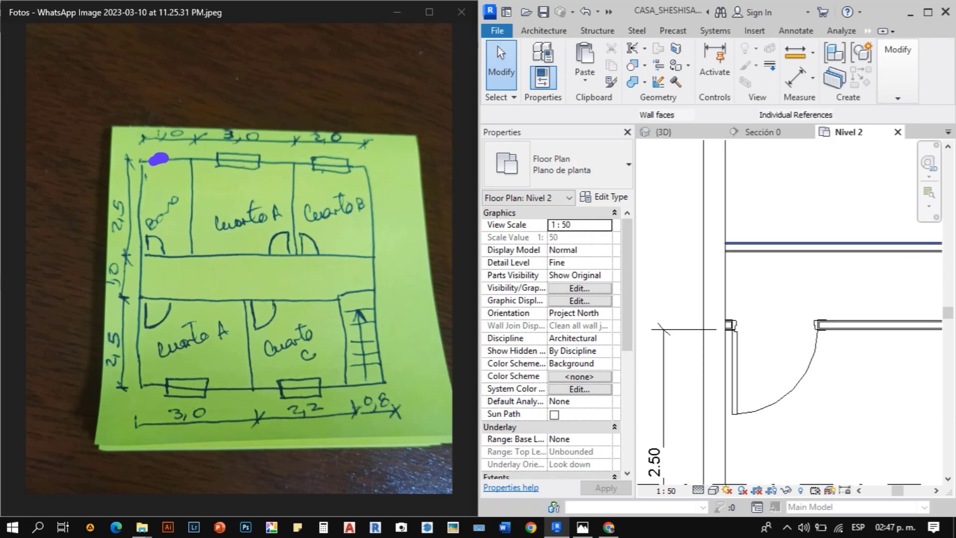
{"action": "scroll", "coordinate": [859, 358], "scroll_direction": "up", "scroll_amount": 3}
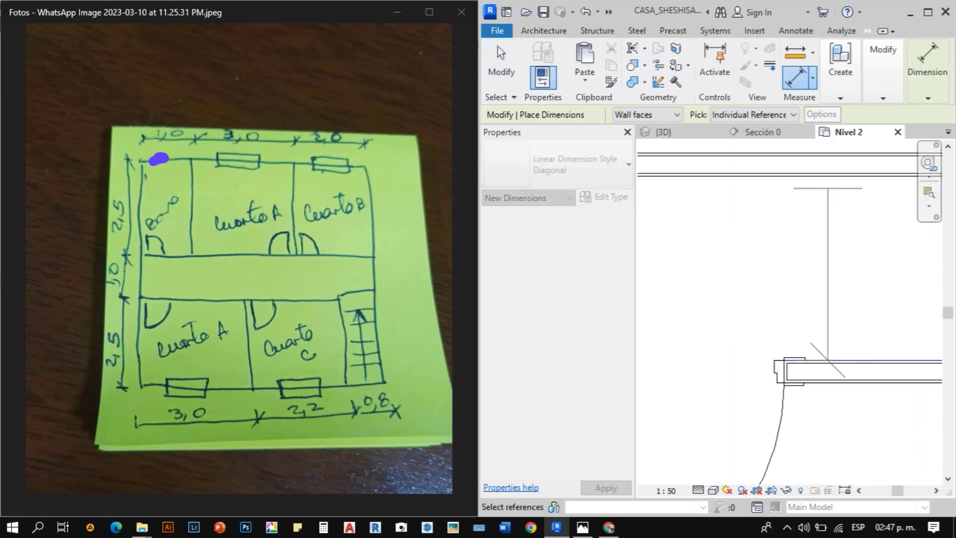
{"action": "left_click", "coordinate": [832, 176]}
{"action": "scroll", "coordinate": [866, 212], "scroll_direction": "down", "scroll_amount": 4}
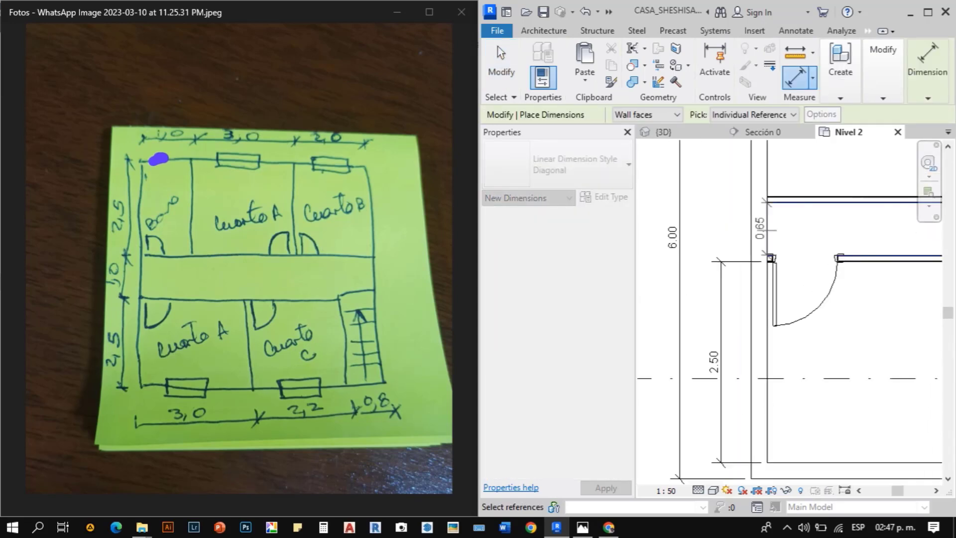
{"action": "scroll", "coordinate": [740, 209], "scroll_direction": "up", "scroll_amount": 2}
{"action": "left_click", "coordinate": [702, 264]}
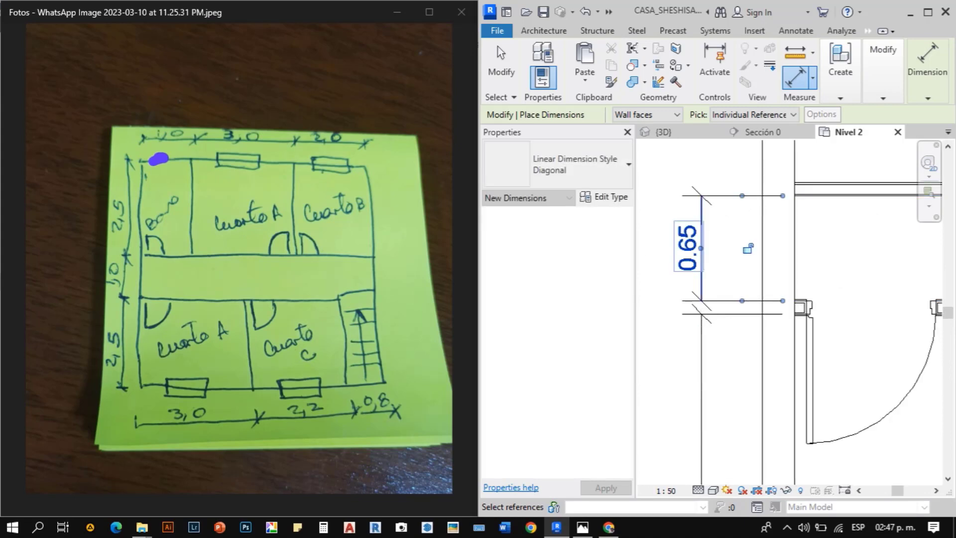
{"action": "key", "text": "Escape"}
{"action": "key", "text": "Escape"}
- Dimension the upper rooms' clear depth from the corridor's upper wall to the outer wall's inner face, in line with the corridor dimension
{"action": "scroll", "coordinate": [642, 333], "scroll_direction": "down", "scroll_amount": 3}
{"action": "scroll", "coordinate": [683, 199], "scroll_direction": "up", "scroll_amount": 2}
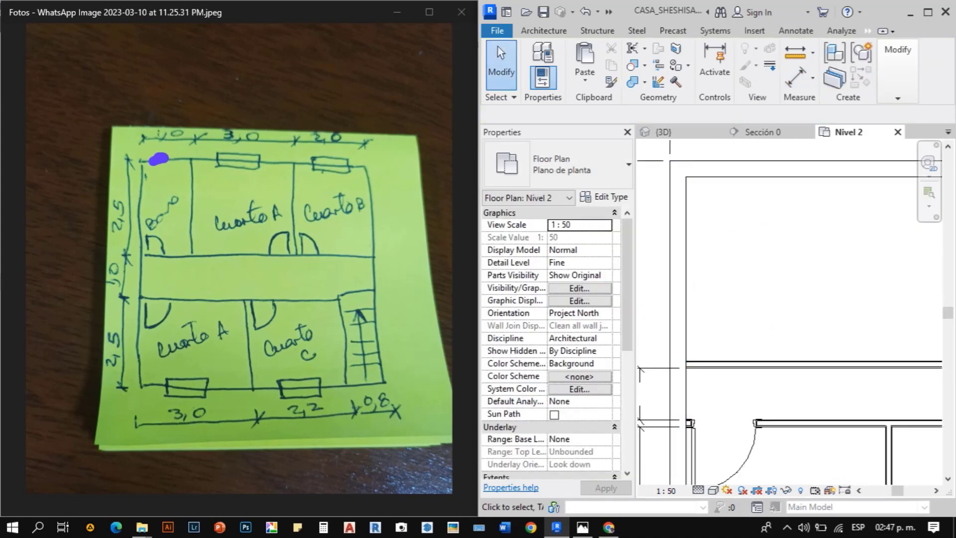
{"action": "key", "text": "d"}
{"action": "key", "text": "i"}
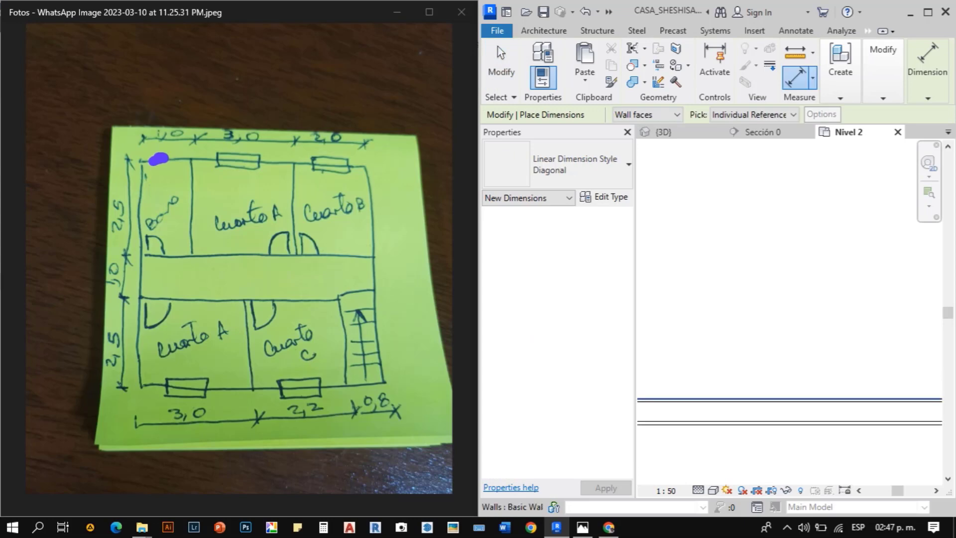
{"action": "left_click", "coordinate": [694, 399]}
{"action": "scroll", "coordinate": [779, 391], "scroll_direction": "down", "scroll_amount": 5}
{"action": "scroll", "coordinate": [752, 282], "scroll_direction": "up", "scroll_amount": 2}
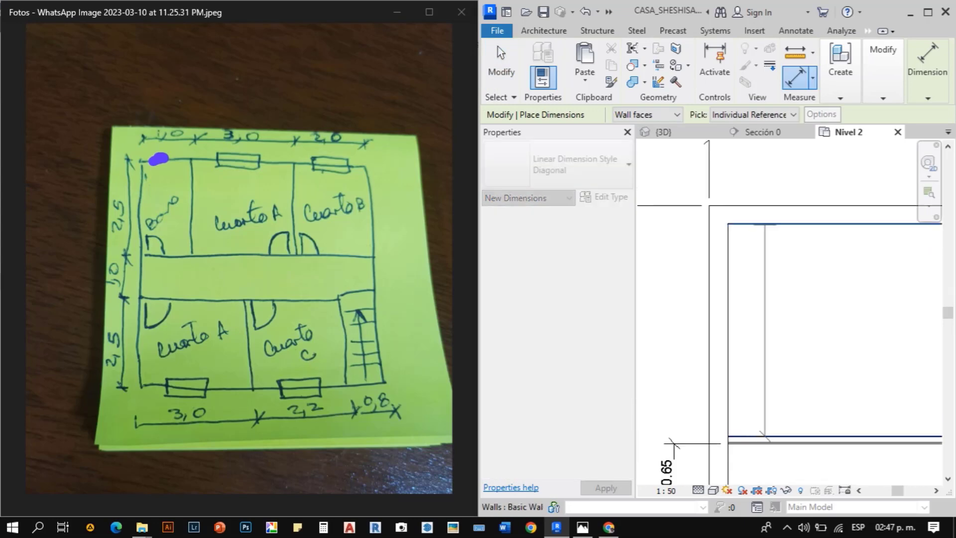
{"action": "left_click", "coordinate": [766, 224]}
{"action": "left_click", "coordinate": [686, 280]}
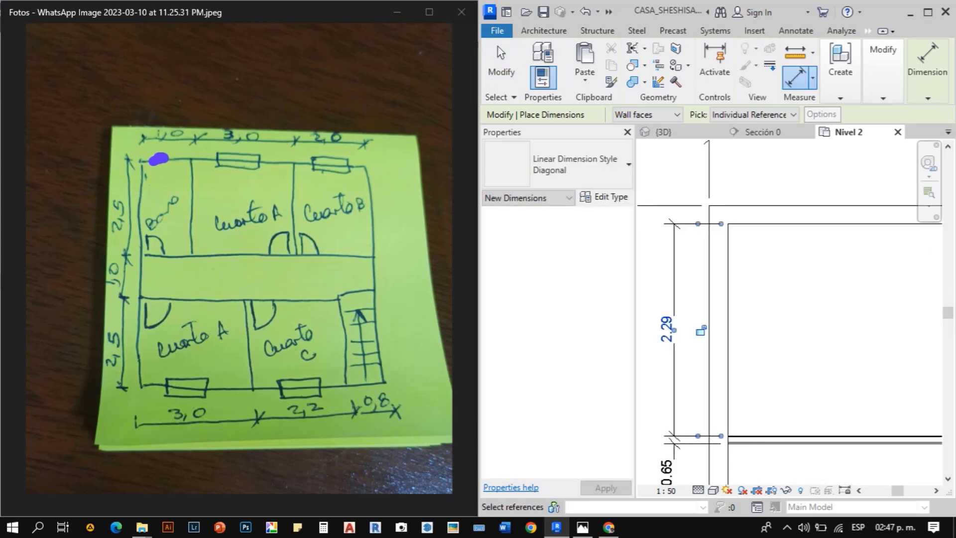
{"action": "scroll", "coordinate": [687, 259], "scroll_direction": "down", "scroll_amount": 3}
{"action": "key", "text": "Escape"}
{"action": "key", "text": "Escape"}
{"action": "scroll", "coordinate": [683, 359], "scroll_direction": "up", "scroll_amount": 2}
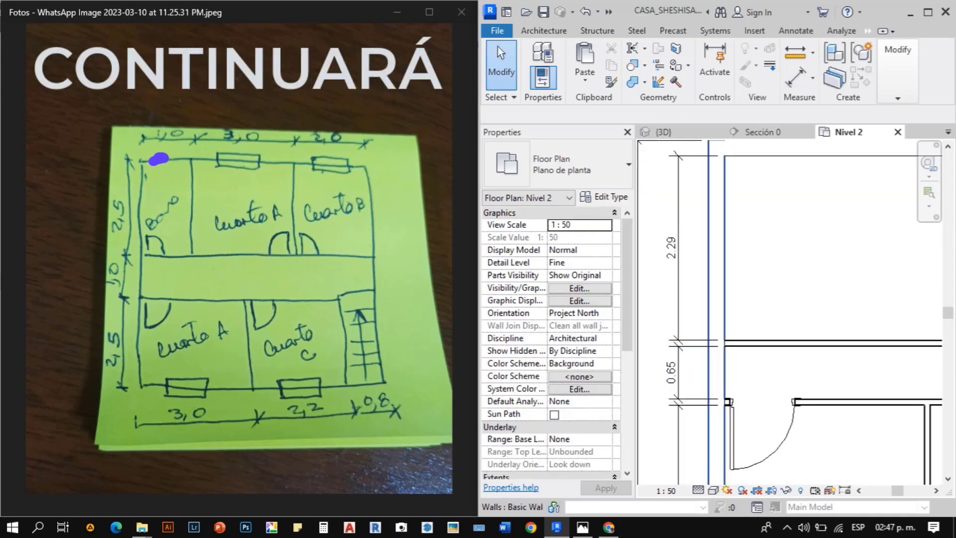
{"action": "left_click", "coordinate": [708, 448]}
{"action": "right_click", "coordinate": [708, 456]}
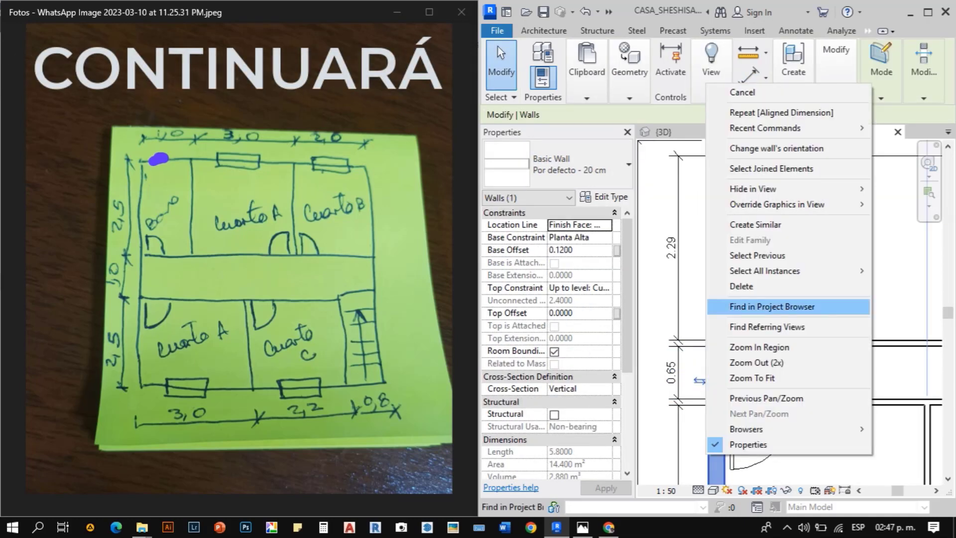
{"action": "mouse_move", "coordinate": [767, 271]}
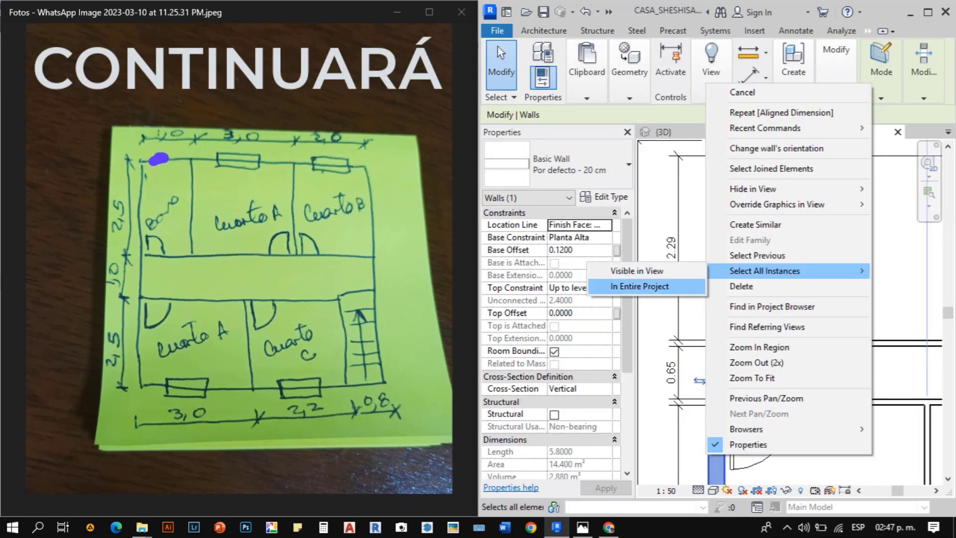
{"action": "left_click", "coordinate": [640, 286]}
{"action": "left_click", "coordinate": [581, 164]}
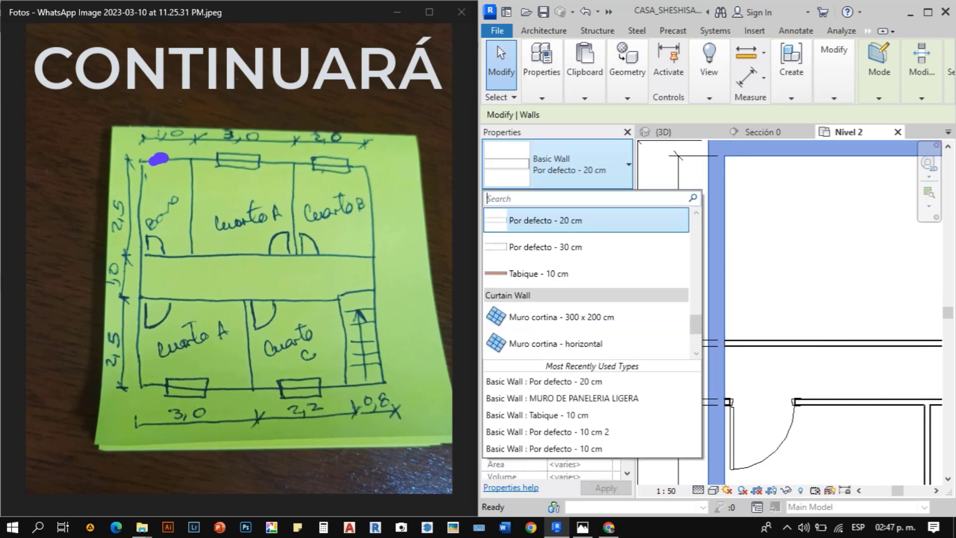
{"action": "scroll", "coordinate": [587, 246], "scroll_direction": "up", "scroll_amount": 2}
{"action": "scroll", "coordinate": [587, 246], "scroll_direction": "down", "scroll_amount": 1}
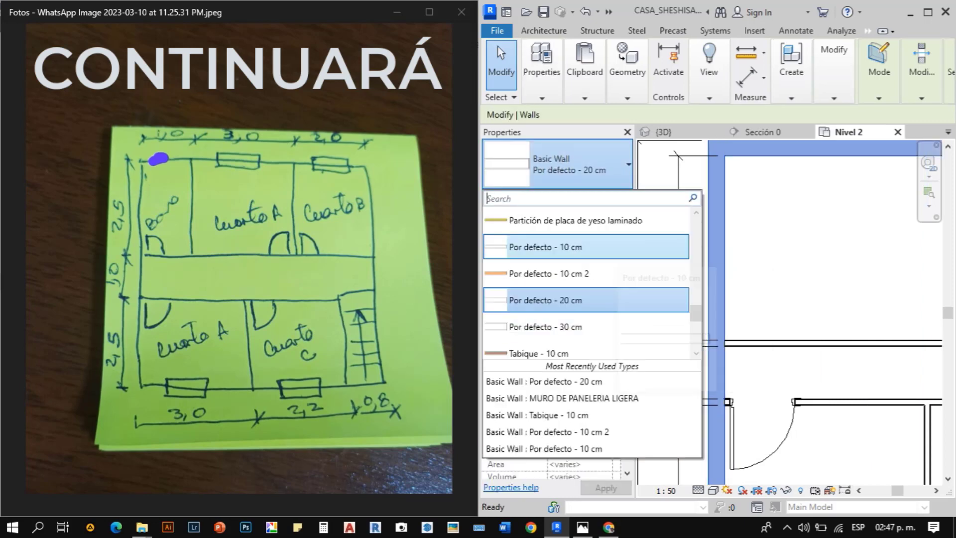
{"action": "left_click", "coordinate": [603, 248]}
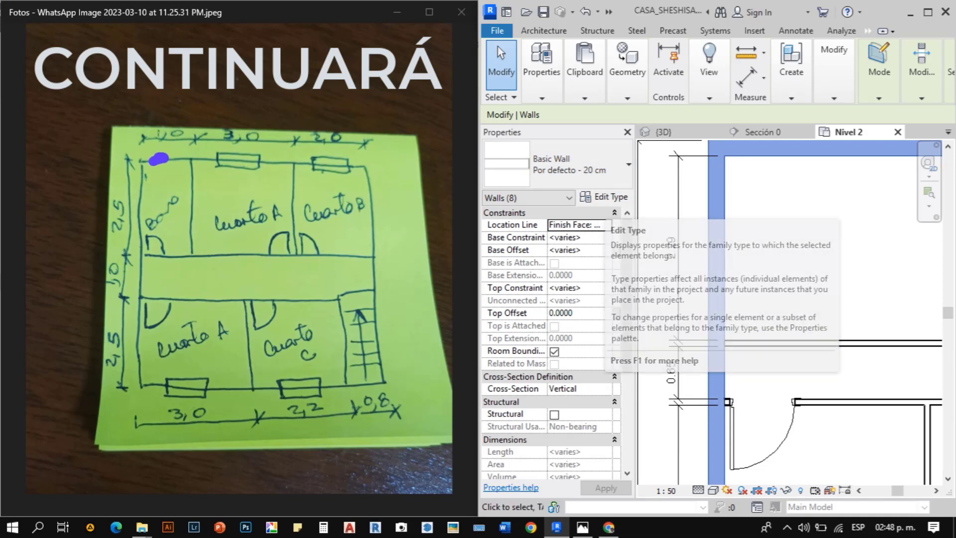
{"action": "key", "text": "Escape"}
{"action": "scroll", "coordinate": [731, 271], "scroll_direction": "down", "scroll_amount": 4}
{"action": "scroll", "coordinate": [727, 209], "scroll_direction": "up", "scroll_amount": 1}
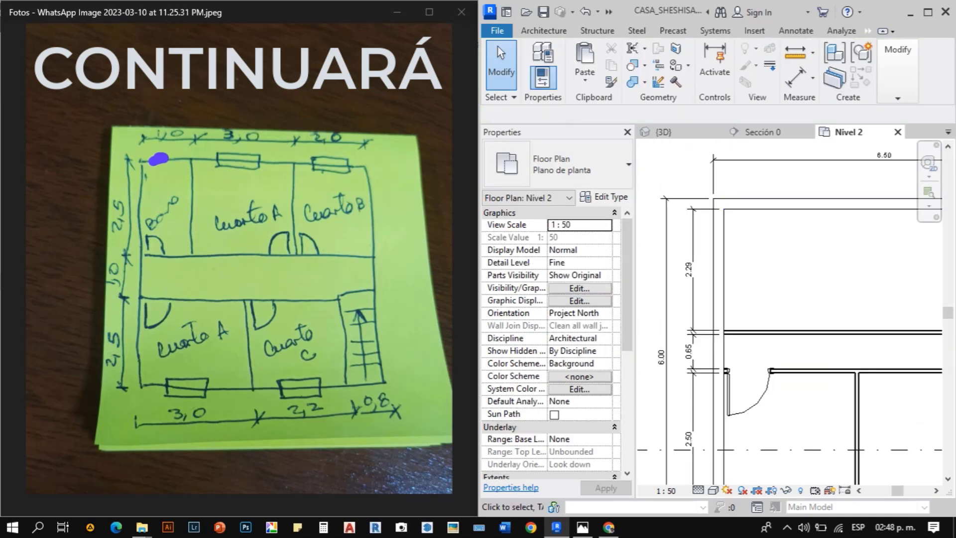
{"action": "scroll", "coordinate": [662, 304], "scroll_direction": "down", "scroll_amount": 4}
{"action": "scroll", "coordinate": [722, 263], "scroll_direction": "up", "scroll_amount": 1}
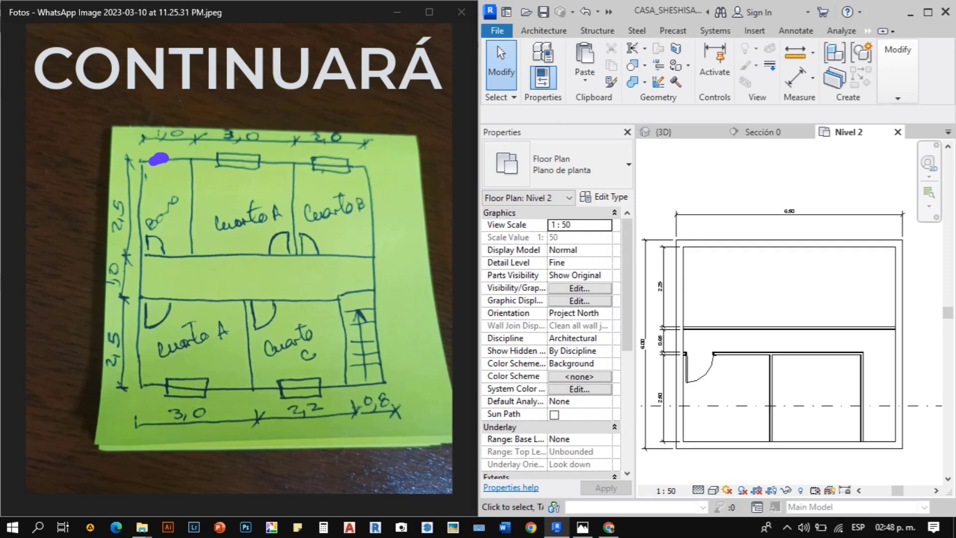